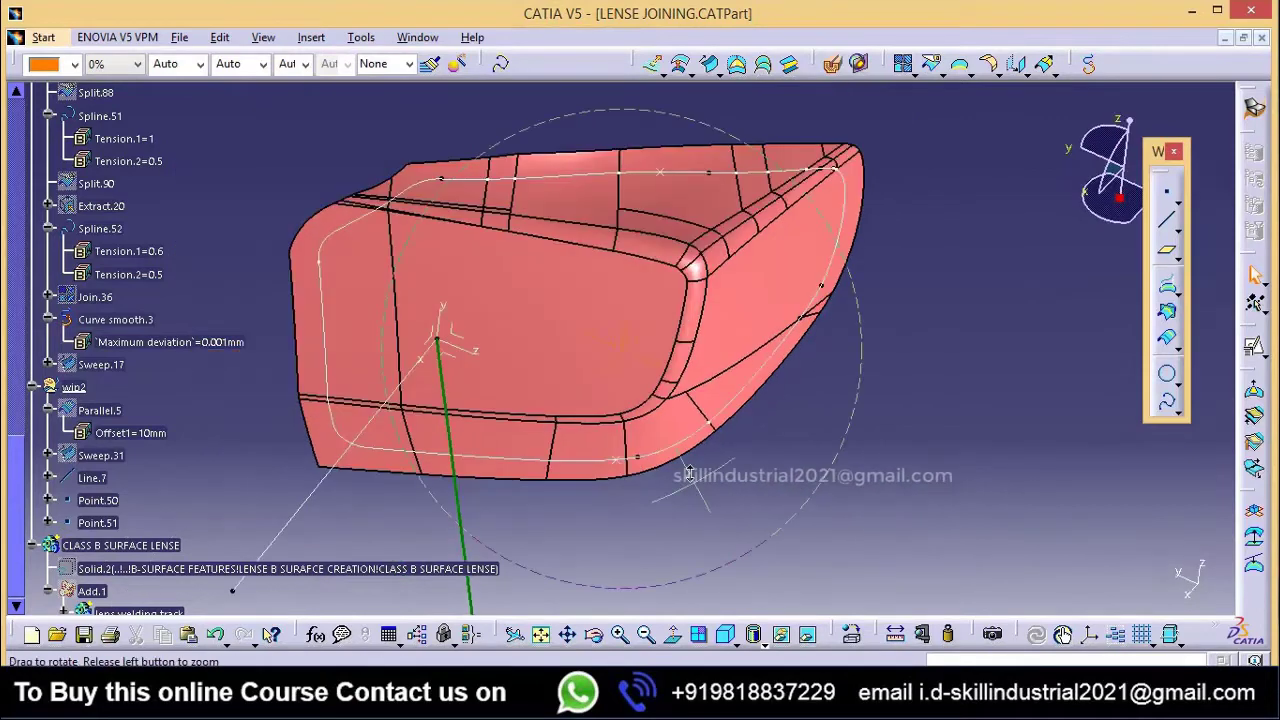
Step: Reduce the distance of Point.51 along Curve smooth.3 to 532.143 mm
{"action": "double_click", "coordinate": [100, 510]}
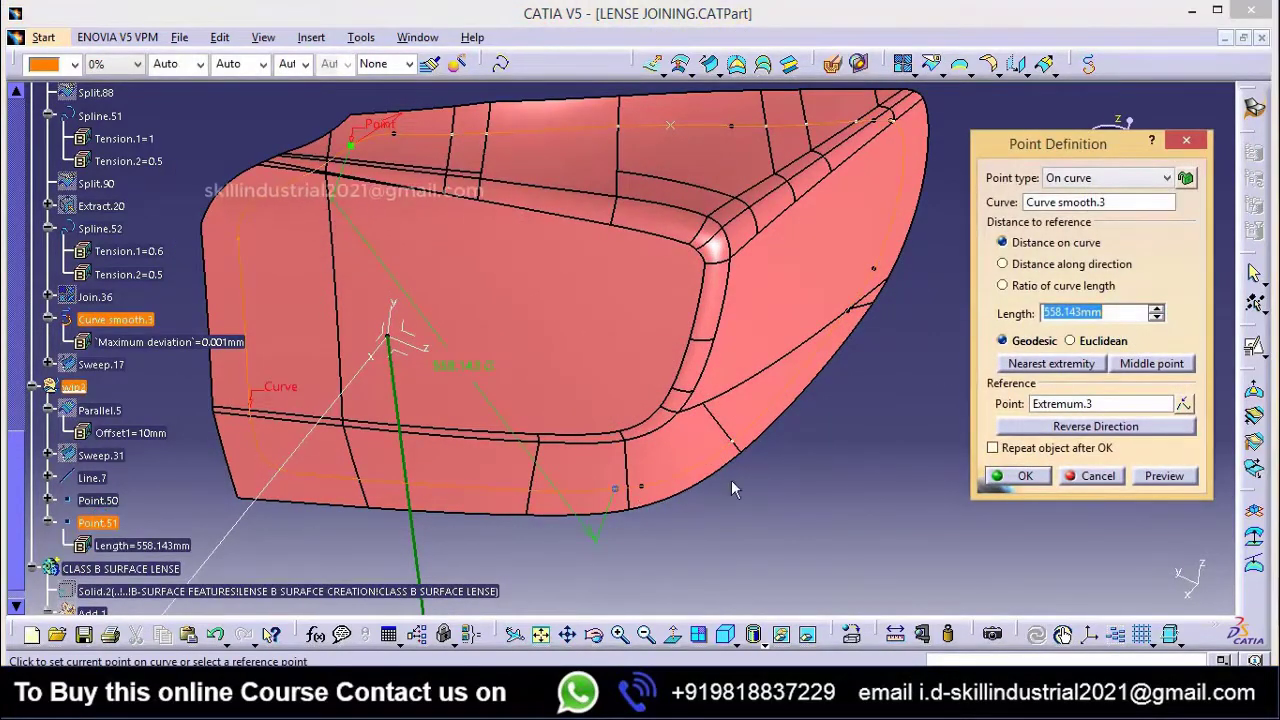
{"action": "left_click", "coordinate": [1156, 310]}
{"action": "left_click", "coordinate": [1156, 317]}
{"action": "left_click", "coordinate": [1156, 317]}
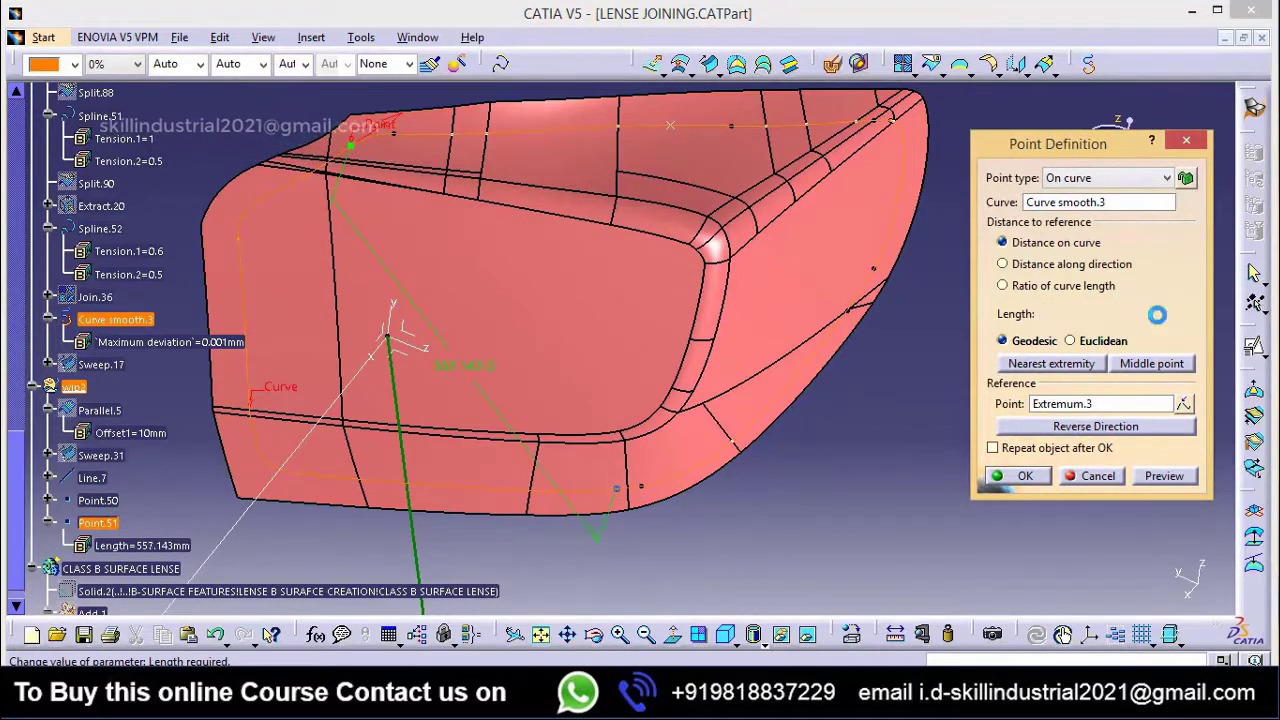
{"action": "left_click", "coordinate": [1156, 317]}
{"action": "left_click", "coordinate": [1156, 317]}
{"action": "left_click", "coordinate": [1156, 317]}
{"action": "left_click", "coordinate": [1156, 317]}
{"action": "left_click", "coordinate": [1156, 317]}
{"action": "left_click", "coordinate": [1156, 317]}
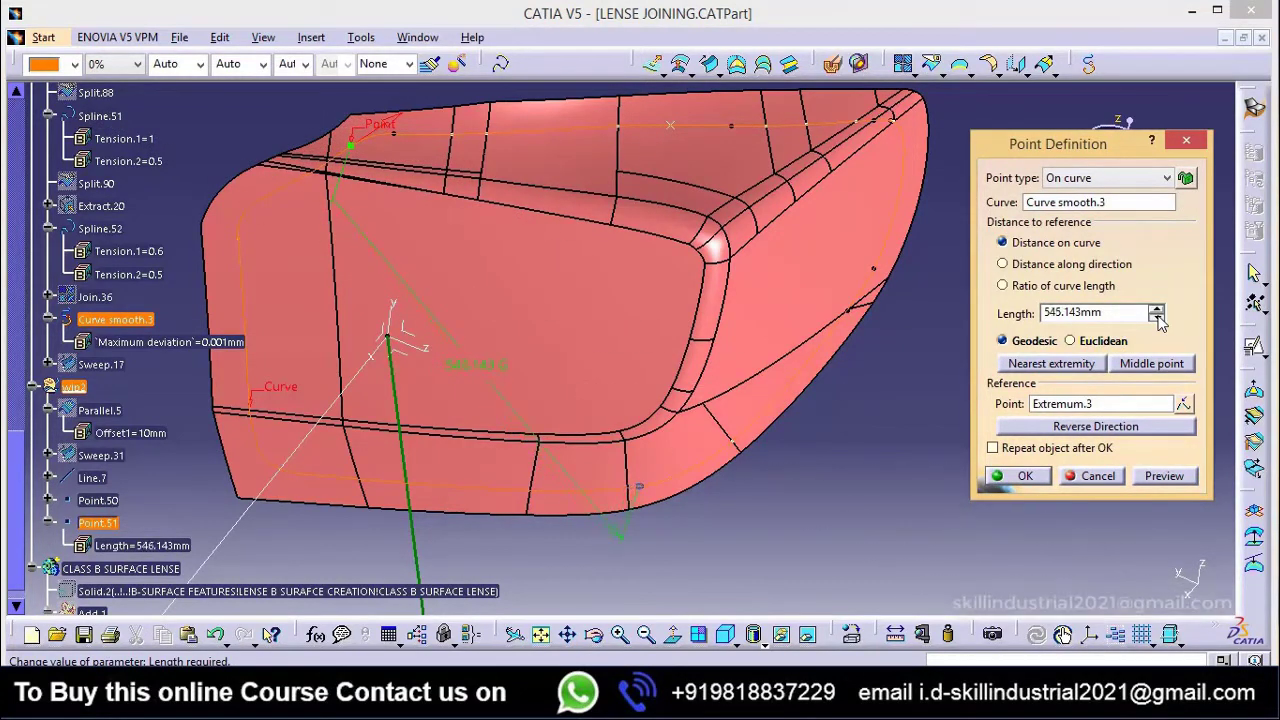
{"action": "left_click", "coordinate": [1030, 481]}
{"action": "middle_click_drag", "start_coordinate": [702, 376], "coordinate": [708, 408]}
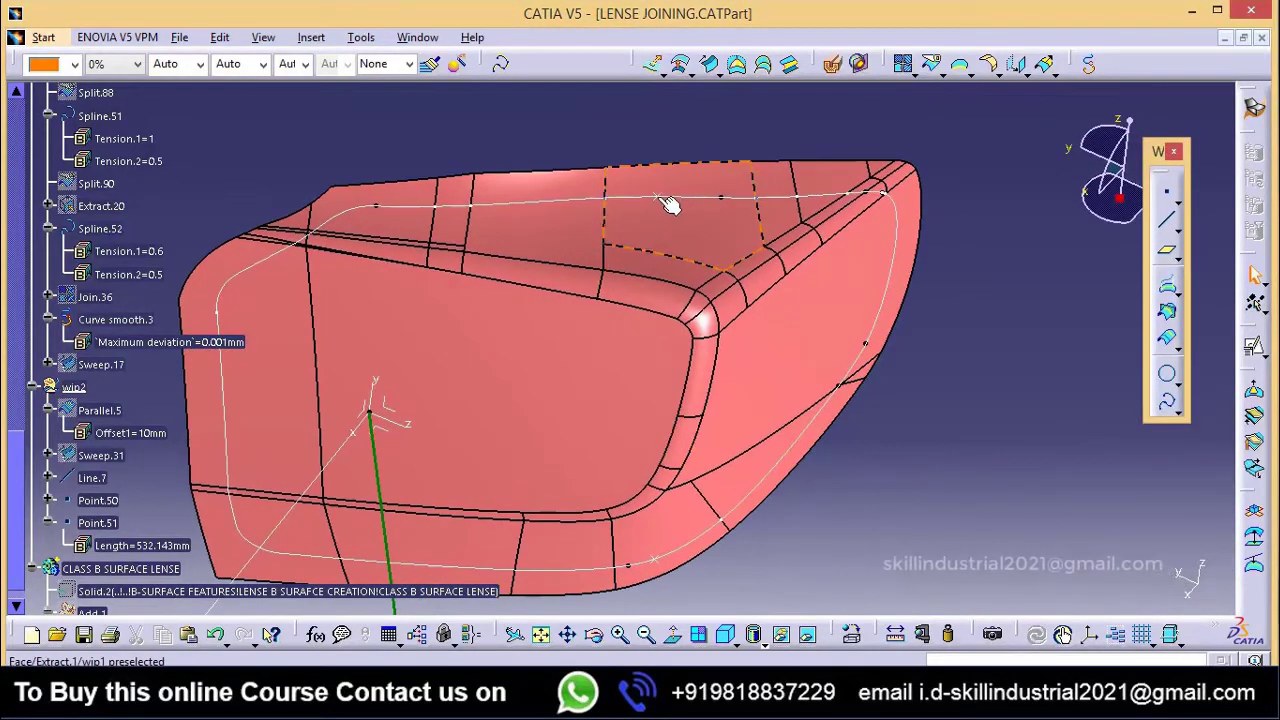
{"action": "double_click", "coordinate": [657, 200]}
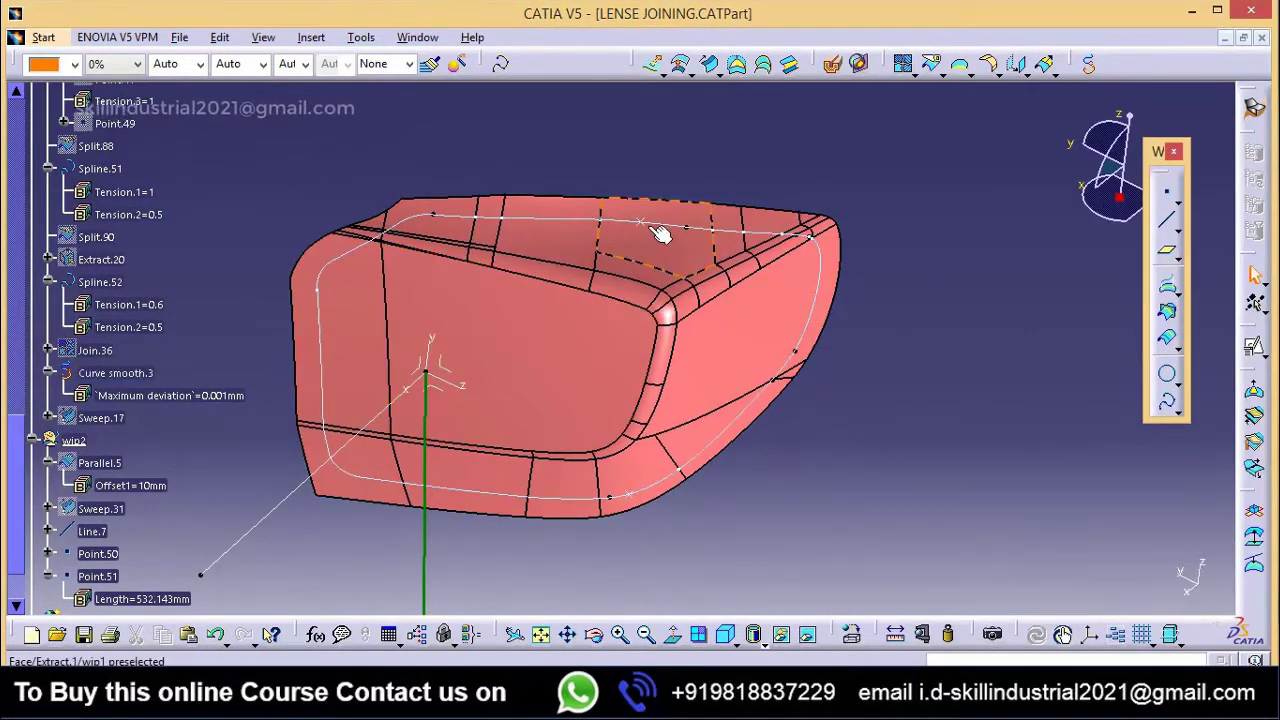
Step: Split Curve smooth.3 using Point.50 and Point.51 as cutting elements, switching to the other side
{"action": "middle_click_drag", "start_coordinate": [634, 258], "coordinate": [662, 266]}
{"action": "left_click", "coordinate": [937, 68]}
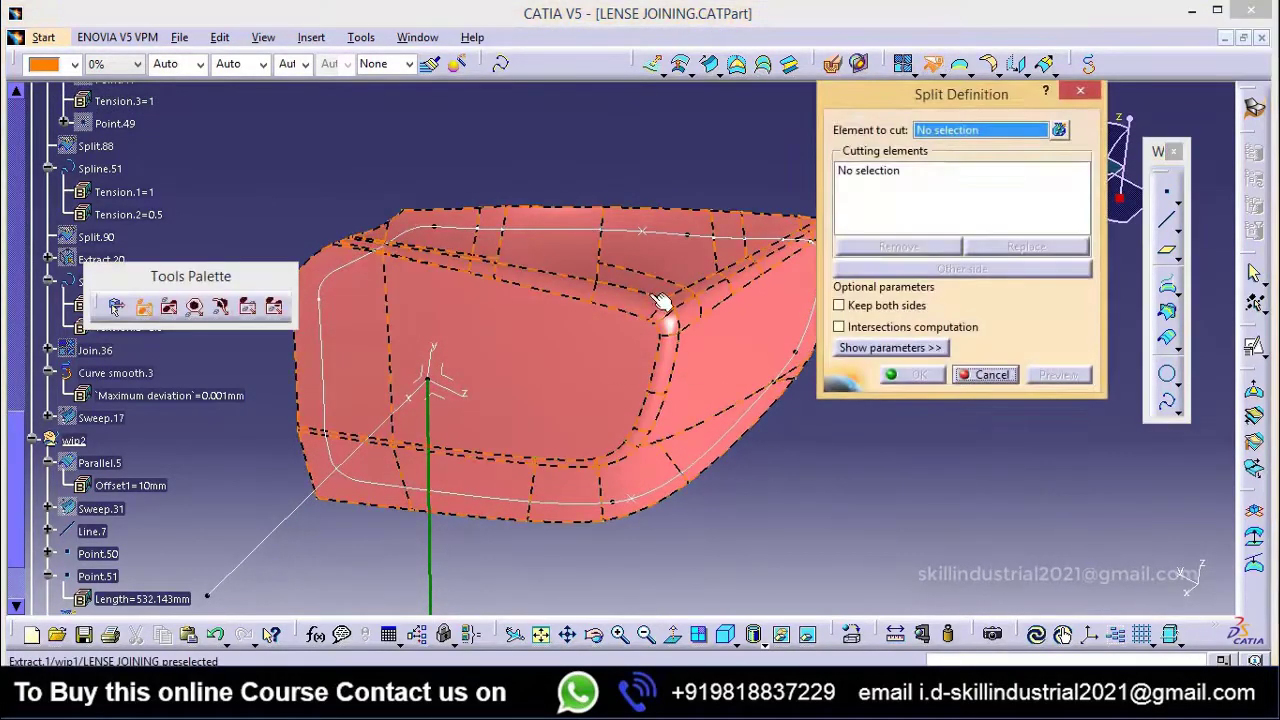
{"action": "middle_click_drag", "start_coordinate": [644, 310], "coordinate": [545, 314]}
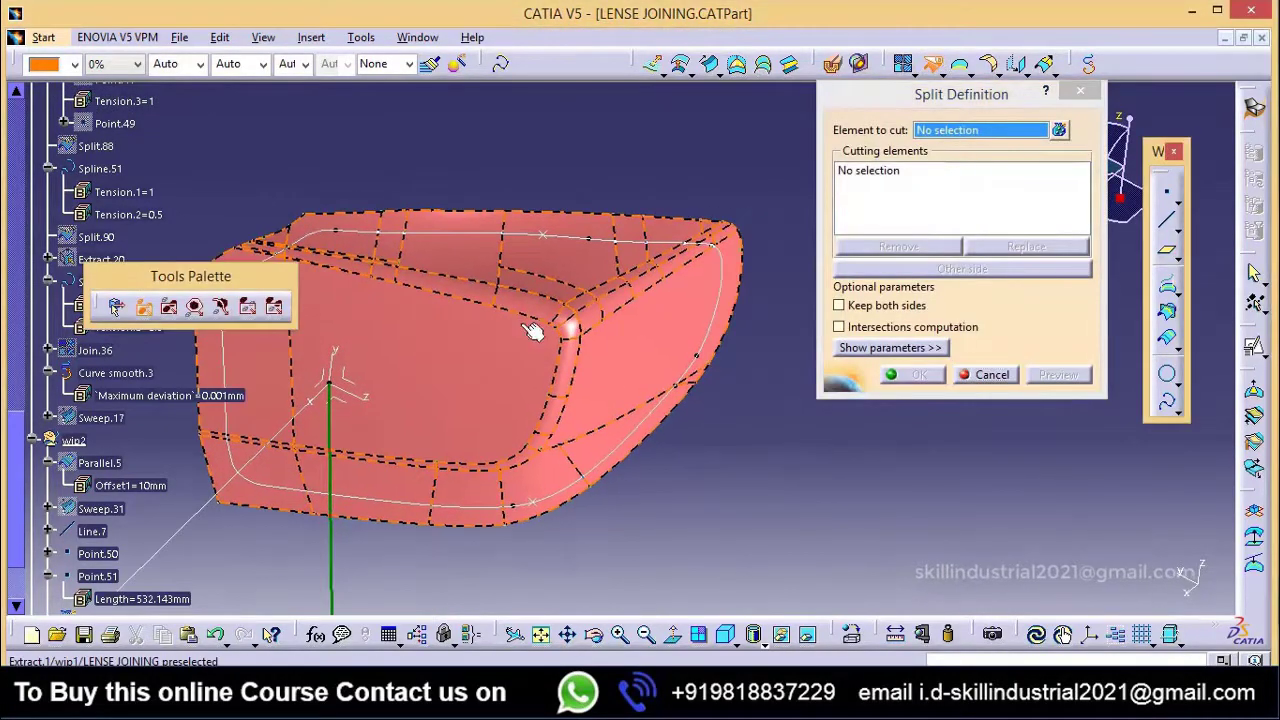
{"action": "left_click", "coordinate": [632, 249]}
{"action": "middle_click_drag", "start_coordinate": [610, 290], "coordinate": [618, 328]}
{"action": "left_click", "coordinate": [874, 173]}
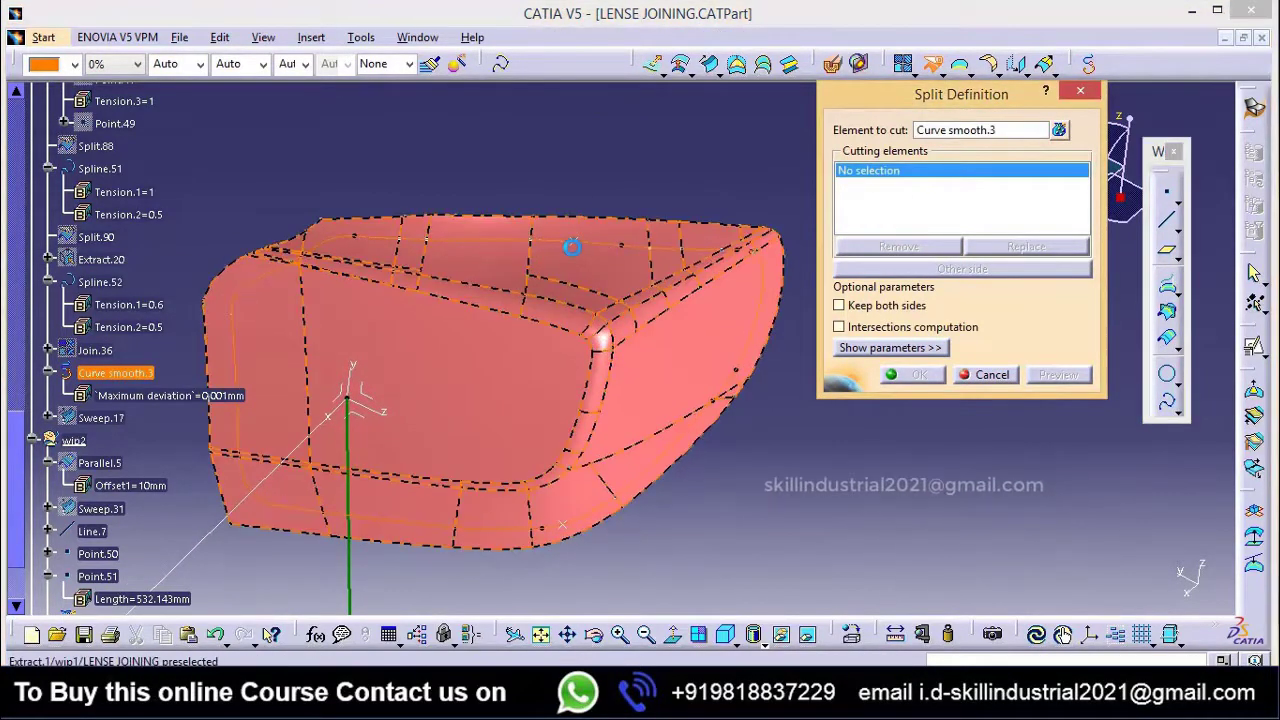
{"action": "left_click", "coordinate": [586, 249]}
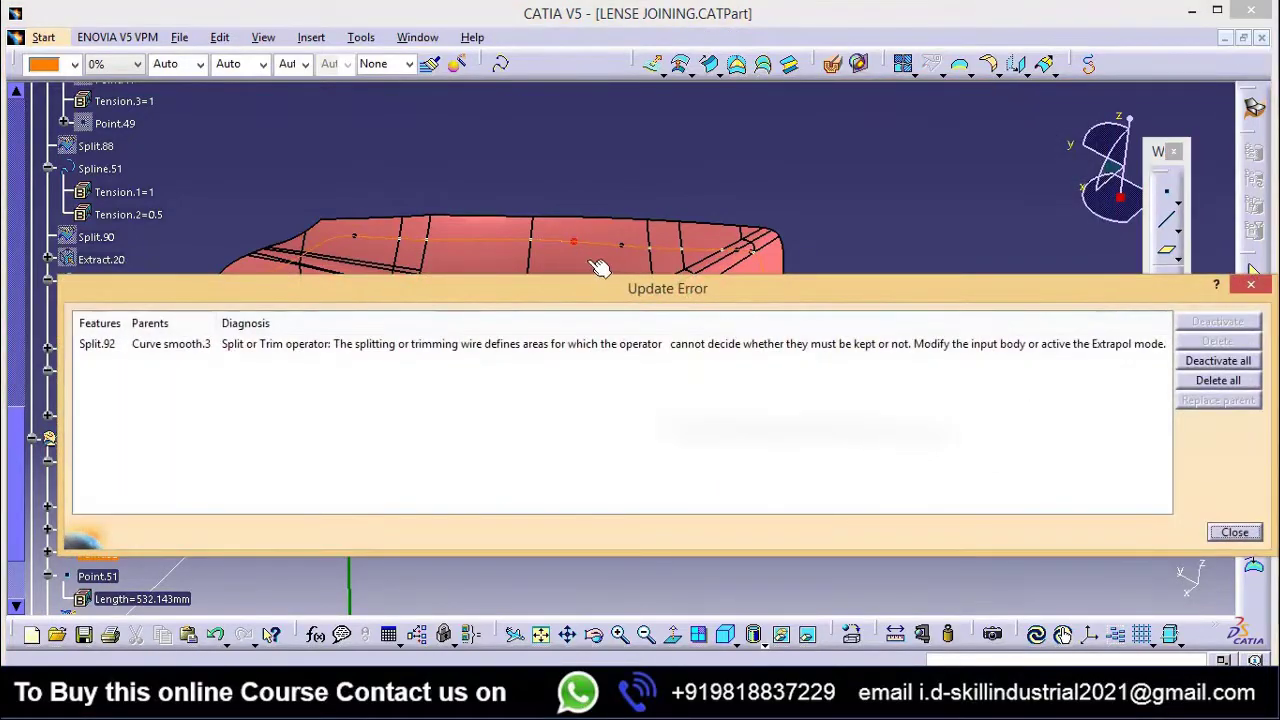
{"action": "left_click", "coordinate": [1238, 533]}
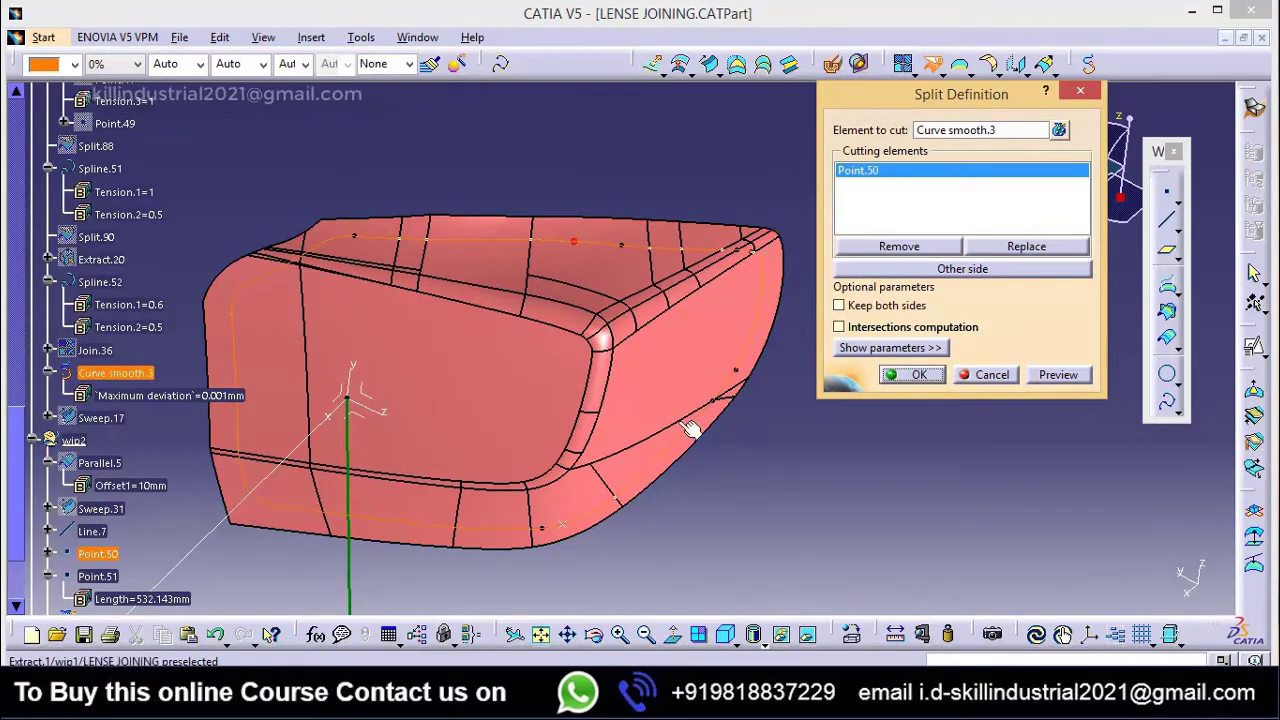
{"action": "left_click", "coordinate": [567, 523]}
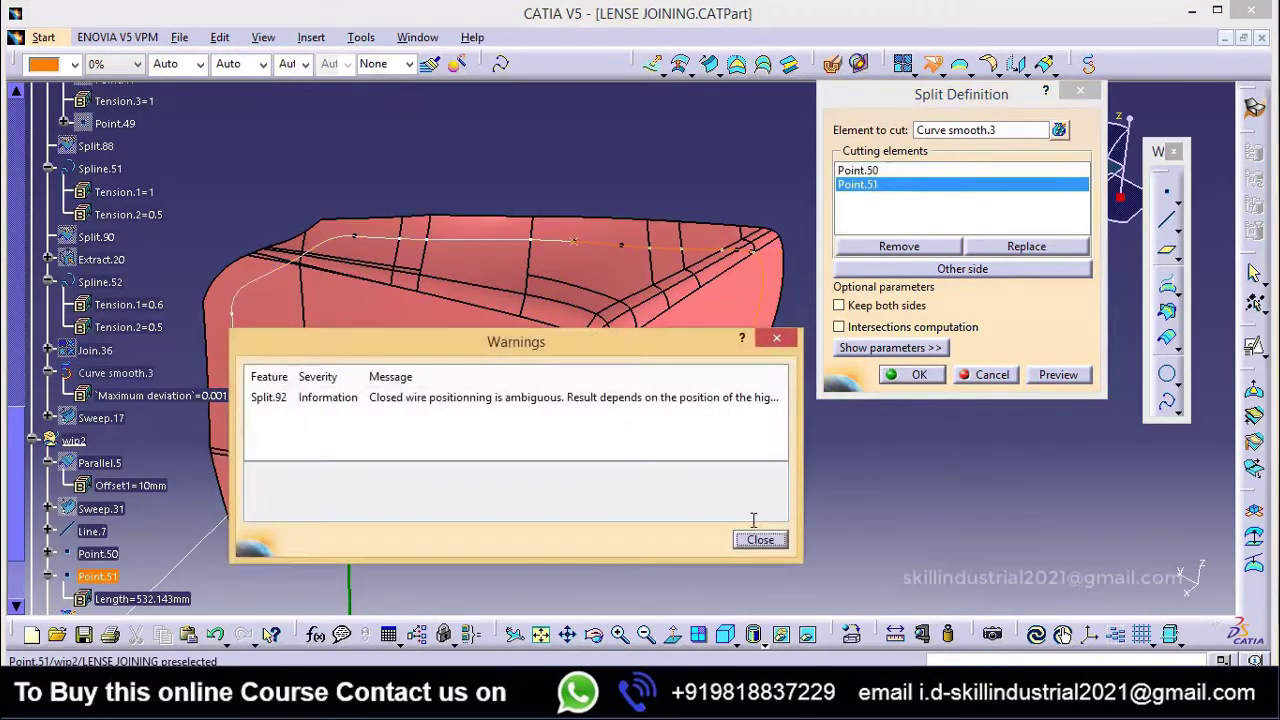
{"action": "left_click", "coordinate": [755, 540]}
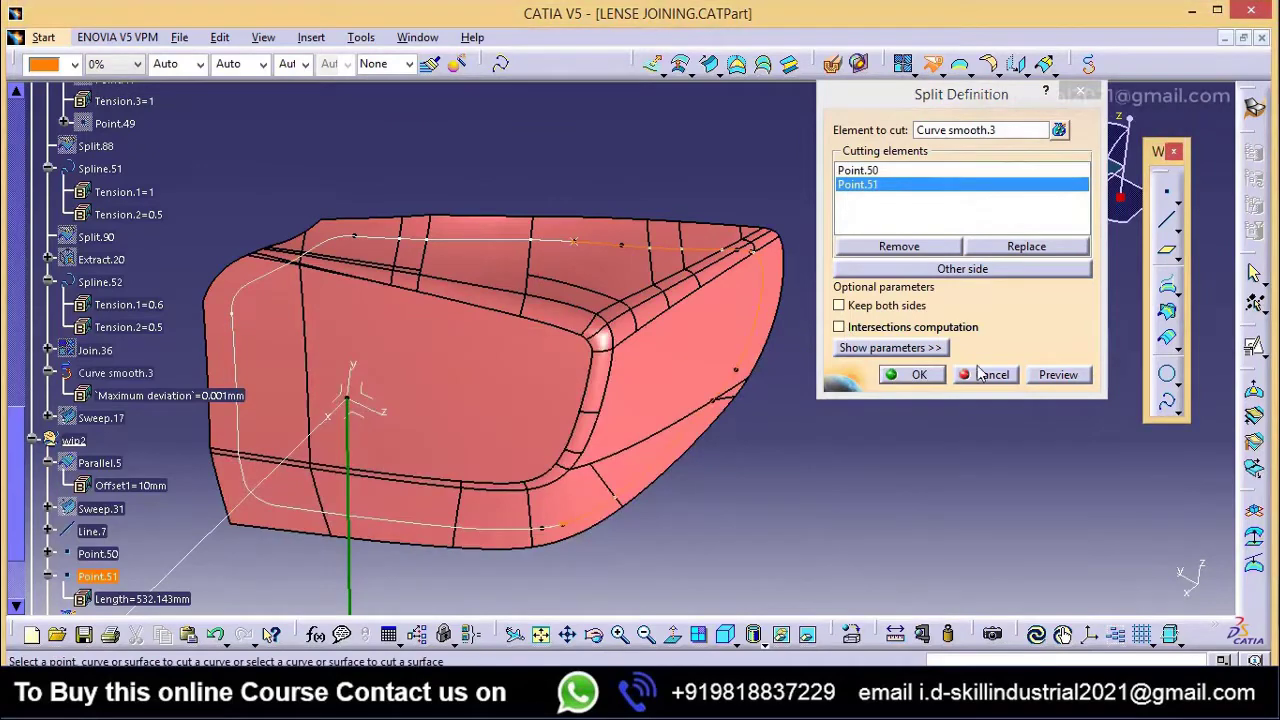
{"action": "left_click", "coordinate": [966, 274]}
{"action": "left_click", "coordinate": [918, 375]}
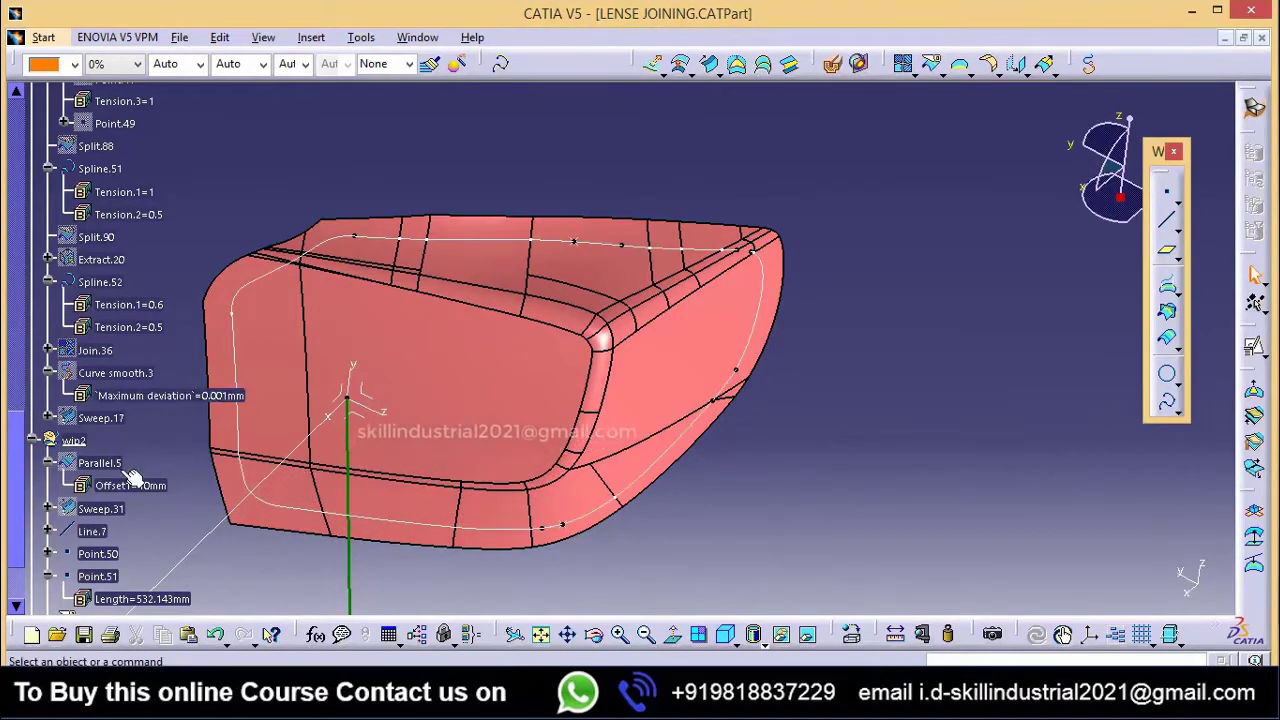
Step: Edit the new split of Curve smooth.3 so that both sides of the cut are kept
{"action": "scroll", "coordinate": [110, 430], "scroll_direction": "down", "scroll_amount": 5}
{"action": "left_click", "coordinate": [100, 302]}
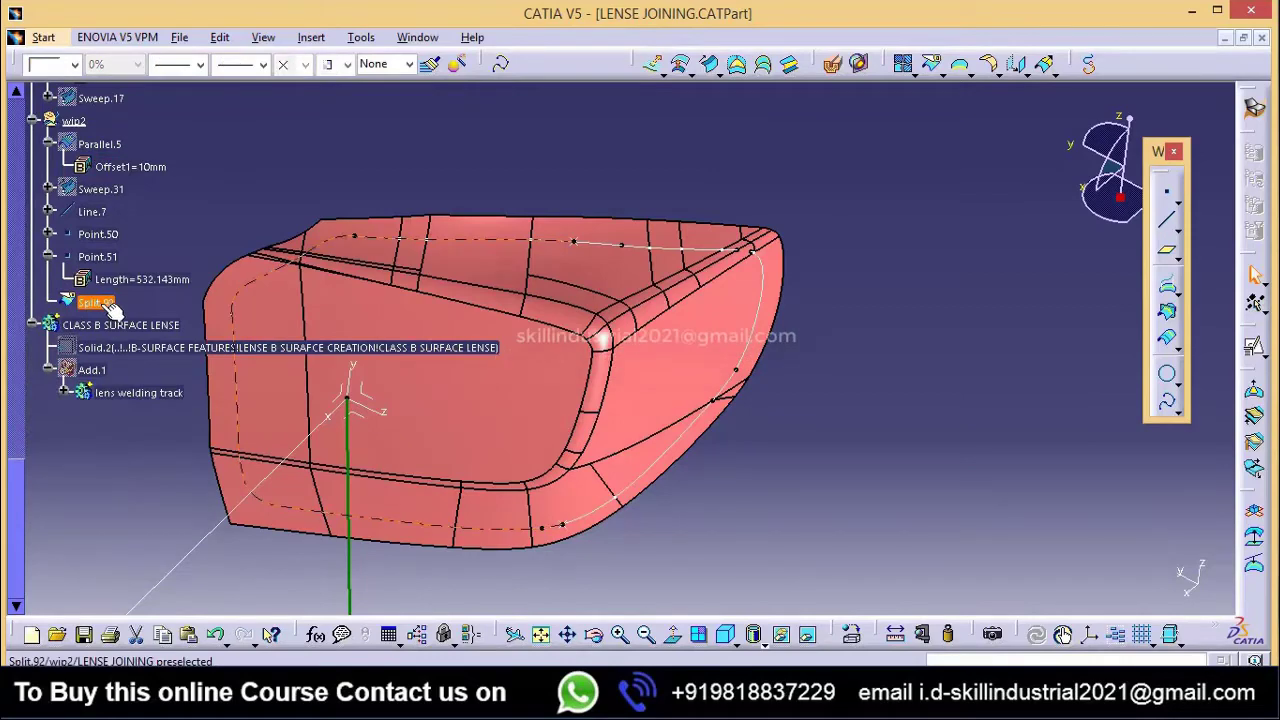
{"action": "middle_click_drag", "start_coordinate": [520, 312], "coordinate": [710, 319]}
{"action": "left_click", "coordinate": [103, 307]}
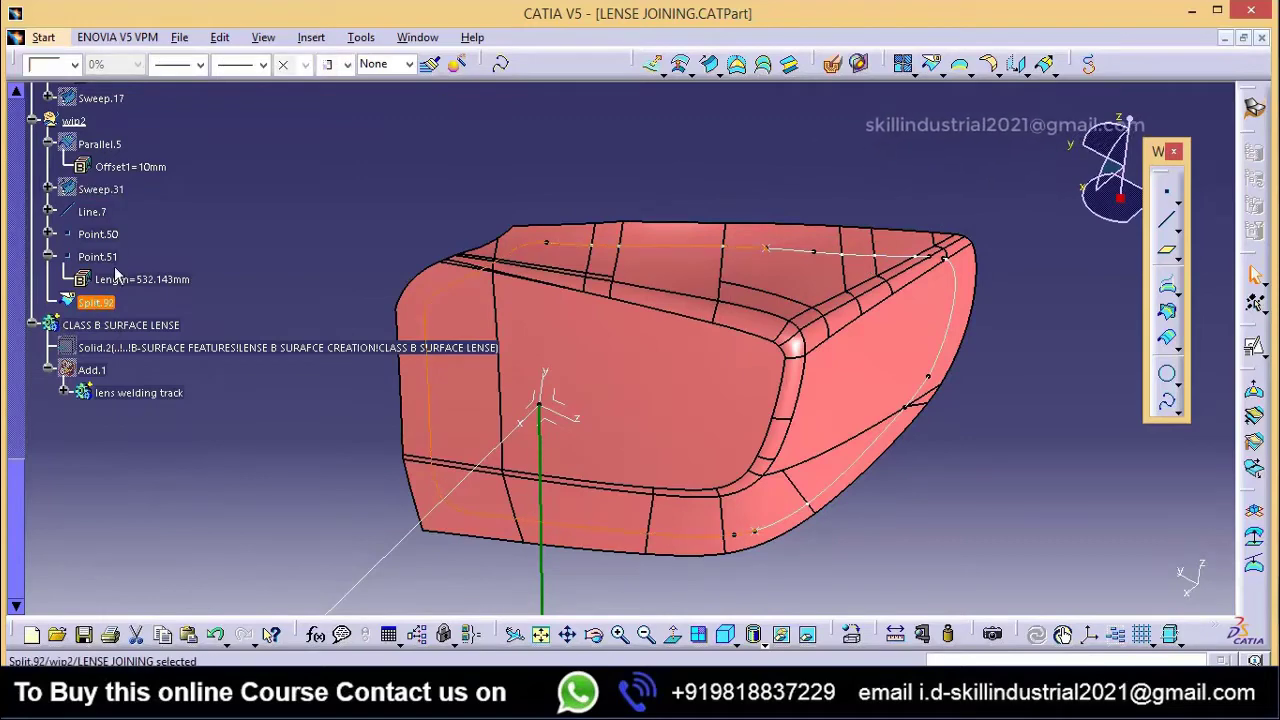
{"action": "scroll", "coordinate": [810, 285], "scroll_direction": "up", "scroll_amount": 2}
{"action": "scroll", "coordinate": [183, 325], "scroll_direction": "up", "scroll_amount": 2}
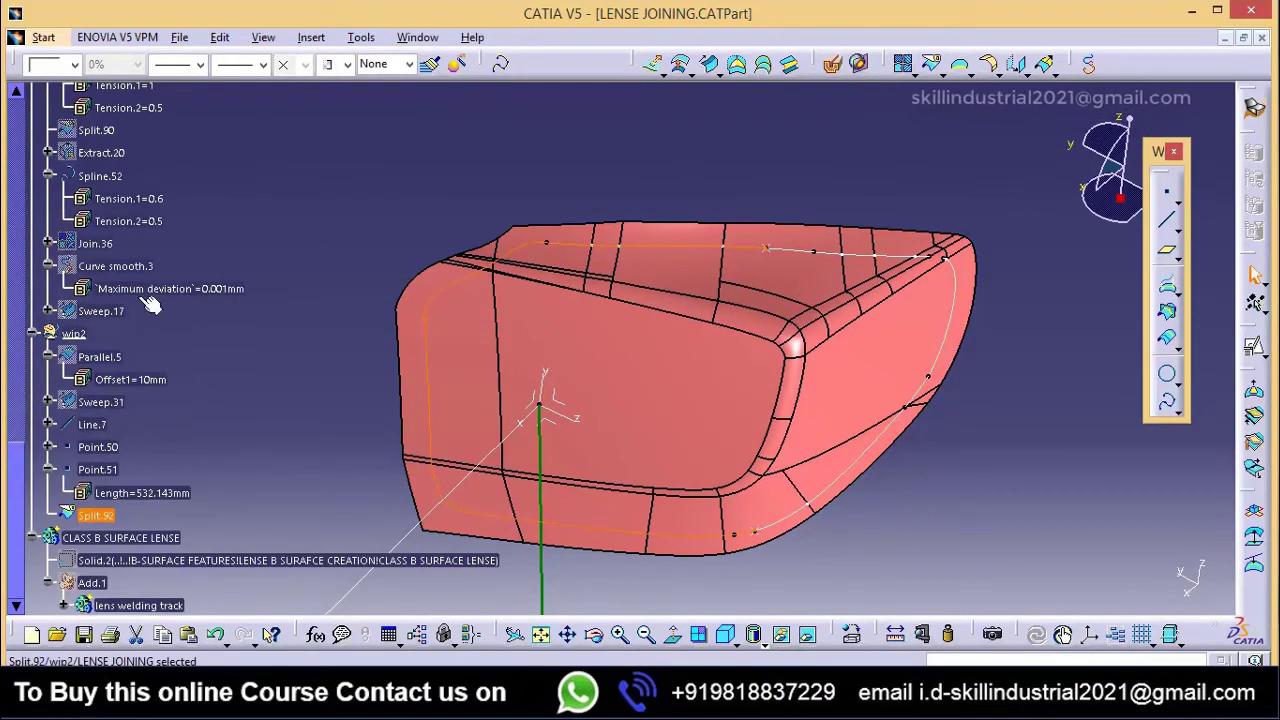
{"action": "scroll", "coordinate": [196, 400], "scroll_direction": "down", "scroll_amount": 3}
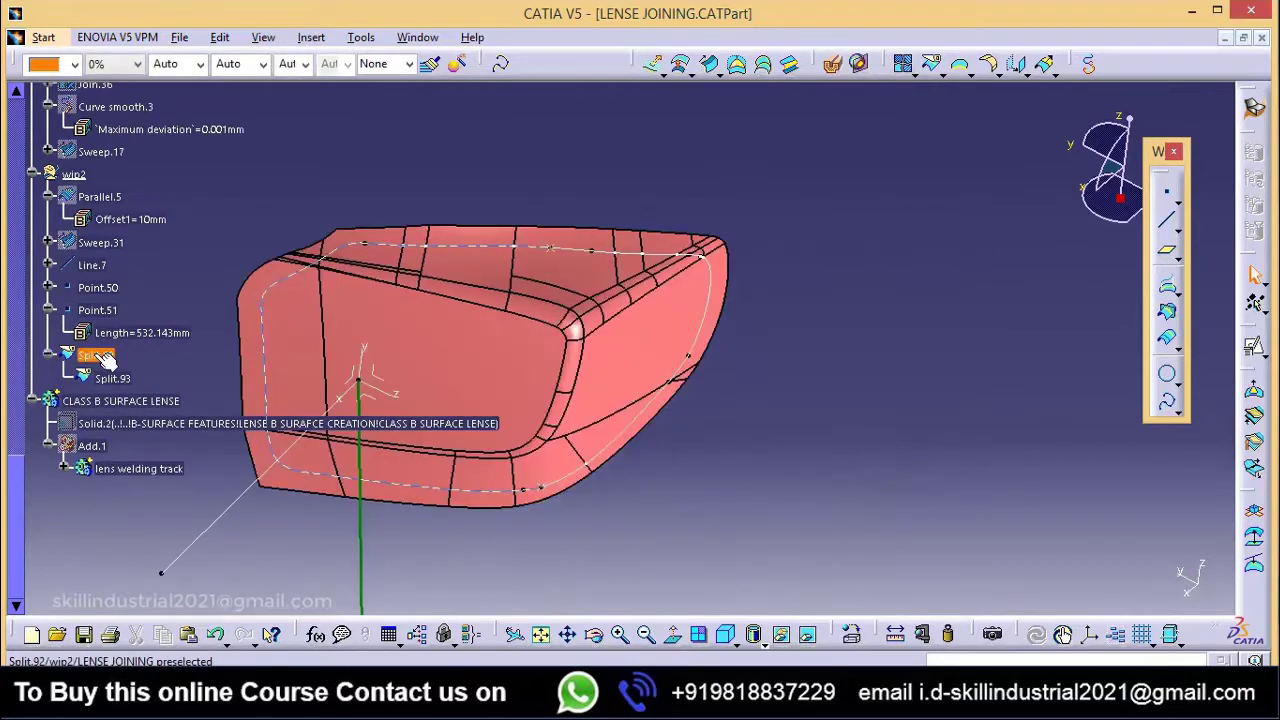
{"action": "double_click", "coordinate": [100, 356]}
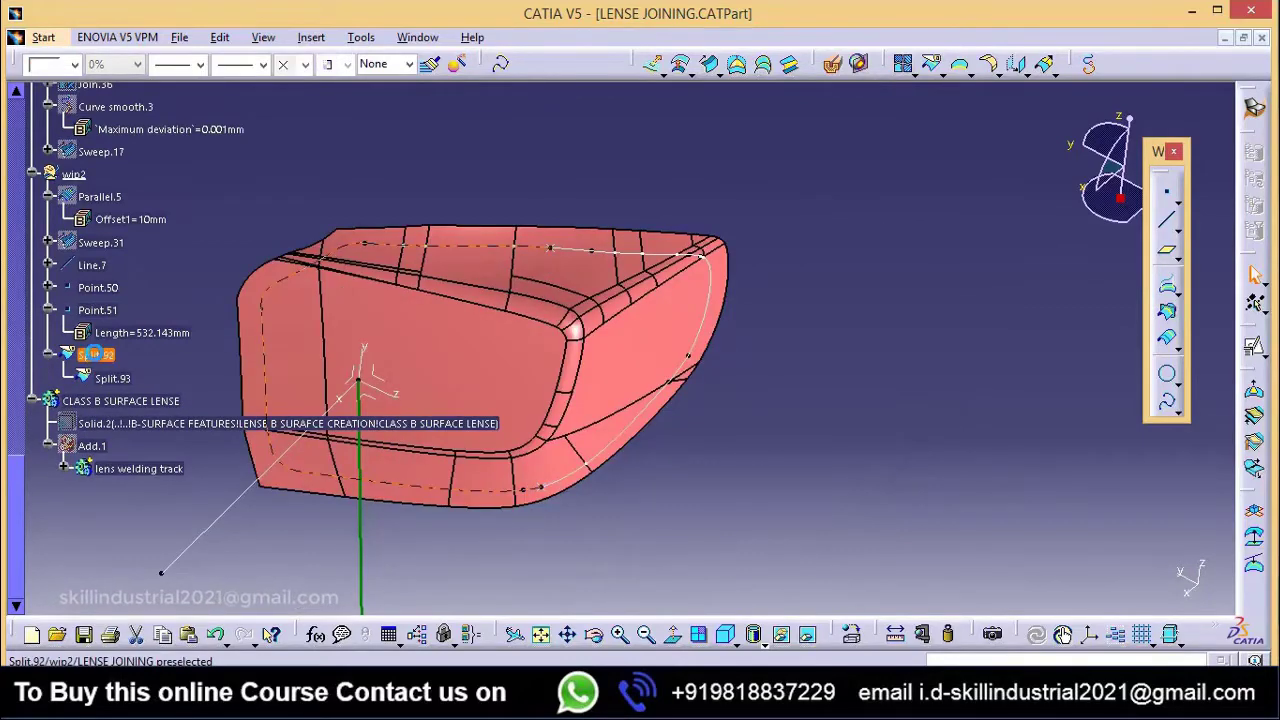
{"action": "left_click", "coordinate": [882, 308]}
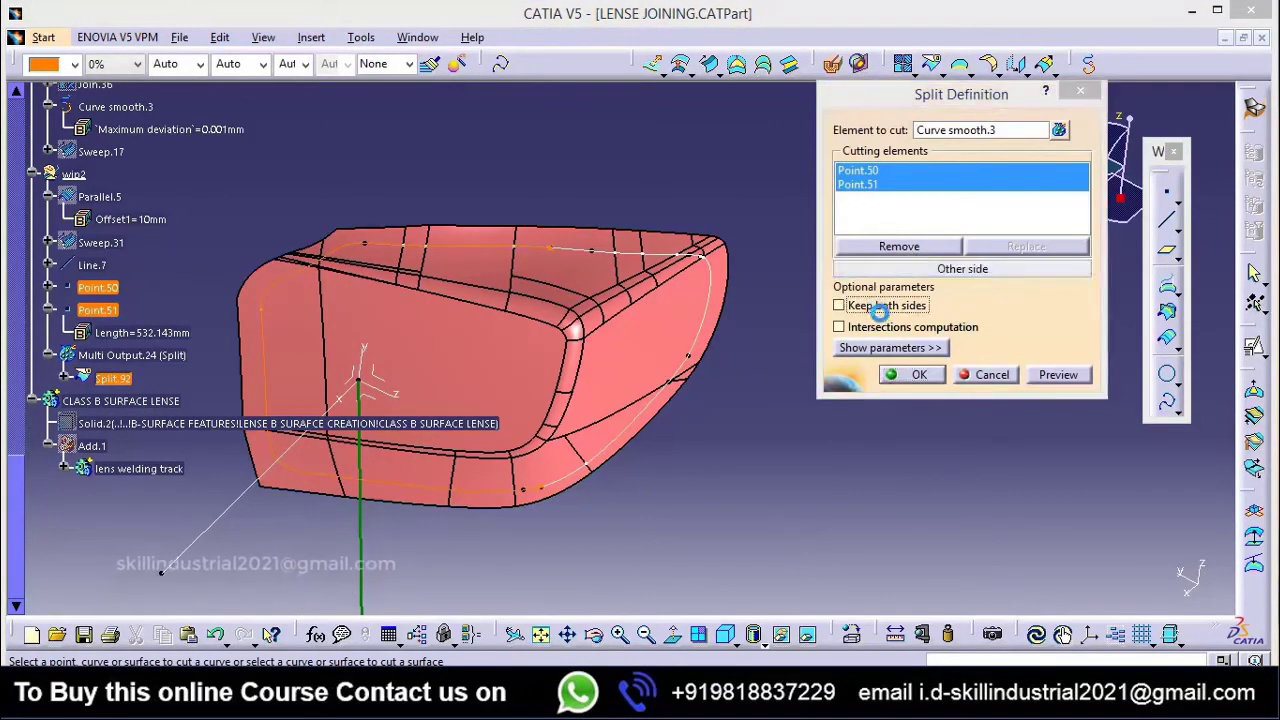
{"action": "left_click", "coordinate": [885, 308]}
{"action": "left_click", "coordinate": [762, 539]}
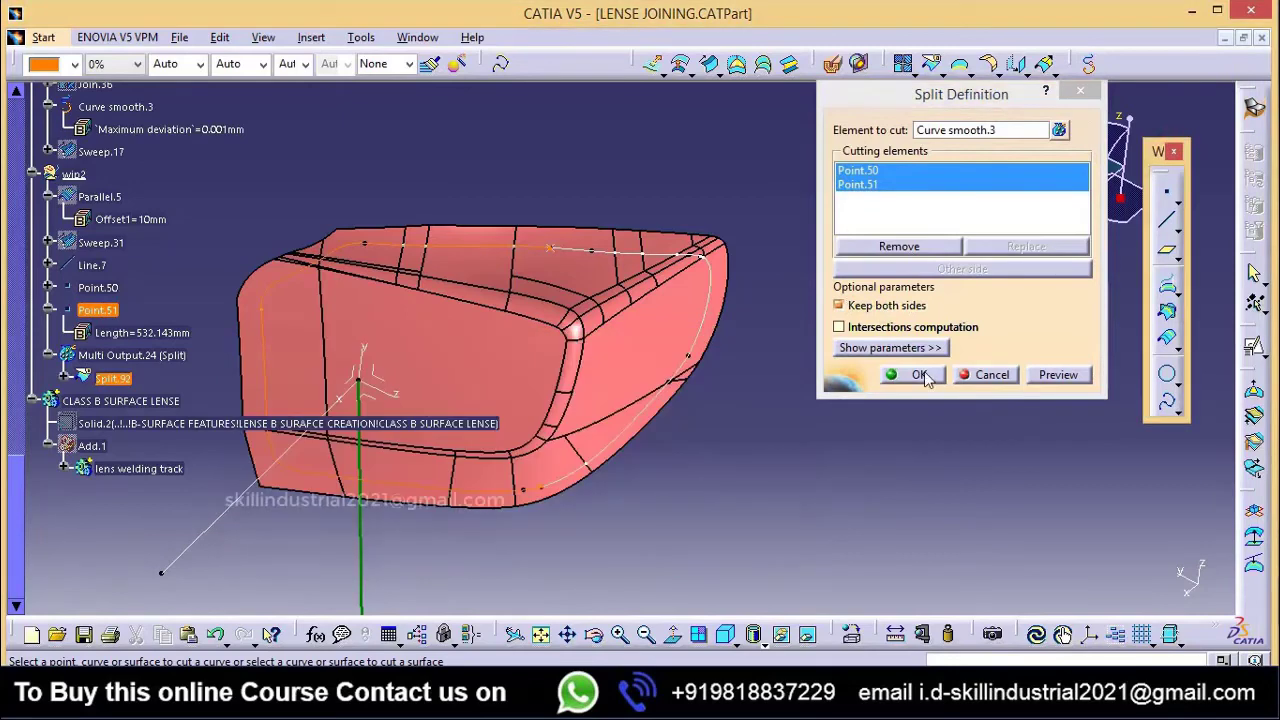
{"action": "left_click", "coordinate": [923, 376]}
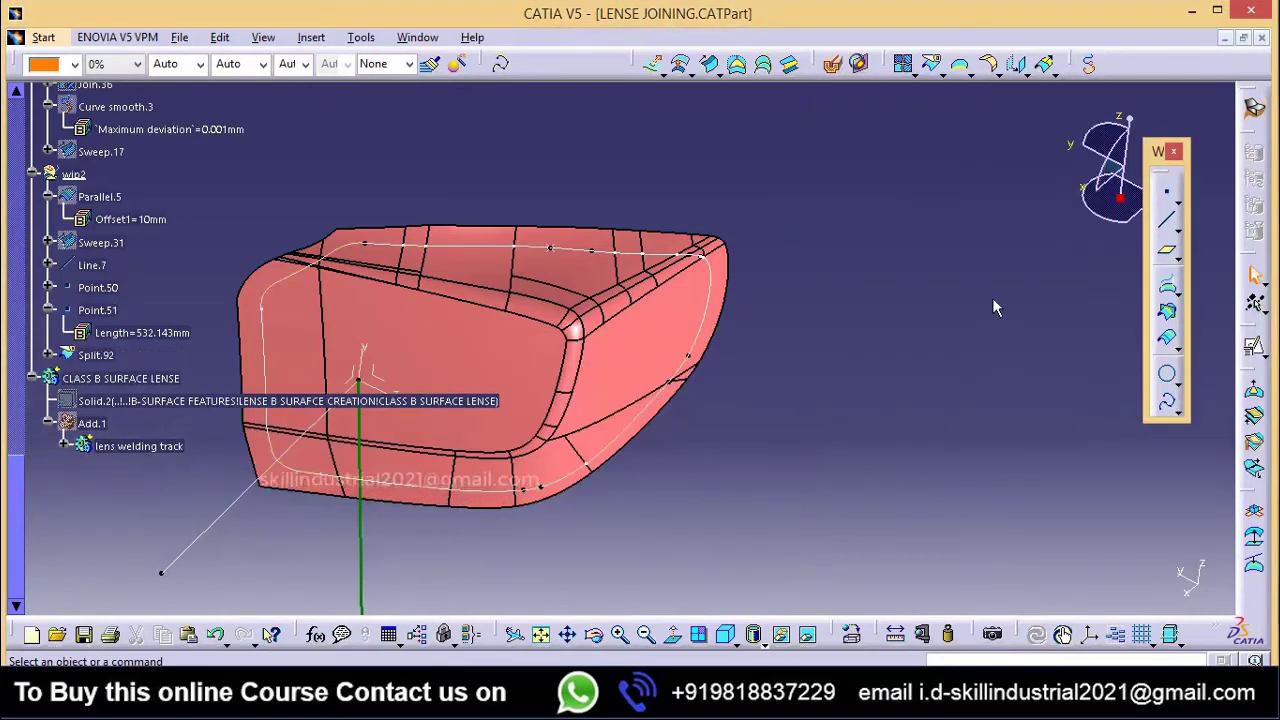
Step: Examine which portion of the smoothed curve belongs to Split.94 and which to Split.92
{"action": "left_click", "coordinate": [100, 356]}
{"action": "left_click", "coordinate": [100, 356]}
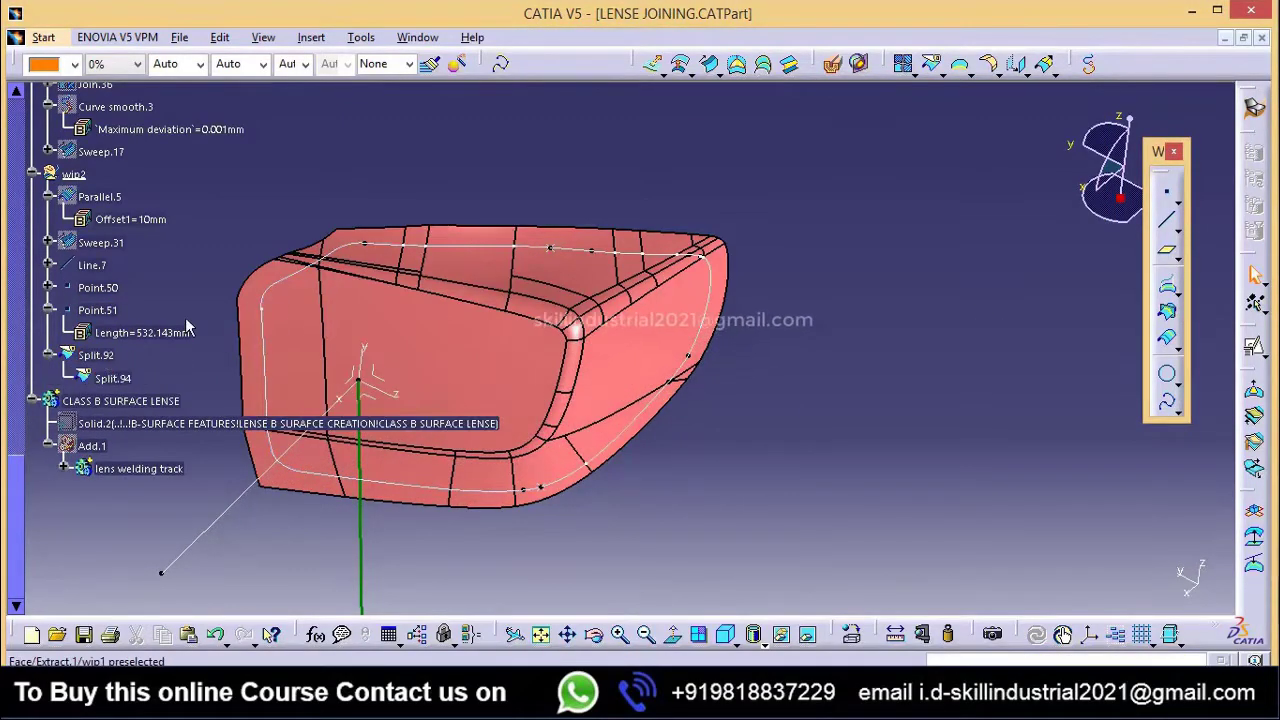
{"action": "left_click", "coordinate": [113, 378]}
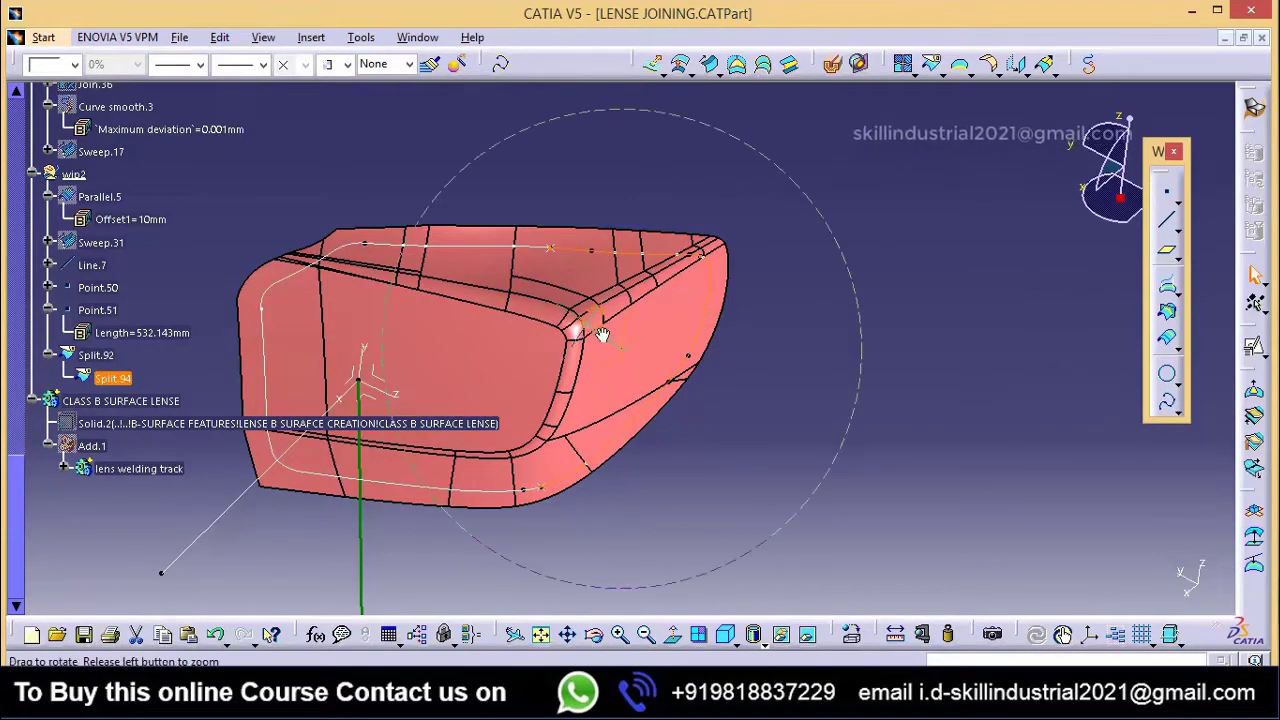
{"action": "mouse_move", "coordinate": [602, 335]}
{"action": "middle_mouse_down"}
{"action": "mouse_move", "coordinate": [456, 346]}
{"action": "mouse_move", "coordinate": [580, 338]}
{"action": "middle_mouse_up"}
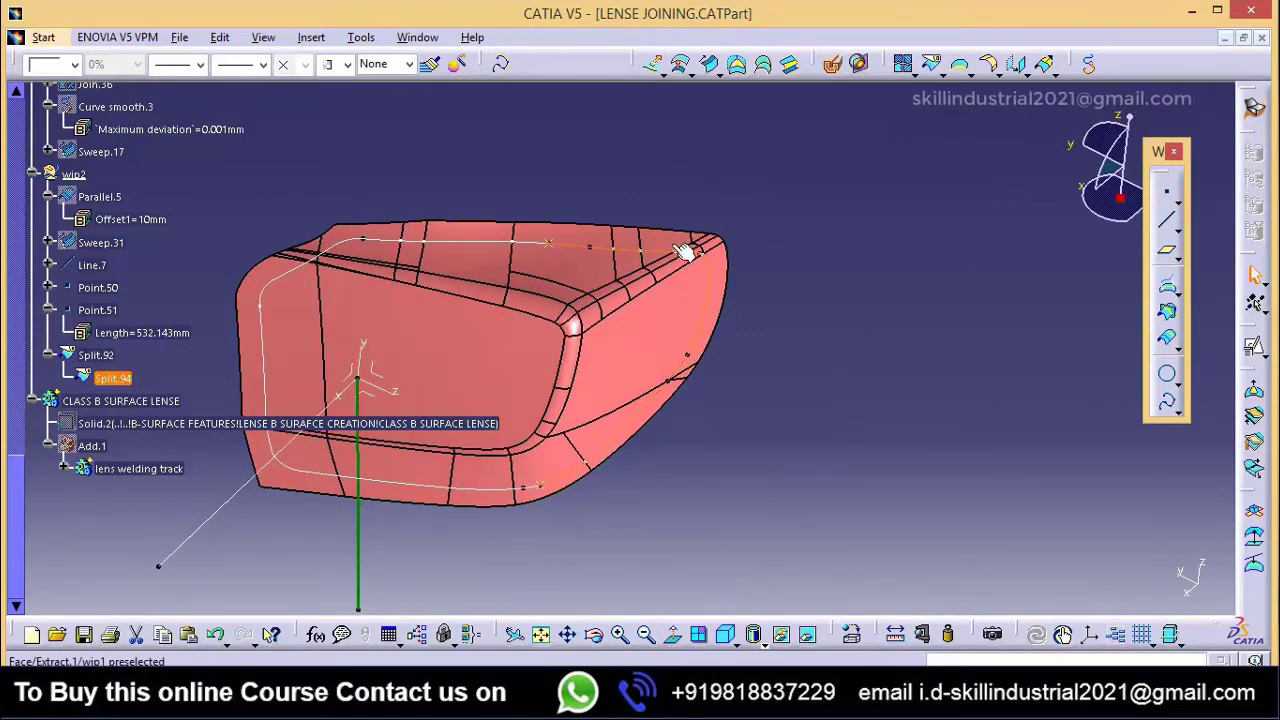
{"action": "left_click", "coordinate": [97, 355]}
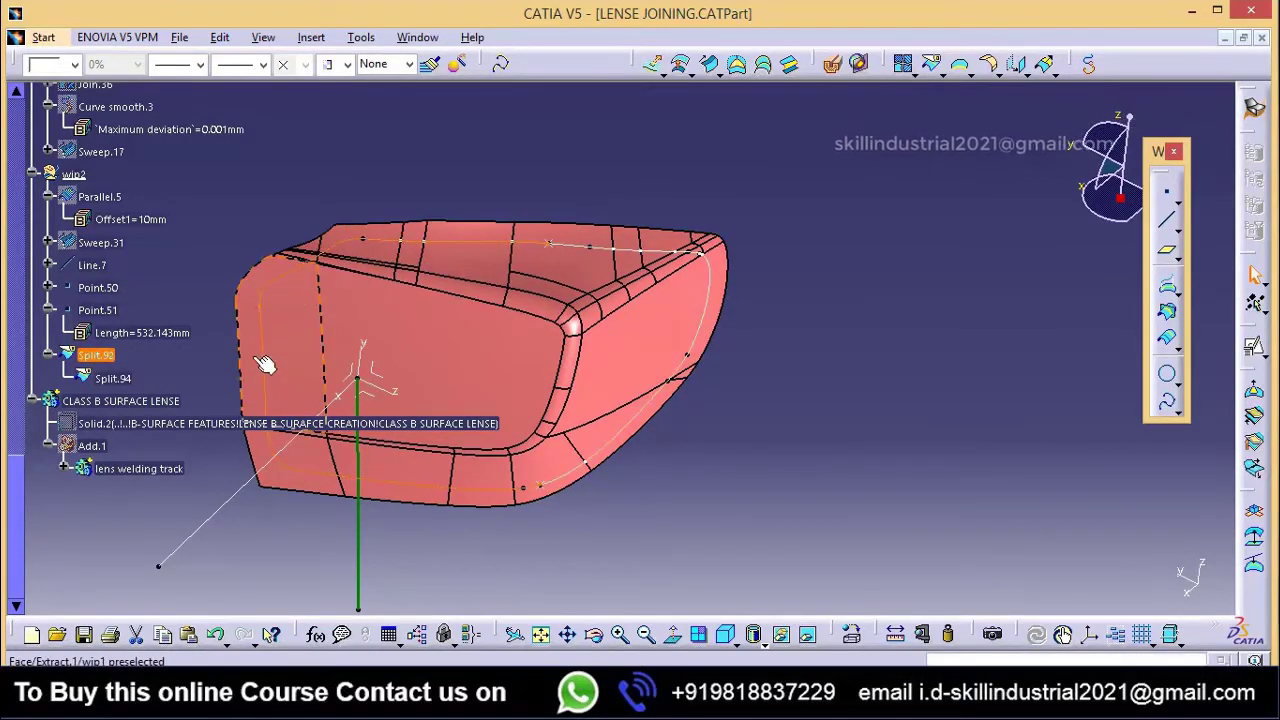
{"action": "left_click", "coordinate": [803, 268]}
{"action": "middle_click_drag", "start_coordinate": [764, 218], "coordinate": [597, 219]}
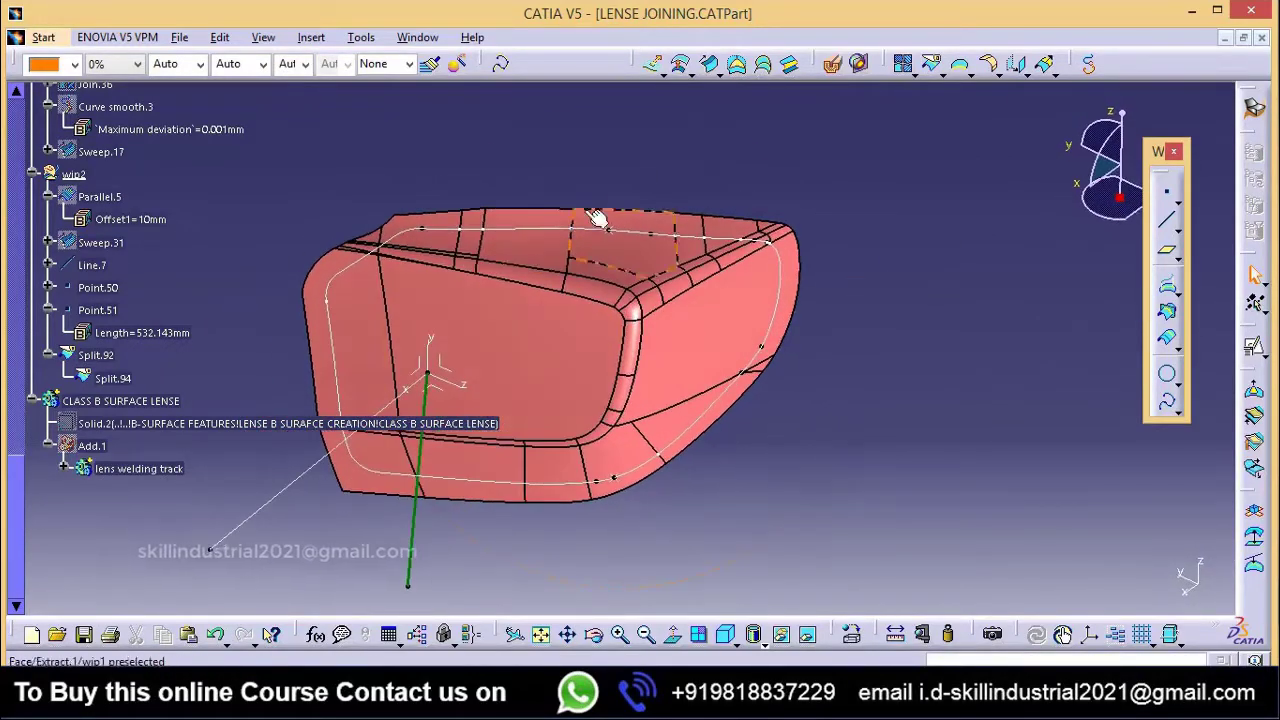
Step: Start a line-profile swept surface with draft direction, using Split.94 as guide curve and Line.7 as draft direction
{"action": "left_click", "coordinate": [710, 66]}
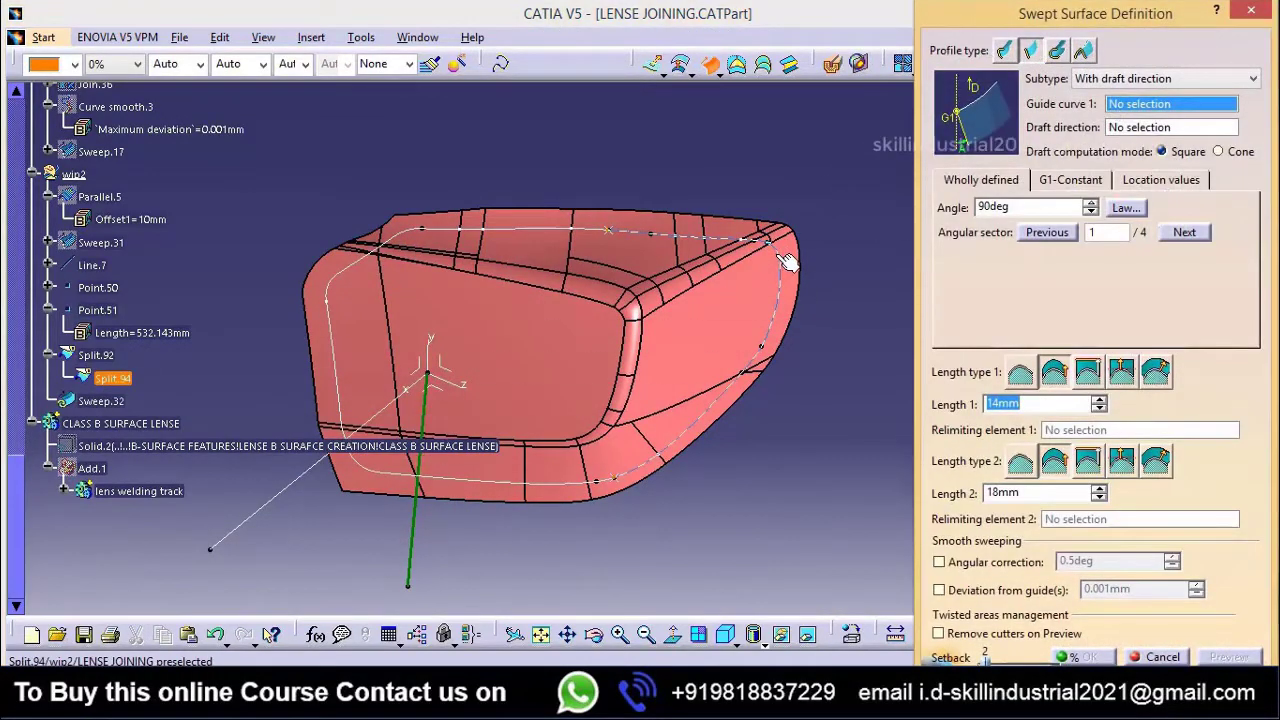
{"action": "left_click", "coordinate": [787, 262]}
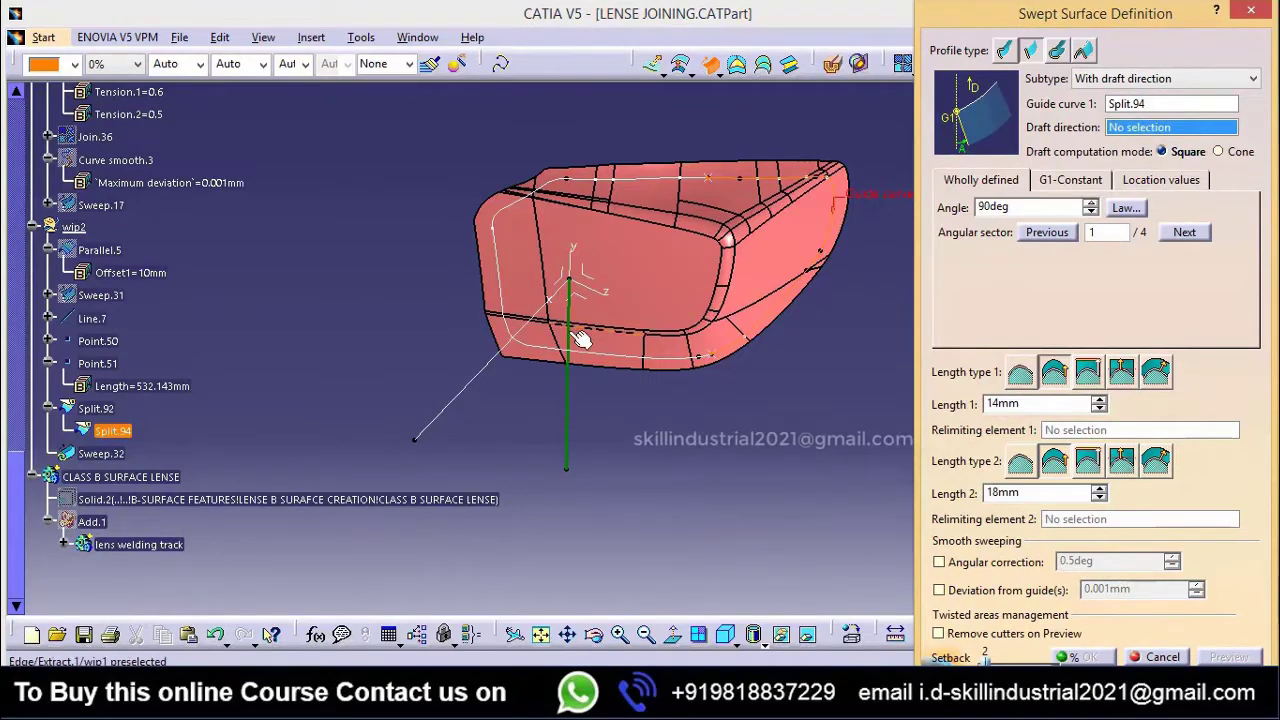
{"action": "left_click", "coordinate": [568, 406]}
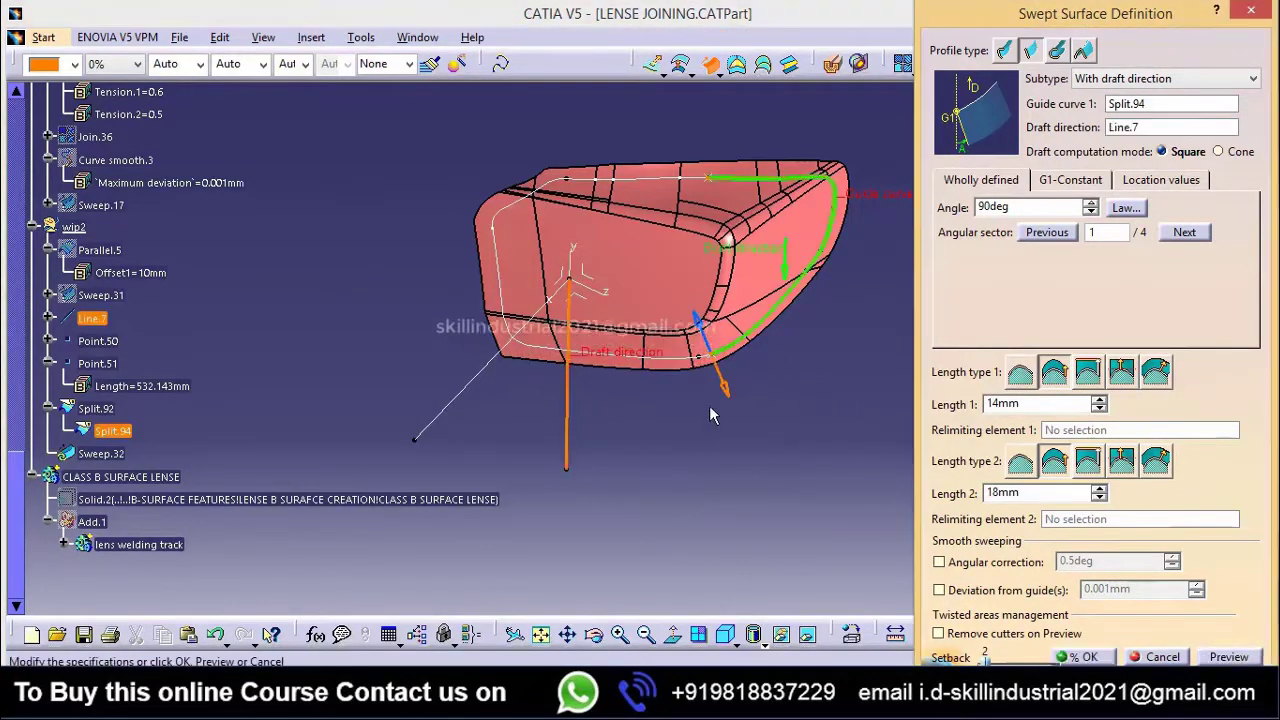
Step: Set the sweep's angle to 0 deg, Length 1 to 50 mm and Length 2 to 1 mm, and create the surface
{"action": "left_click", "coordinate": [1006, 207]}
{"action": "type", "text": "0"}
{"action": "left_click", "coordinate": [1086, 491]}
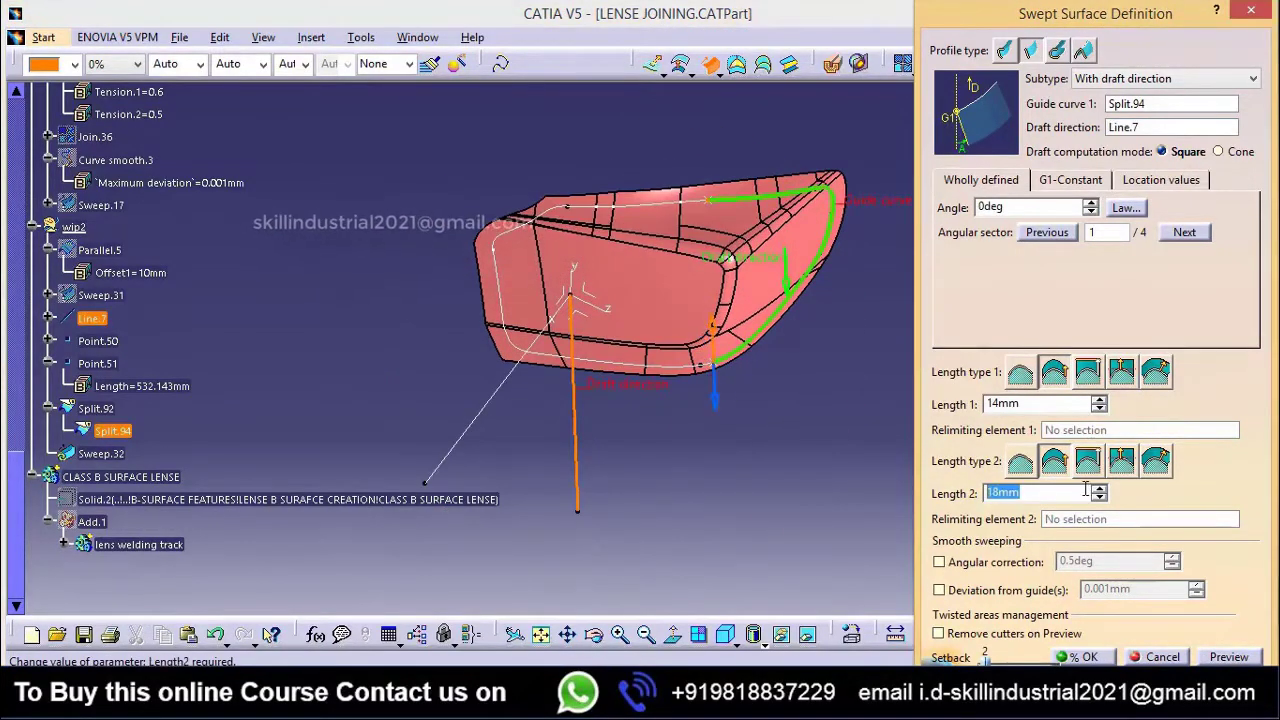
{"action": "type", "text": "1"}
{"action": "left_click", "coordinate": [1032, 402]}
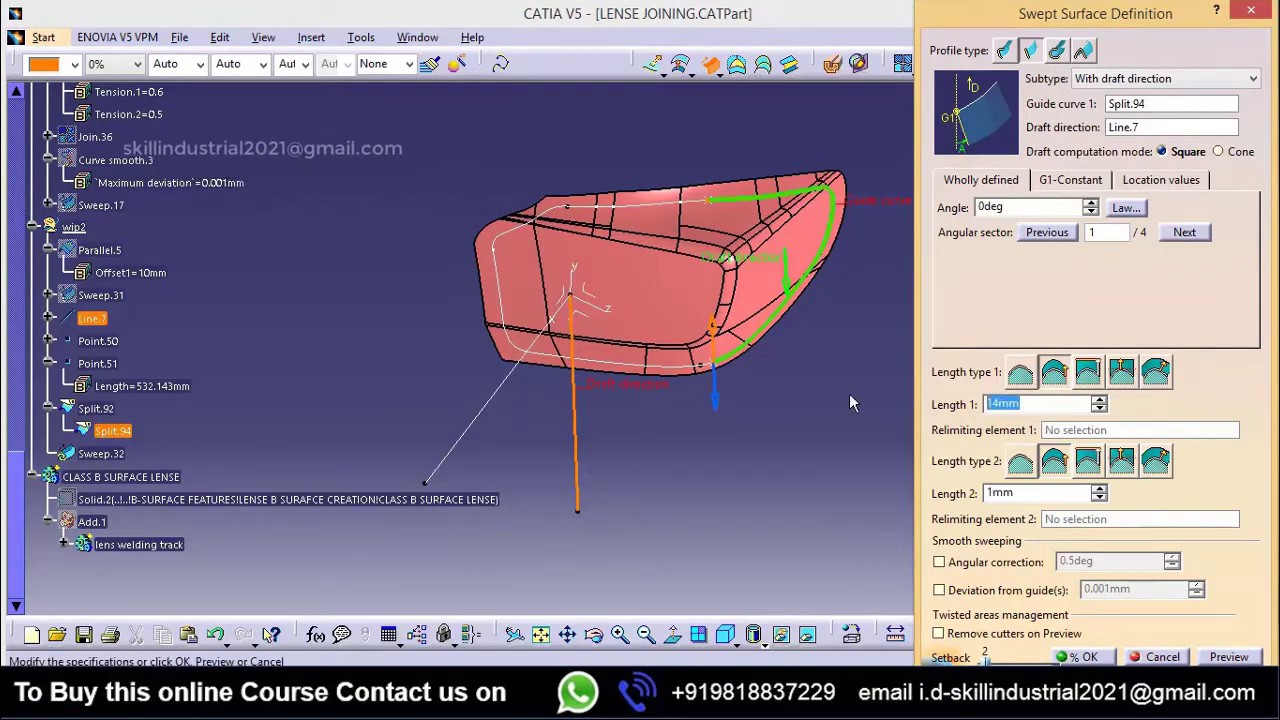
{"action": "type", "text": "50"}
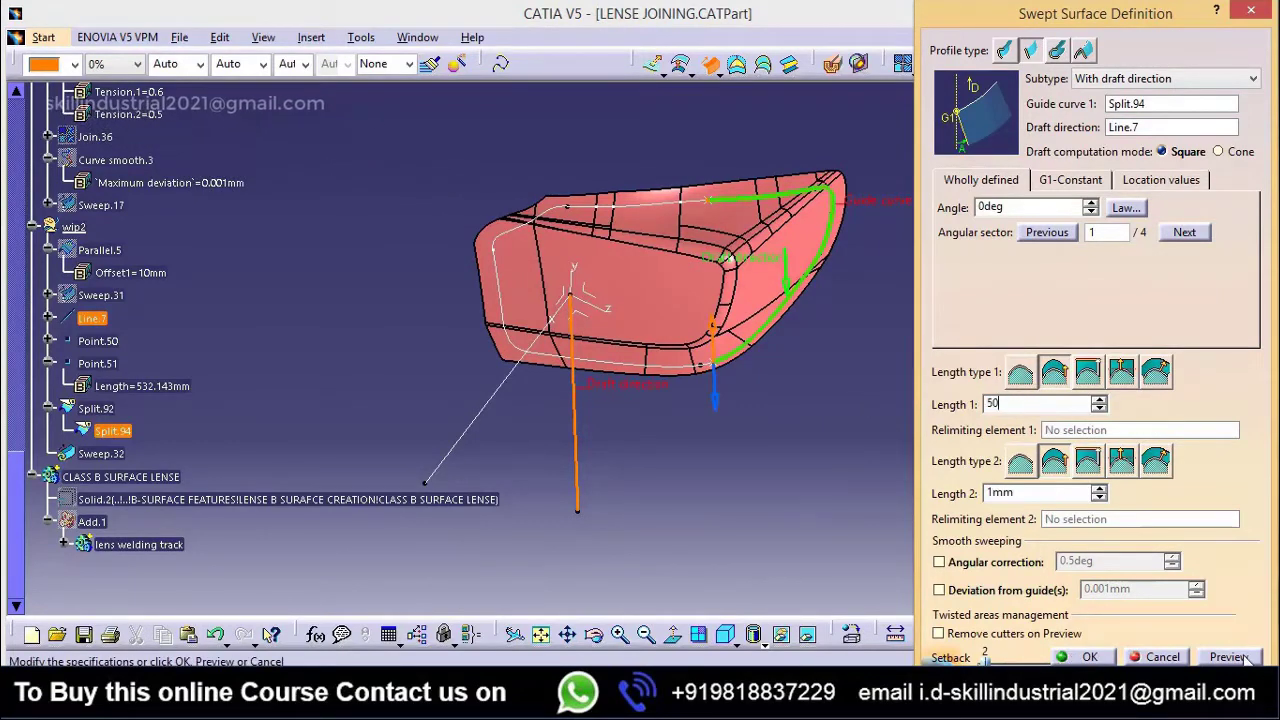
{"action": "left_click", "coordinate": [1243, 657]}
{"action": "left_click", "coordinate": [1085, 657]}
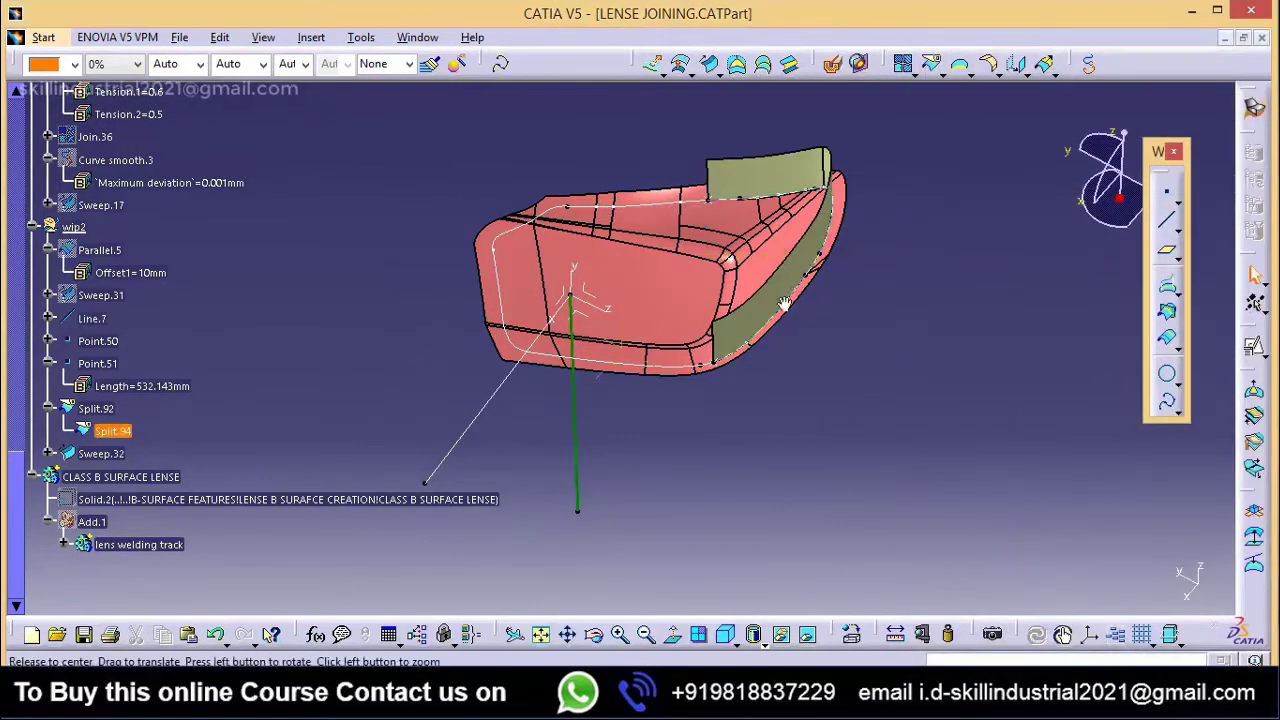
{"action": "middle_click_drag", "start_coordinate": [785, 303], "coordinate": [822, 302]}
{"action": "middle_click_drag", "start_coordinate": [725, 197], "coordinate": [777, 184]}
{"action": "scroll", "coordinate": [712, 242], "scroll_direction": "up", "scroll_amount": 1}
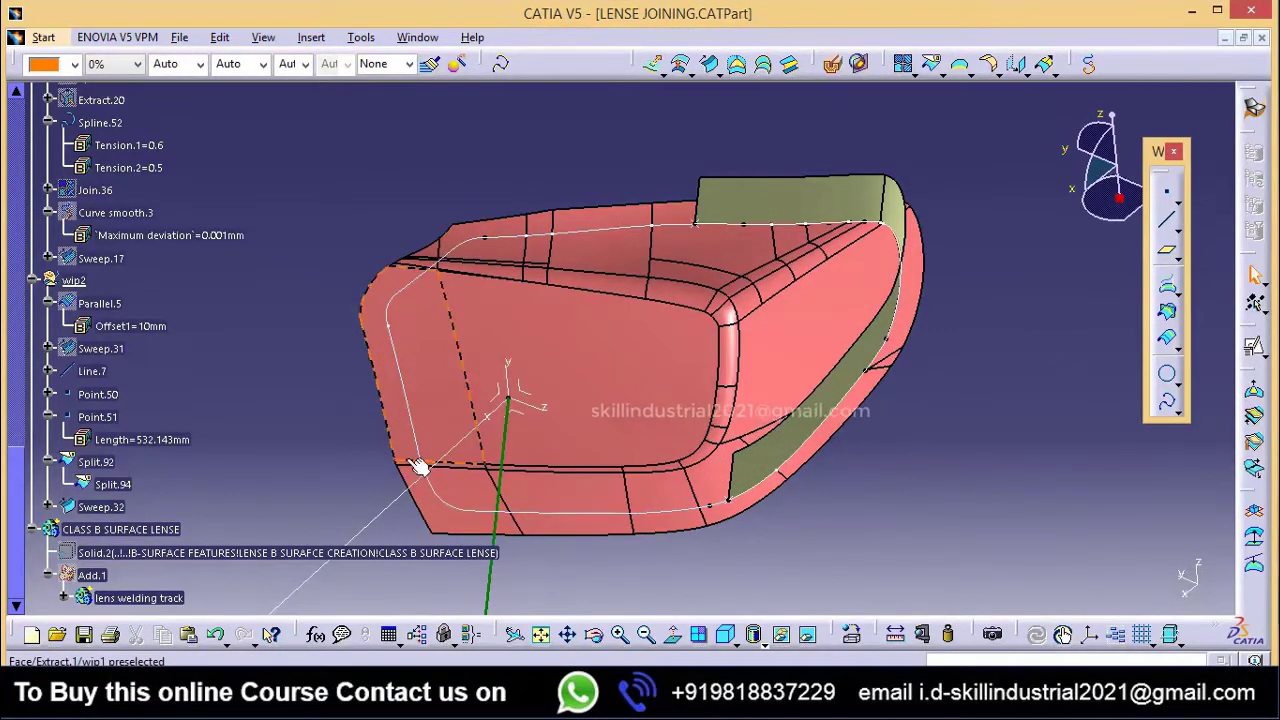
{"action": "middle_click_drag", "start_coordinate": [524, 398], "coordinate": [670, 398]}
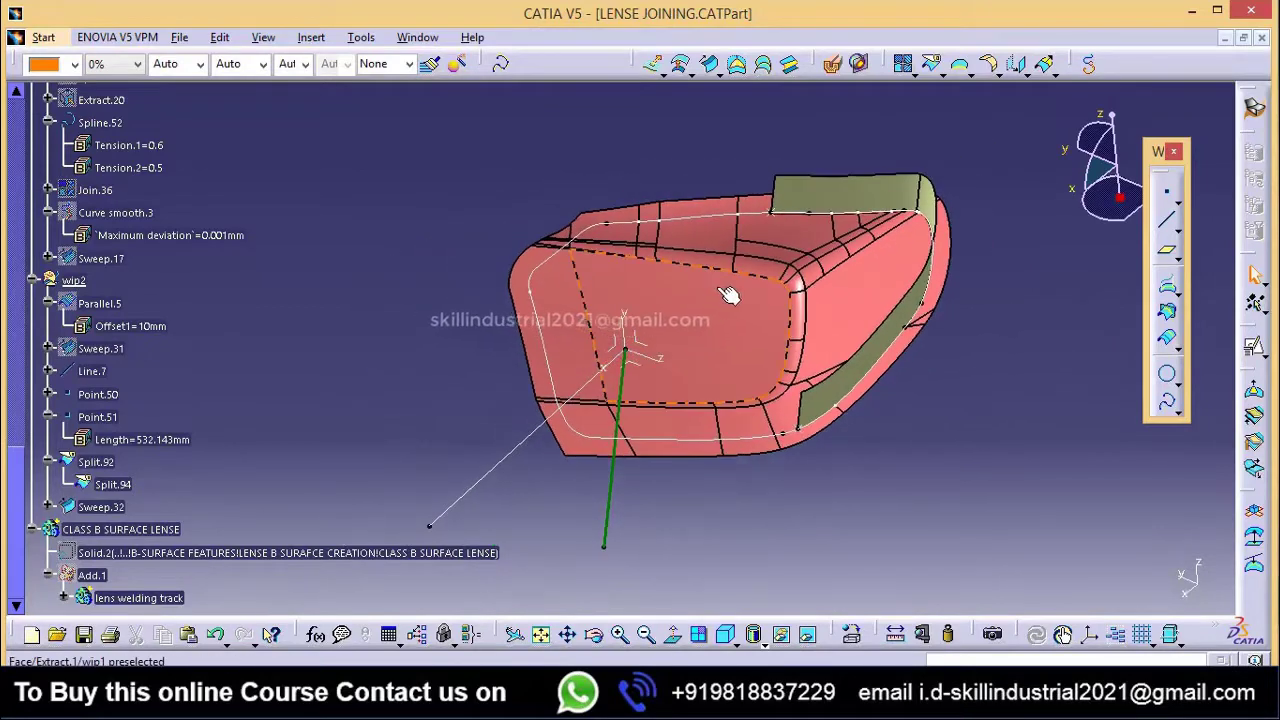
Step: Create a second line-profile swept surface with draft direction, using Split.92 as guide curve and the tooling direction as draft direction
{"action": "mouse_move", "coordinate": [728, 295]}
{"action": "middle_mouse_down"}
{"action": "mouse_move", "coordinate": [700, 290]}
{"action": "mouse_move", "coordinate": [720, 280]}
{"action": "middle_mouse_up"}
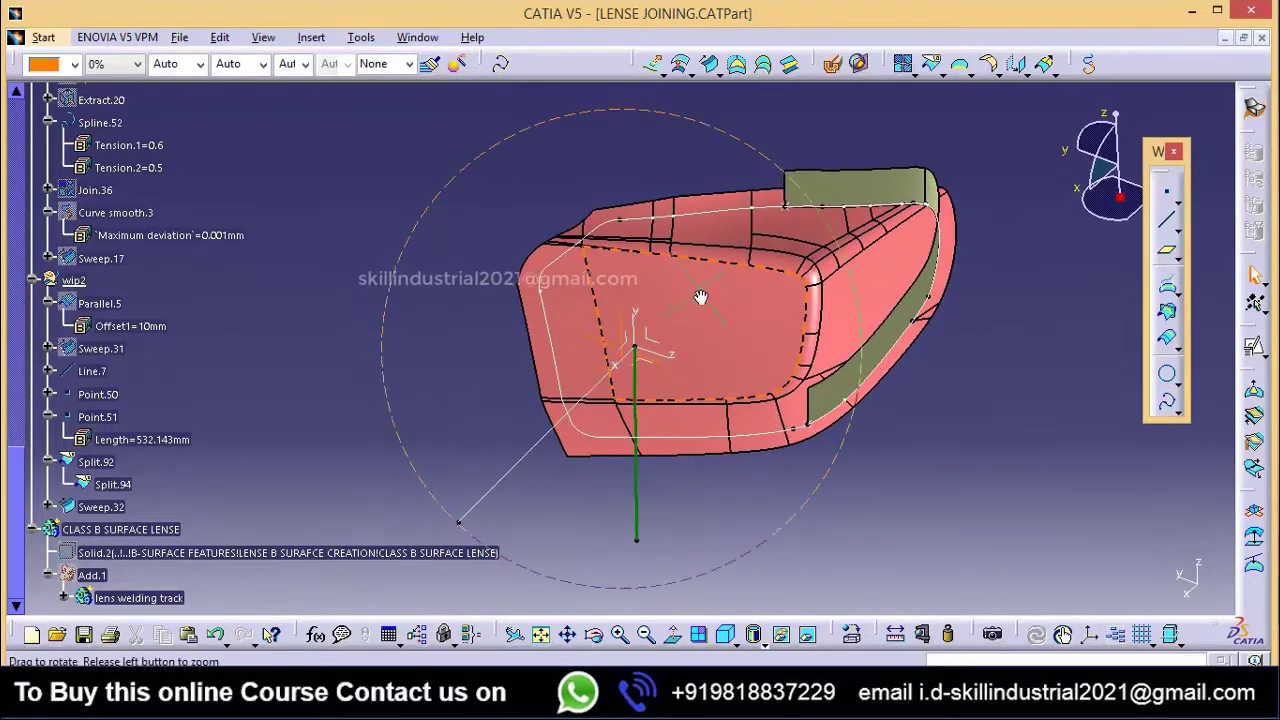
{"action": "left_click", "coordinate": [147, 593]}
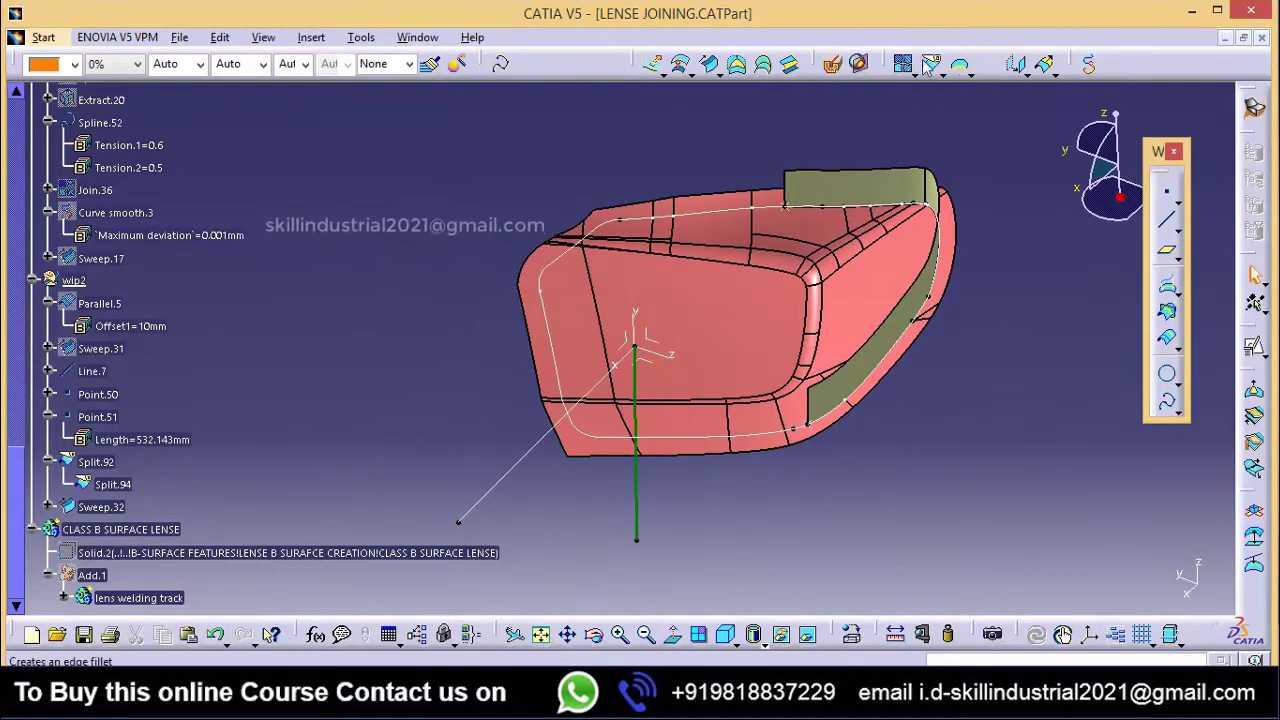
{"action": "left_click", "coordinate": [709, 64]}
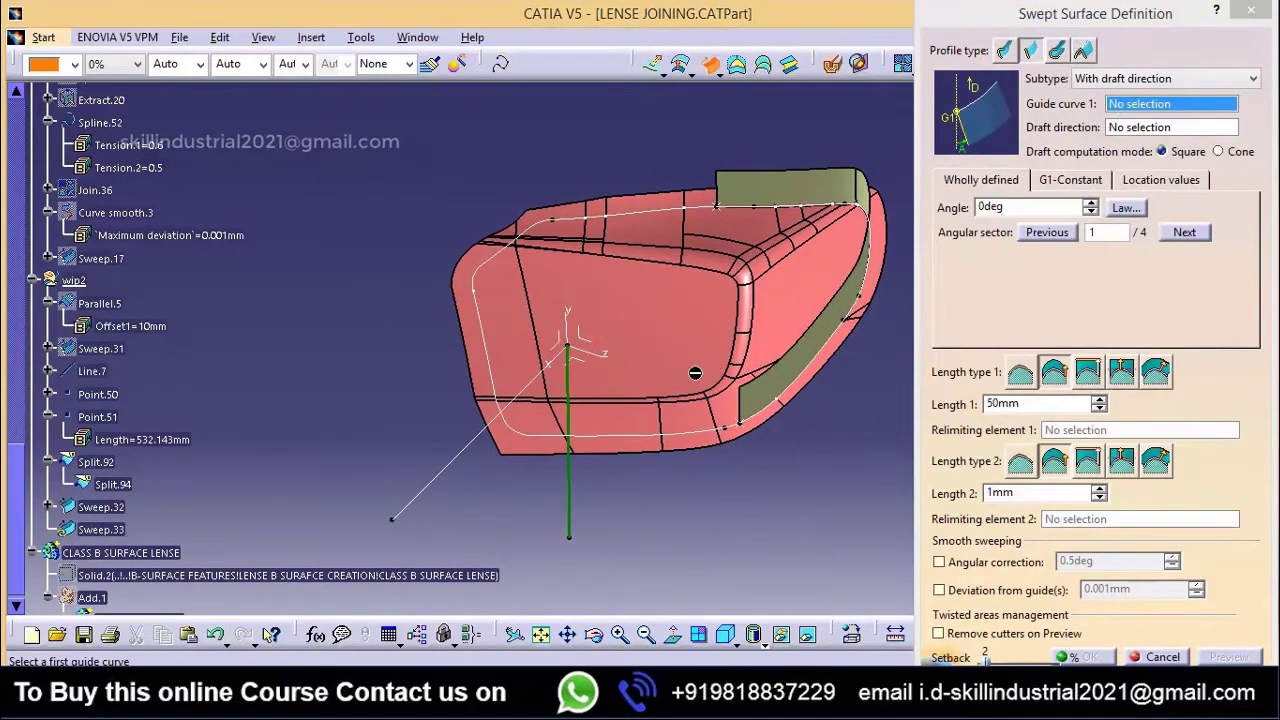
{"action": "left_click", "coordinate": [500, 377]}
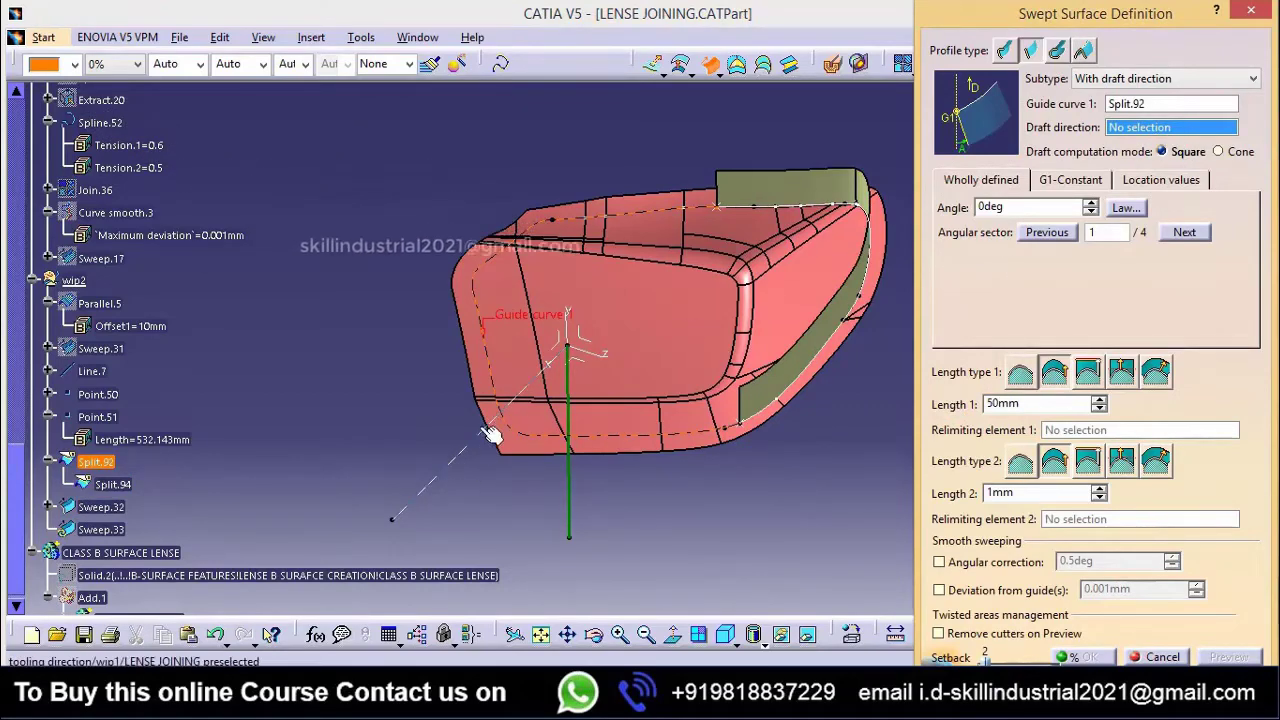
{"action": "left_click", "coordinate": [473, 458]}
{"action": "middle_click_drag", "start_coordinate": [480, 455], "coordinate": [690, 421]}
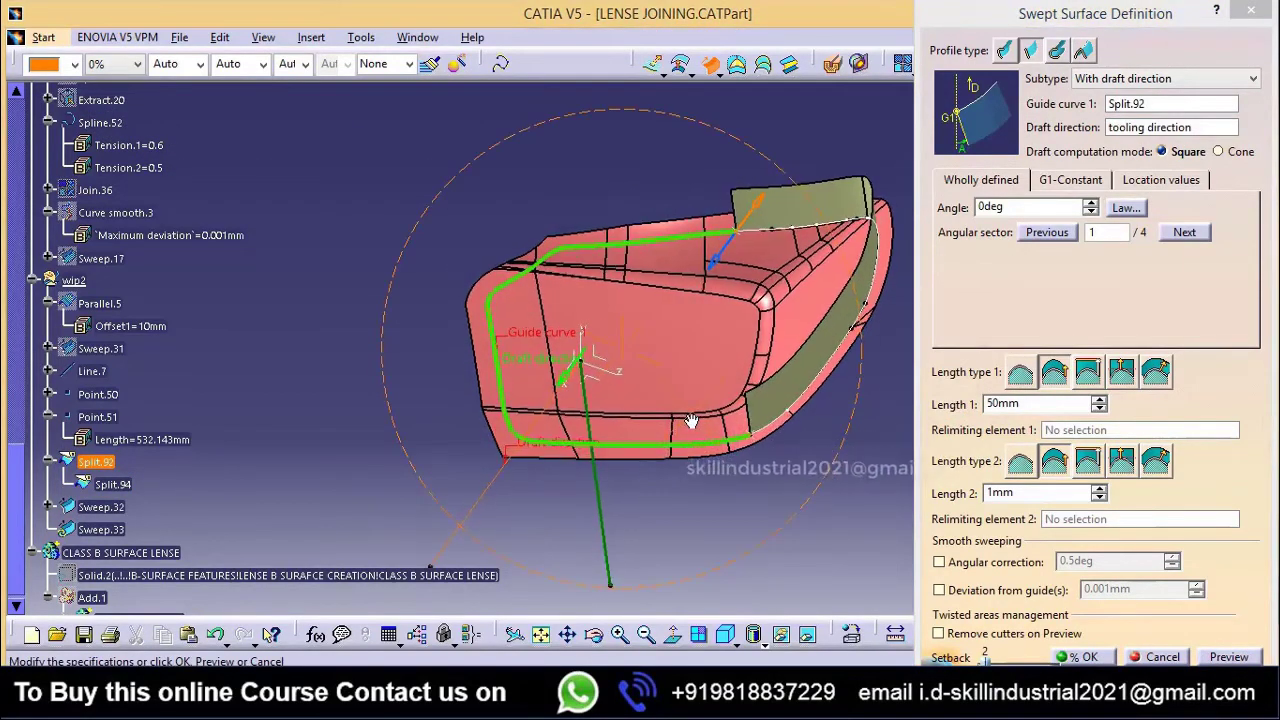
{"action": "left_click", "coordinate": [1228, 657]}
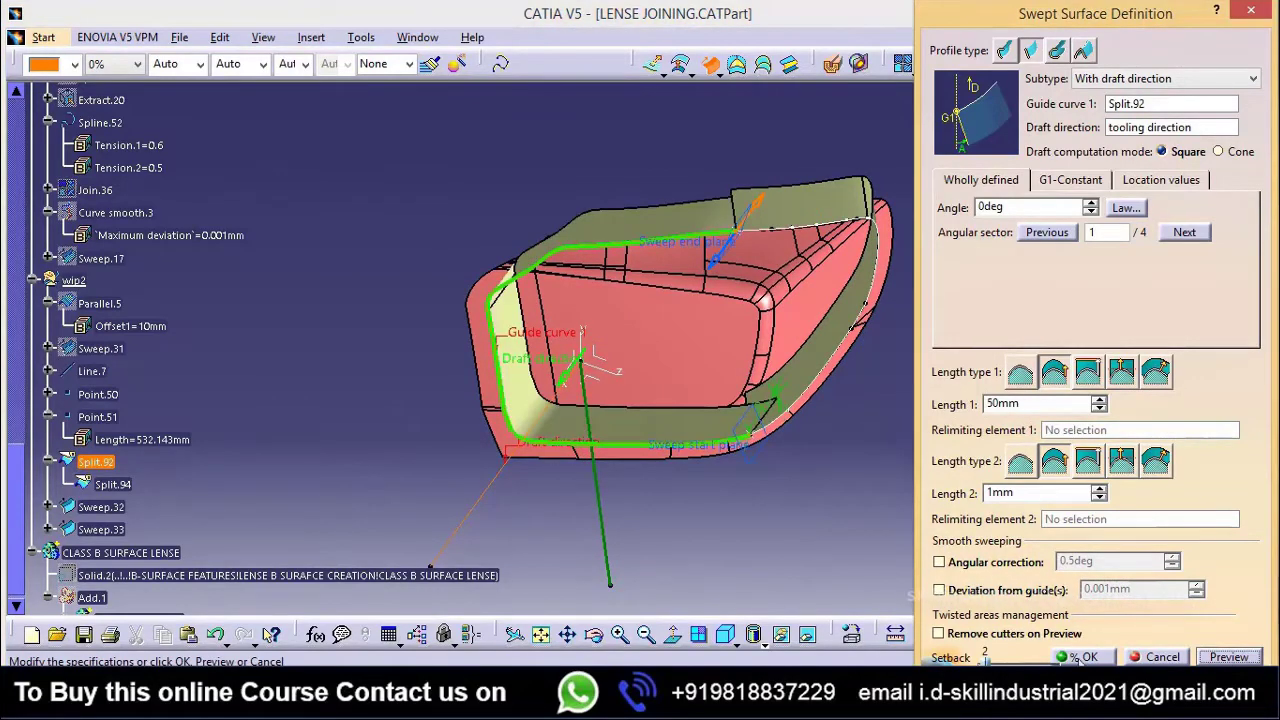
{"action": "left_click", "coordinate": [1083, 657]}
Step: Examine how the ends of the two swept surfaces meet and overlap along the upper side of the lens
{"action": "middle_click_drag", "start_coordinate": [826, 483], "coordinate": [771, 480]}
{"action": "middle_click_drag", "start_coordinate": [666, 426], "coordinate": [645, 370]}
{"action": "scroll", "coordinate": [752, 338], "scroll_direction": "up", "scroll_amount": 1}
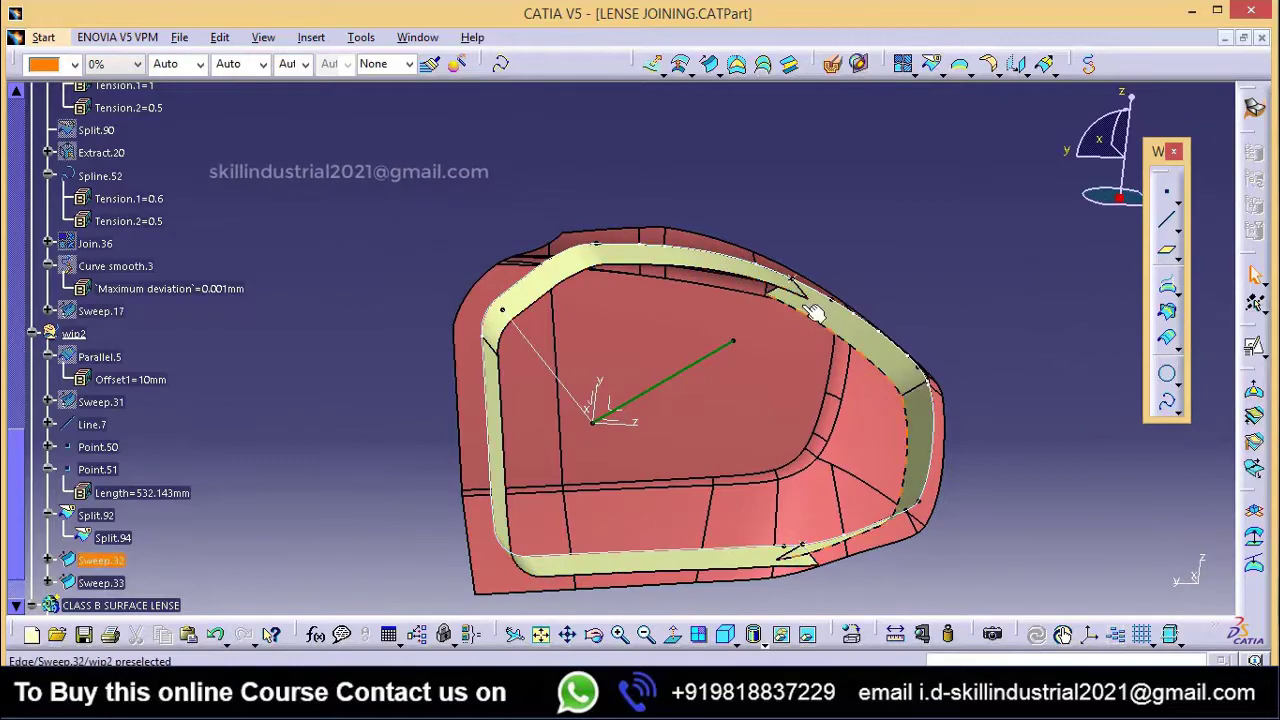
{"action": "middle_click_drag", "start_coordinate": [763, 354], "coordinate": [804, 413]}
{"action": "scroll", "coordinate": [743, 303], "scroll_direction": "up", "scroll_amount": 1}
{"action": "middle_click_drag", "start_coordinate": [834, 357], "coordinate": [854, 233]}
{"action": "middle_click_drag", "start_coordinate": [760, 333], "coordinate": [631, 346]}
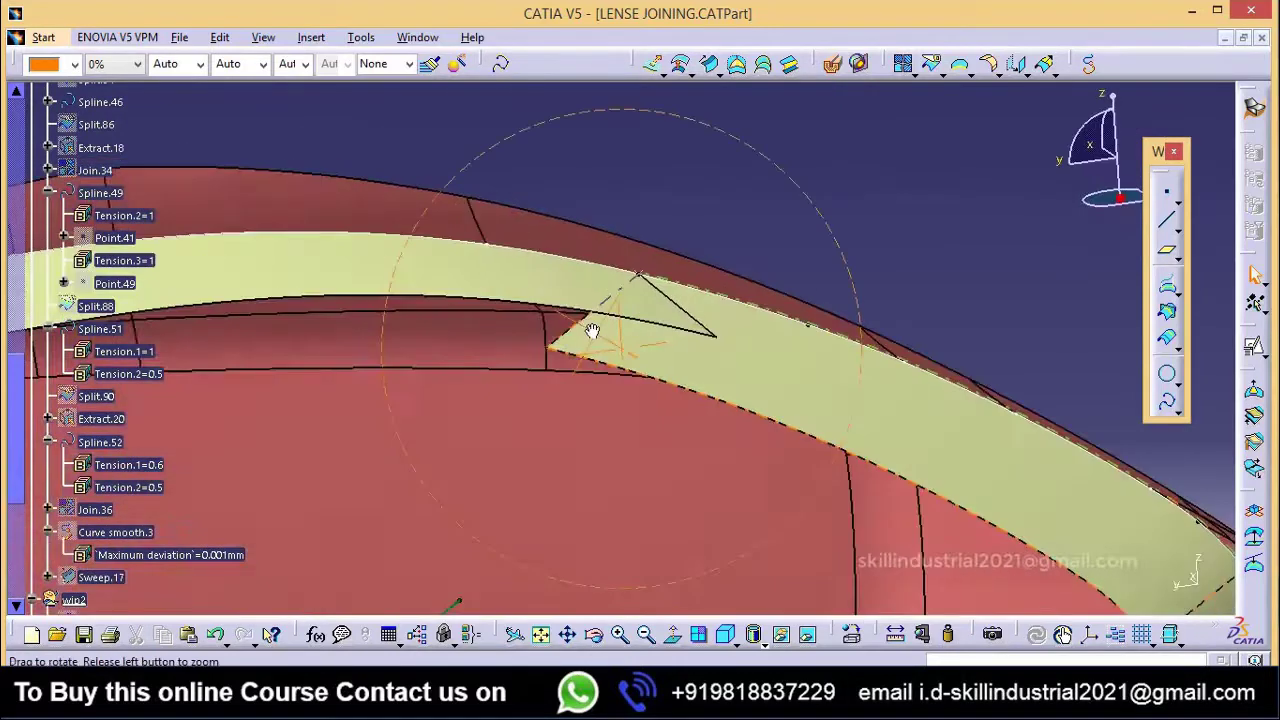
{"action": "middle_click_drag", "start_coordinate": [592, 331], "coordinate": [594, 352]}
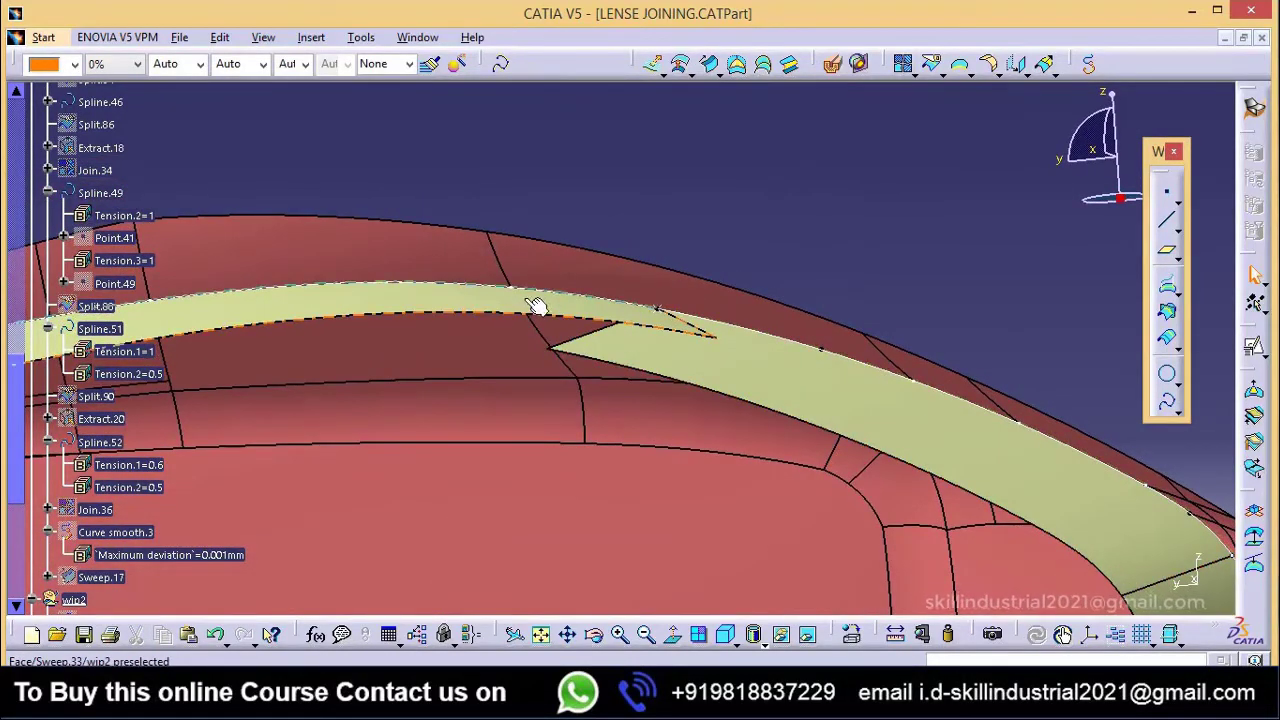
{"action": "middle_click_drag", "start_coordinate": [572, 314], "coordinate": [586, 346]}
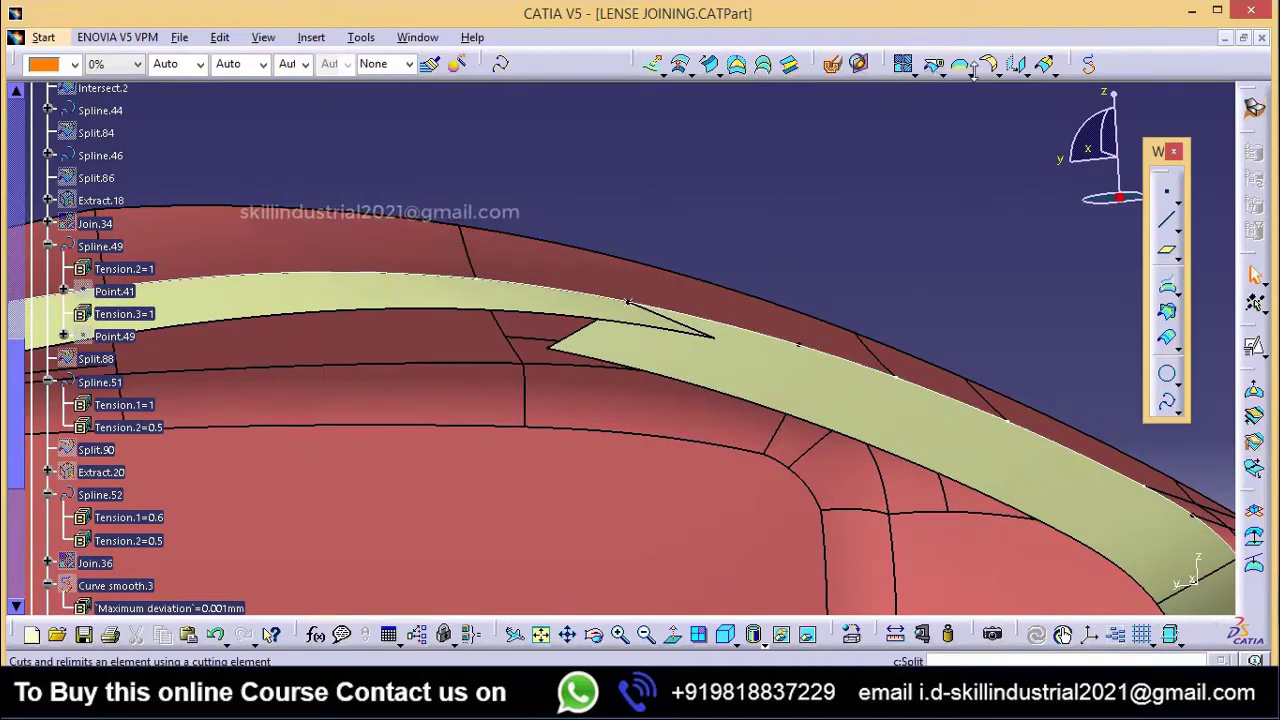
Step: Extrapolate the upper end edge of Sweep.32 by 60 mm with curvature continuity, tangent extremities and tangency continuity propagation
{"action": "left_click", "coordinate": [1045, 65]}
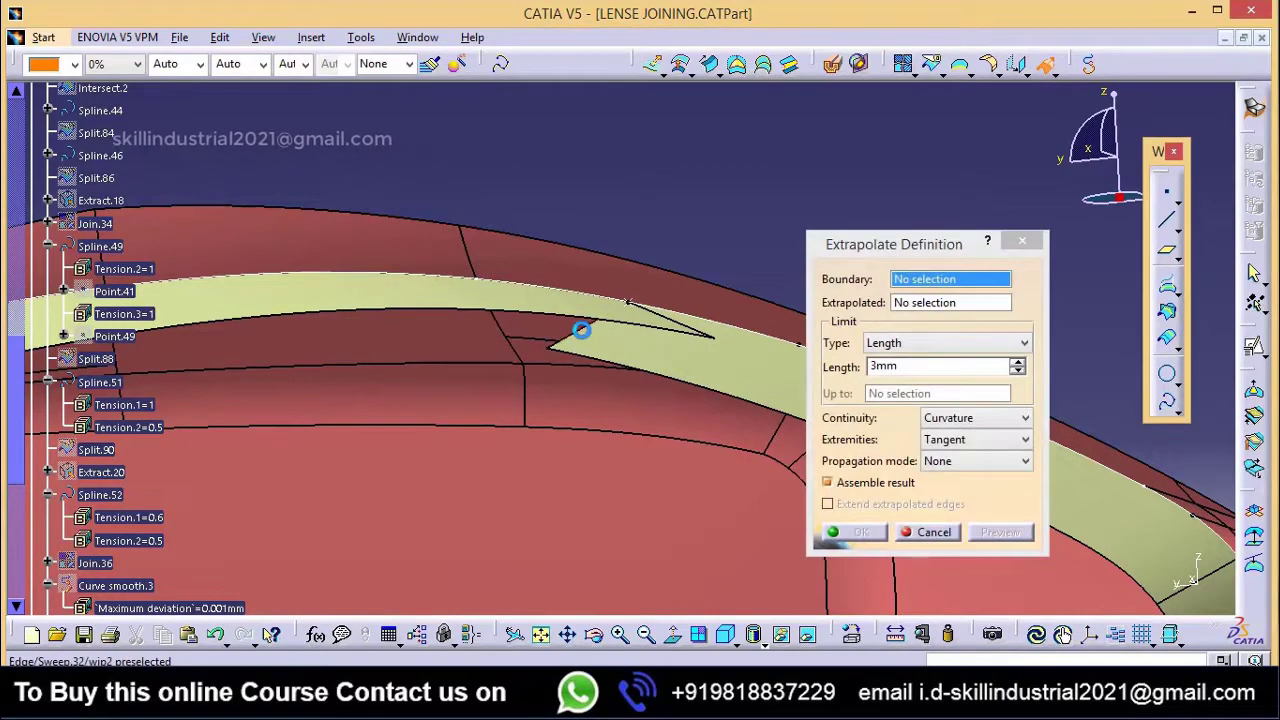
{"action": "left_click", "coordinate": [641, 358]}
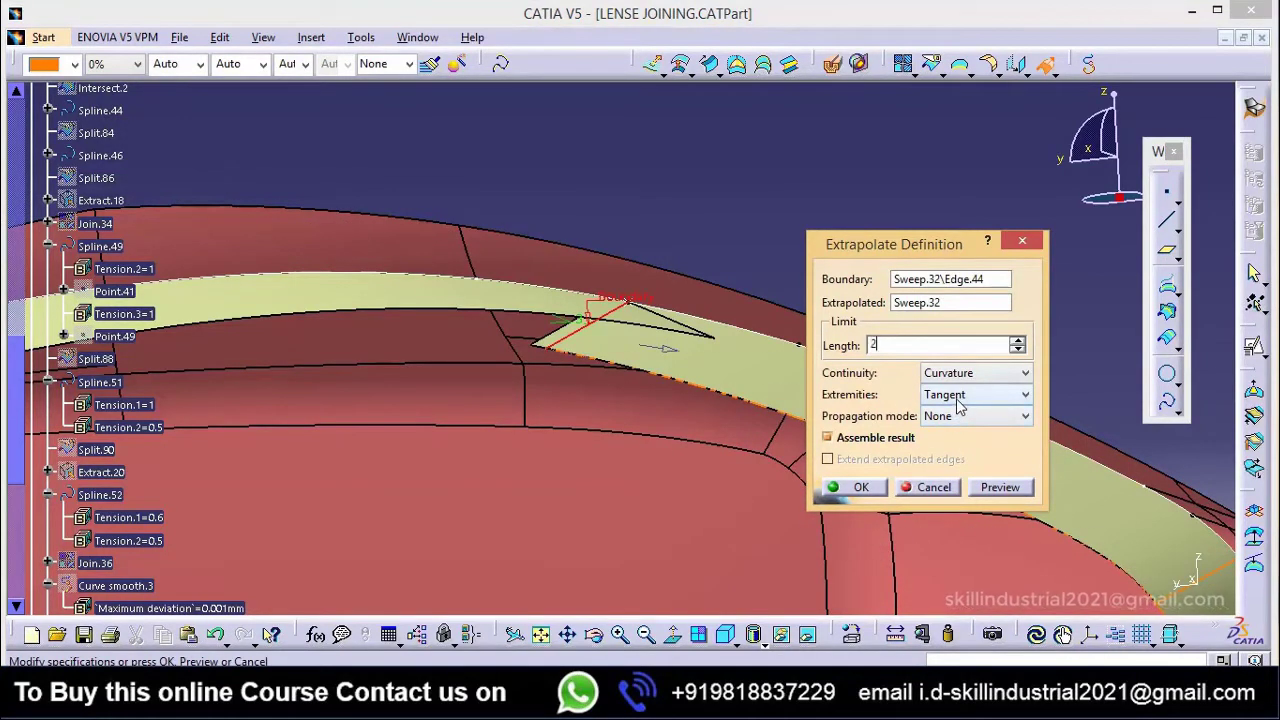
{"action": "left_click", "coordinate": [1026, 418]}
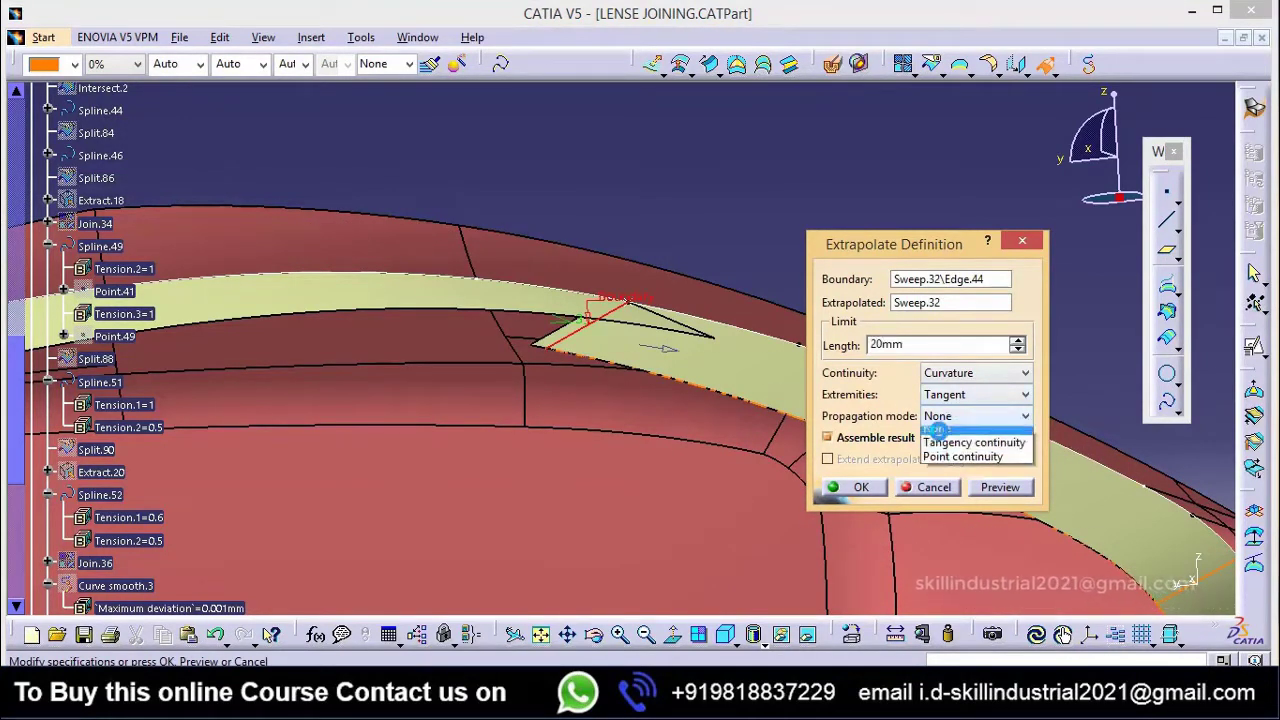
{"action": "left_click", "coordinate": [965, 451]}
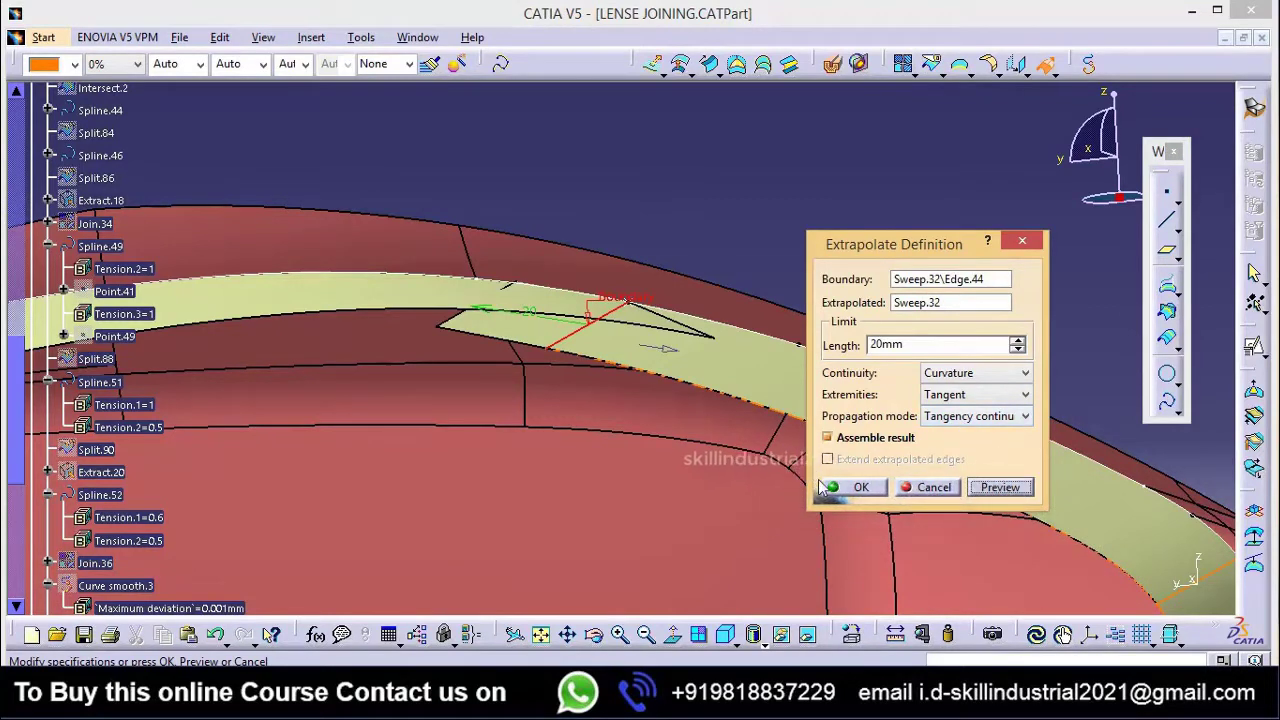
{"action": "left_click_drag", "start_coordinate": [660, 313], "coordinate": [697, 317]}
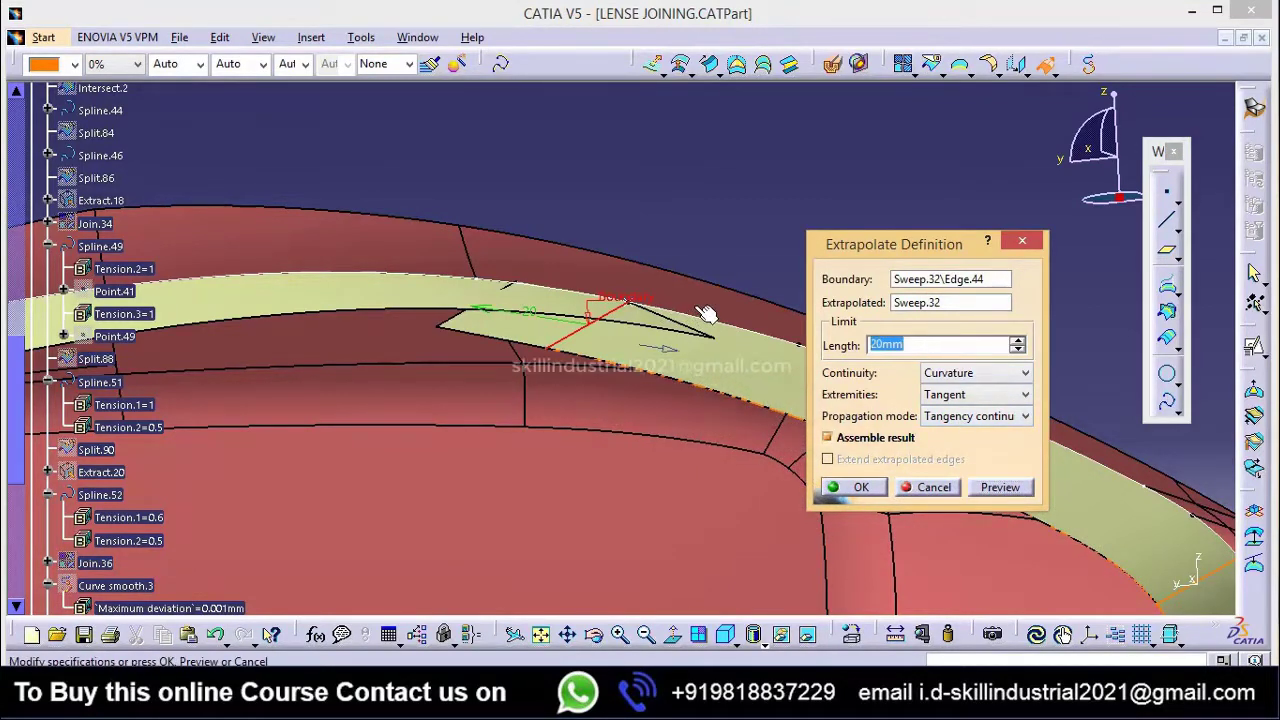
{"action": "left_click", "coordinate": [998, 487]}
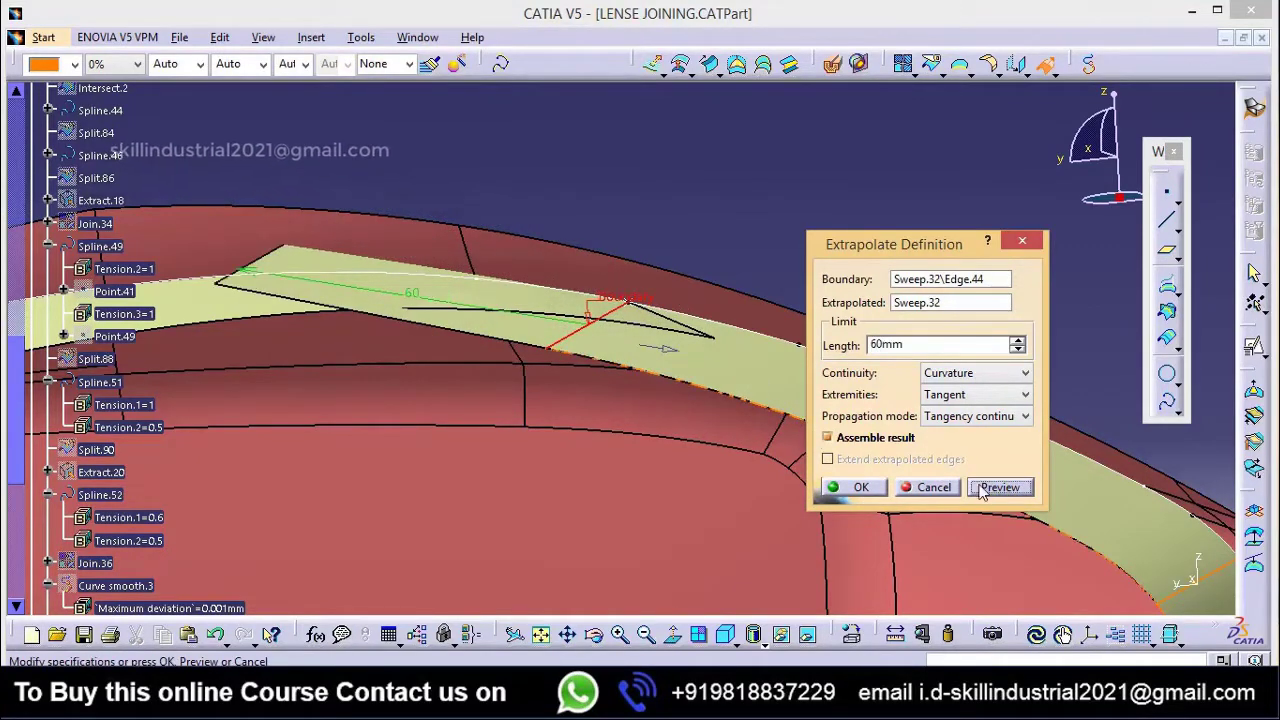
{"action": "middle_click_drag", "start_coordinate": [700, 252], "coordinate": [763, 300]}
Step: Hide the lens surface Extract.1 so that only the swept surfaces are displayed
{"action": "left_click", "coordinate": [742, 266]}
{"action": "scroll", "coordinate": [129, 290], "scroll_direction": "up", "scroll_amount": 17}
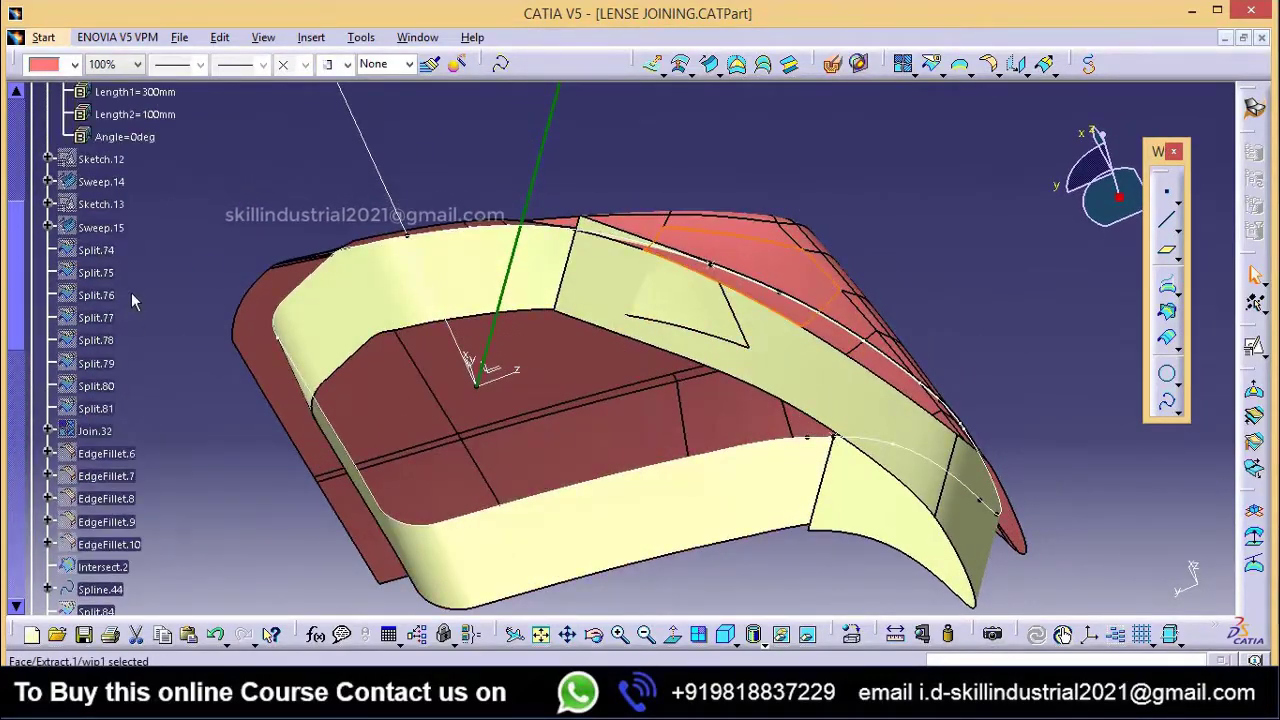
{"action": "scroll", "coordinate": [121, 295], "scroll_direction": "down", "scroll_amount": 4}
{"action": "right_click", "coordinate": [97, 328]}
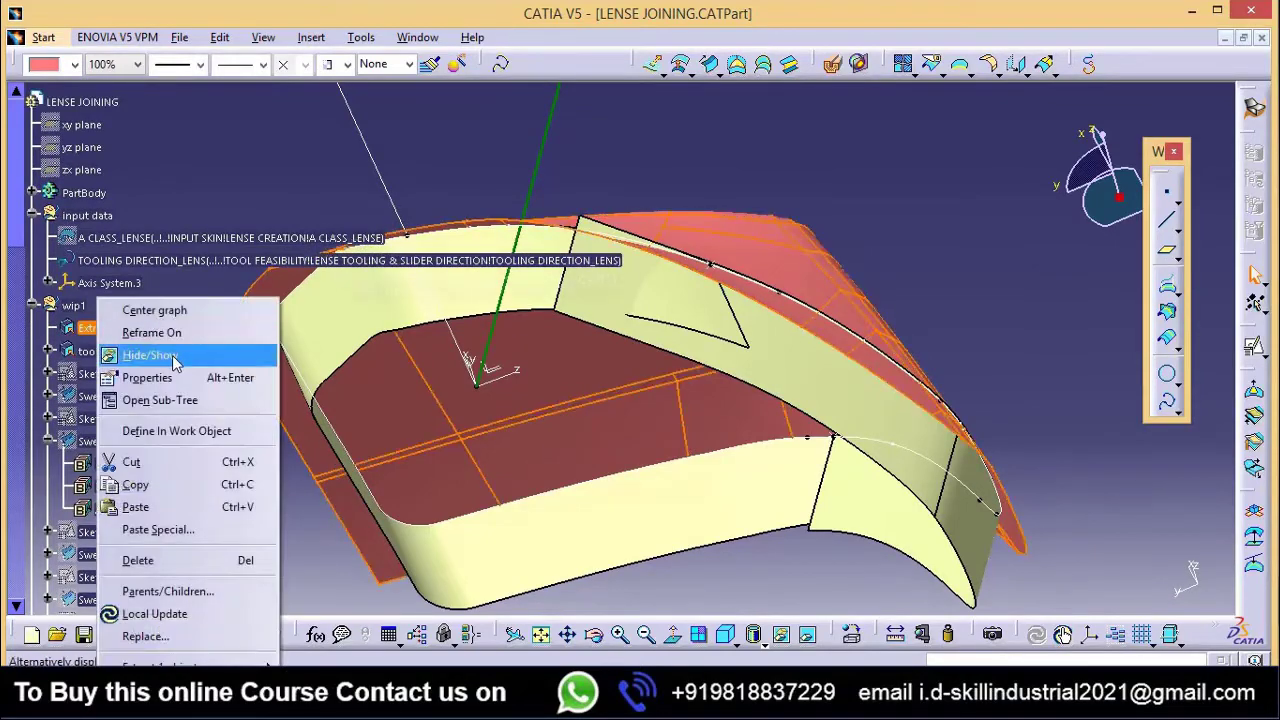
{"action": "left_click", "coordinate": [129, 274]}
Step: Start a Projection of type Normal for the overlap area of the extrapolated surface and Sweep.33
{"action": "middle_click_drag", "start_coordinate": [620, 260], "coordinate": [588, 160]}
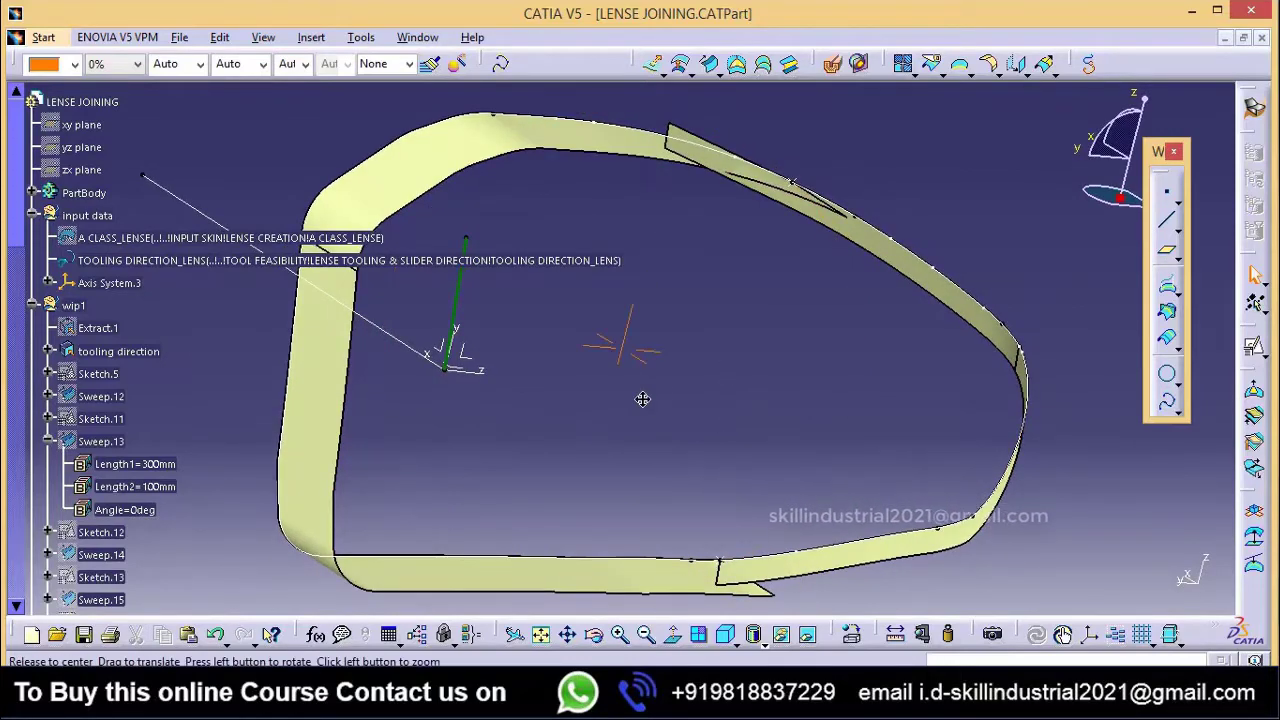
{"action": "mouse_move", "coordinate": [643, 399]}
{"action": "middle_mouse_down"}
{"action": "mouse_move", "coordinate": [622, 312]}
{"action": "mouse_move", "coordinate": [543, 366]}
{"action": "mouse_move", "coordinate": [636, 387]}
{"action": "middle_mouse_up"}
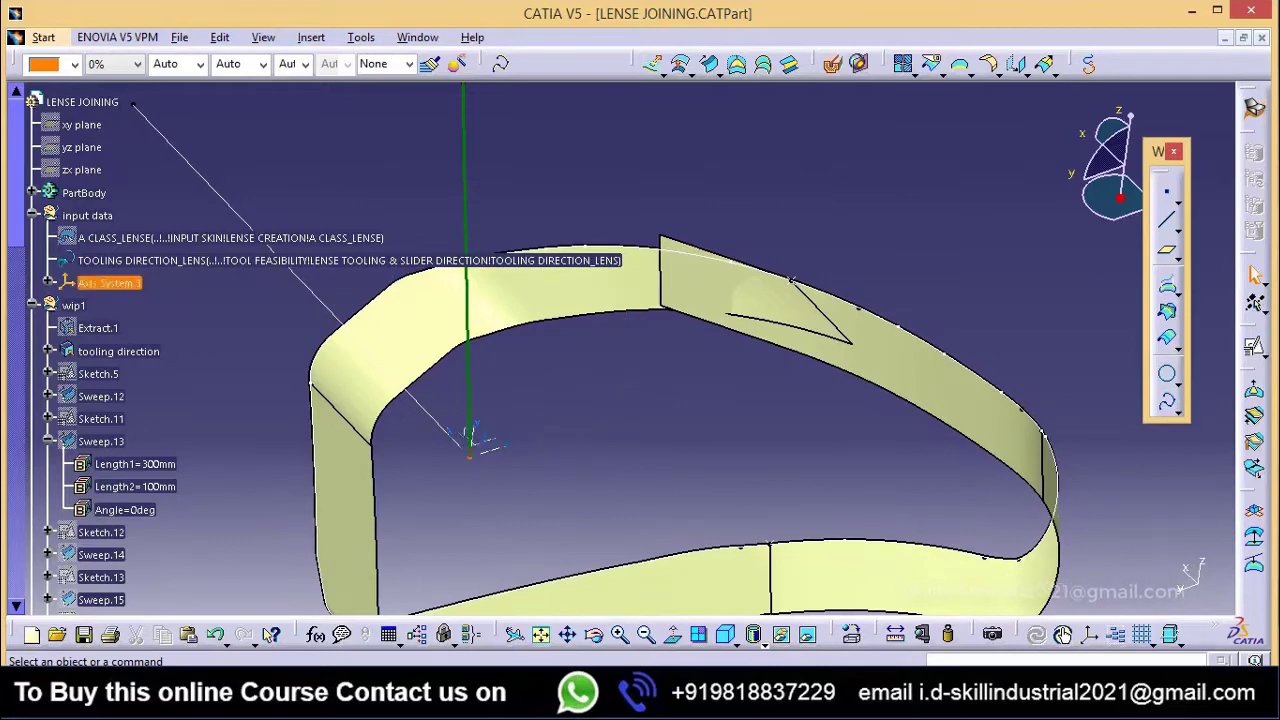
{"action": "middle_click_drag", "start_coordinate": [697, 515], "coordinate": [635, 470]}
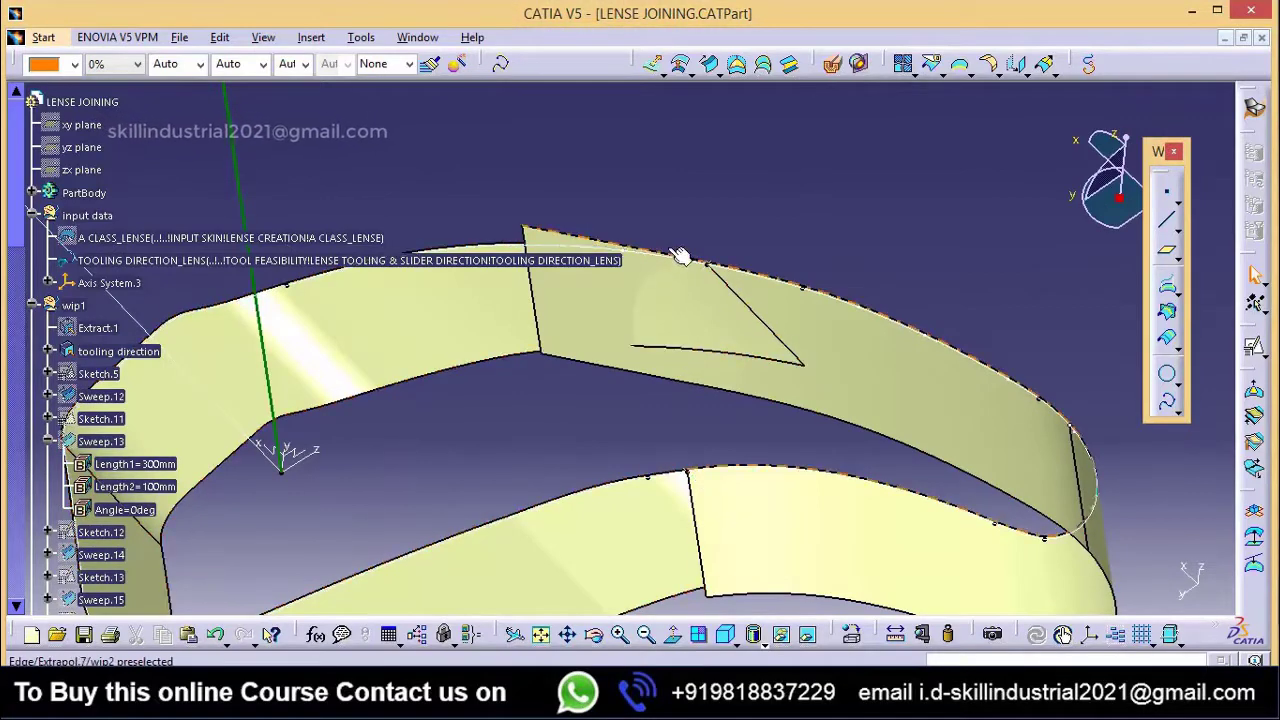
{"action": "mouse_move", "coordinate": [694, 402]}
{"action": "middle_mouse_down"}
{"action": "mouse_move", "coordinate": [661, 293]}
{"action": "mouse_move", "coordinate": [714, 389]}
{"action": "mouse_move", "coordinate": [672, 361]}
{"action": "mouse_move", "coordinate": [689, 387]}
{"action": "middle_mouse_up"}
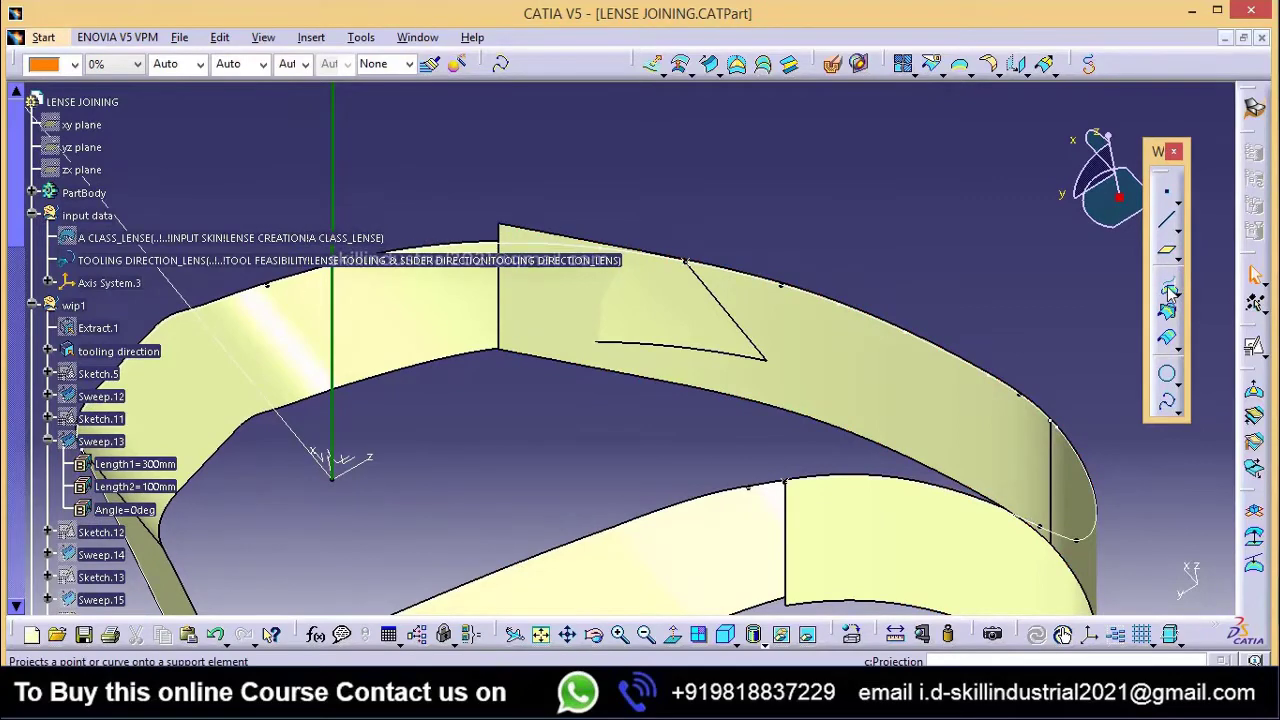
{"action": "left_click", "coordinate": [1170, 290]}
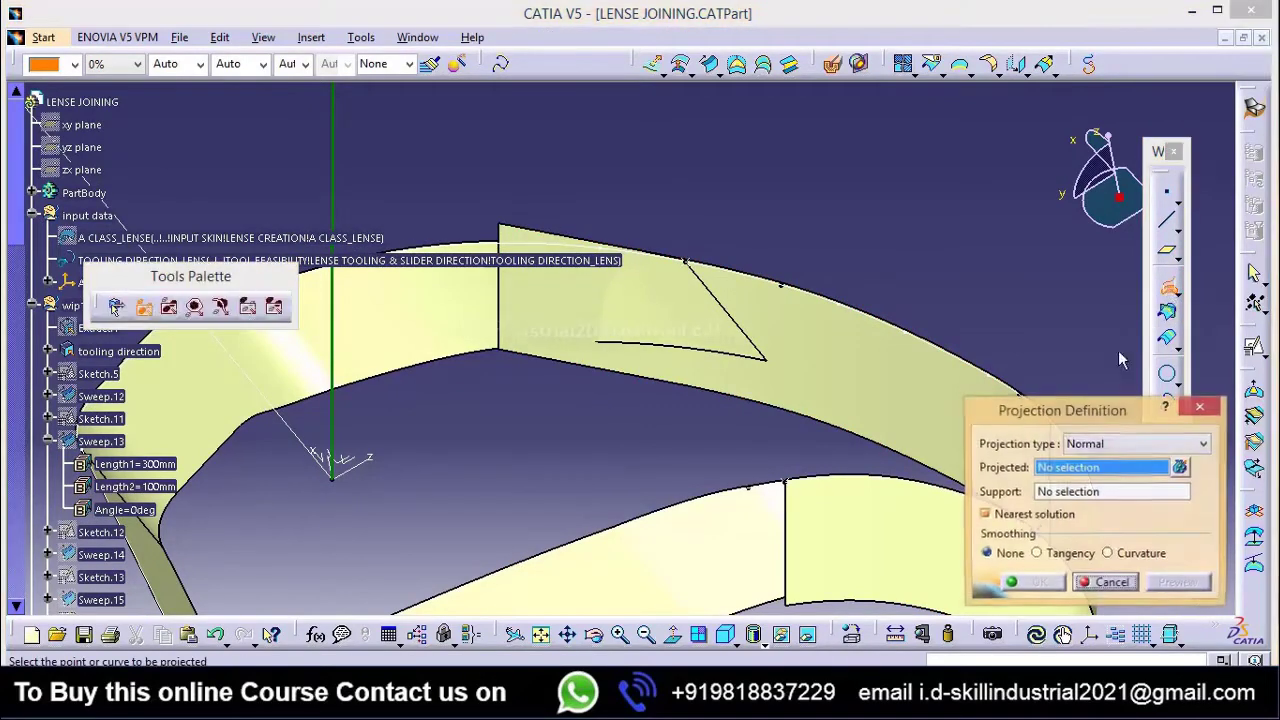
{"action": "right_click", "coordinate": [1105, 460]}
{"action": "left_click", "coordinate": [1105, 462]}
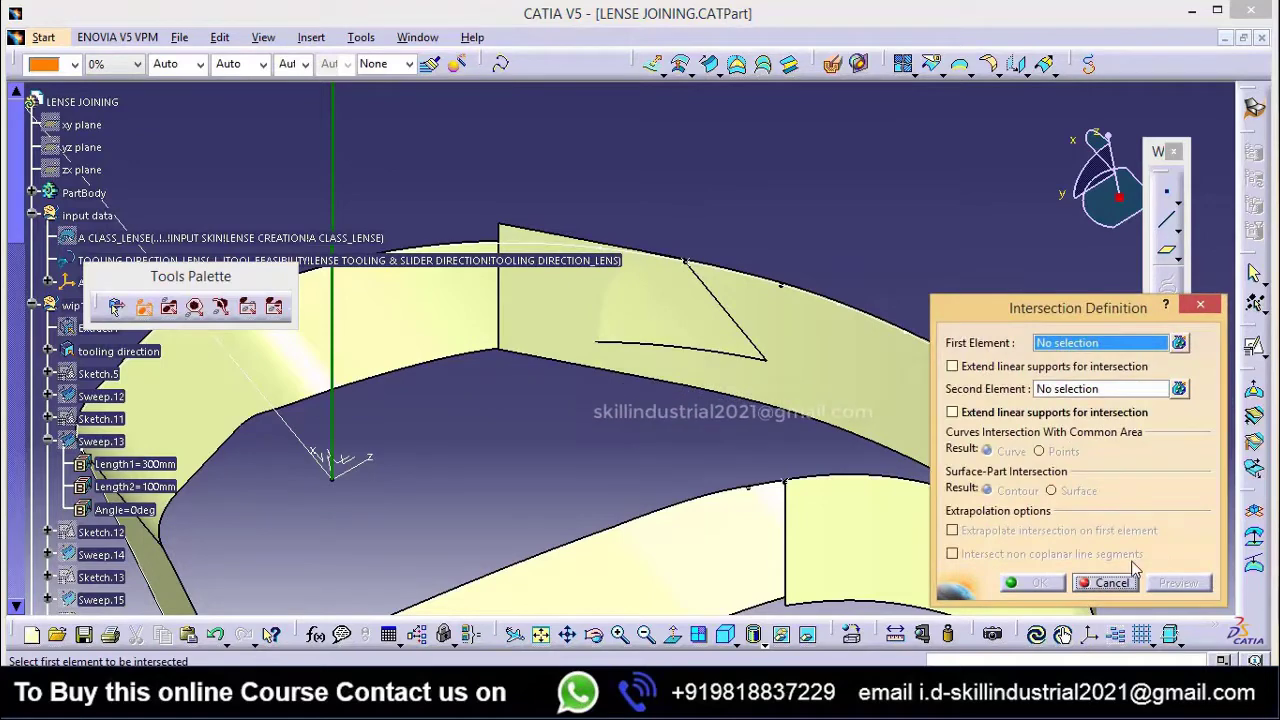
{"action": "left_click", "coordinate": [1122, 586]}
Step: Begin a new Point-Point line as the element the projection will use
{"action": "right_click", "coordinate": [1092, 470]}
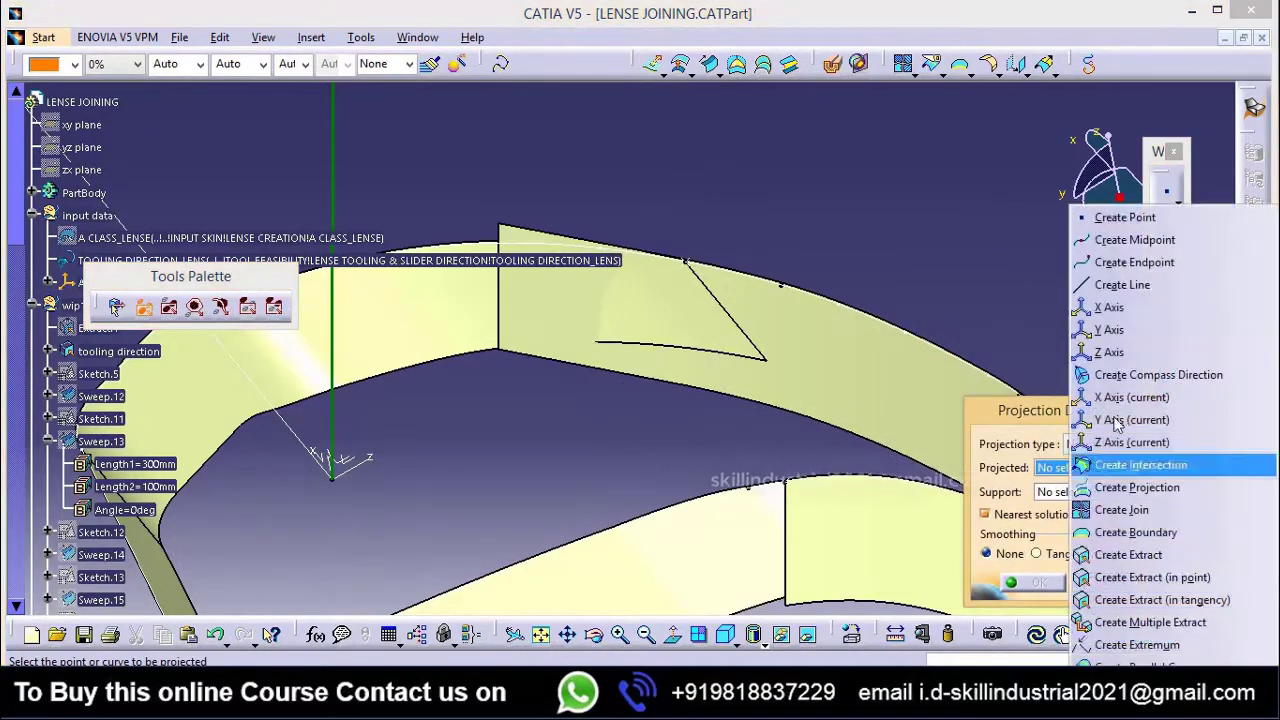
{"action": "left_click", "coordinate": [1110, 280]}
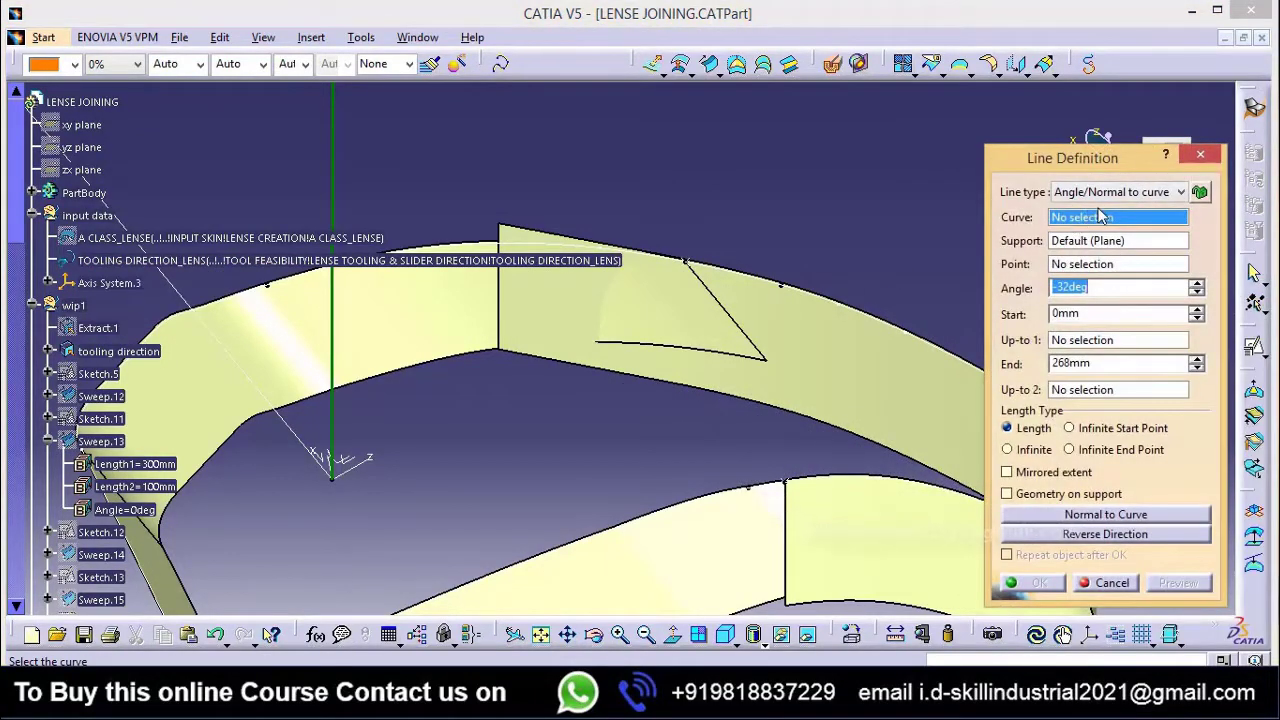
{"action": "left_click", "coordinate": [1181, 193]}
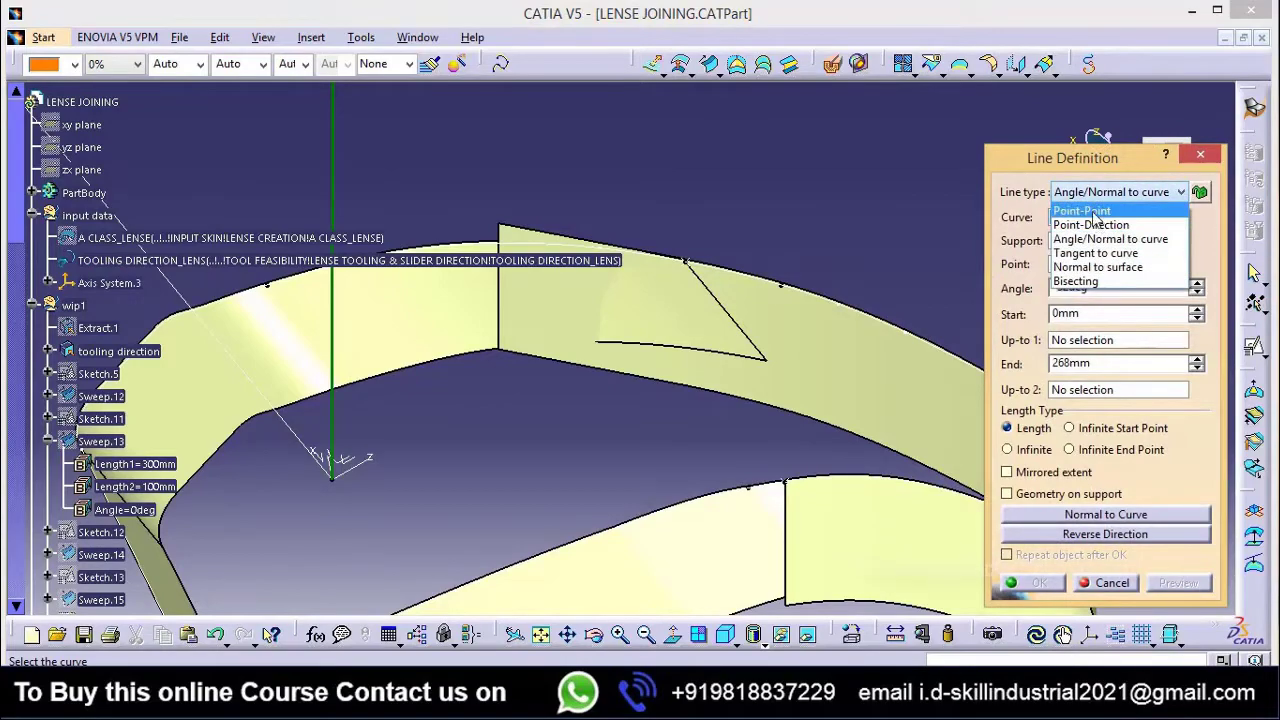
{"action": "left_click", "coordinate": [1088, 211]}
Step: Create the line's first point on the upper edge of the extrapolated surface, about 56.5 mm along the curve from its extremity
{"action": "right_click", "coordinate": [1103, 331]}
{"action": "left_click", "coordinate": [1157, 334]}
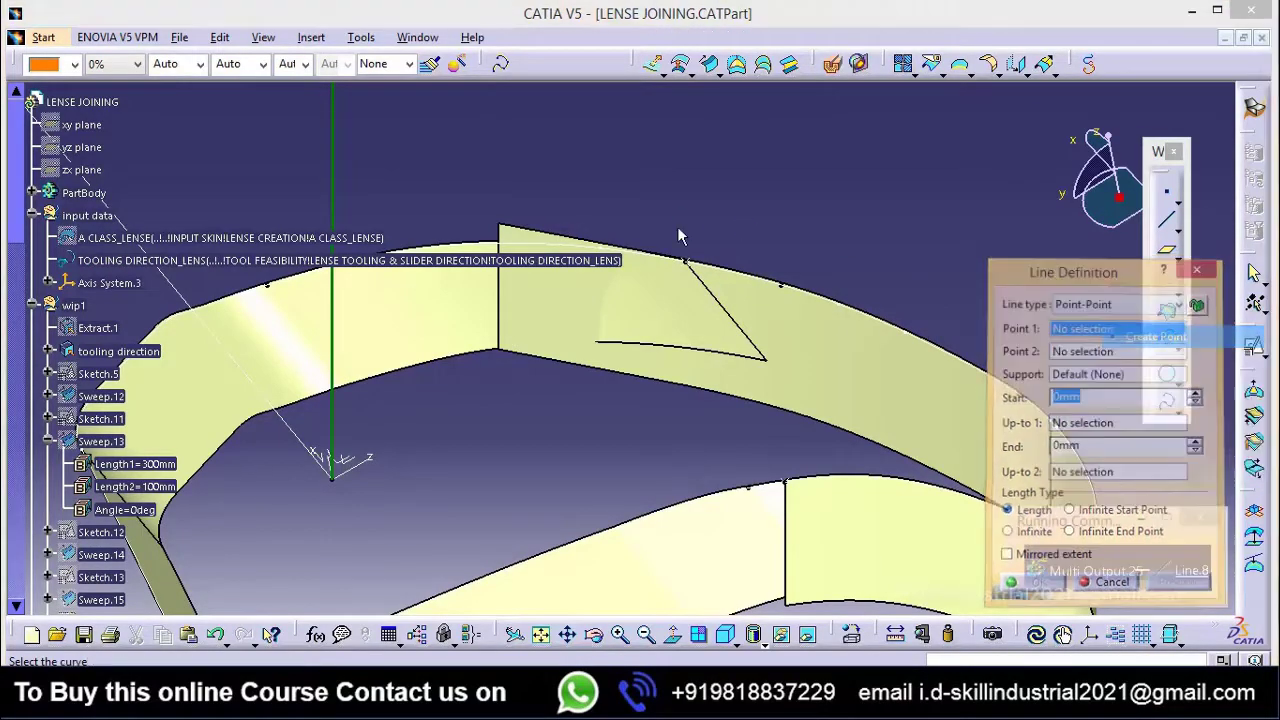
{"action": "middle_click_drag", "start_coordinate": [700, 251], "coordinate": [668, 300]}
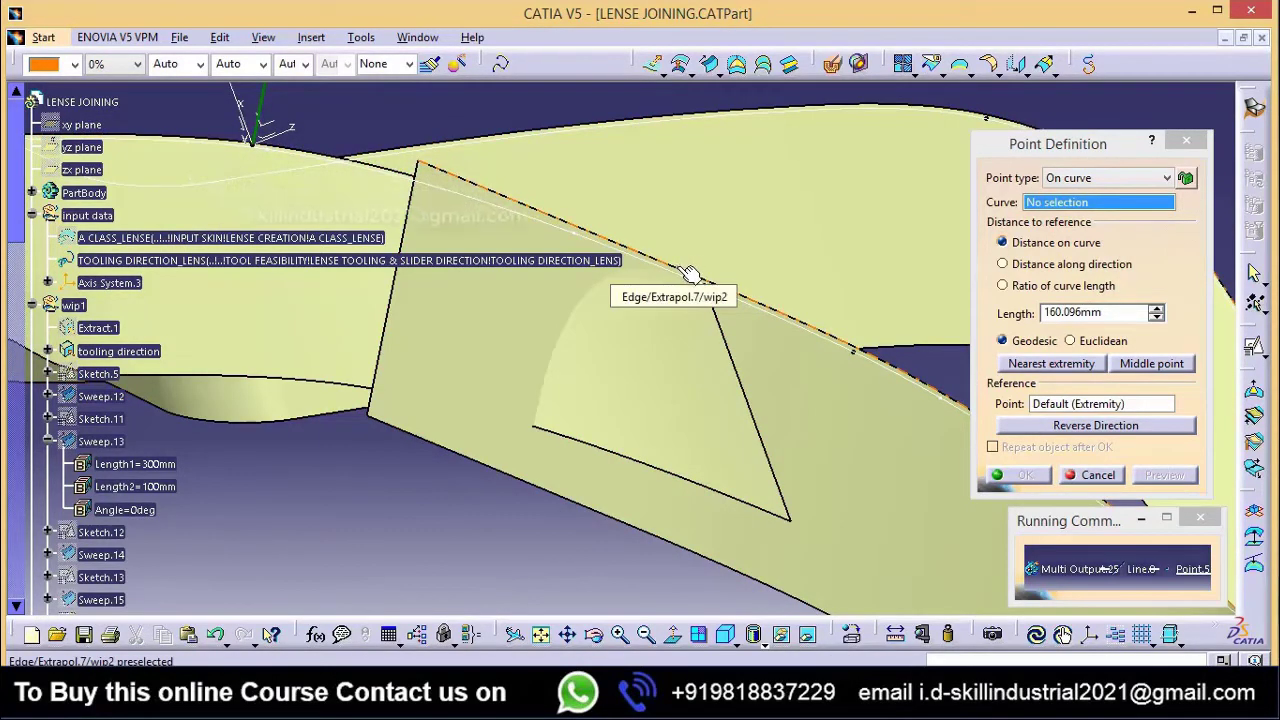
{"action": "left_click", "coordinate": [688, 269]}
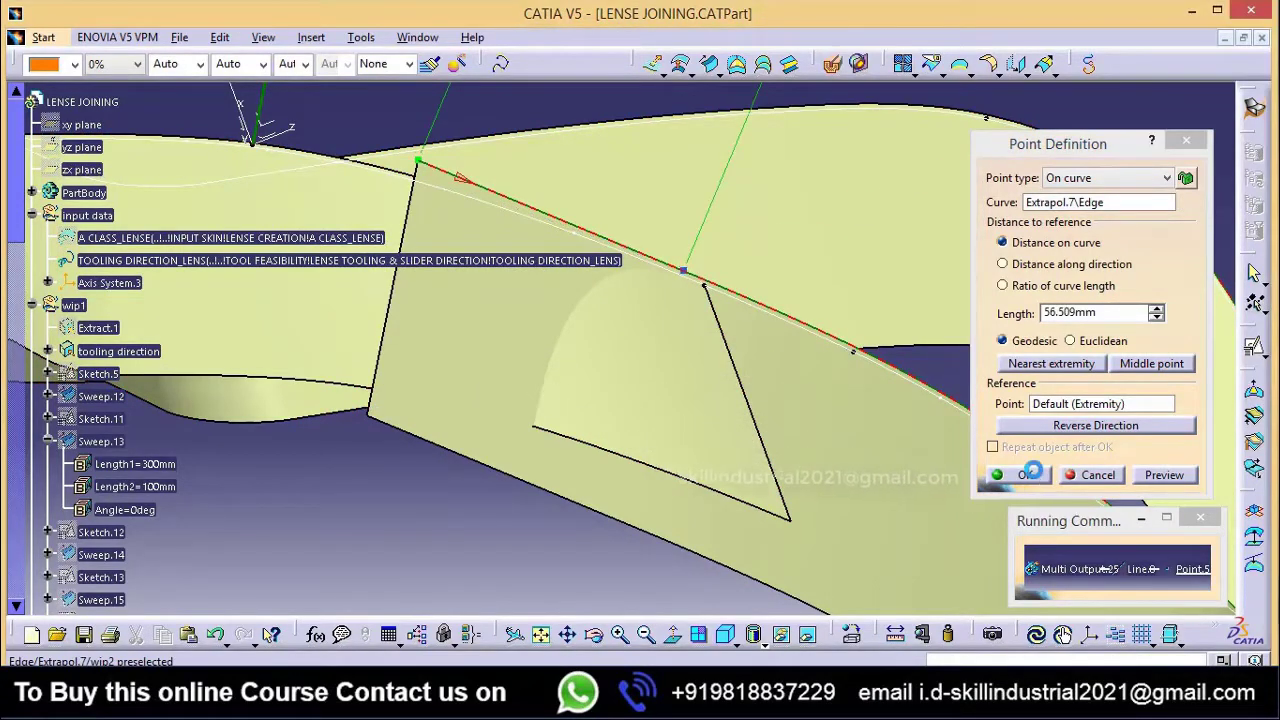
Step: Create the line's second point on the lower edge of Sweep.33, about 32.2 mm along the curve from its extremity
{"action": "right_click", "coordinate": [1100, 355]}
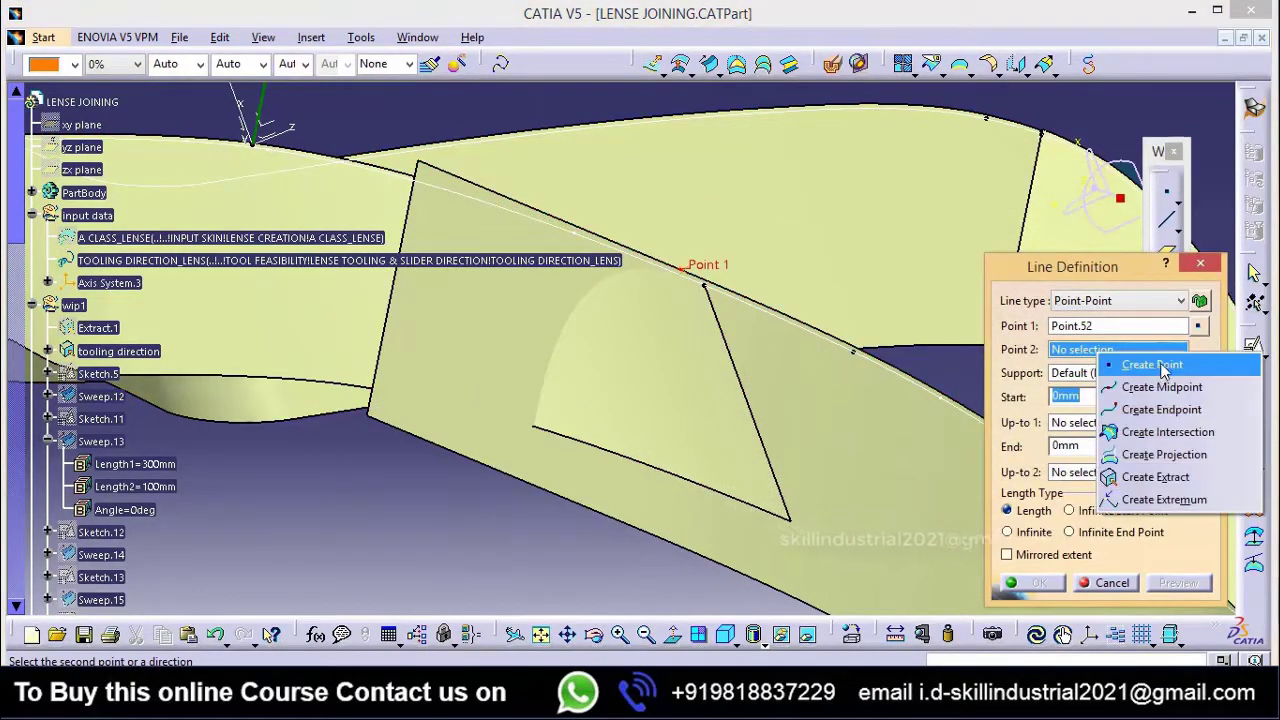
{"action": "left_click", "coordinate": [1160, 367]}
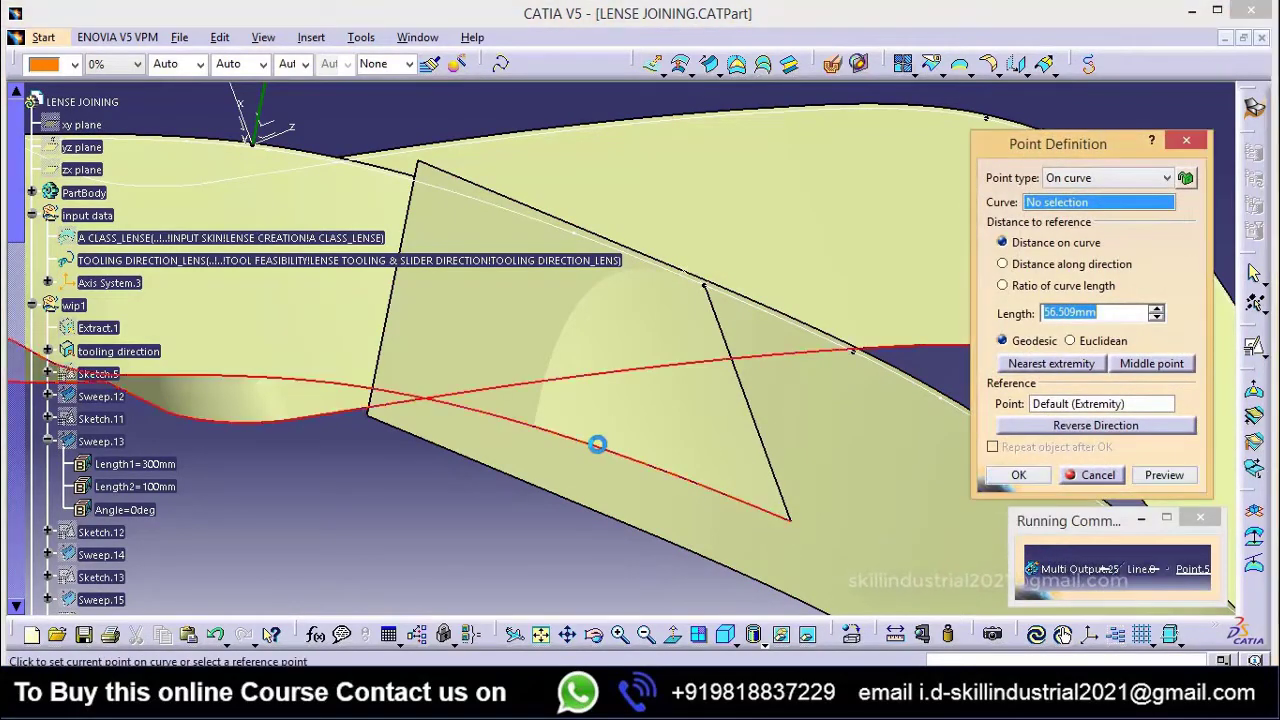
{"action": "left_click", "coordinate": [597, 444]}
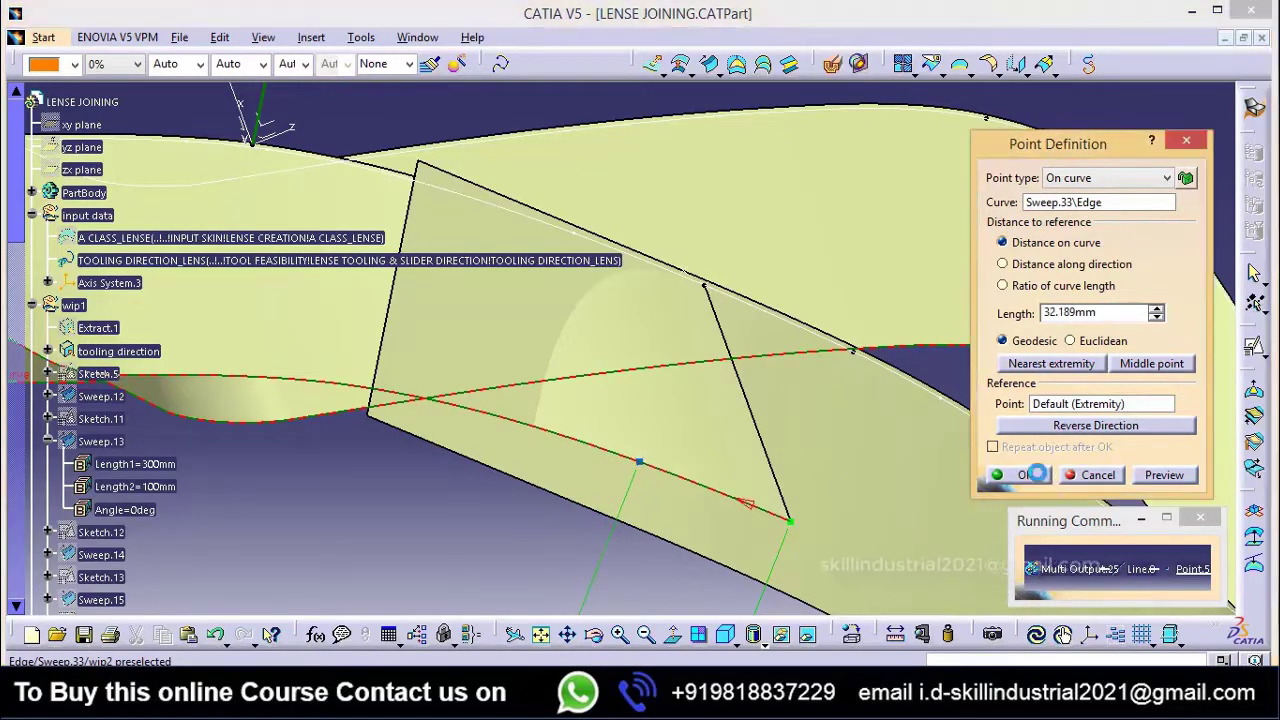
{"action": "left_click", "coordinate": [1025, 475]}
Step: Accept the point-point line and project it along the normal onto Sweep.33
{"action": "left_click", "coordinate": [1038, 584]}
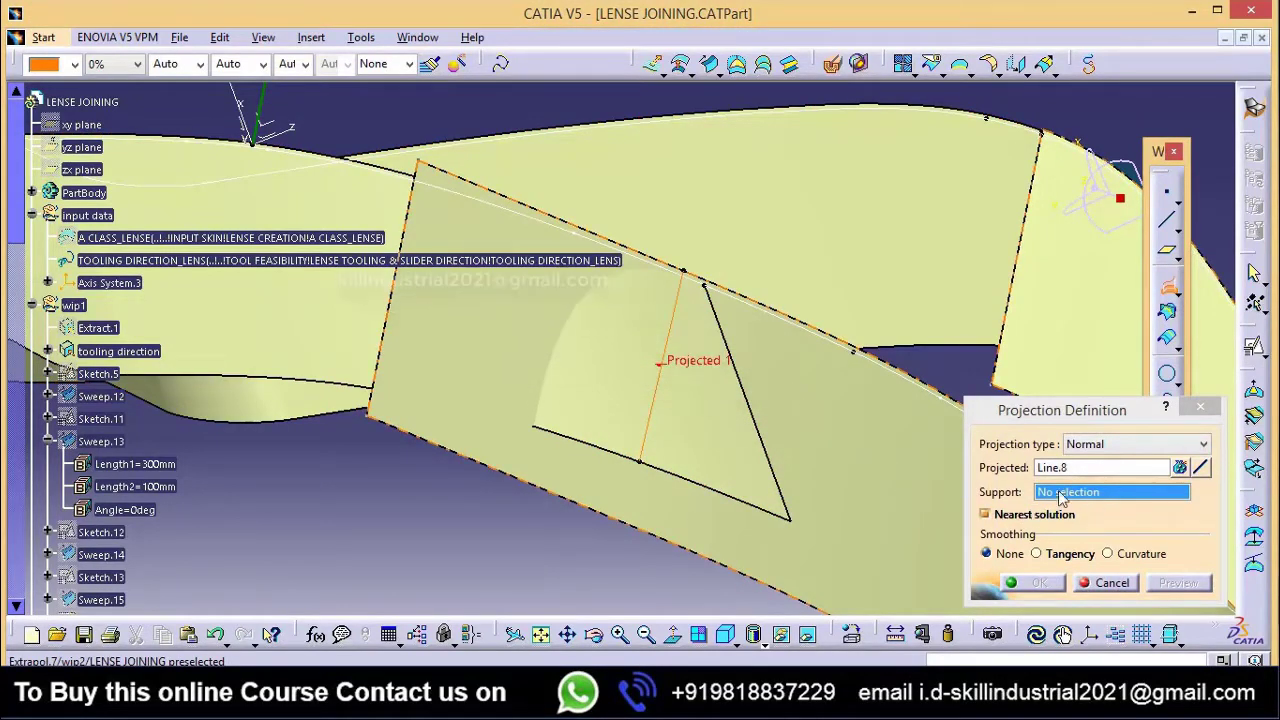
{"action": "left_click", "coordinate": [718, 440]}
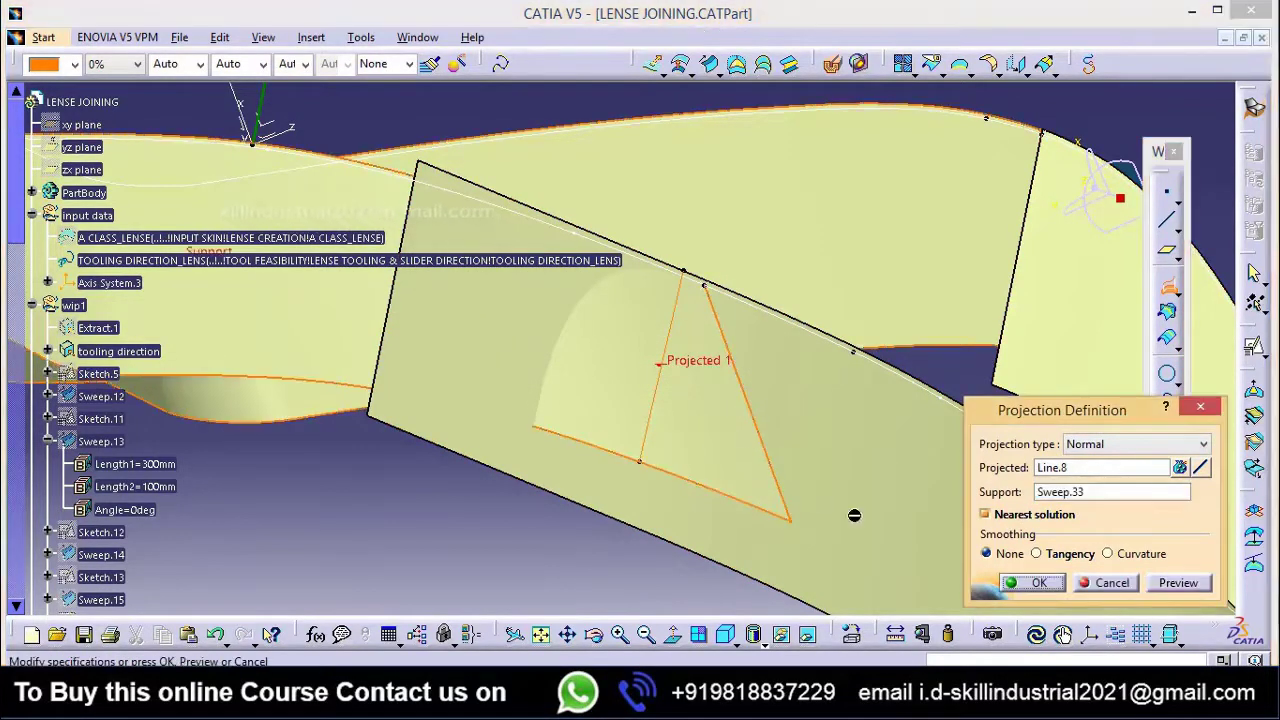
{"action": "left_click", "coordinate": [1040, 583]}
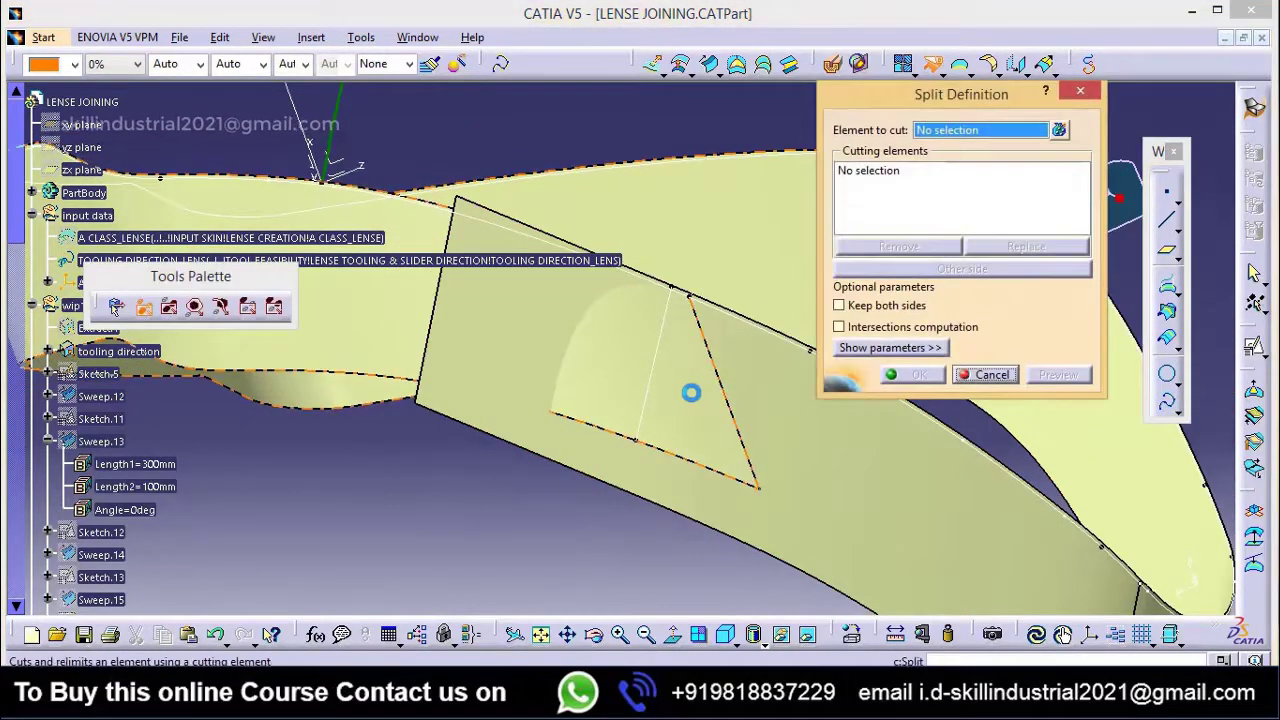
Step: Split Sweep.33 with the projected line, removing the pointed end beyond it and keeping the long remaining wall
{"action": "left_click", "coordinate": [668, 376]}
{"action": "left_click", "coordinate": [668, 376]}
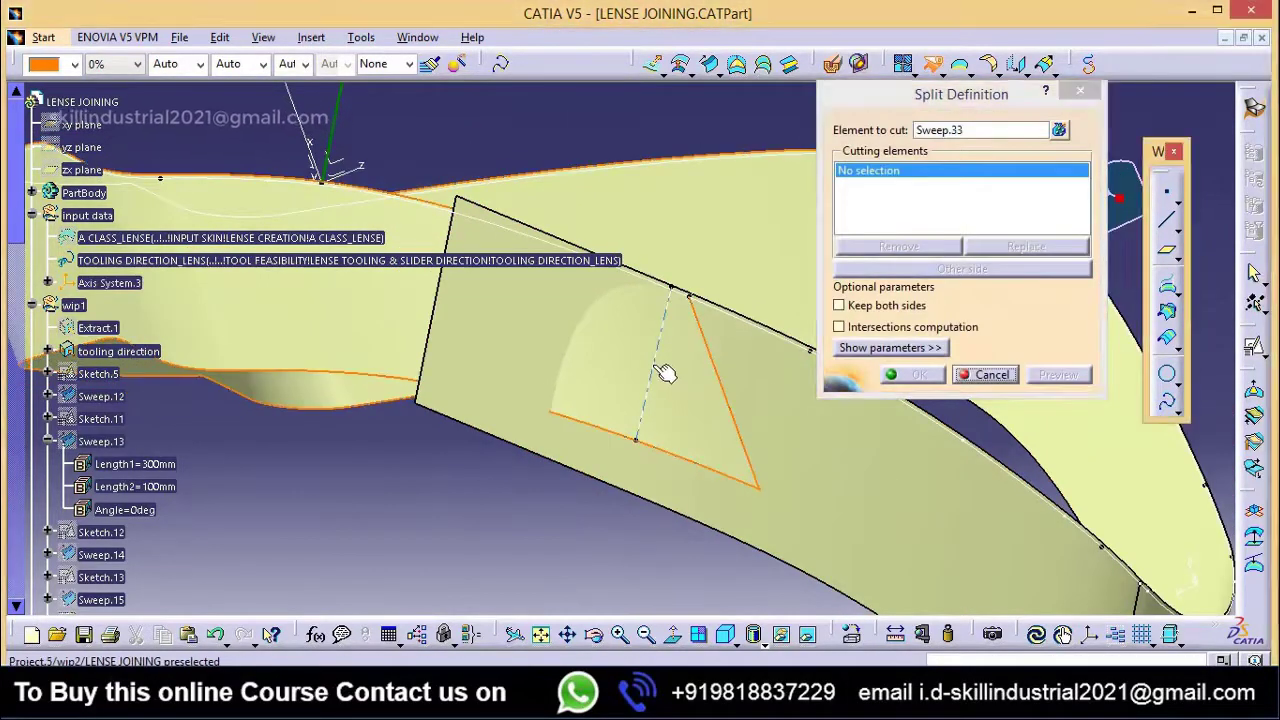
{"action": "left_click", "coordinate": [958, 274]}
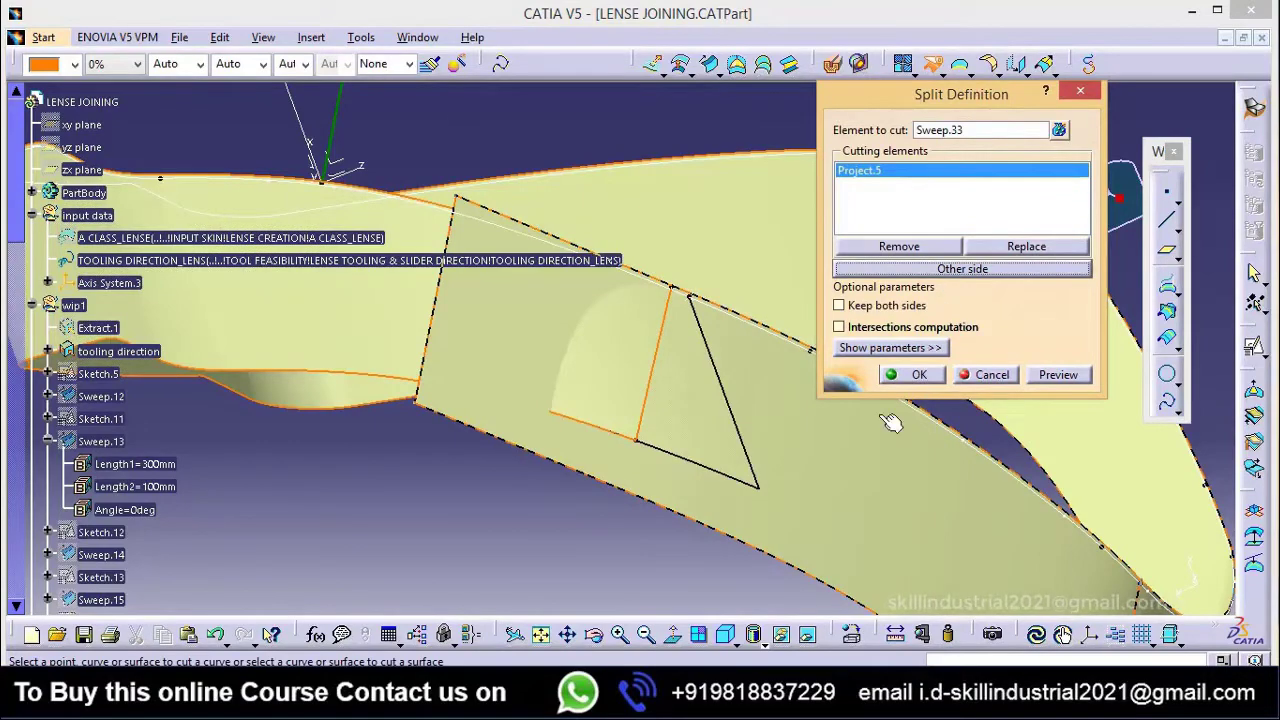
{"action": "mouse_move", "coordinate": [537, 443]}
{"action": "middle_mouse_down"}
{"action": "mouse_move", "coordinate": [574, 217]}
{"action": "mouse_move", "coordinate": [584, 203]}
{"action": "mouse_move", "coordinate": [620, 225]}
{"action": "middle_mouse_up"}
{"action": "left_click", "coordinate": [950, 269]}
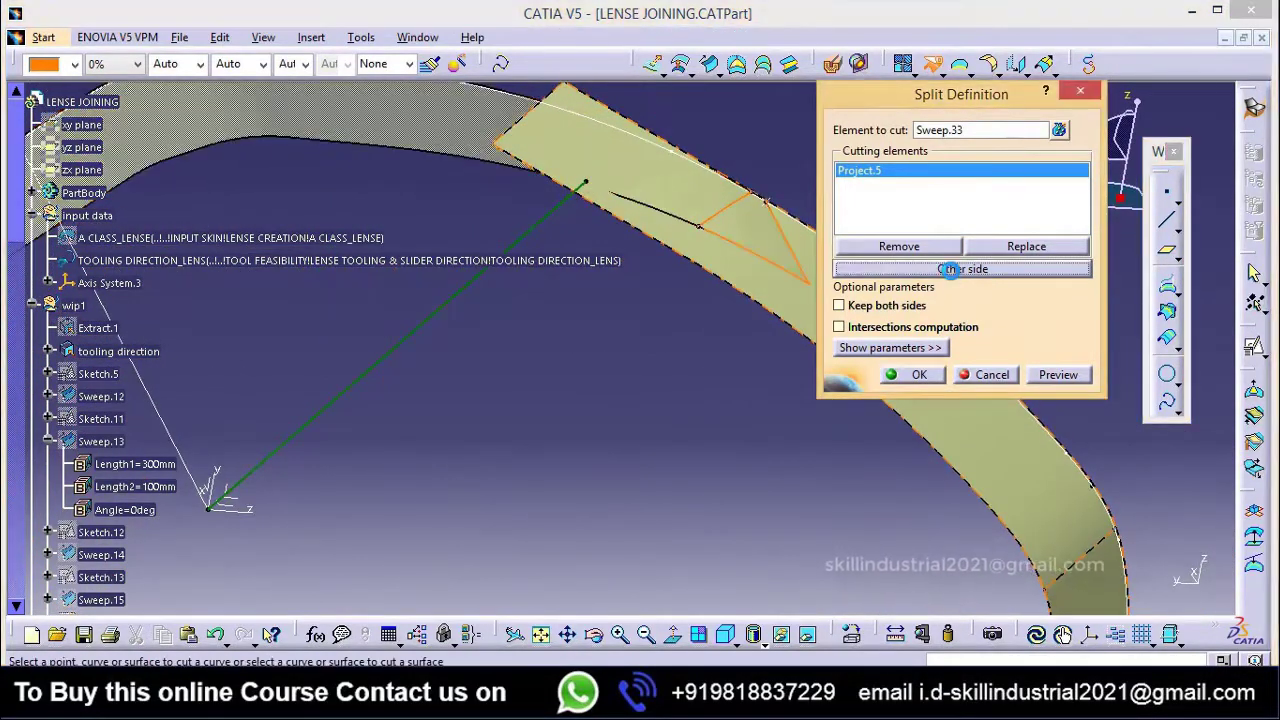
{"action": "left_click", "coordinate": [955, 272]}
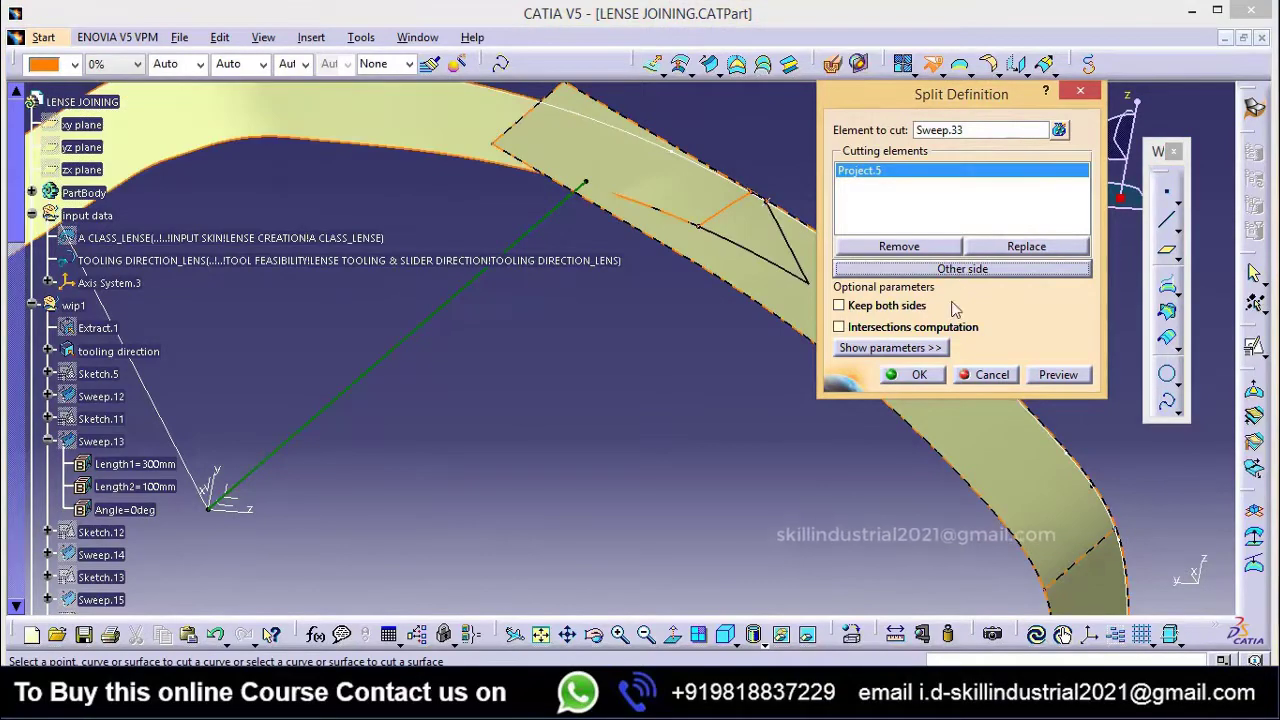
{"action": "left_click", "coordinate": [920, 375]}
Step: Hide the projected line at the cut end of the split wall
{"action": "middle_click_drag", "start_coordinate": [666, 313], "coordinate": [714, 500]}
{"action": "right_click", "coordinate": [677, 151]}
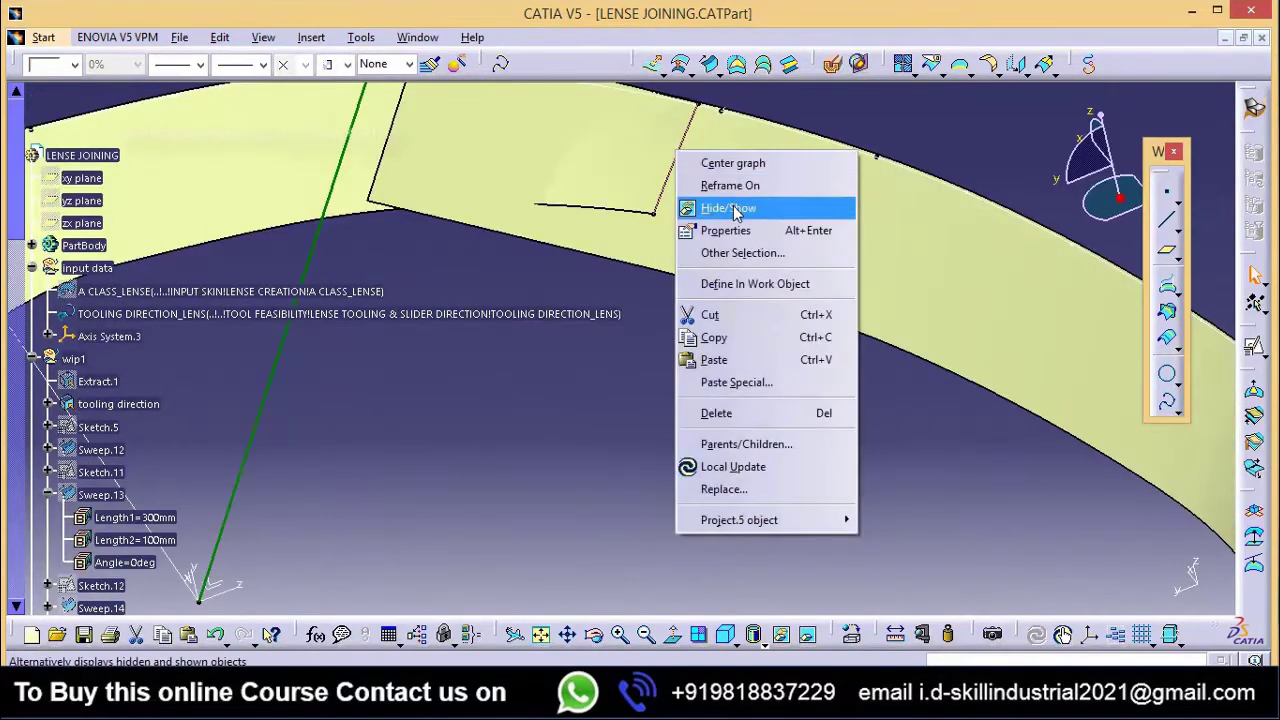
{"action": "left_click", "coordinate": [734, 207]}
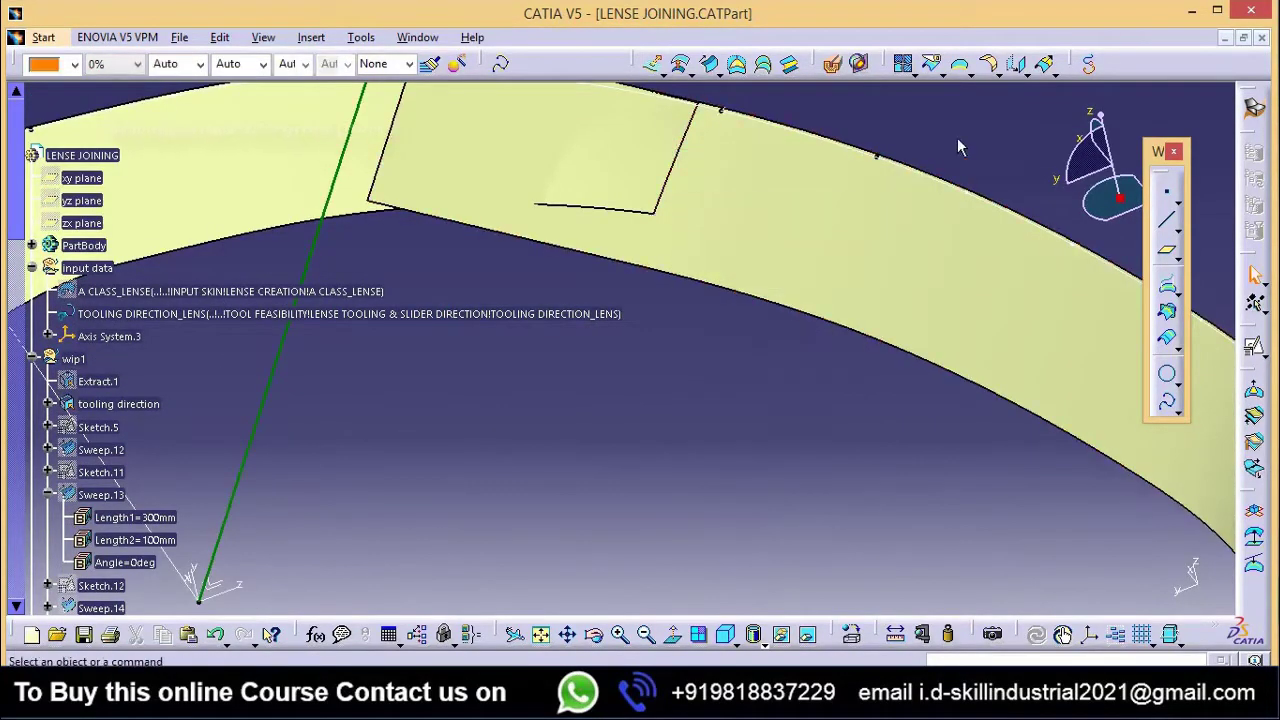
Step: Extrapolate the cut edge of Split.95 by 60 mm with Curvature continuity, Tangent extremities and tangency-continuity propagation
{"action": "middle_click_drag", "start_coordinate": [833, 203], "coordinate": [752, 288]}
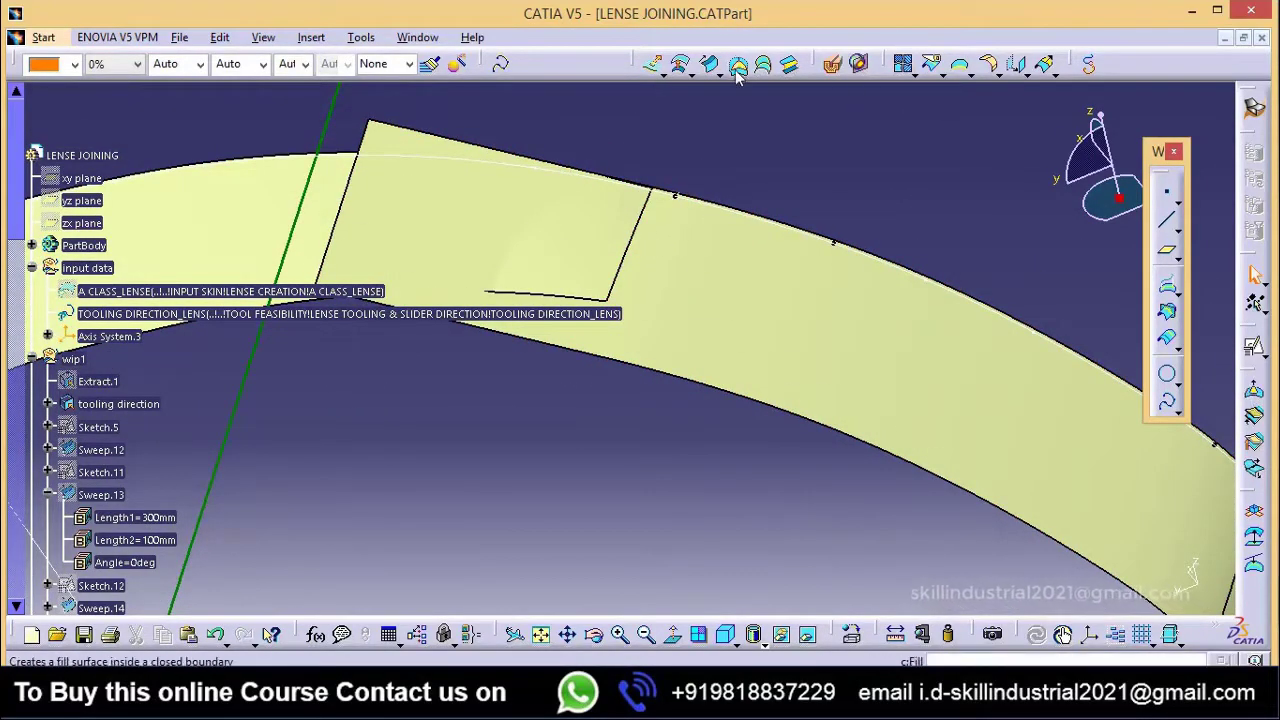
{"action": "left_click", "coordinate": [1045, 65]}
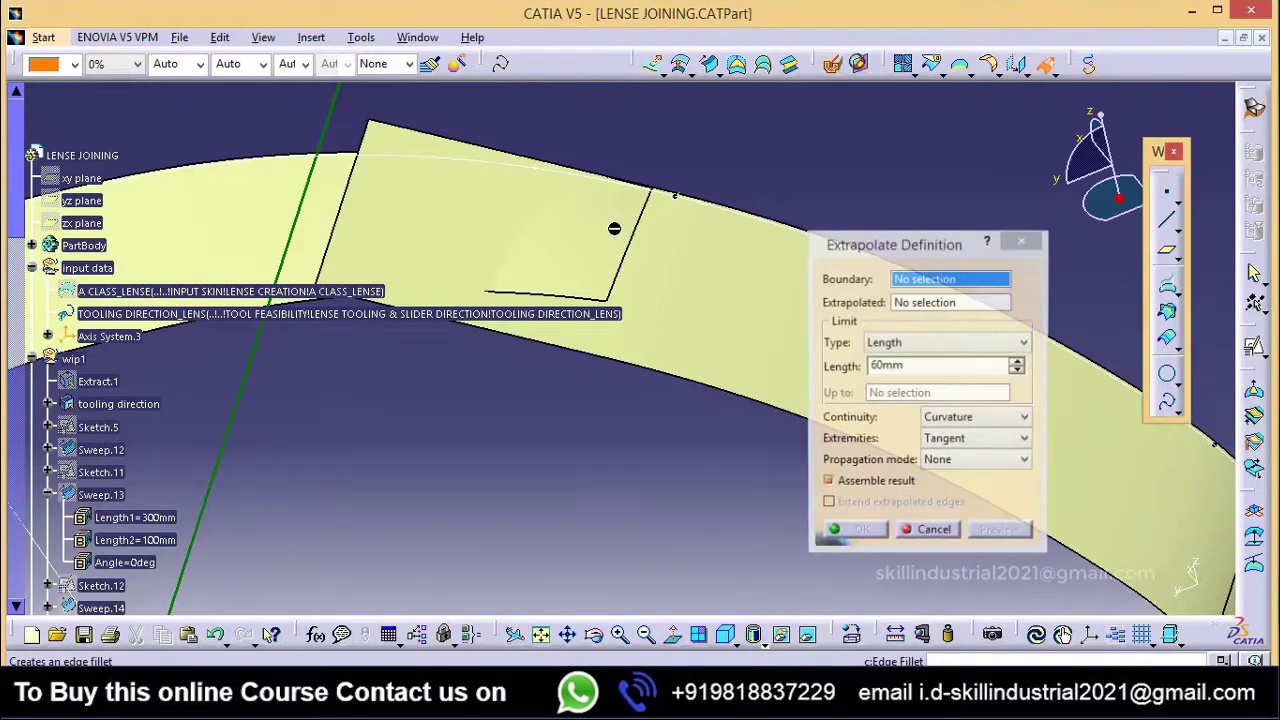
{"action": "left_click", "coordinate": [628, 245]}
{"action": "left_click", "coordinate": [596, 236]}
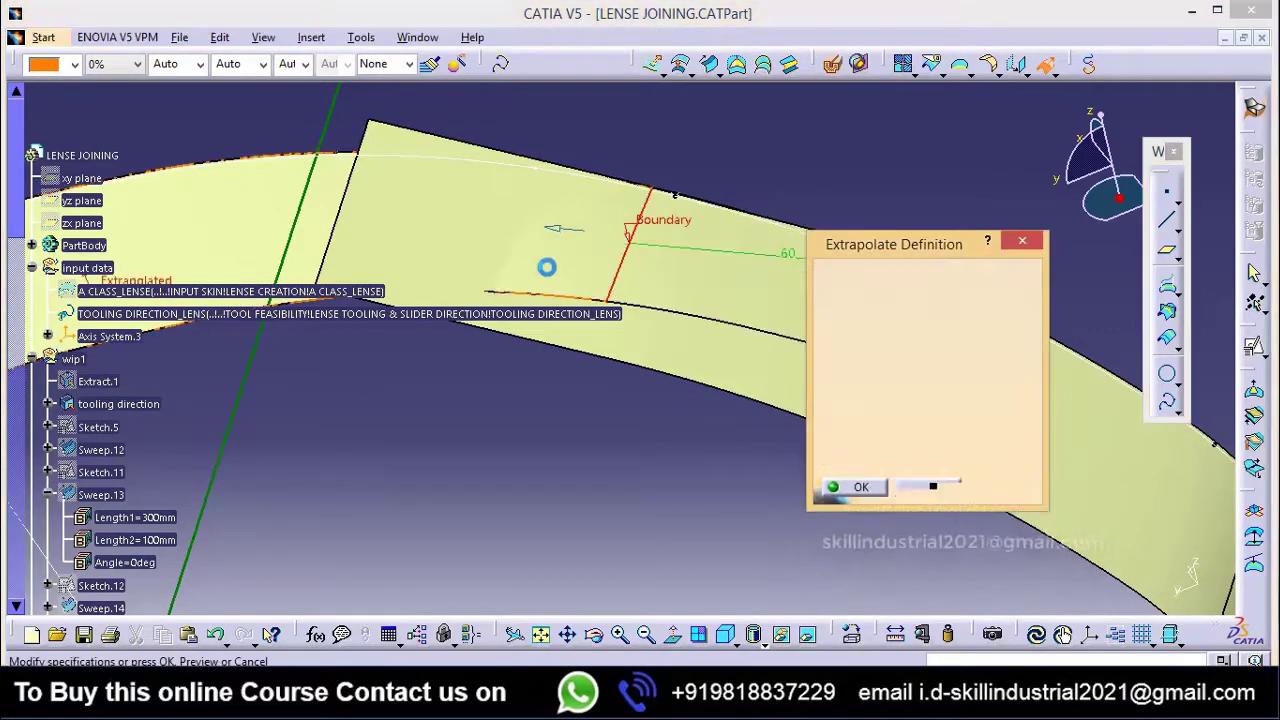
{"action": "middle_click_drag", "start_coordinate": [600, 300], "coordinate": [790, 390]}
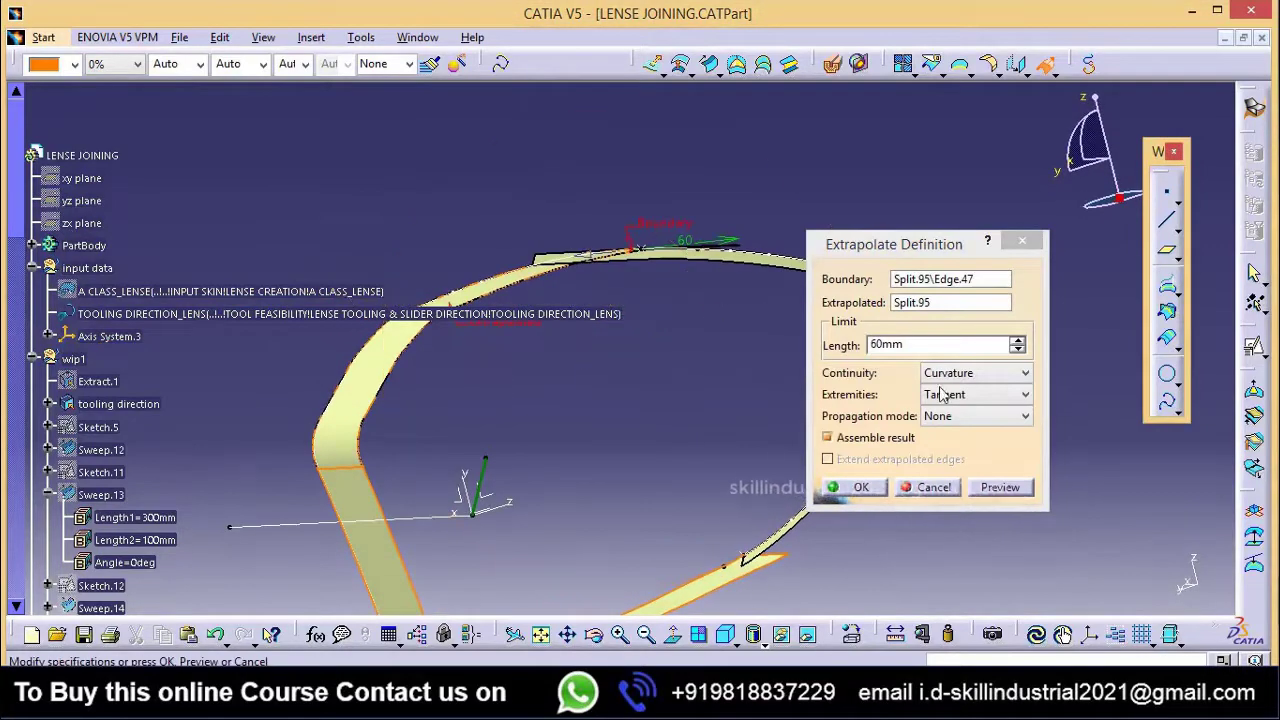
{"action": "left_click", "coordinate": [1025, 417]}
{"action": "left_click", "coordinate": [975, 450]}
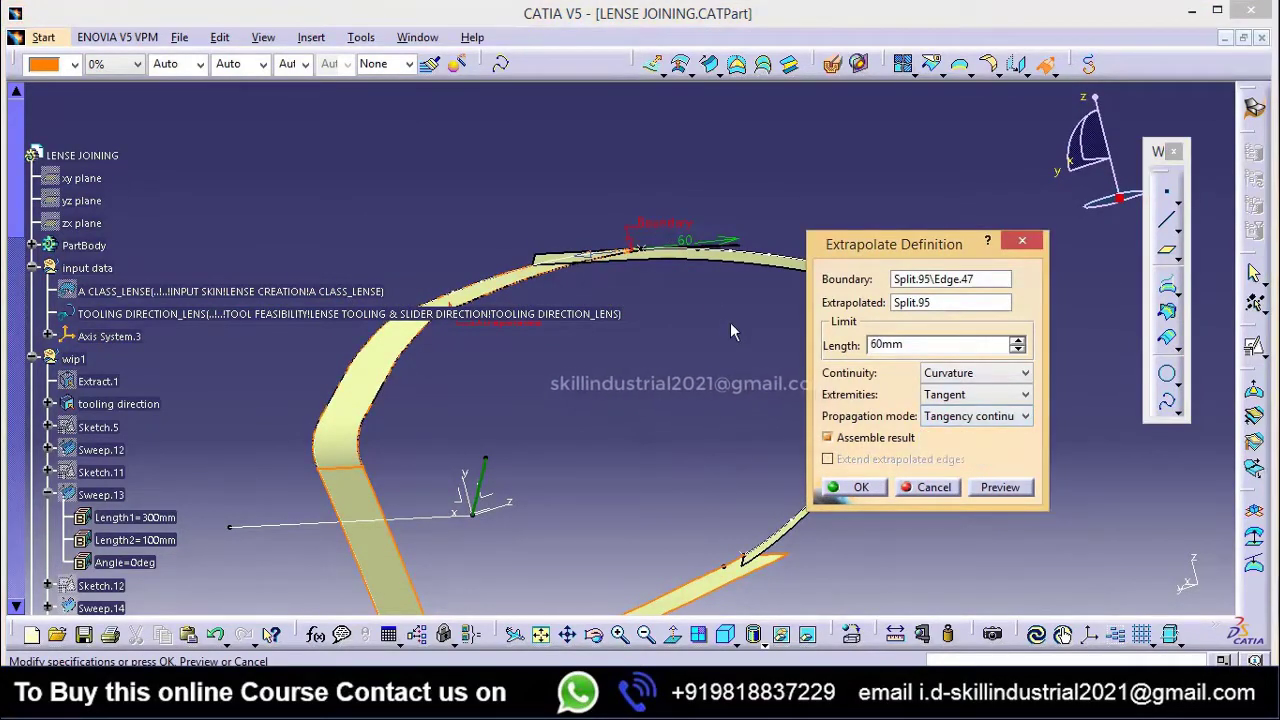
{"action": "middle_click_drag", "start_coordinate": [730, 322], "coordinate": [609, 389]}
{"action": "scroll", "coordinate": [647, 308], "scroll_direction": "up", "scroll_amount": 1}
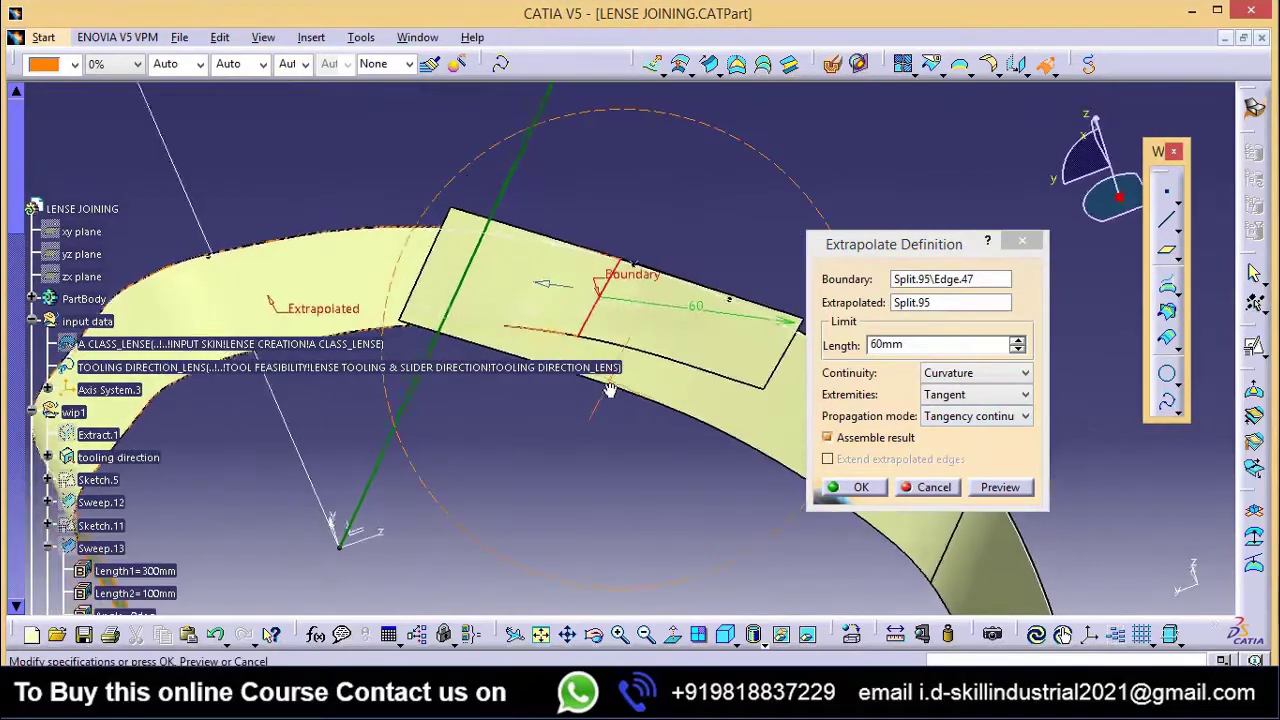
{"action": "left_click", "coordinate": [868, 487]}
Step: Split the newly extrapolated wall Extrapol.8 with Extrapol.7, discarding the long wall side and keeping the side shown in the preview
{"action": "middle_click_drag", "start_coordinate": [688, 325], "coordinate": [790, 362]}
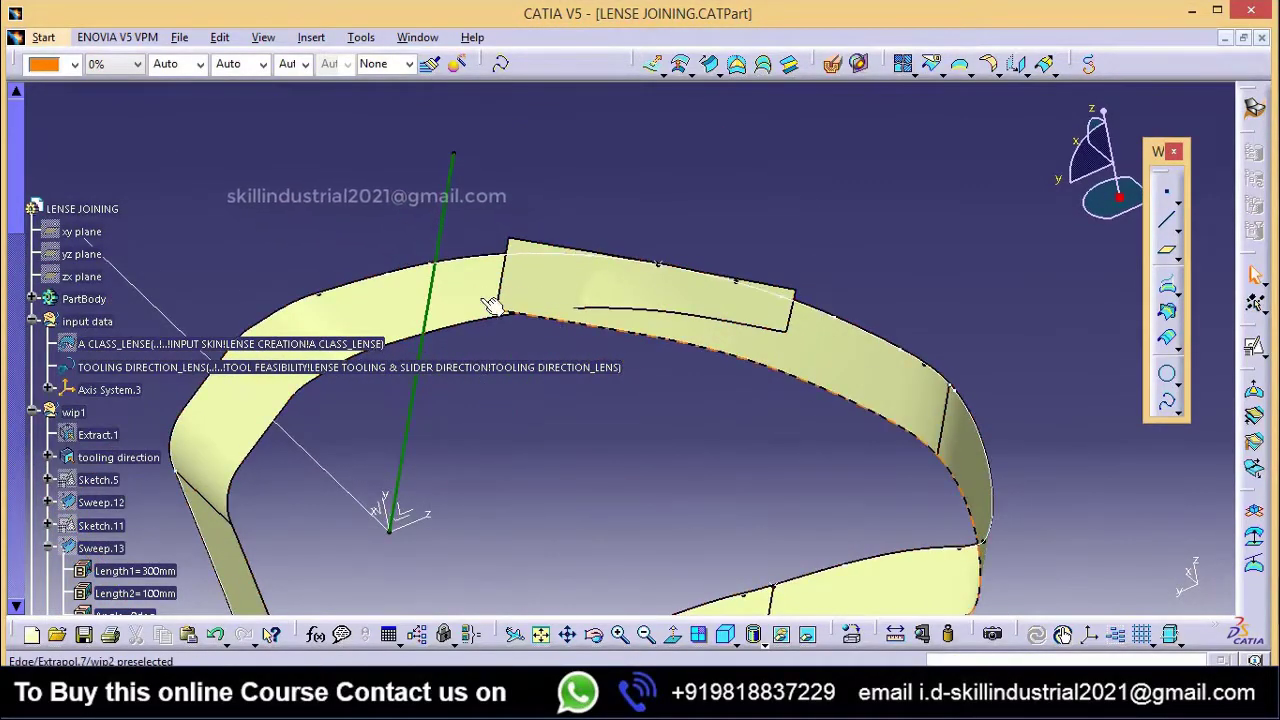
{"action": "middle_click_drag", "start_coordinate": [754, 312], "coordinate": [745, 513]}
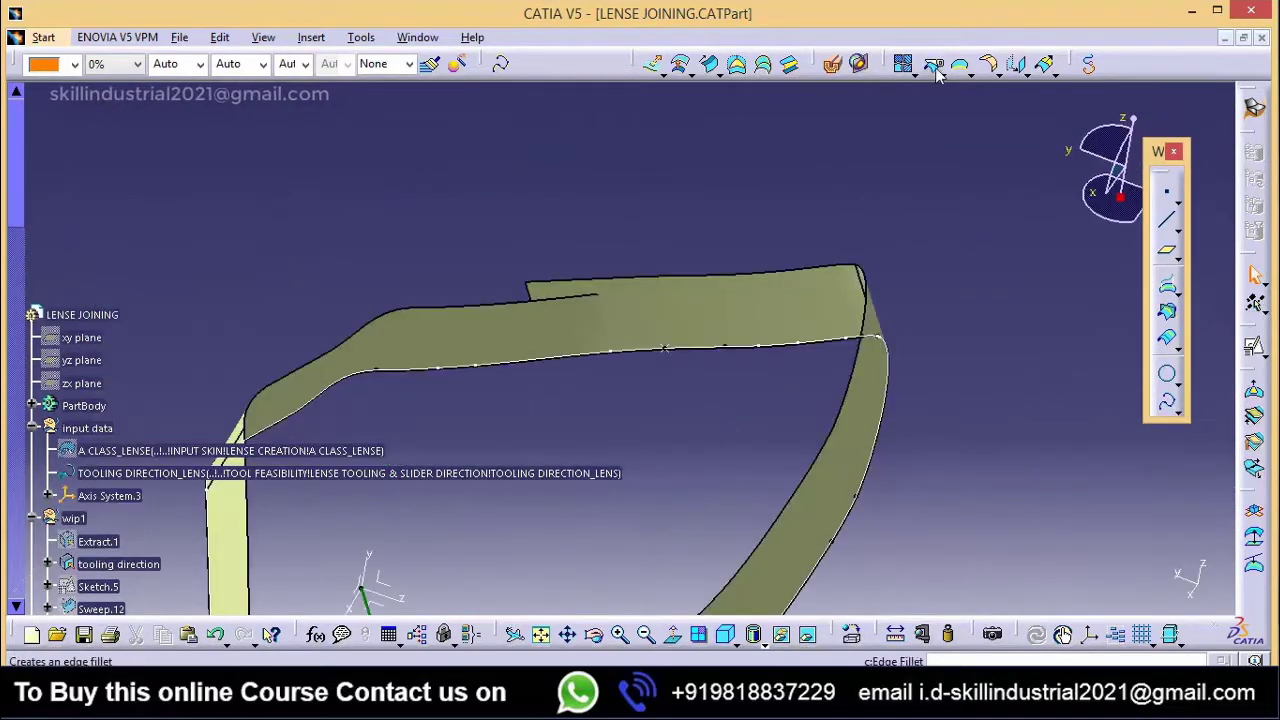
{"action": "left_click", "coordinate": [932, 65]}
{"action": "mouse_move", "coordinate": [557, 314]}
{"action": "middle_mouse_down"}
{"action": "mouse_move", "coordinate": [551, 360]}
{"action": "mouse_move", "coordinate": [557, 294]}
{"action": "middle_mouse_up"}
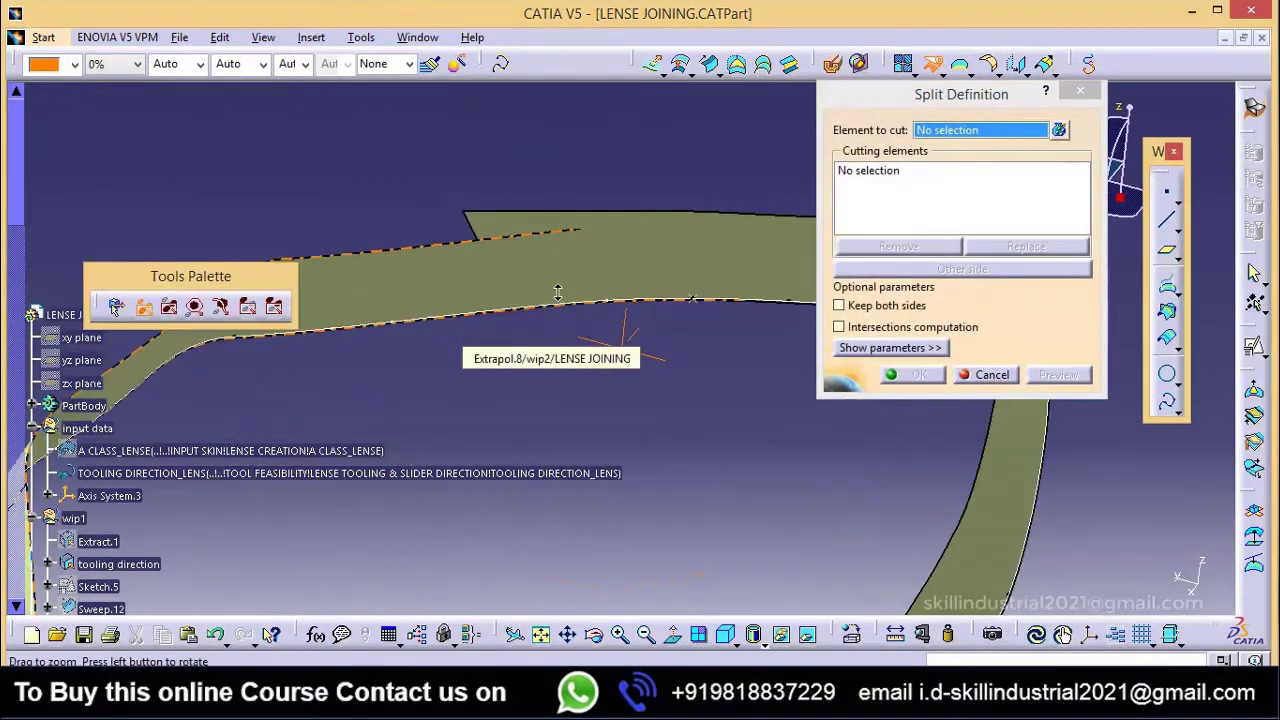
{"action": "left_click", "coordinate": [549, 275]}
{"action": "left_click", "coordinate": [777, 272]}
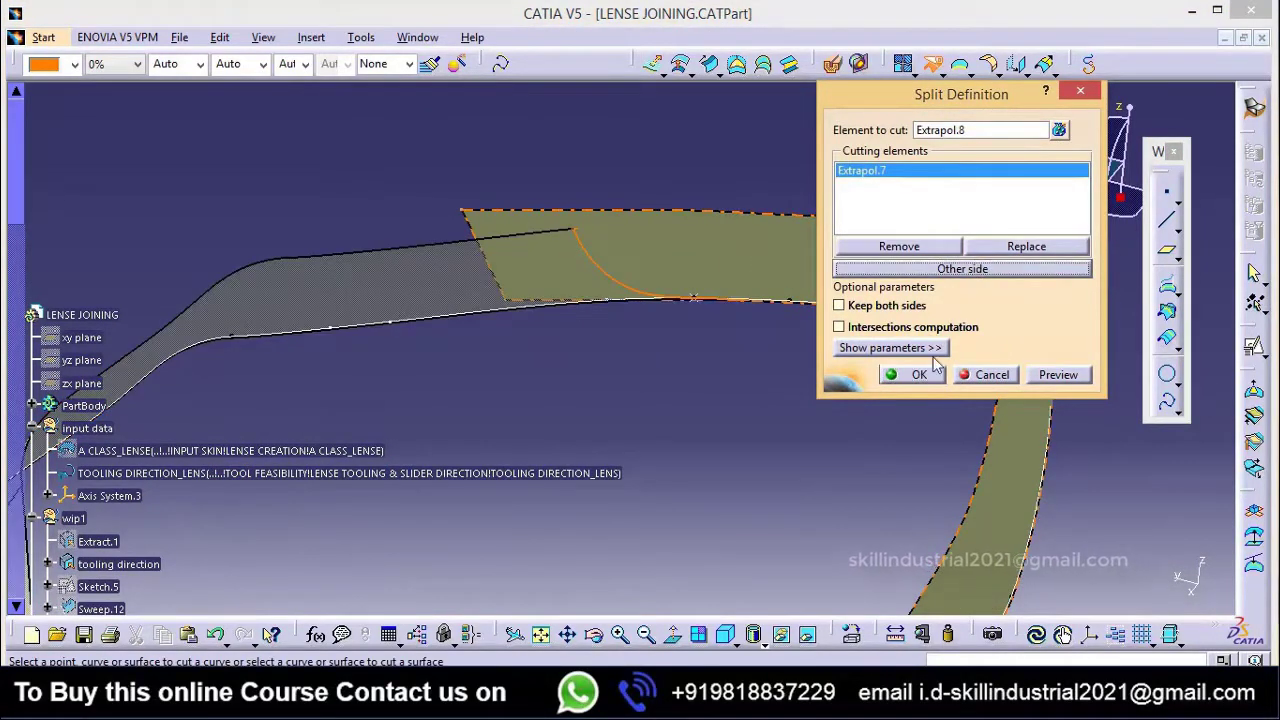
{"action": "left_click", "coordinate": [919, 374]}
Step: Split Extrapol.7 with Split.96, removing its overhanging end beyond the curved intersection
{"action": "middle_click_drag", "start_coordinate": [560, 250], "coordinate": [657, 394]}
{"action": "left_click", "coordinate": [935, 70]}
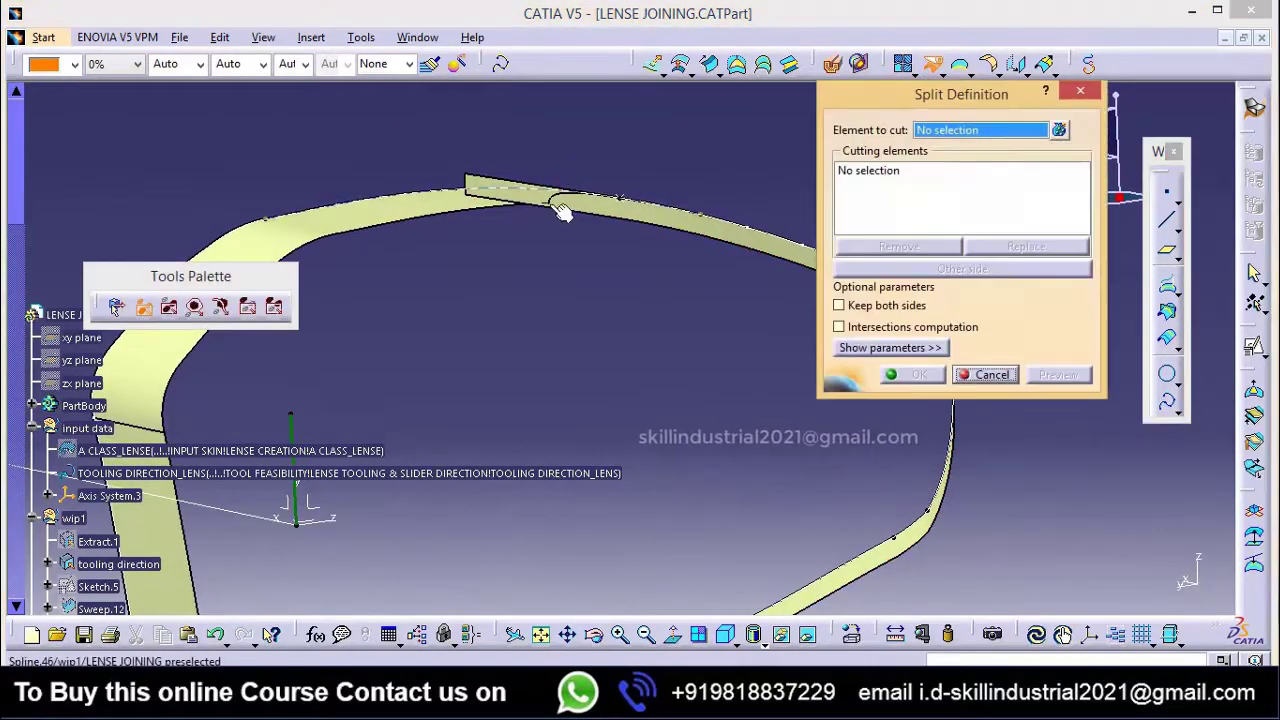
{"action": "middle_click_drag", "start_coordinate": [566, 206], "coordinate": [470, 150]}
{"action": "left_click", "coordinate": [470, 150]}
{"action": "left_click", "coordinate": [343, 180]}
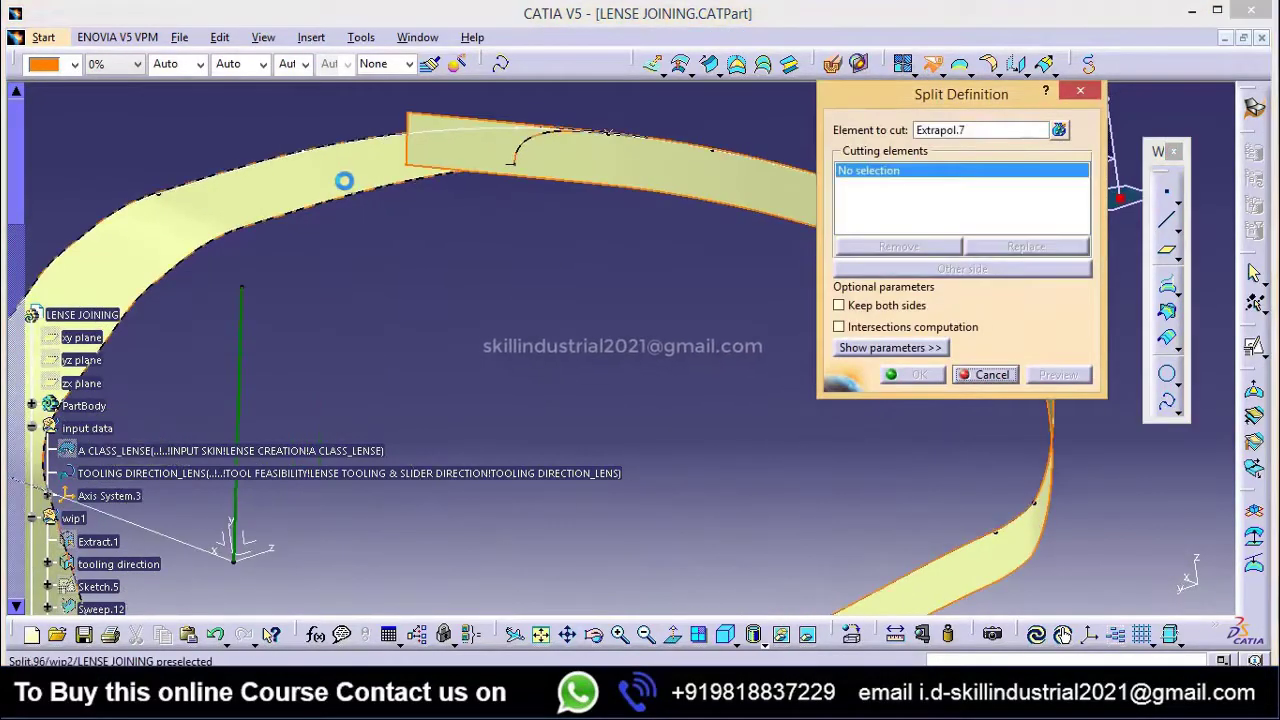
{"action": "left_click", "coordinate": [1045, 379]}
{"action": "left_click", "coordinate": [962, 269]}
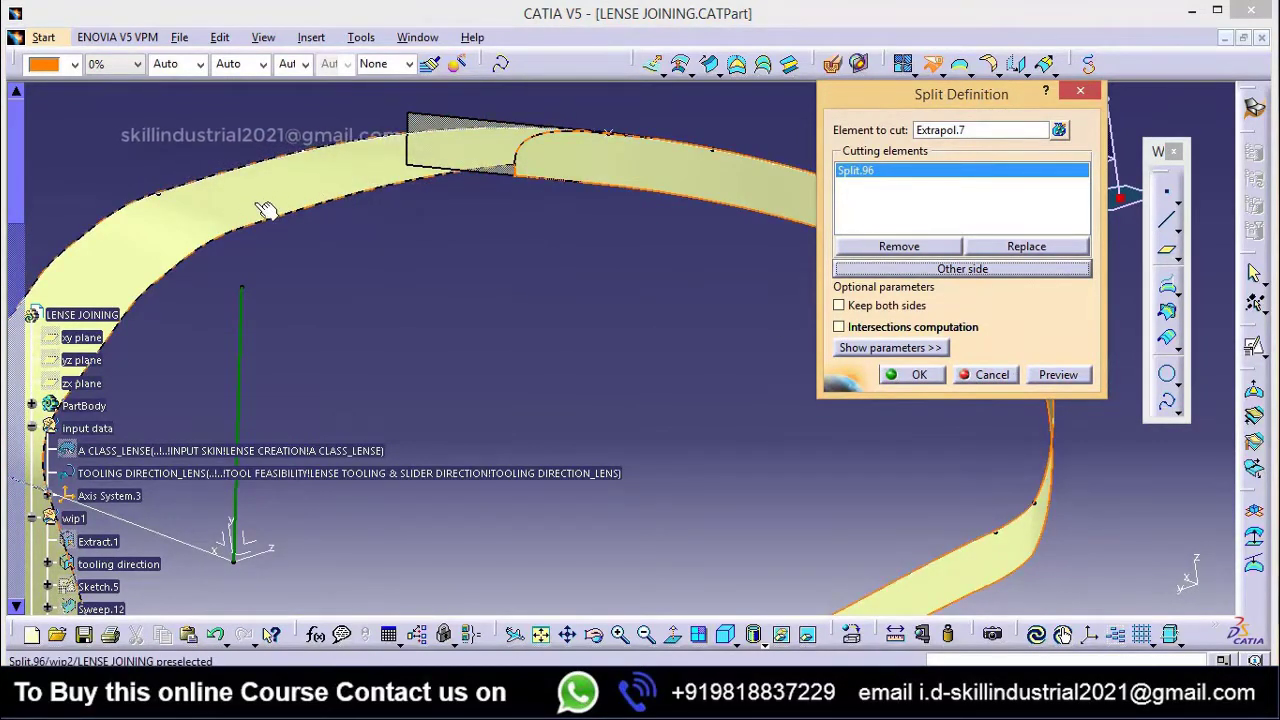
{"action": "left_click", "coordinate": [921, 375]}
Step: Examine the free boundary of the trimmed surface Split.97 with the Boundary command
{"action": "middle_click_drag", "start_coordinate": [630, 268], "coordinate": [600, 236]}
{"action": "middle_click_drag", "start_coordinate": [599, 290], "coordinate": [593, 388]}
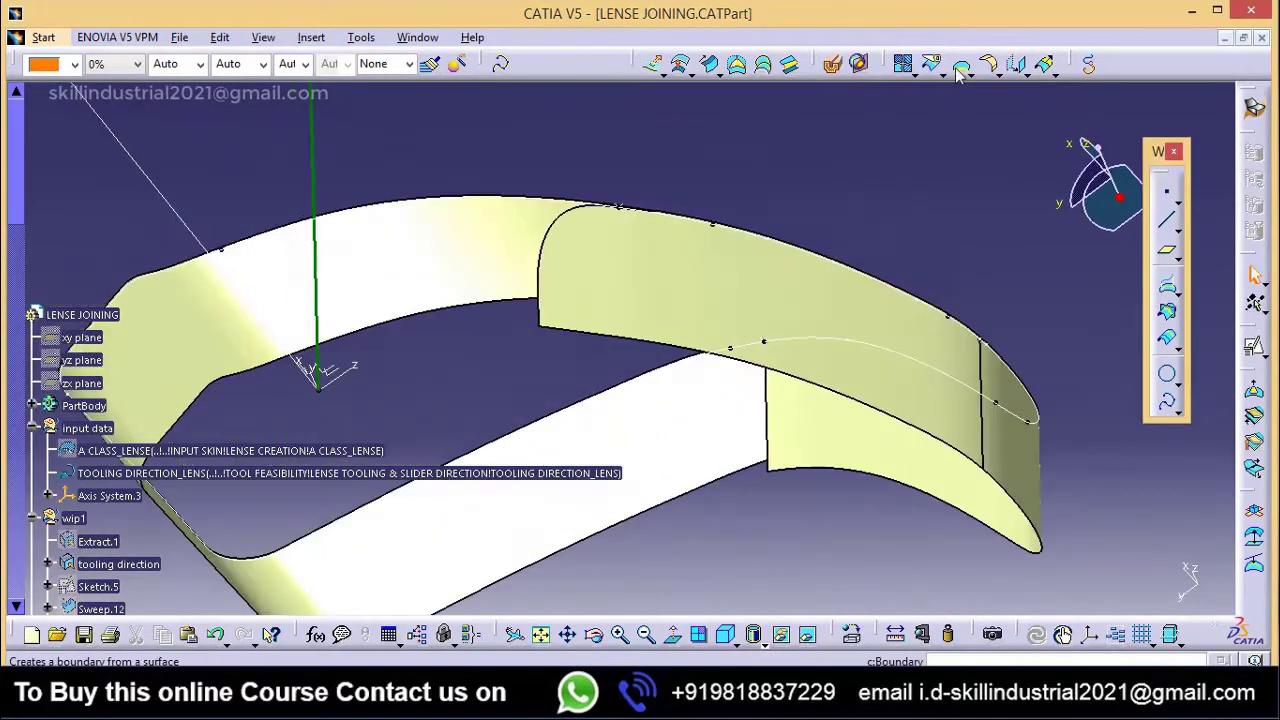
{"action": "left_click", "coordinate": [961, 65]}
{"action": "left_click", "coordinate": [674, 265]}
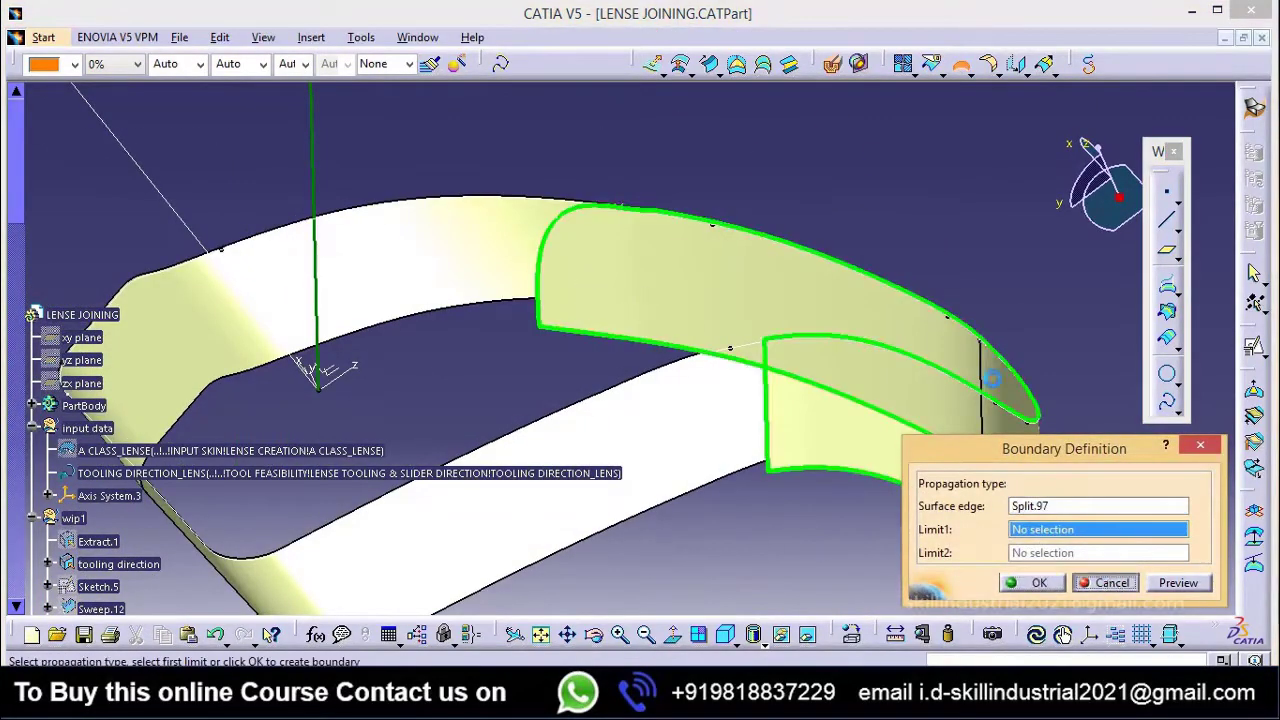
{"action": "middle_click_drag", "start_coordinate": [848, 140], "coordinate": [794, 96]}
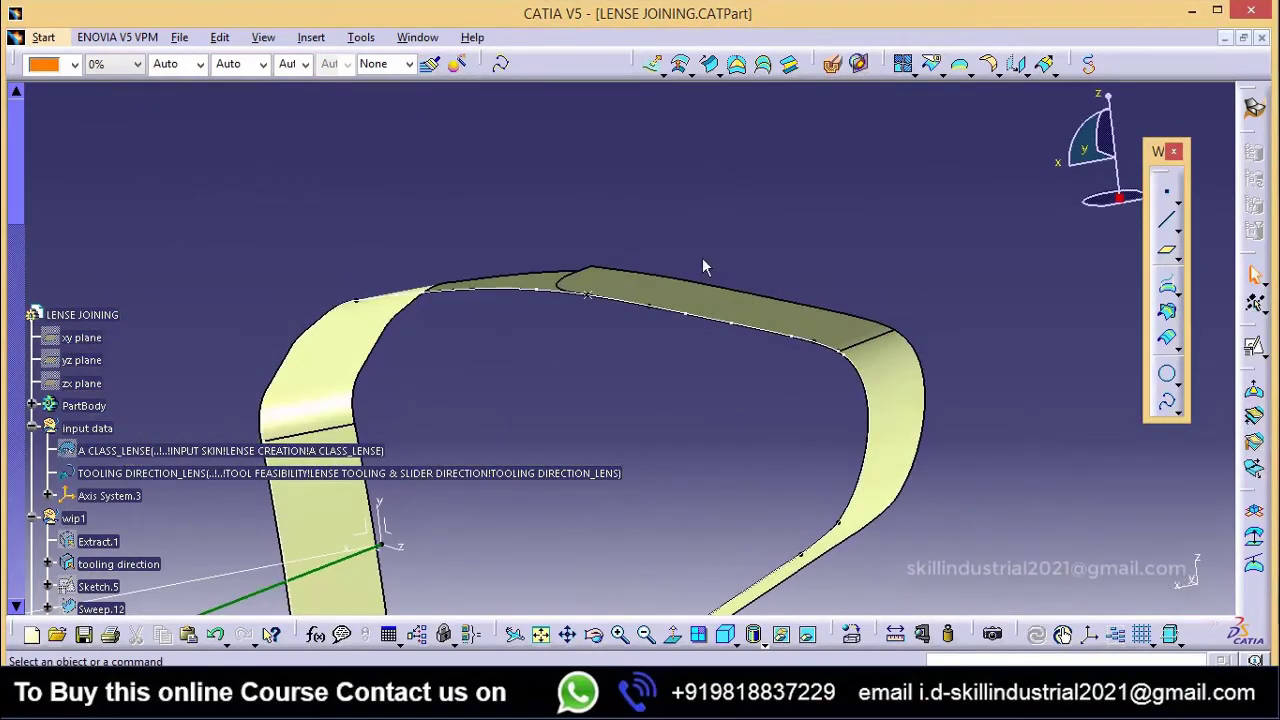
Step: Start a Normal projection for the overlap corner of Split.96 and begin a new line as its projected element
{"action": "middle_click_drag", "start_coordinate": [702, 264], "coordinate": [591, 352]}
{"action": "middle_click", "coordinate": [676, 498]}
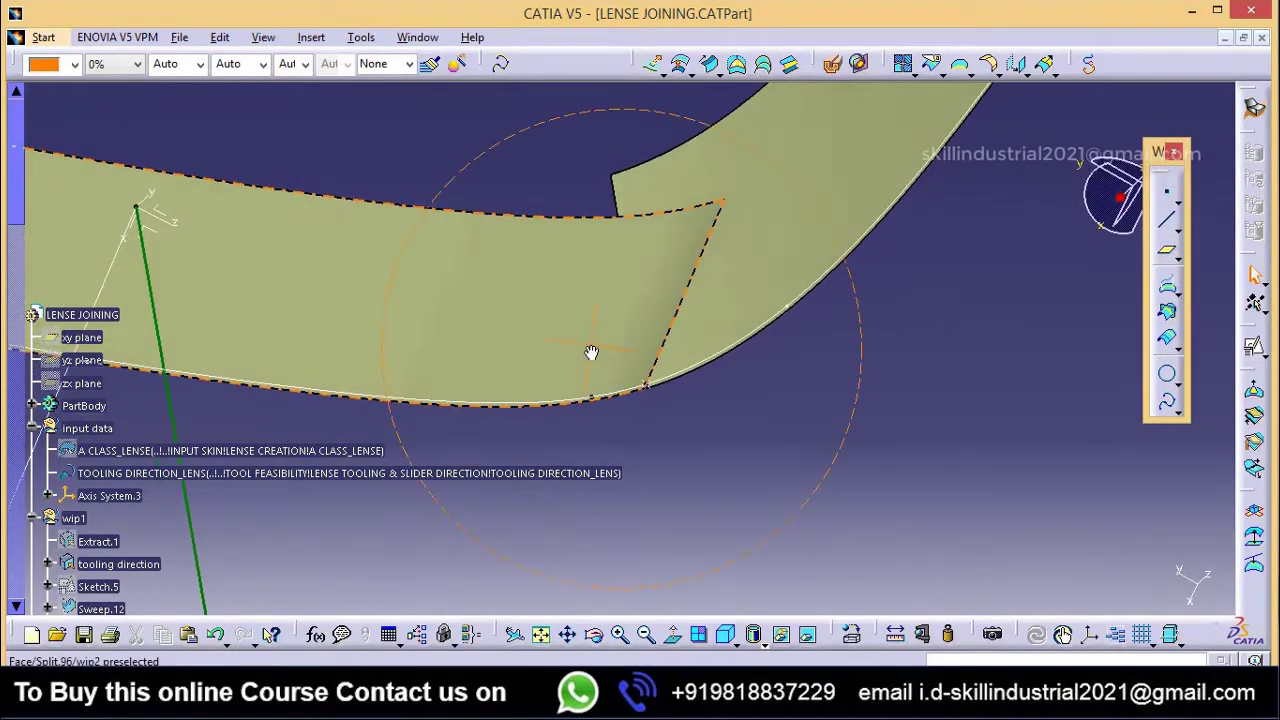
{"action": "left_click", "coordinate": [1169, 291]}
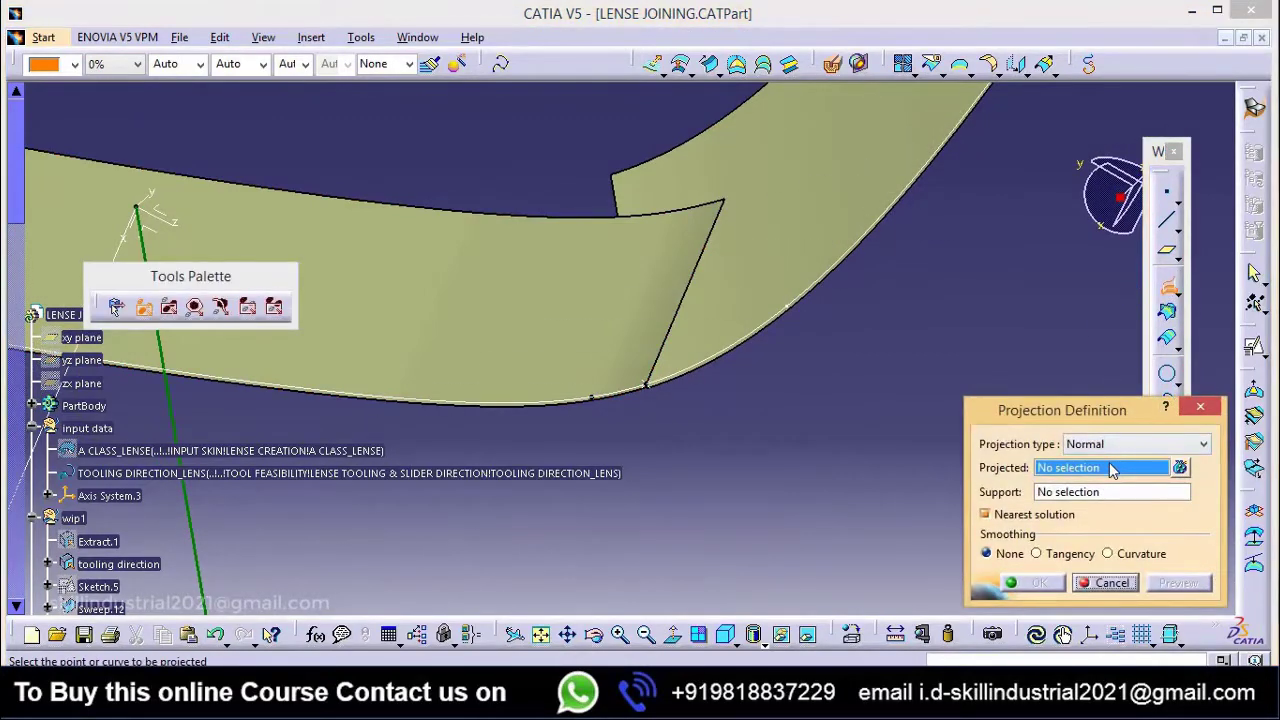
{"action": "right_click", "coordinate": [1112, 470]}
{"action": "left_click", "coordinate": [1153, 461]}
{"action": "left_click", "coordinate": [1122, 586]}
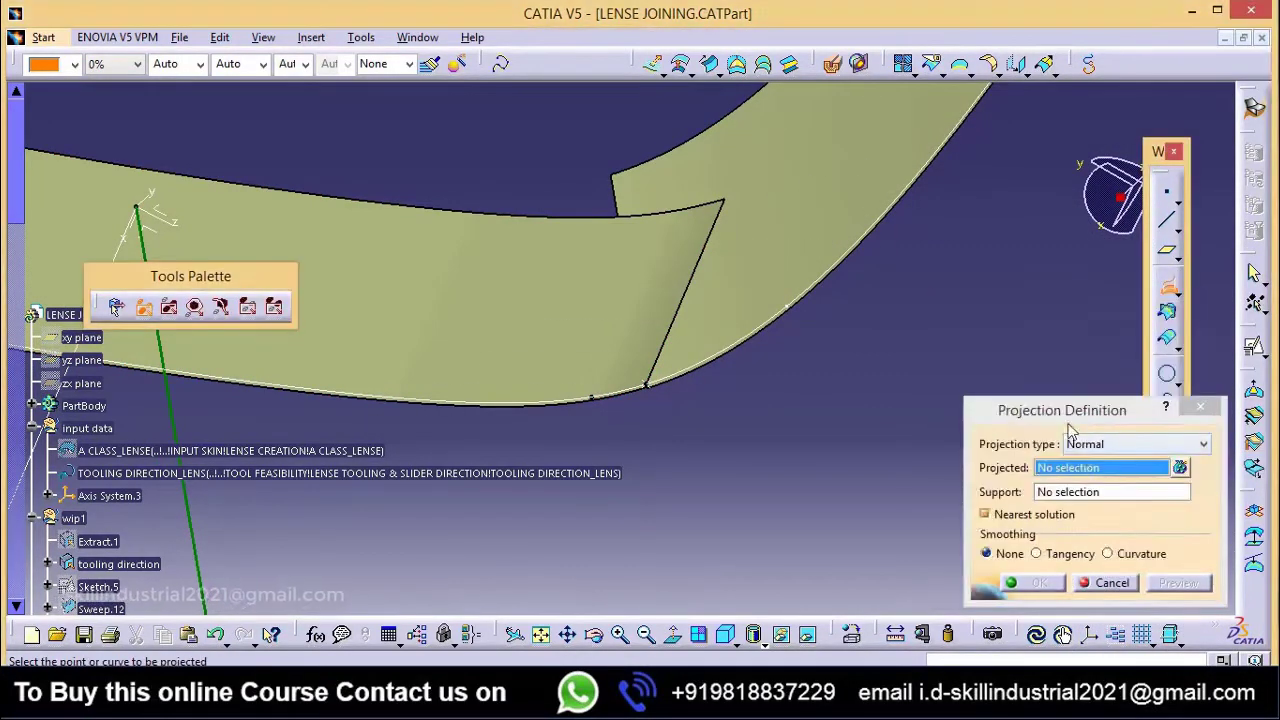
{"action": "right_click", "coordinate": [1090, 470]}
{"action": "left_click", "coordinate": [852, 611]}
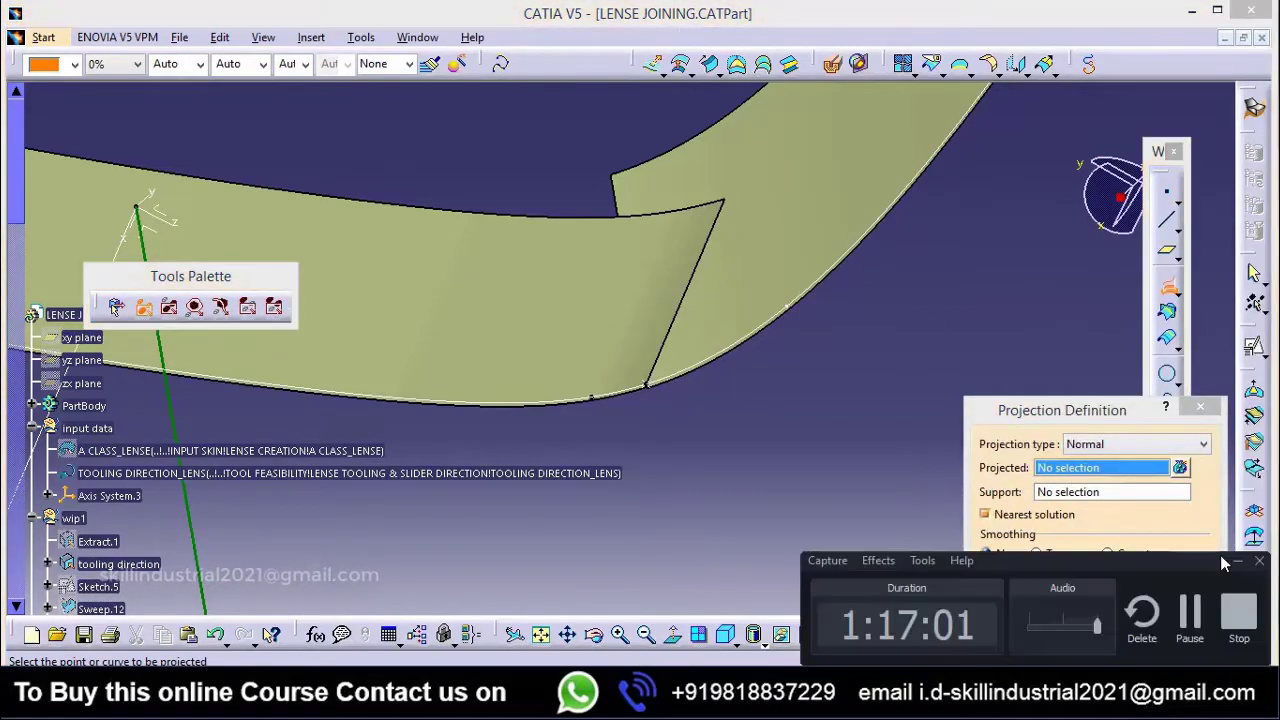
{"action": "right_click", "coordinate": [1118, 472]}
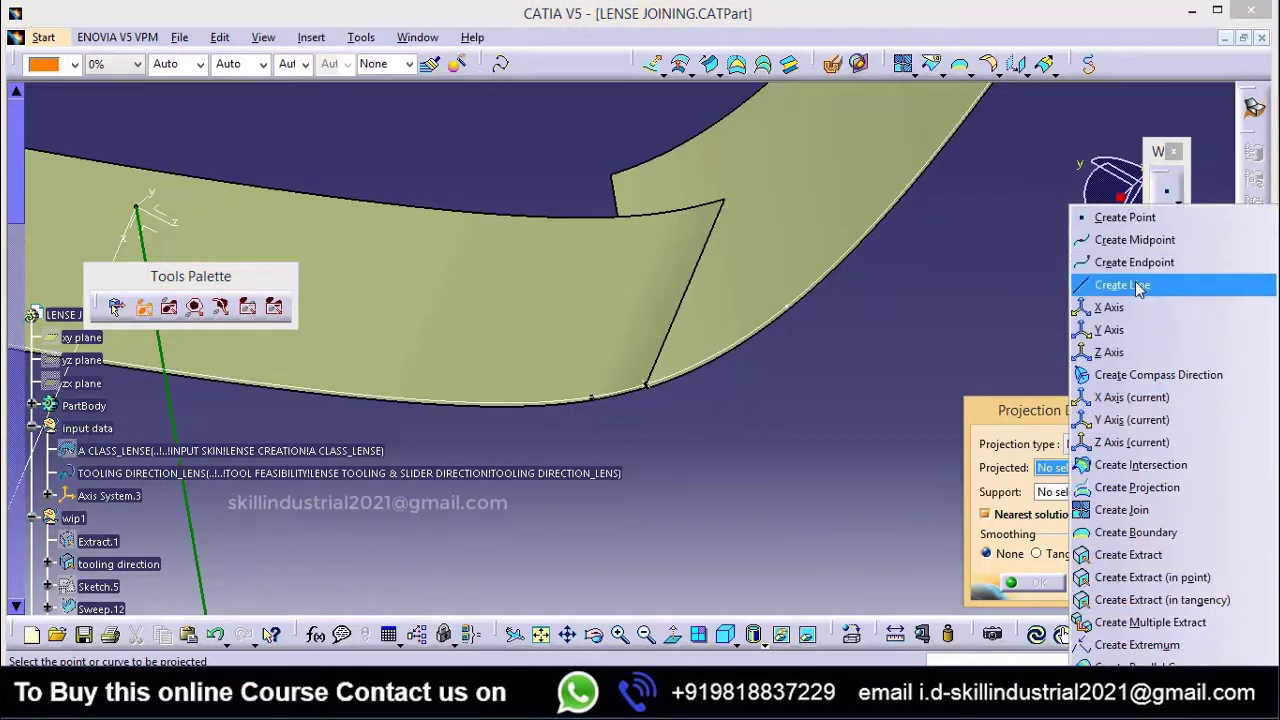
{"action": "left_click", "coordinate": [1105, 283]}
{"action": "middle_click_drag", "start_coordinate": [615, 413], "coordinate": [631, 345]}
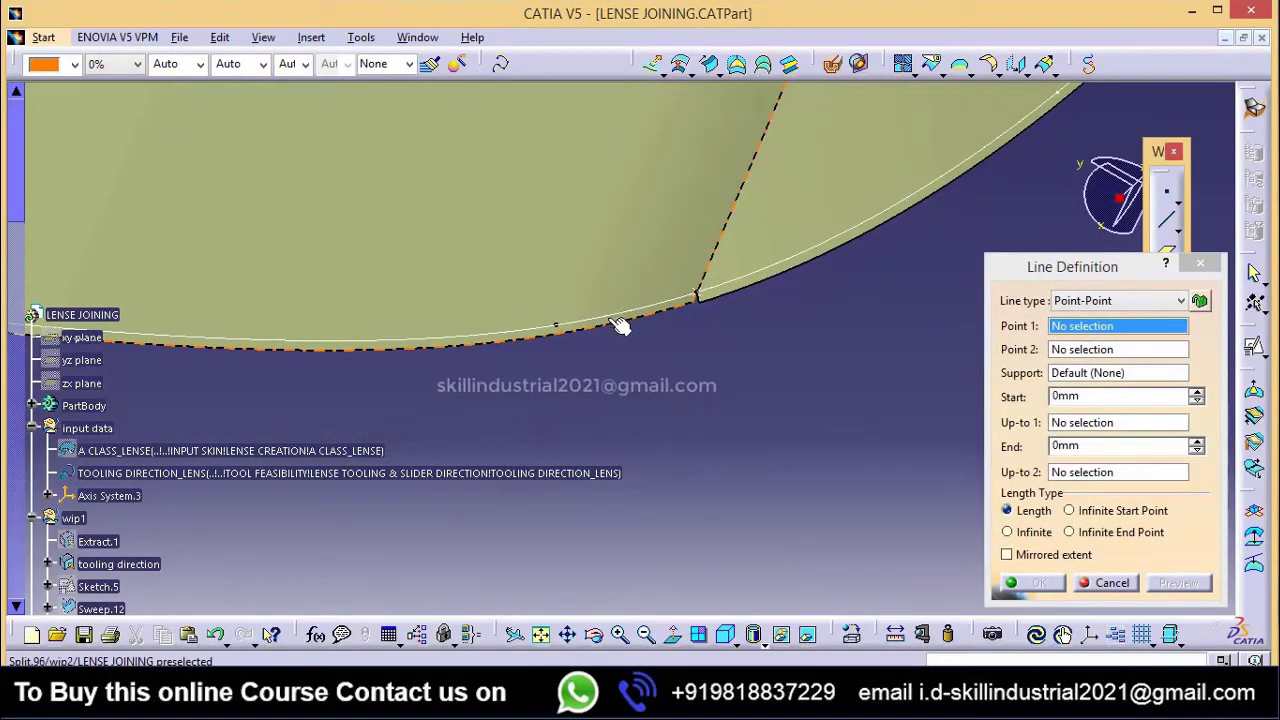
{"action": "left_click", "coordinate": [640, 329]}
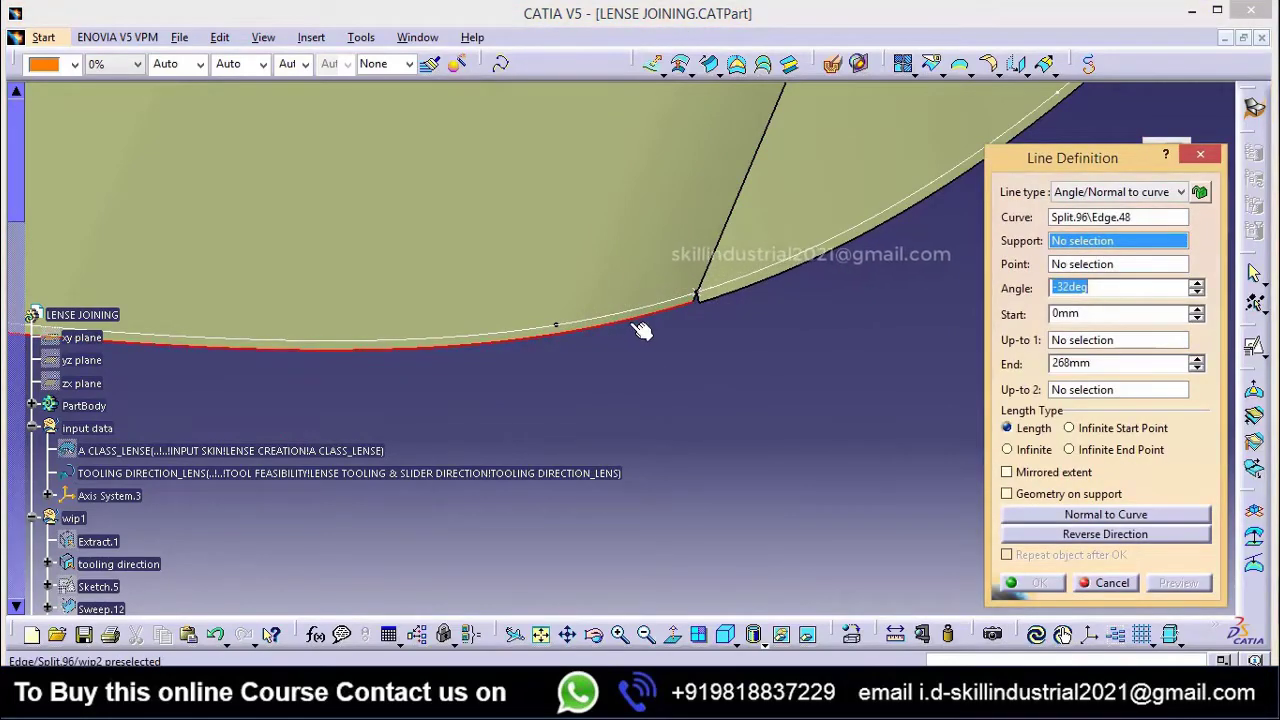
{"action": "left_click", "coordinate": [1180, 192]}
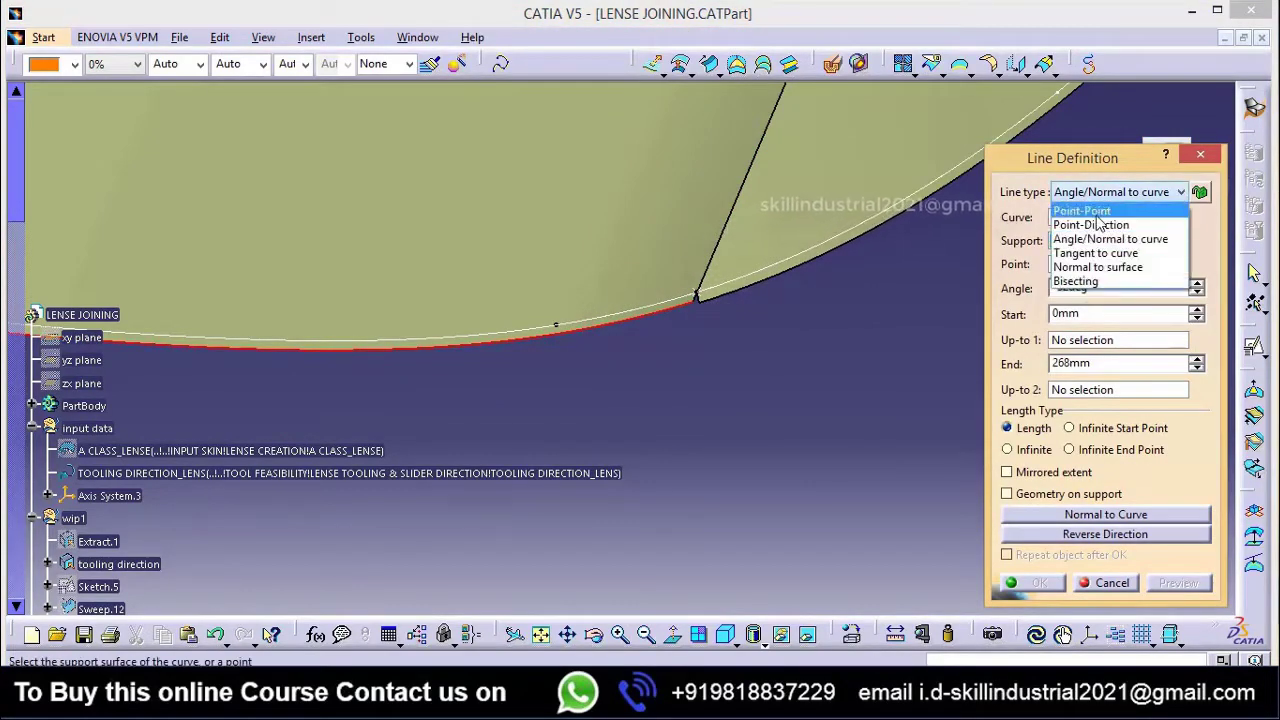
{"action": "left_click", "coordinate": [1085, 209]}
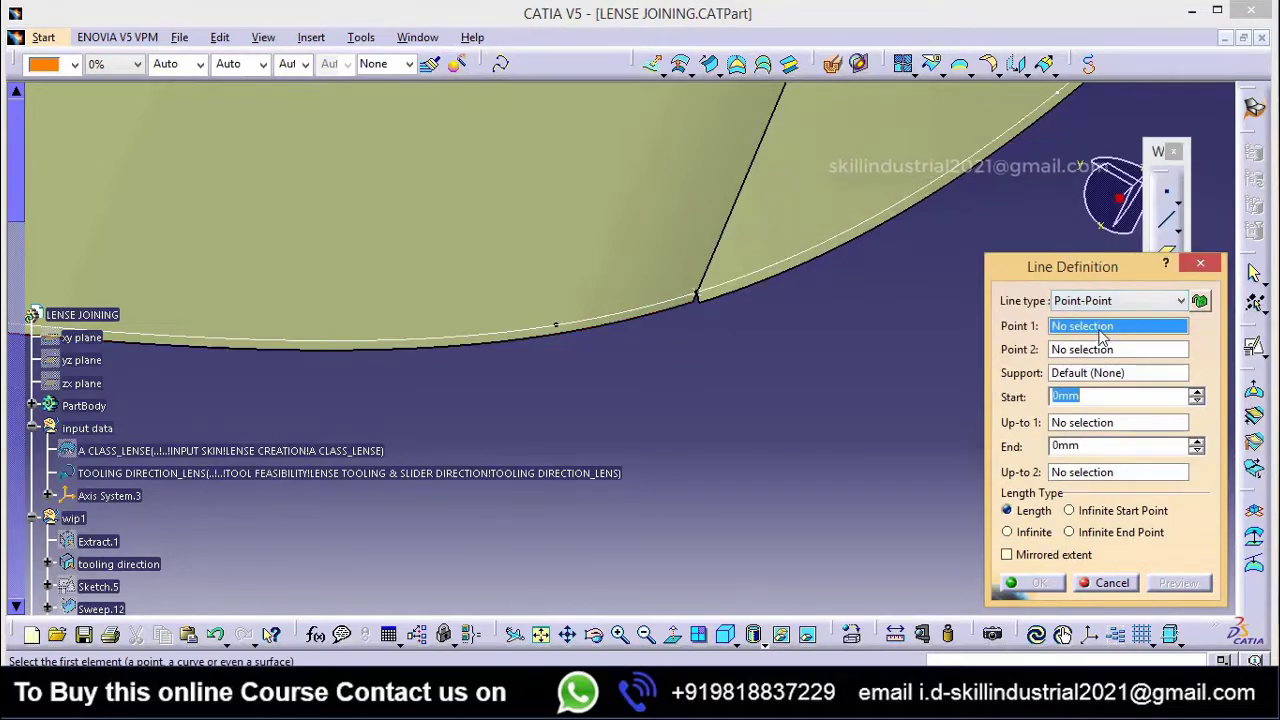
{"action": "right_click", "coordinate": [1103, 337]}
{"action": "left_click", "coordinate": [1152, 340]}
{"action": "left_click", "coordinate": [643, 320]}
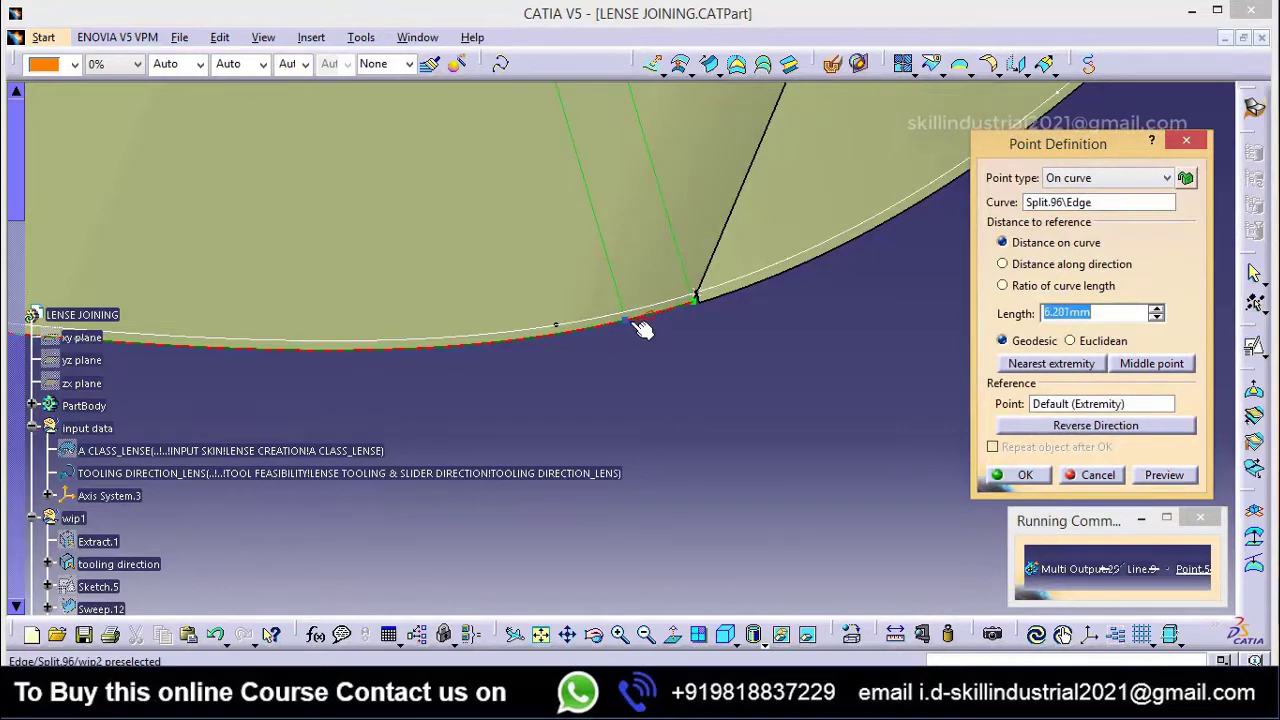
{"action": "left_click", "coordinate": [1003, 477]}
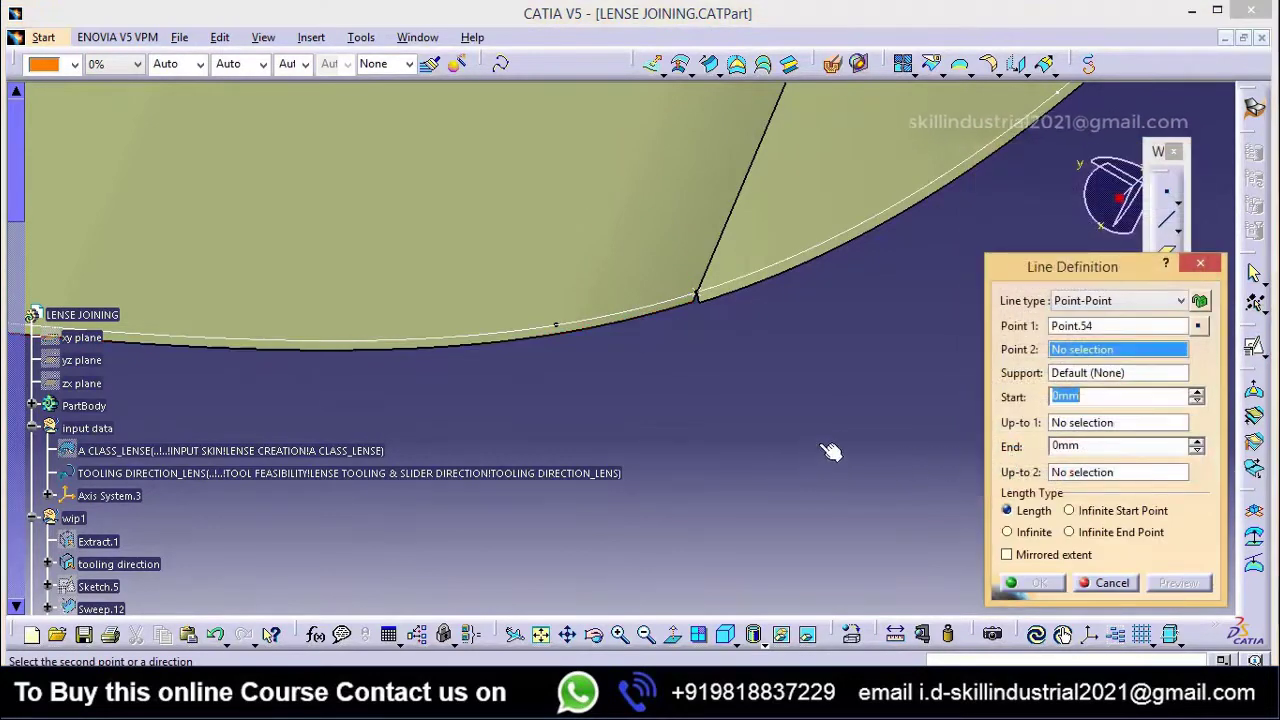
{"action": "middle_click_drag", "start_coordinate": [880, 426], "coordinate": [932, 652]}
{"action": "middle_click_drag", "start_coordinate": [738, 485], "coordinate": [737, 446]}
{"action": "middle_click_drag", "start_coordinate": [636, 431], "coordinate": [645, 366]}
{"action": "left_click", "coordinate": [1108, 582]}
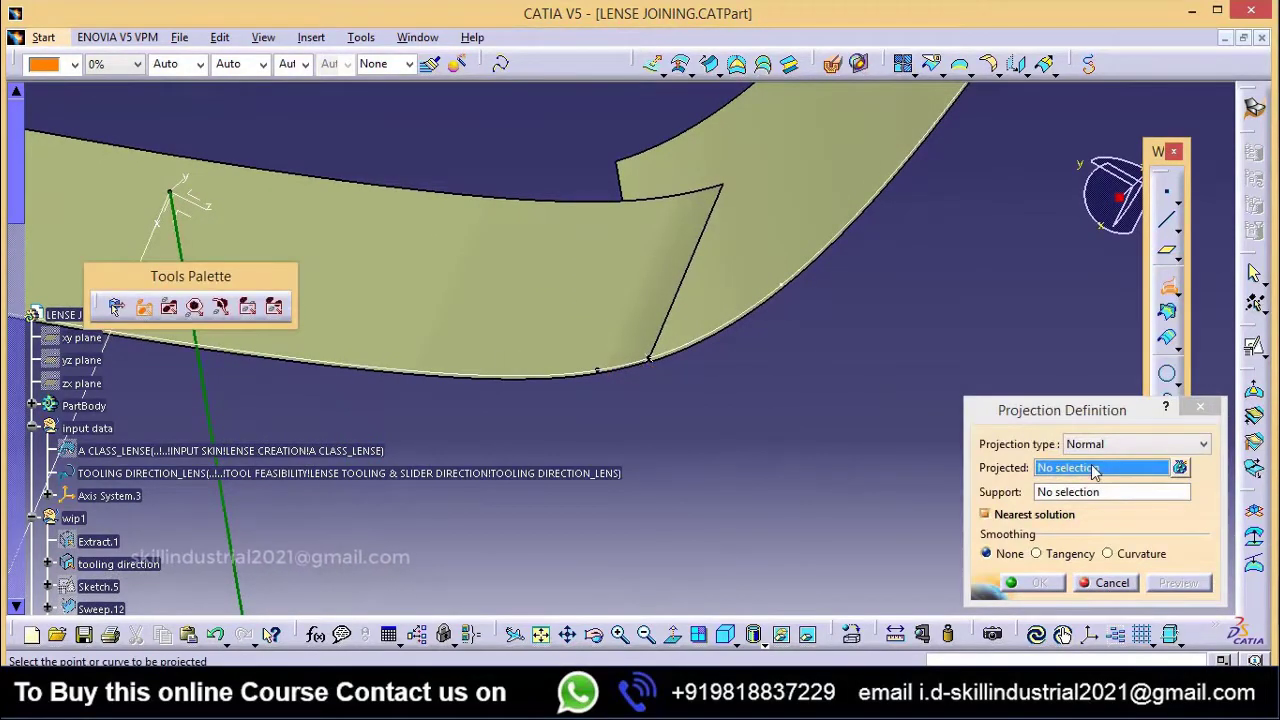
Step: Begin a Point-Point line as the projected element, with its first point on Split.96's lower edge about 9 mm from the corner
{"action": "right_click", "coordinate": [1095, 472]}
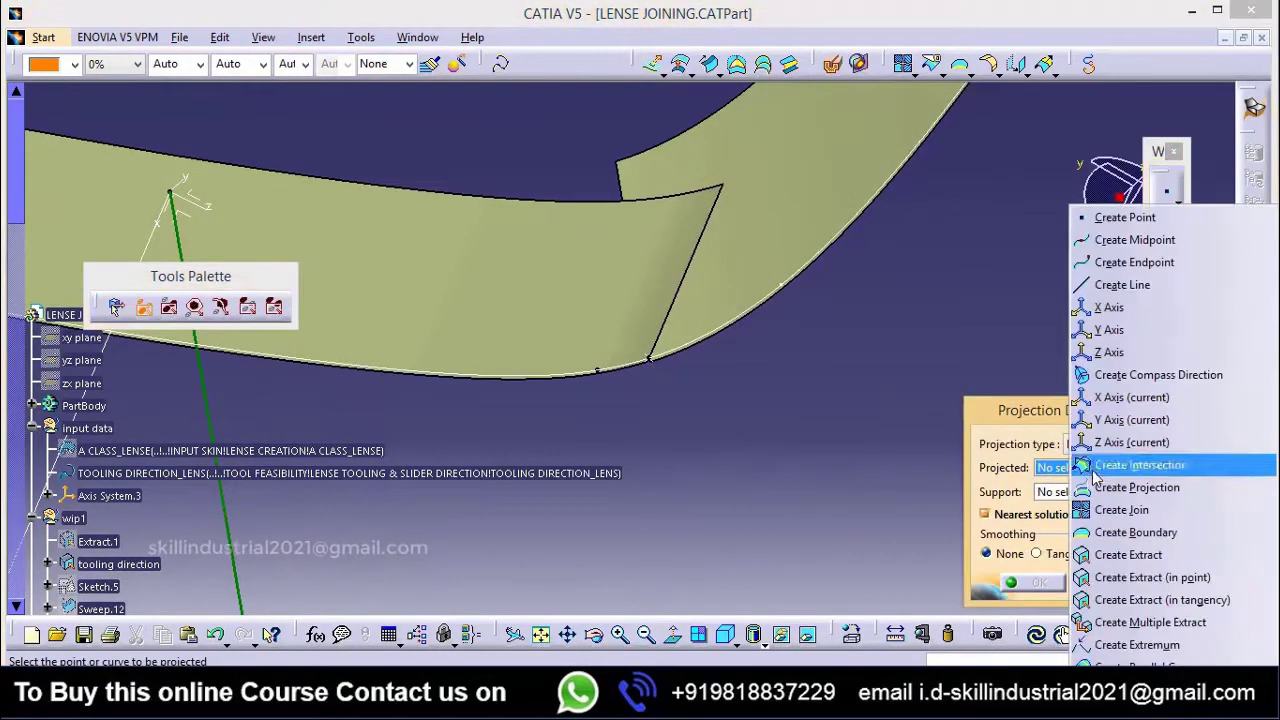
{"action": "left_click", "coordinate": [1118, 288]}
{"action": "right_click", "coordinate": [1092, 326]}
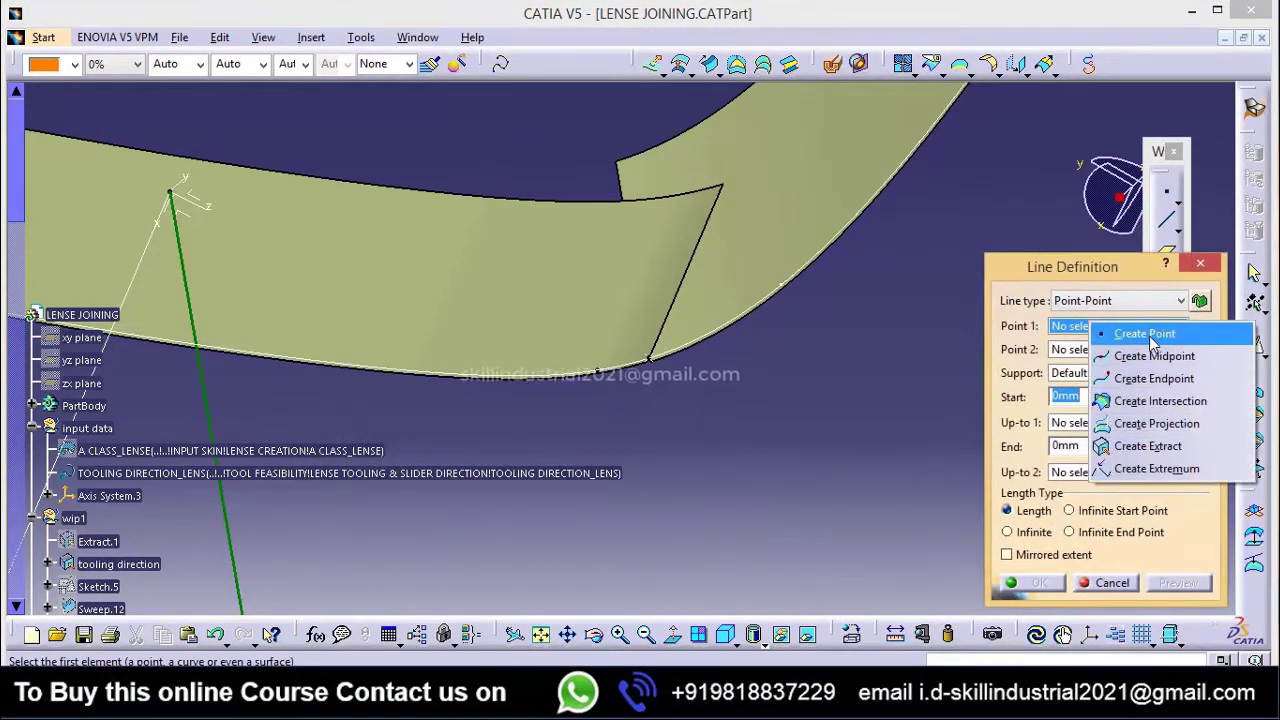
{"action": "left_click", "coordinate": [1150, 338]}
{"action": "middle_click_drag", "start_coordinate": [644, 402], "coordinate": [642, 241]}
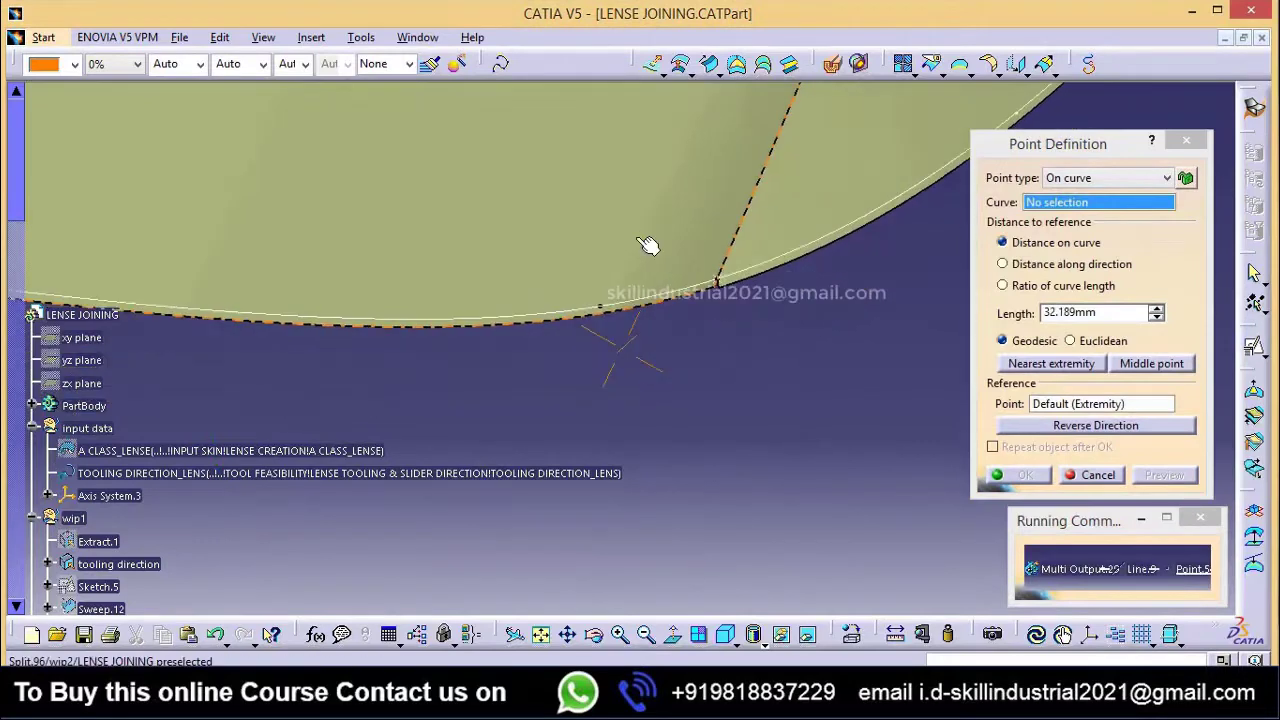
{"action": "left_click", "coordinate": [644, 306]}
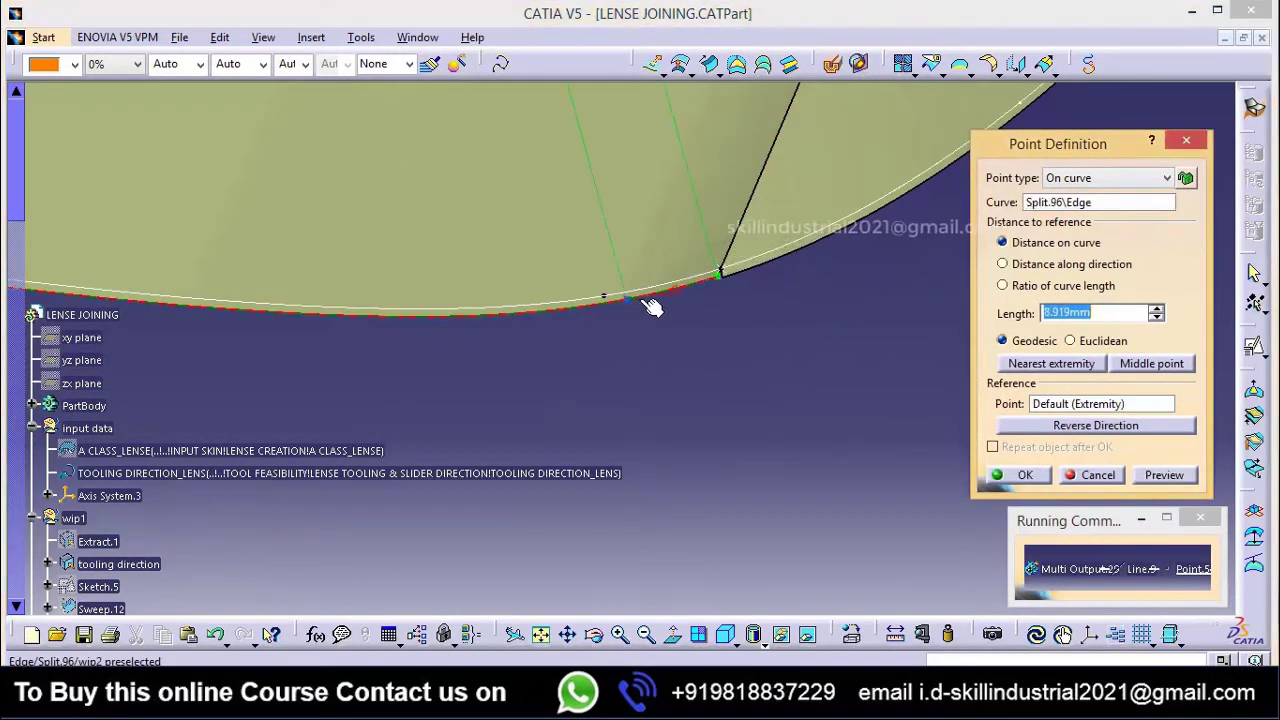
{"action": "left_click", "coordinate": [1020, 475]}
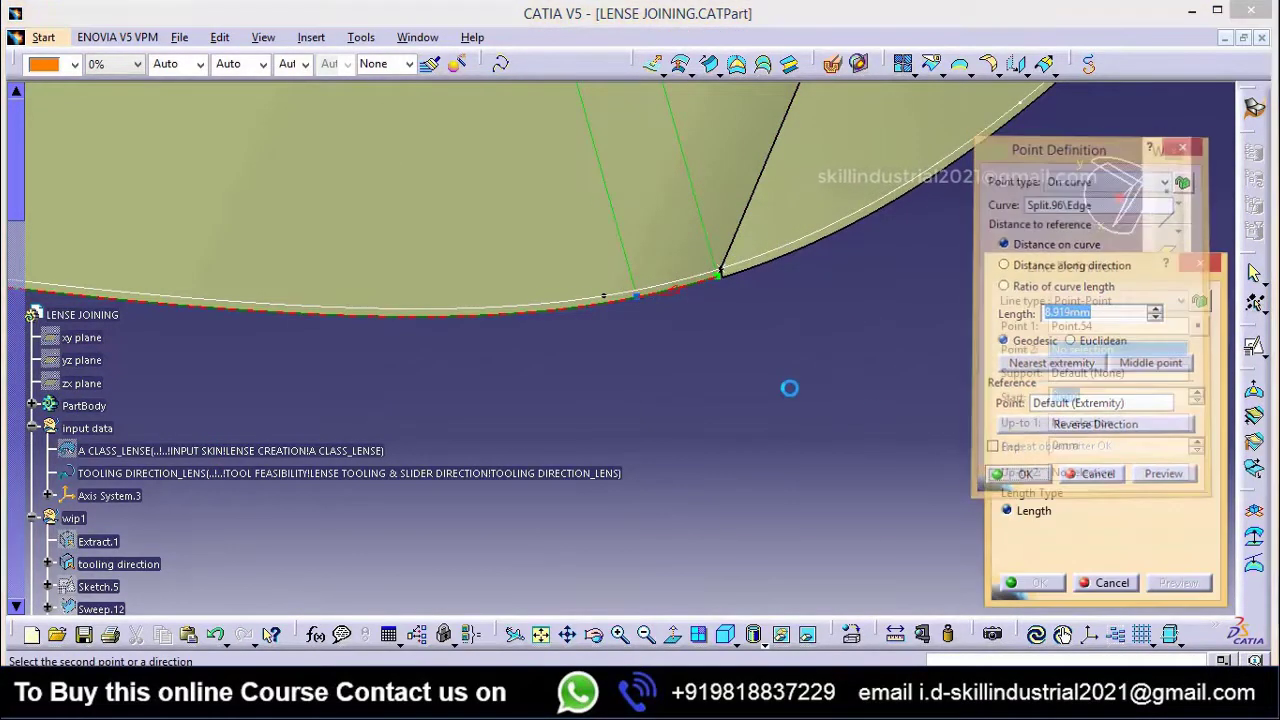
{"action": "middle_click_drag", "start_coordinate": [789, 386], "coordinate": [700, 420]}
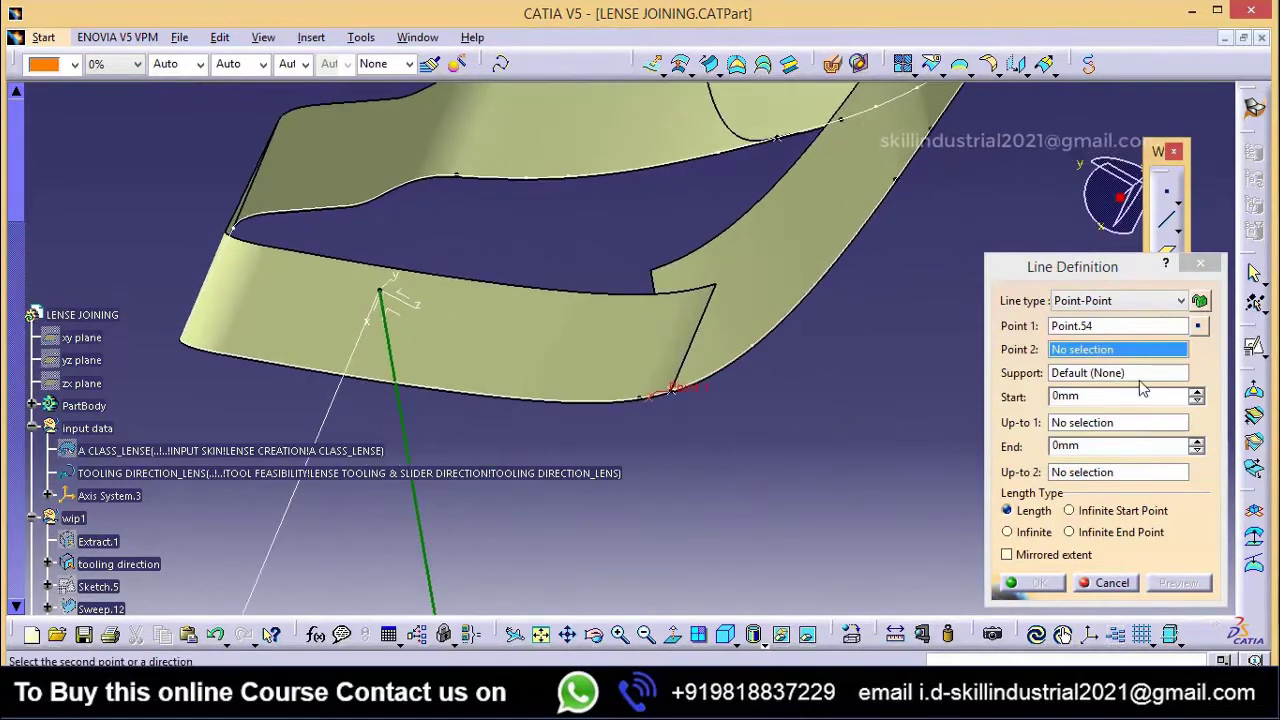
Step: Place the line's second point at 499.435 mm along Split.96's upper edge and project the line normally onto Split.96
{"action": "right_click", "coordinate": [1080, 355]}
{"action": "left_click", "coordinate": [1132, 356]}
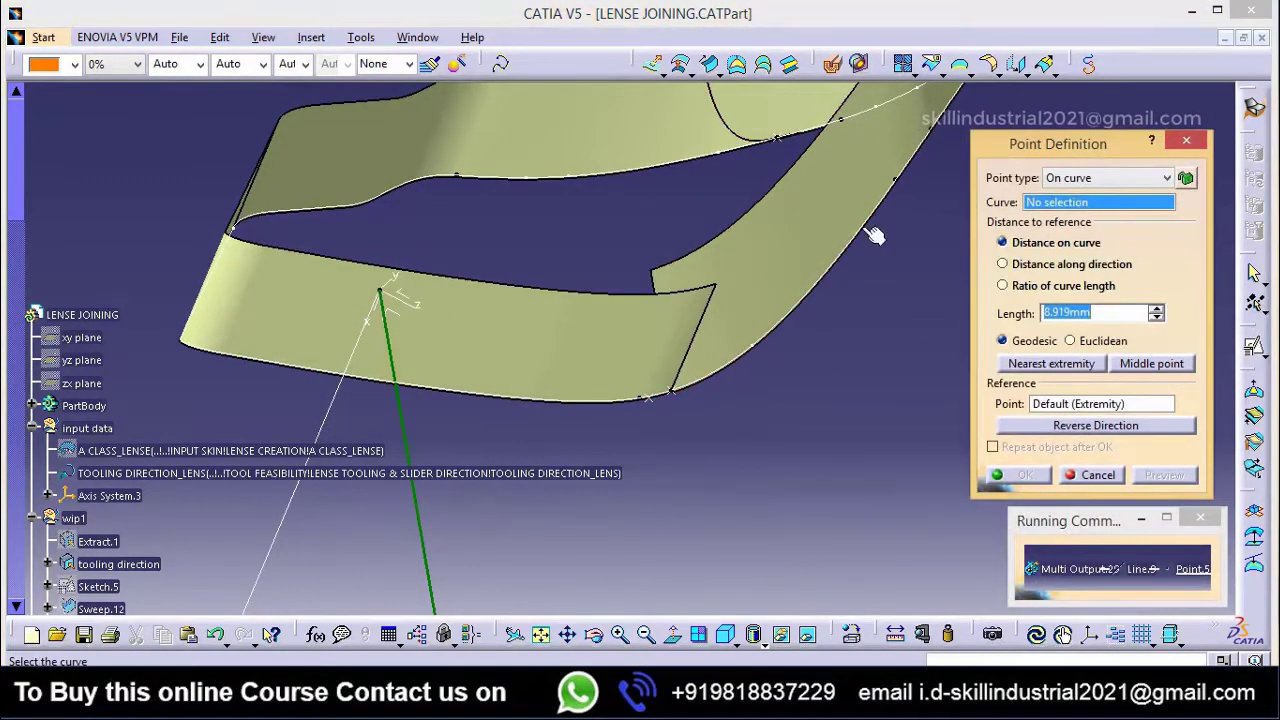
{"action": "left_click", "coordinate": [650, 300]}
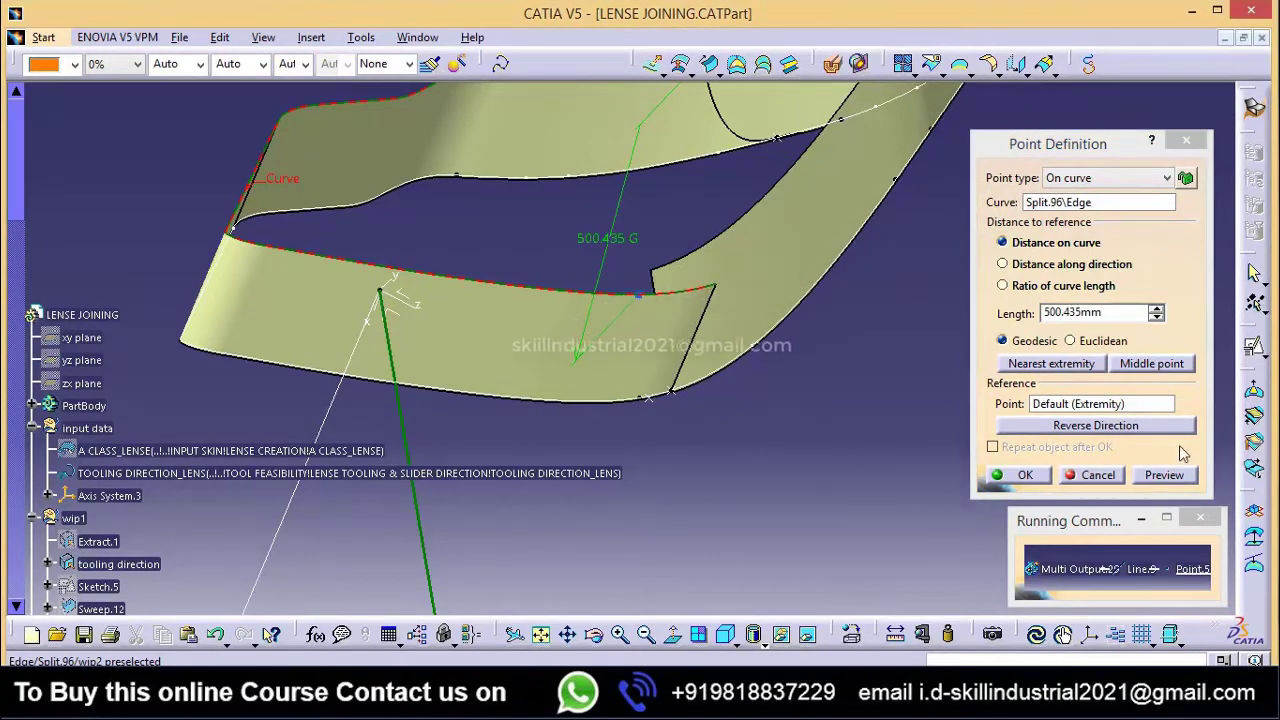
{"action": "left_click", "coordinate": [1156, 309]}
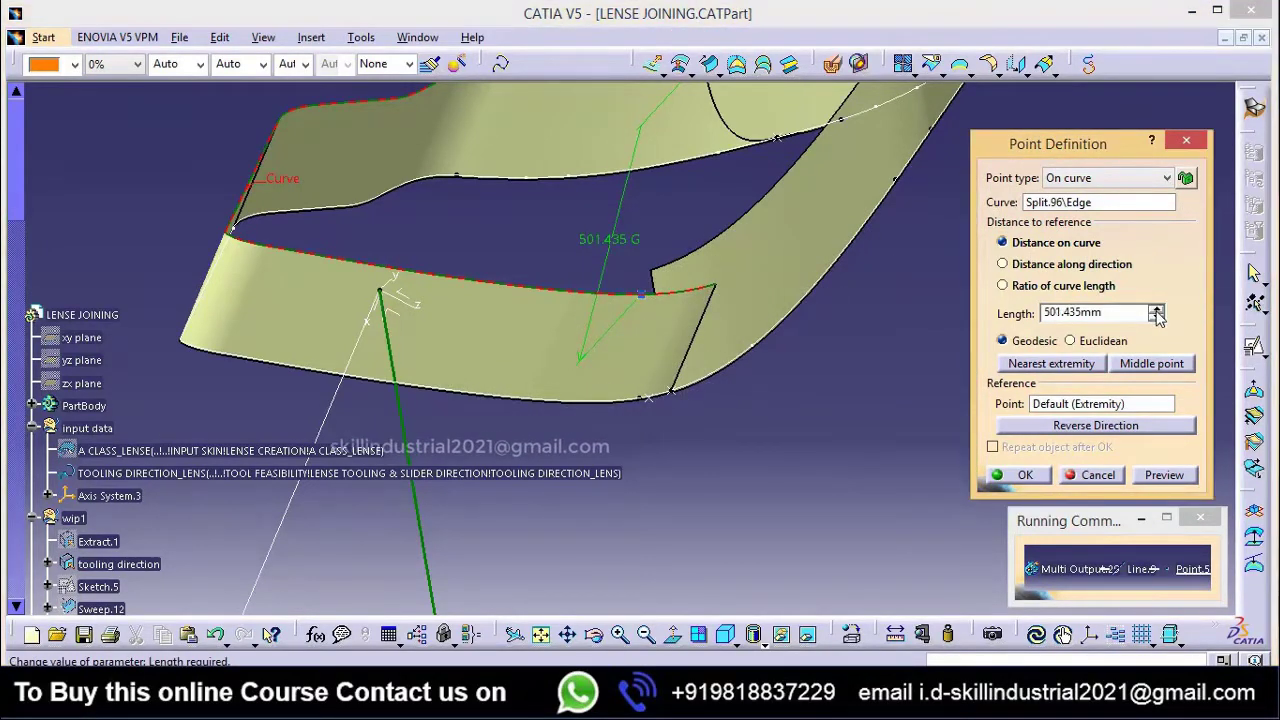
{"action": "double_click", "coordinate": [1156, 318]}
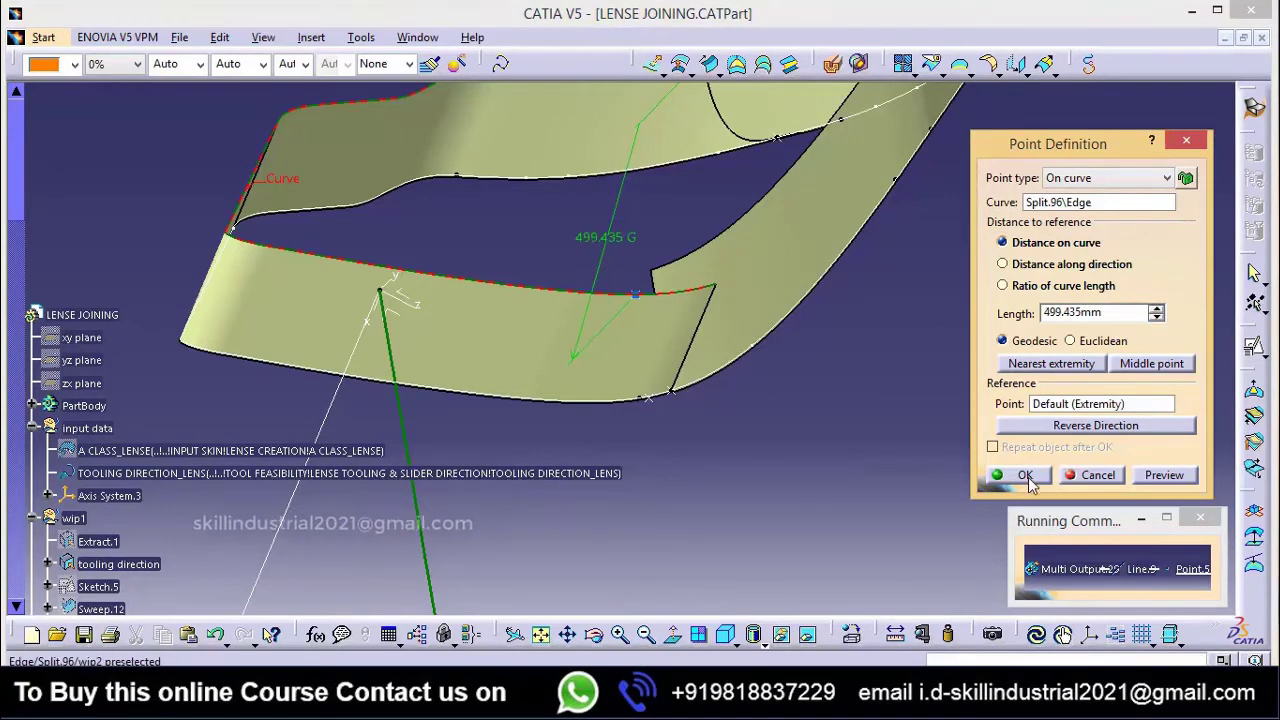
{"action": "left_click", "coordinate": [1028, 478]}
{"action": "left_click", "coordinate": [1040, 584]}
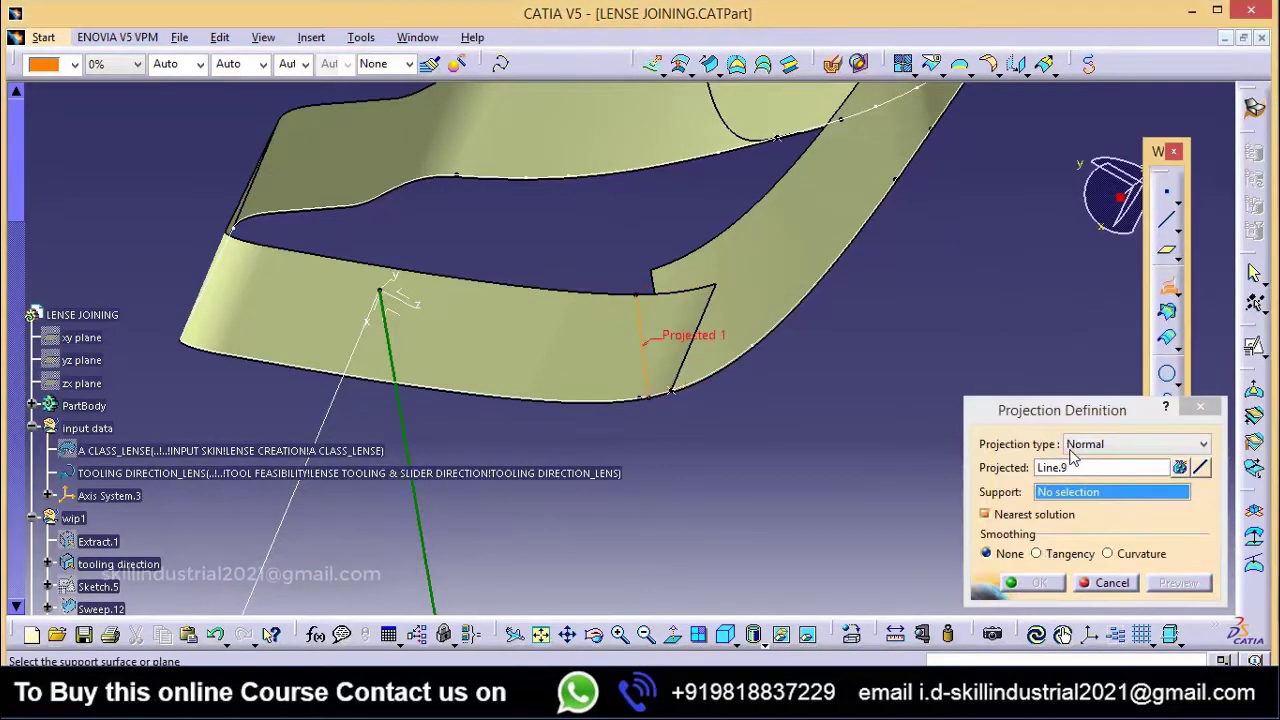
{"action": "left_click", "coordinate": [577, 343]}
{"action": "left_click", "coordinate": [1032, 583]}
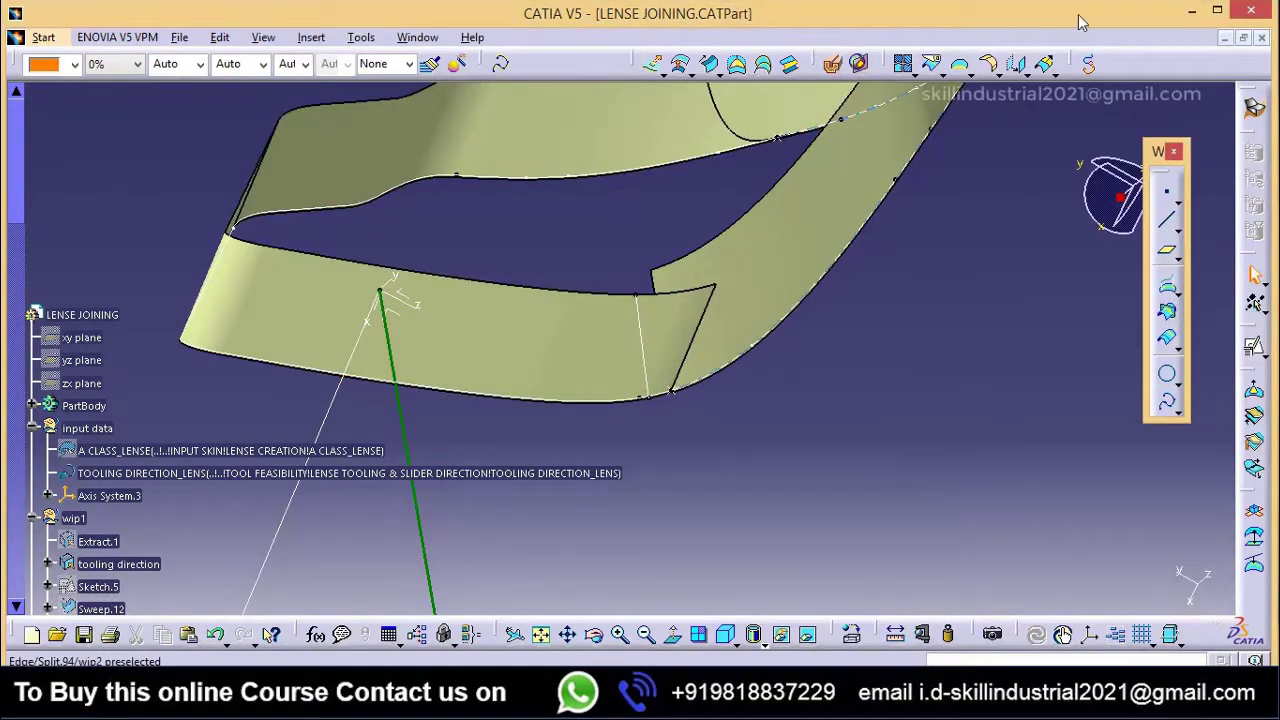
Step: Split Split.96 with the projected line, removing the pointed overlap end and keeping the long wall, and hide the projected curve
{"action": "left_click", "coordinate": [933, 63]}
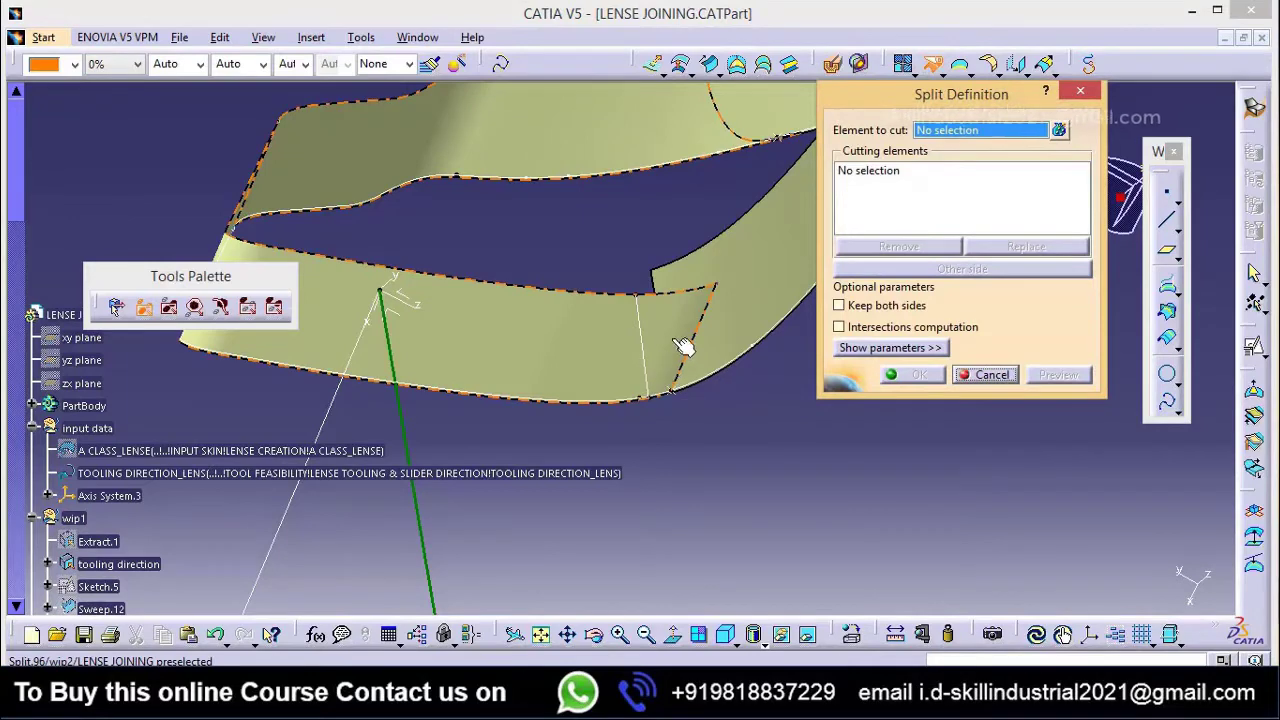
{"action": "left_click", "coordinate": [655, 335]}
{"action": "left_click", "coordinate": [645, 342]}
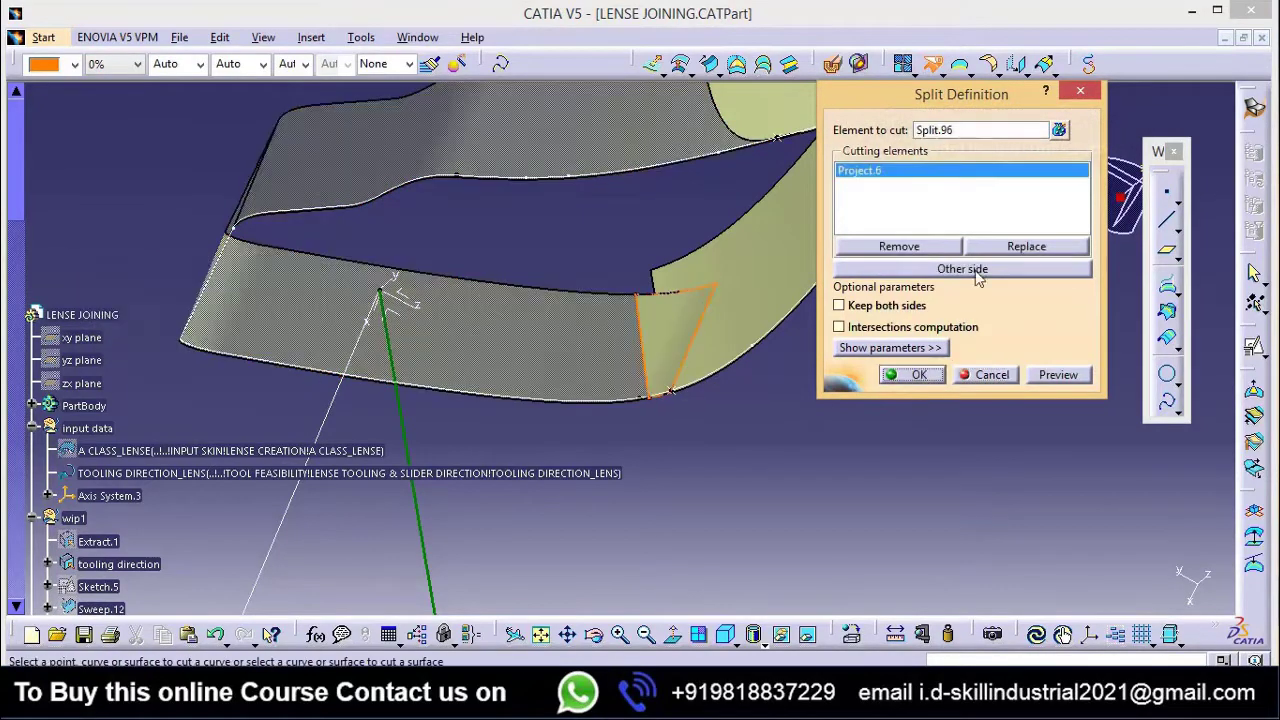
{"action": "left_click", "coordinate": [978, 270]}
{"action": "left_click", "coordinate": [916, 377]}
{"action": "middle_click_drag", "start_coordinate": [853, 473], "coordinate": [663, 379]}
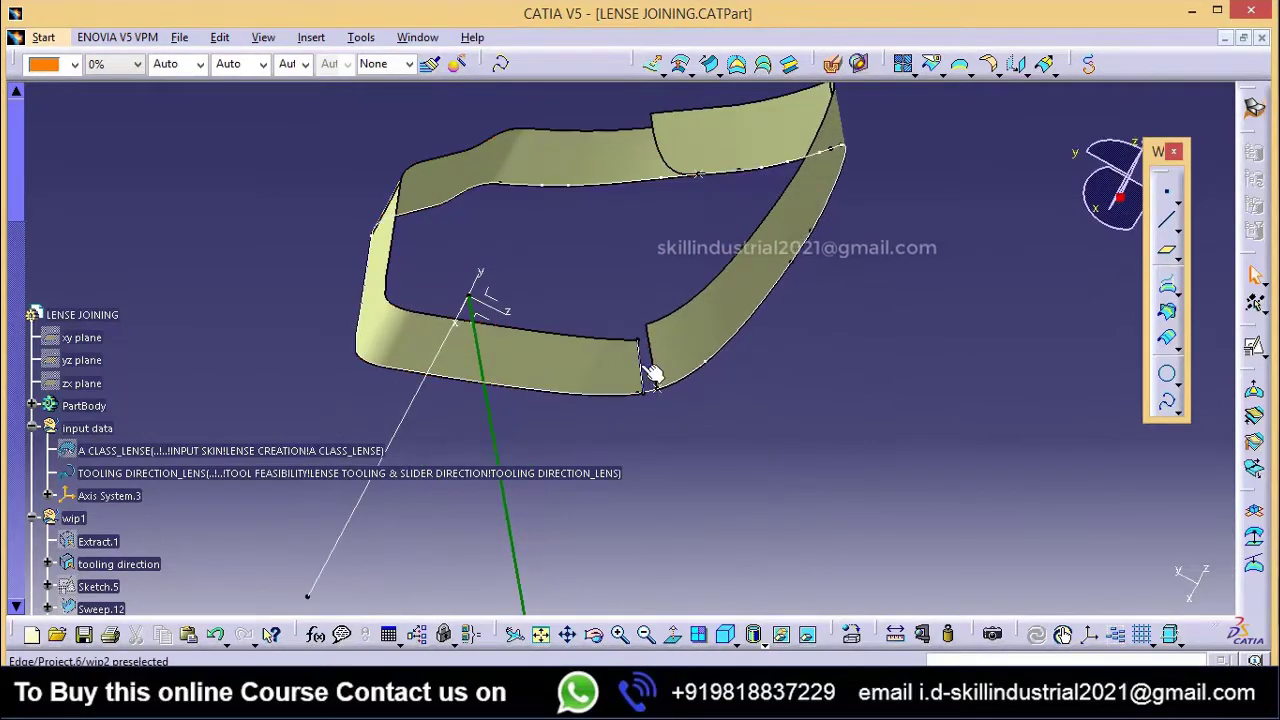
{"action": "right_click", "coordinate": [650, 373]}
{"action": "left_click", "coordinate": [700, 354]}
Step: Extrapolate the straight cut edge of Split.98 by 60 mm with Curvature continuity, Tangent extremities and Tangency continuity propagation
{"action": "middle_click_drag", "start_coordinate": [828, 447], "coordinate": [677, 365]}
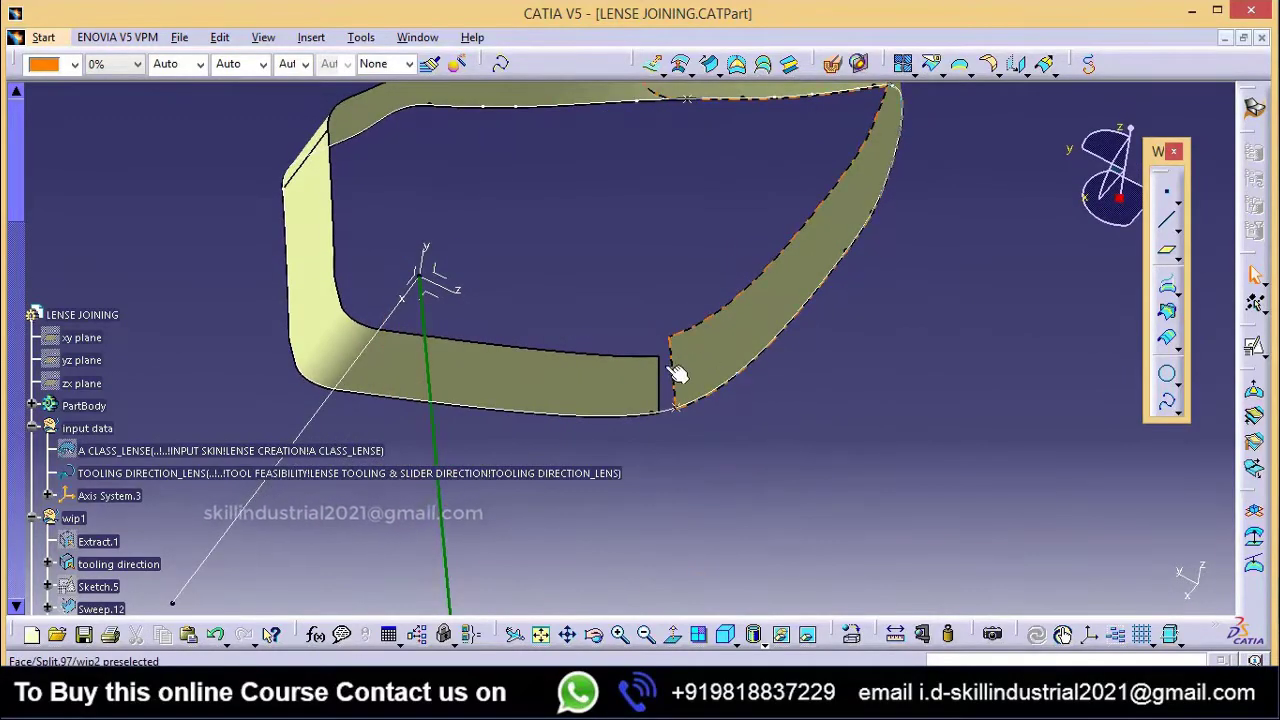
{"action": "left_click", "coordinate": [1045, 68]}
{"action": "middle_click_drag", "start_coordinate": [655, 471], "coordinate": [606, 332]}
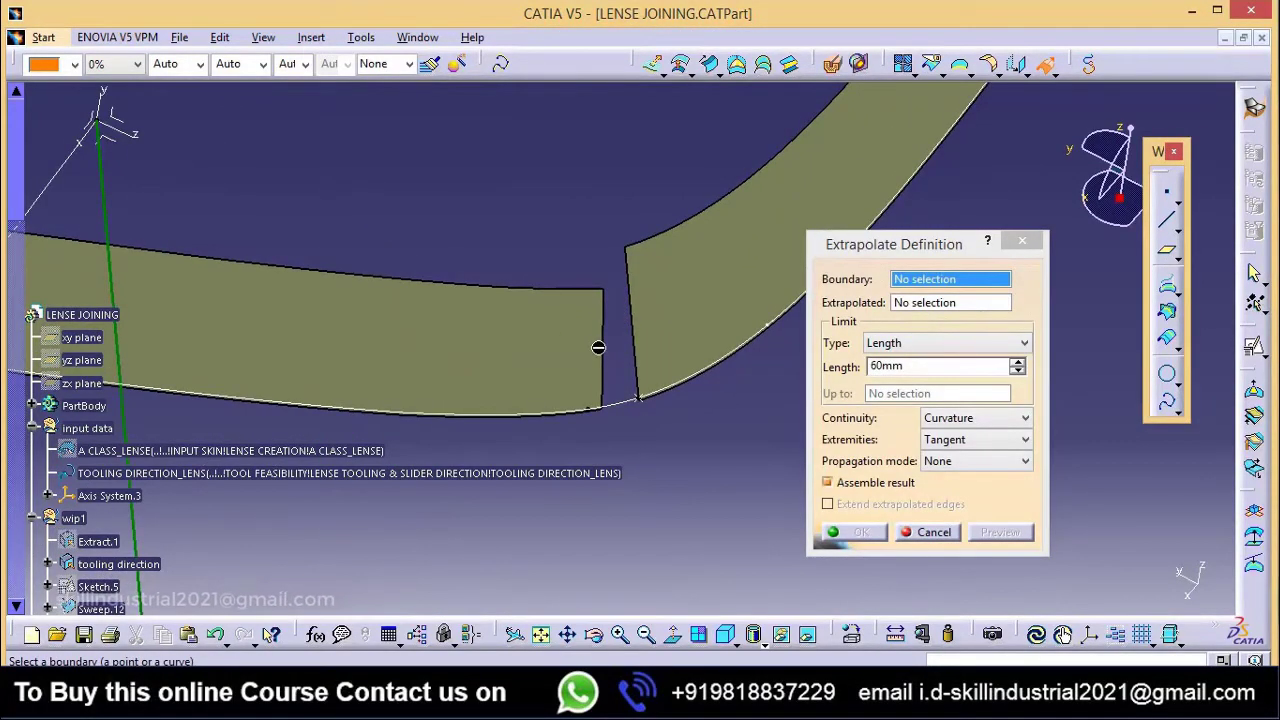
{"action": "left_click", "coordinate": [606, 362]}
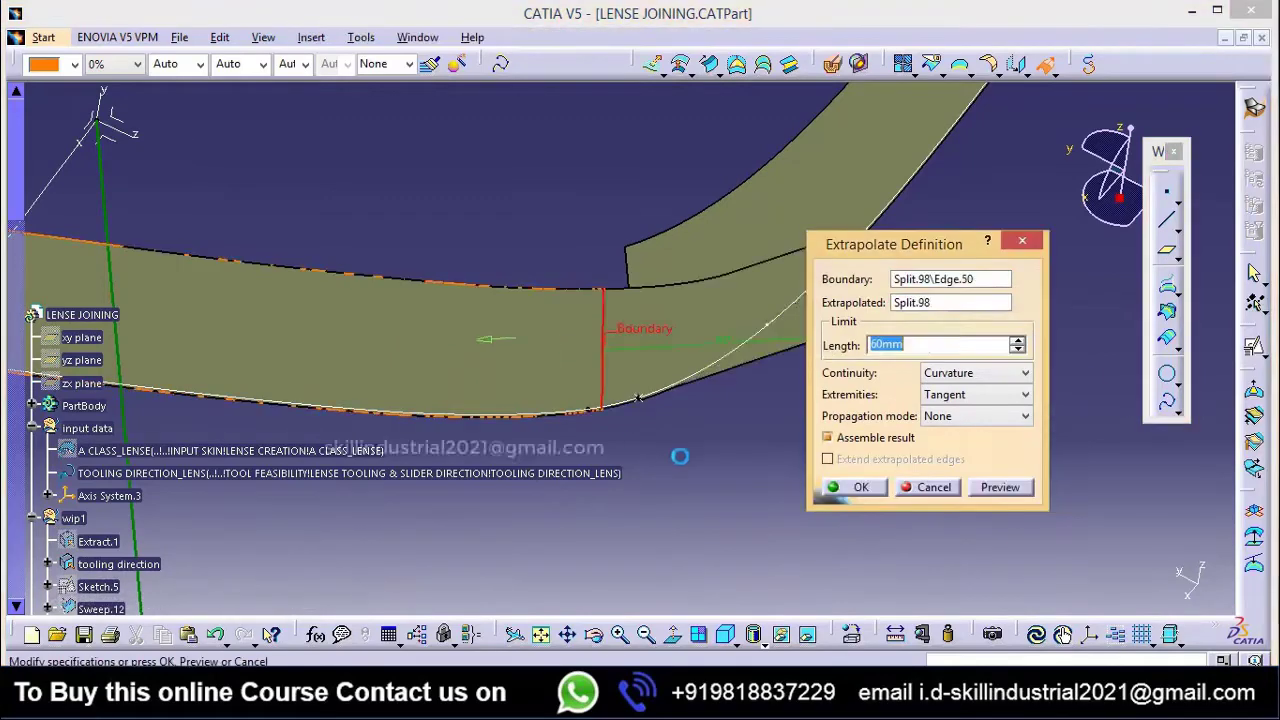
{"action": "middle_click_drag", "start_coordinate": [688, 413], "coordinate": [607, 435]}
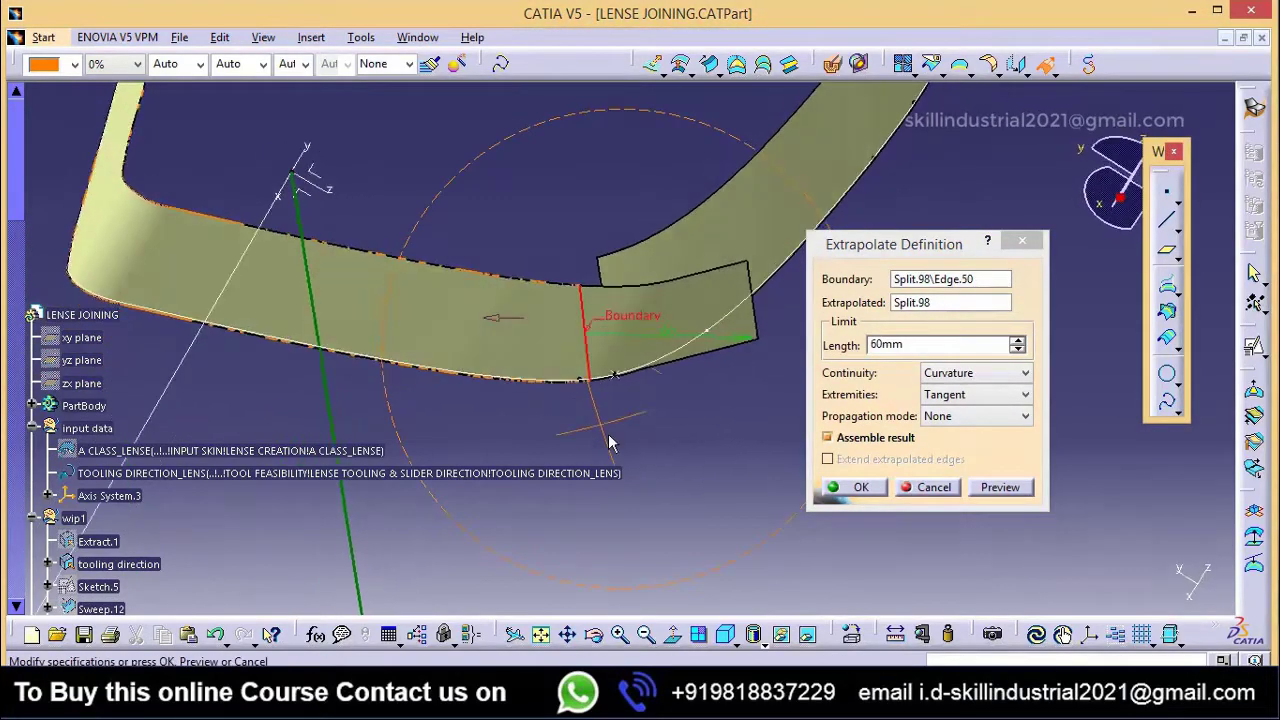
{"action": "left_click", "coordinate": [1025, 418]}
{"action": "left_click", "coordinate": [960, 444]}
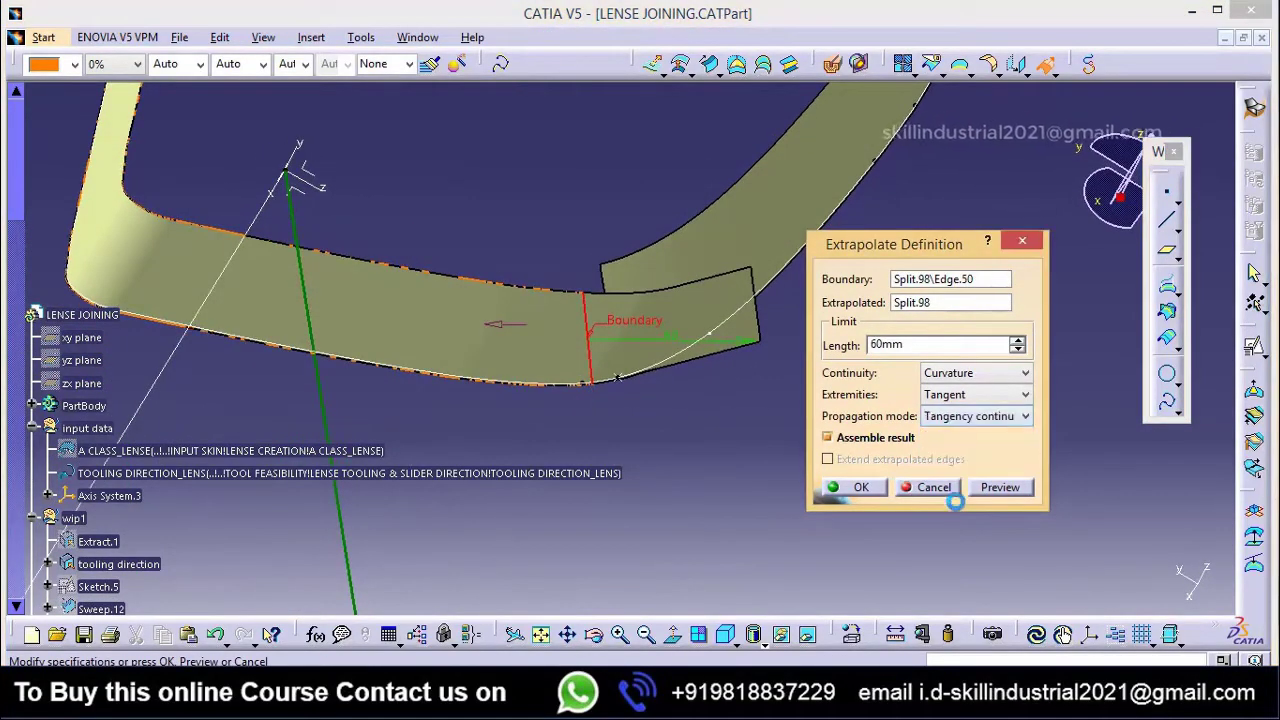
{"action": "left_click", "coordinate": [861, 487]}
Step: Extrapolate the end edge of Split.97 by 60 mm towards the opposite wall with Tangency continuity propagation
{"action": "middle_click_drag", "start_coordinate": [686, 357], "coordinate": [624, 248]}
{"action": "left_click", "coordinate": [1045, 64]}
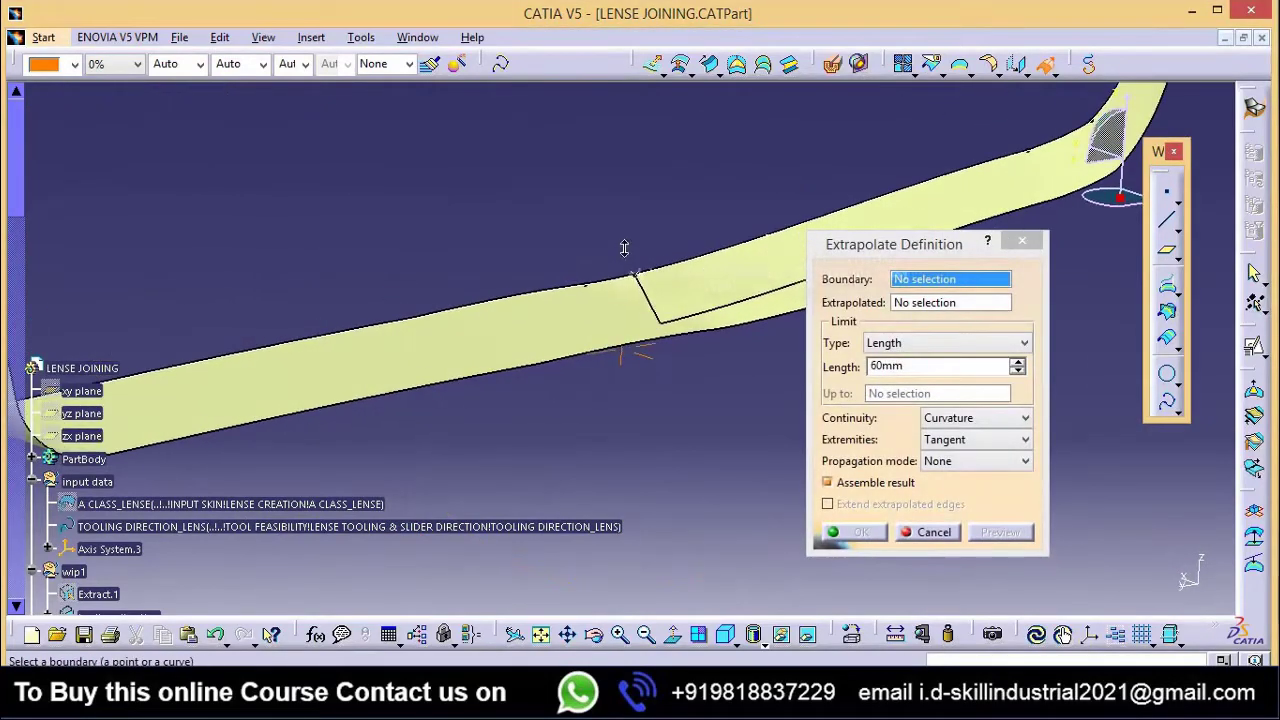
{"action": "left_click", "coordinate": [665, 314]}
{"action": "left_click", "coordinate": [655, 345]}
{"action": "middle_click_drag", "start_coordinate": [609, 429], "coordinate": [580, 300]}
{"action": "left_click", "coordinate": [1024, 416]}
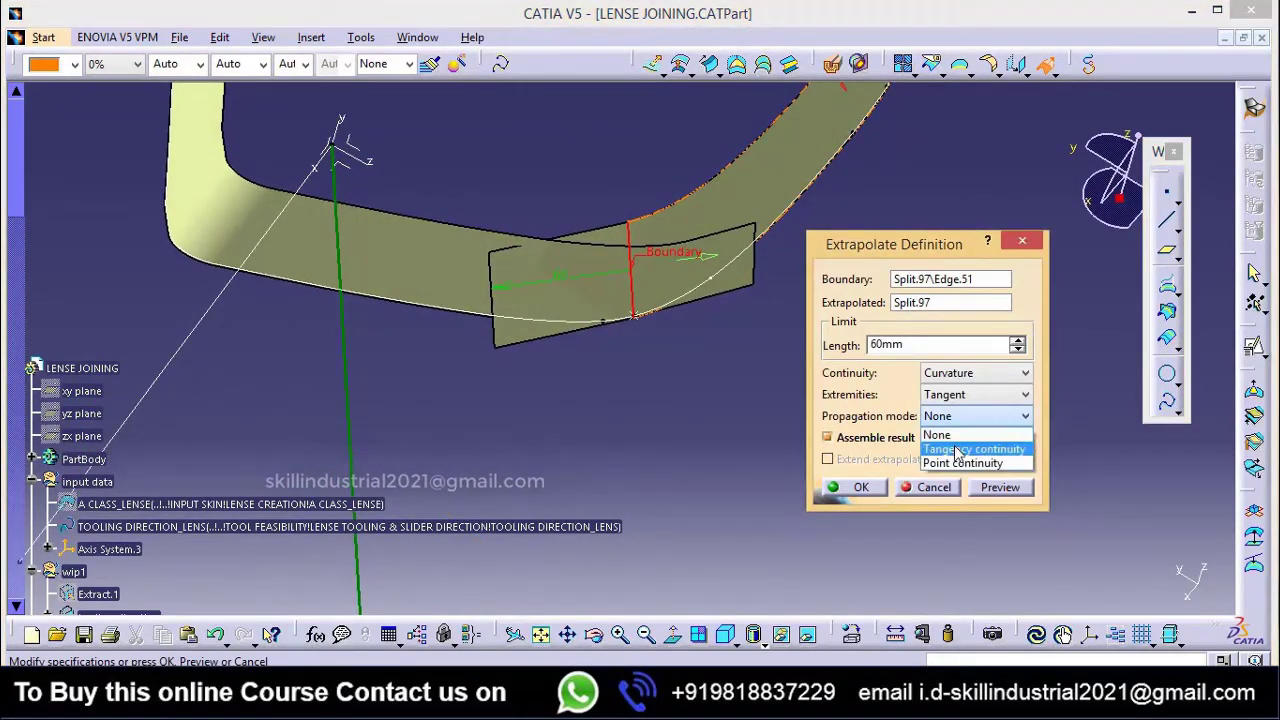
{"action": "left_click", "coordinate": [965, 448]}
{"action": "left_click", "coordinate": [857, 490]}
Step: Split Extrapol.9 with Extrapol.10, removing its end beyond the crossing of the two walls
{"action": "middle_click_drag", "start_coordinate": [843, 434], "coordinate": [783, 457]}
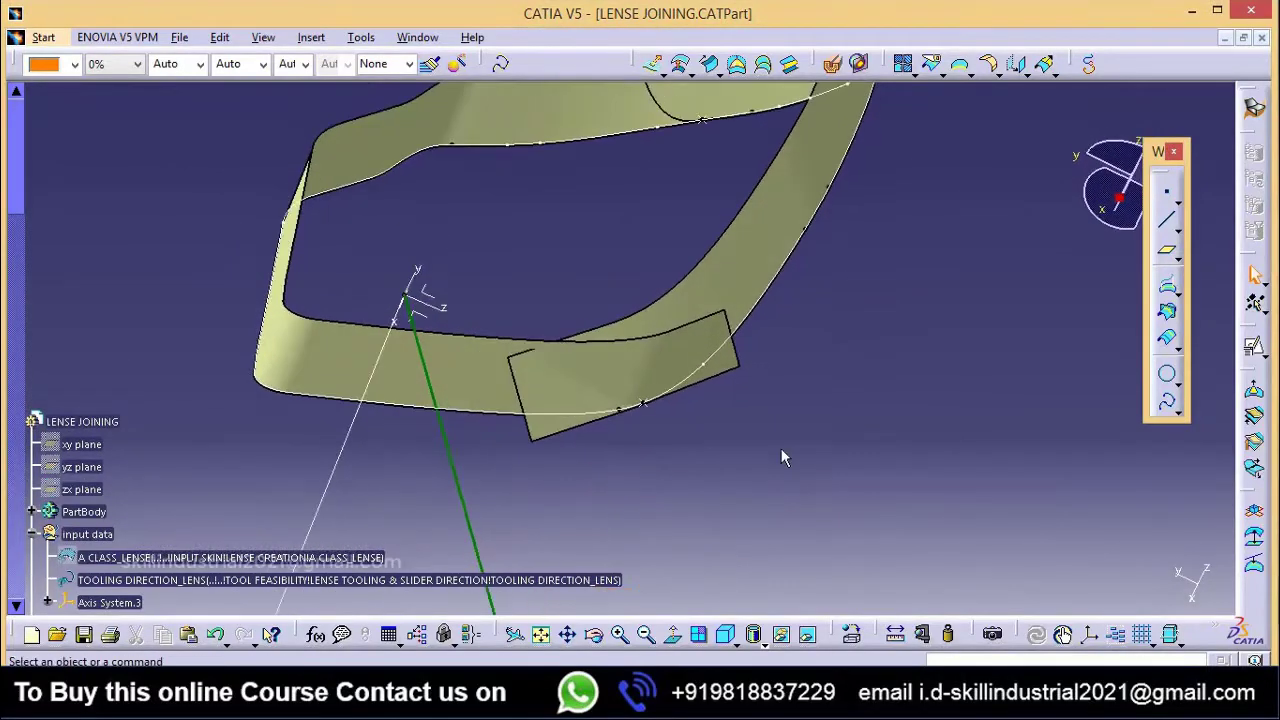
{"action": "left_click", "coordinate": [933, 63]}
{"action": "middle_click_drag", "start_coordinate": [583, 409], "coordinate": [592, 384]}
{"action": "left_click", "coordinate": [451, 371]}
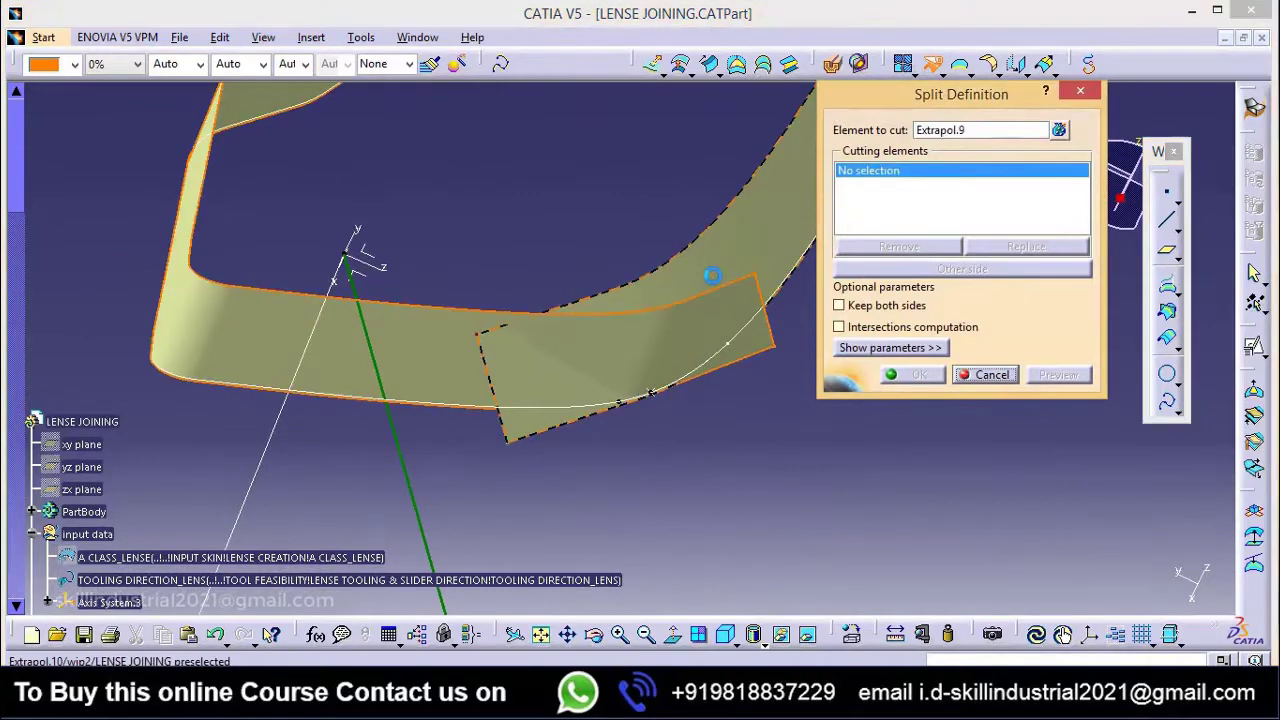
{"action": "left_click", "coordinate": [711, 277]}
{"action": "left_click", "coordinate": [935, 380]}
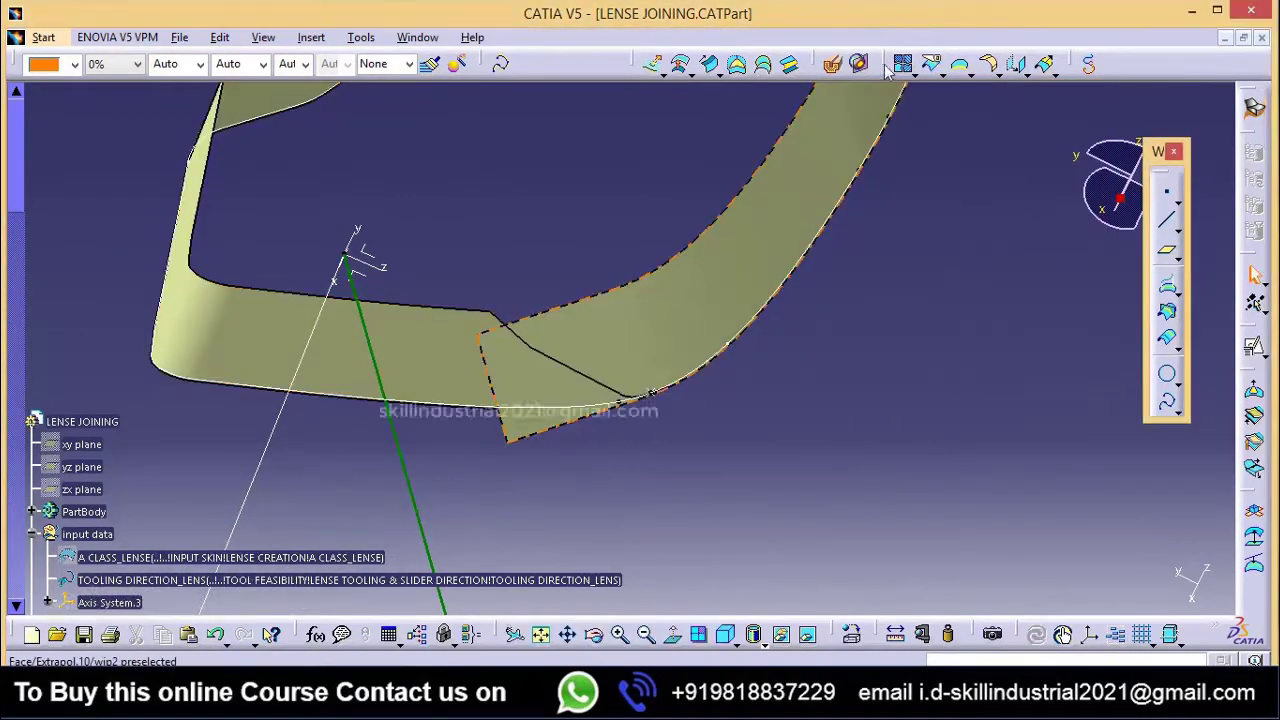
Step: Split Extrapol.10 with Split.99, switching sides to keep the long curved wall and remove its overhanging end
{"action": "left_click", "coordinate": [520, 386]}
{"action": "left_click", "coordinate": [420, 341]}
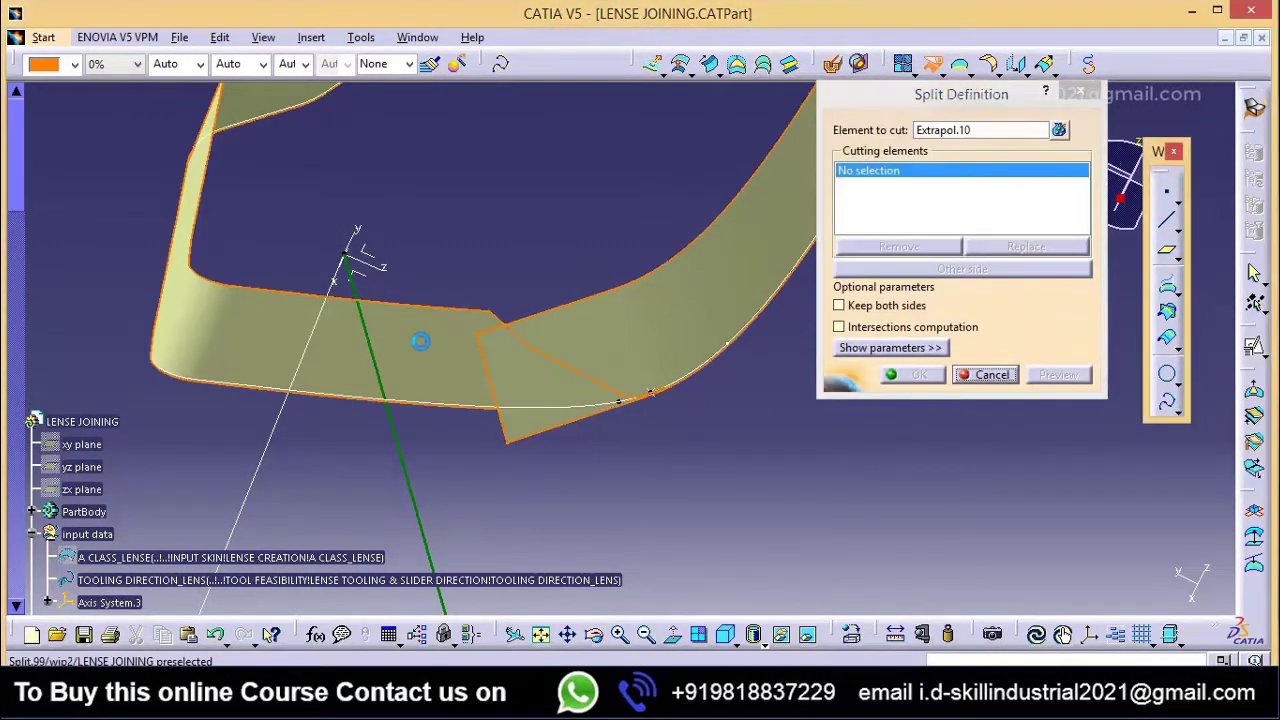
{"action": "left_click", "coordinate": [962, 268]}
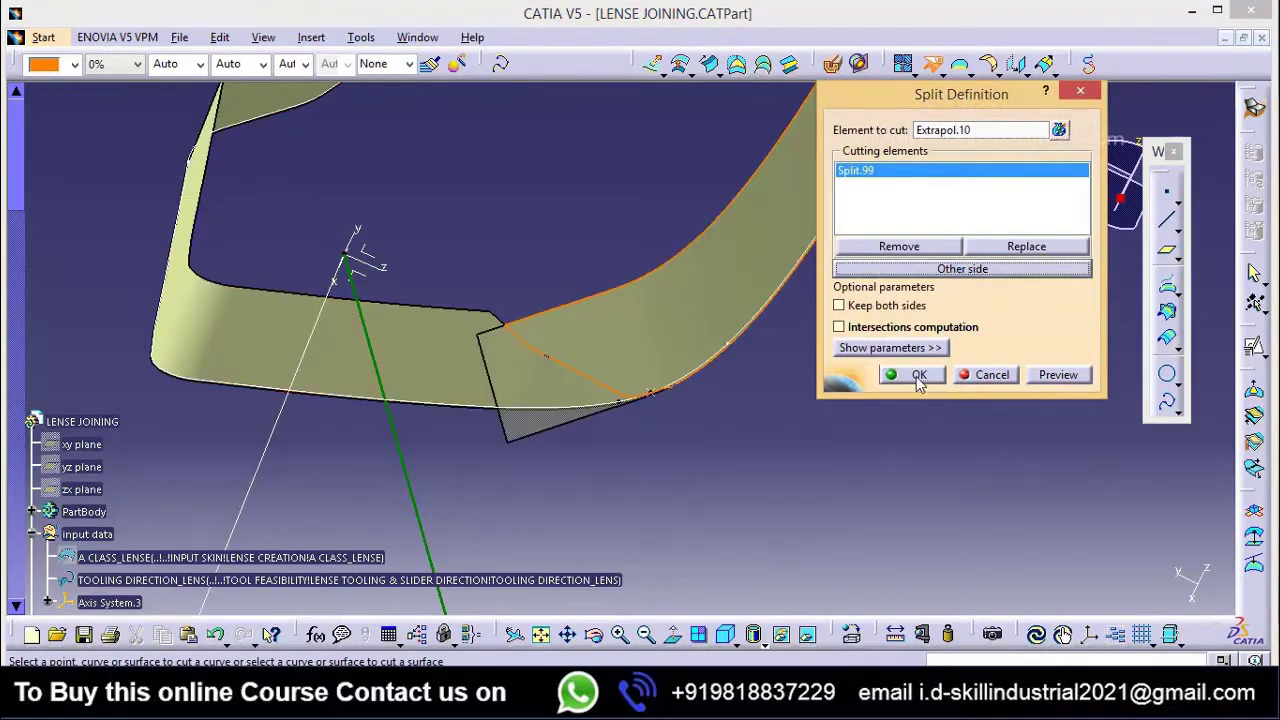
{"action": "left_click", "coordinate": [912, 374]}
Step: Join Split.100 and Split.99 into one wall surface with a 0.001 mm merging distance
{"action": "mouse_move", "coordinate": [700, 370]}
{"action": "middle_mouse_down"}
{"action": "mouse_move", "coordinate": [634, 357]}
{"action": "mouse_move", "coordinate": [700, 480]}
{"action": "mouse_move", "coordinate": [677, 423]}
{"action": "mouse_move", "coordinate": [737, 354]}
{"action": "mouse_move", "coordinate": [700, 380]}
{"action": "middle_mouse_up"}
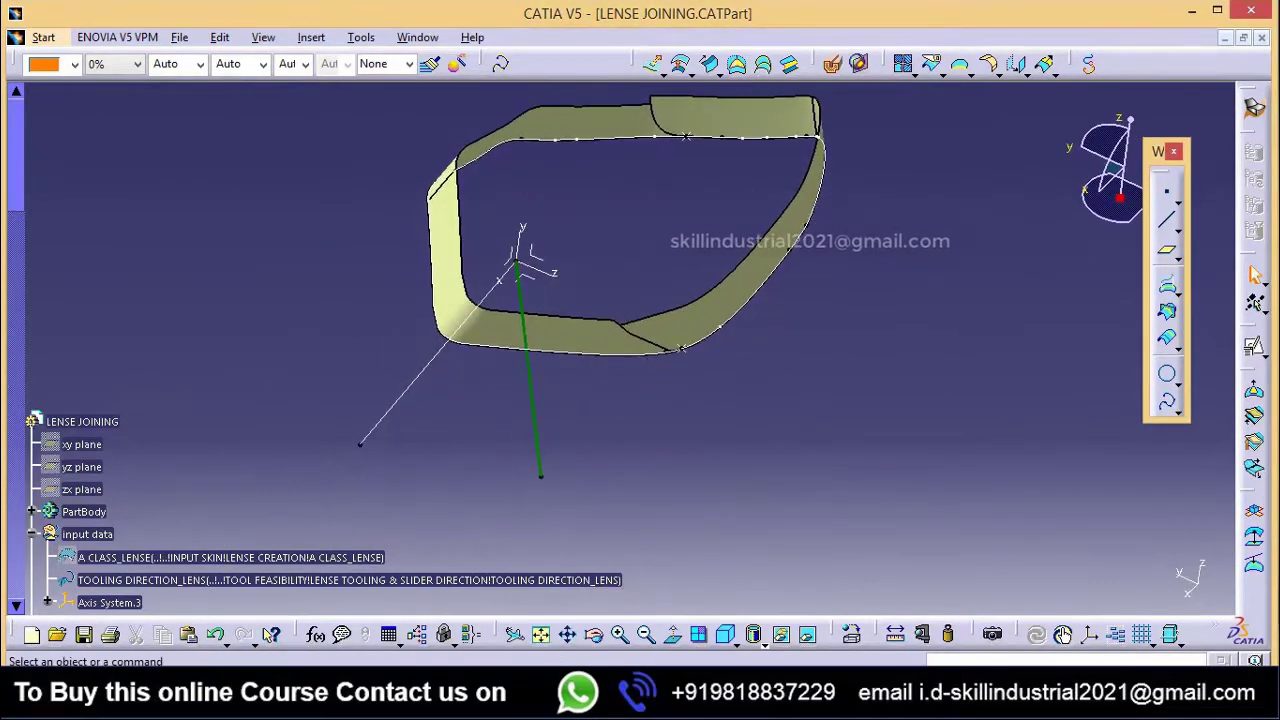
{"action": "left_click", "coordinate": [904, 67]}
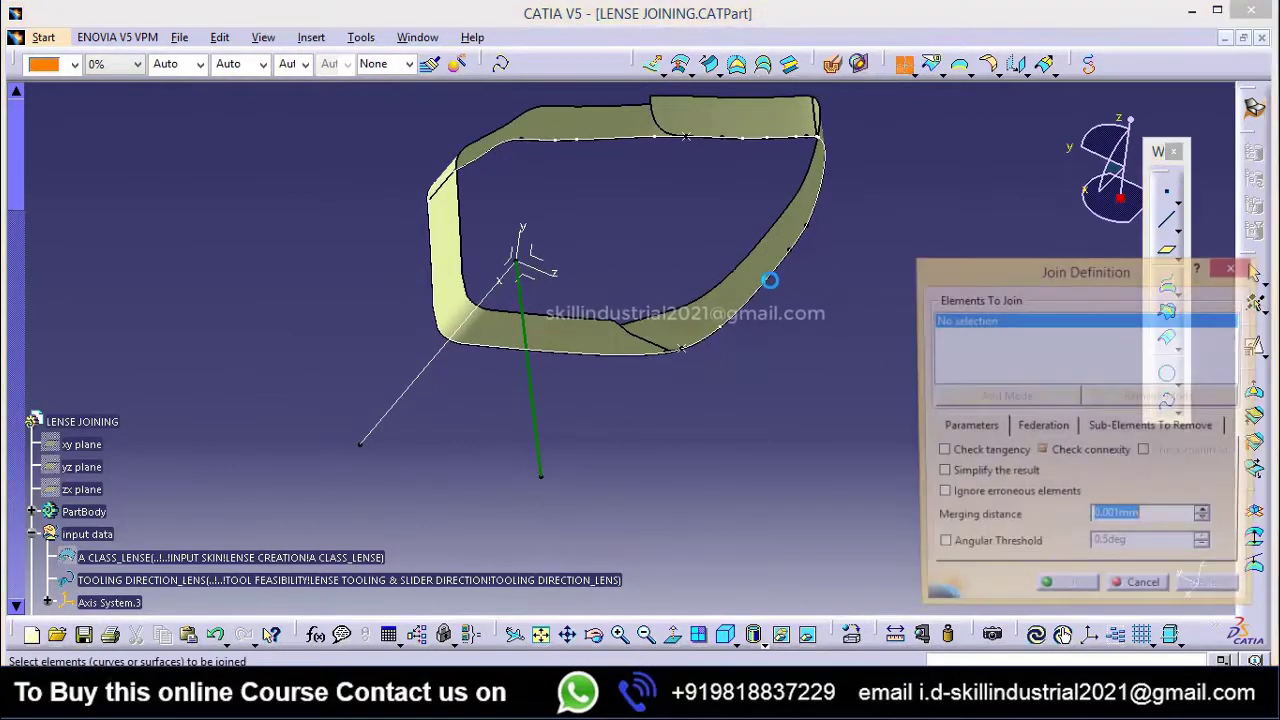
{"action": "left_click", "coordinate": [755, 287]}
{"action": "left_click", "coordinate": [612, 347]}
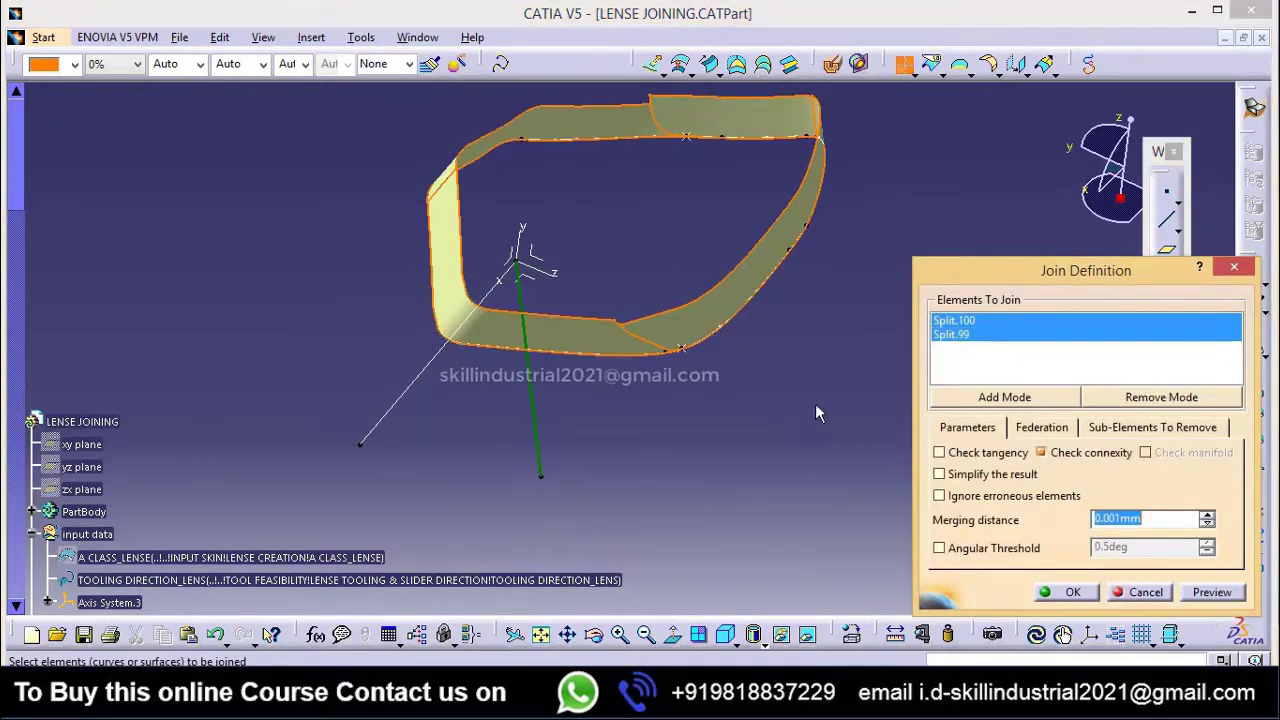
{"action": "left_click", "coordinate": [1072, 593]}
Step: Examine the joined wall Join.50 and its corner transitions from several angles
{"action": "scroll", "coordinate": [693, 428], "scroll_direction": "up", "scroll_amount": 1}
{"action": "mouse_move", "coordinate": [693, 428]}
{"action": "middle_mouse_down"}
{"action": "mouse_move", "coordinate": [668, 357]}
{"action": "mouse_move", "coordinate": [692, 405]}
{"action": "middle_mouse_up"}
{"action": "scroll", "coordinate": [183, 504], "scroll_direction": "down", "scroll_amount": 20}
{"action": "scroll", "coordinate": [183, 504], "scroll_direction": "down", "scroll_amount": 5}
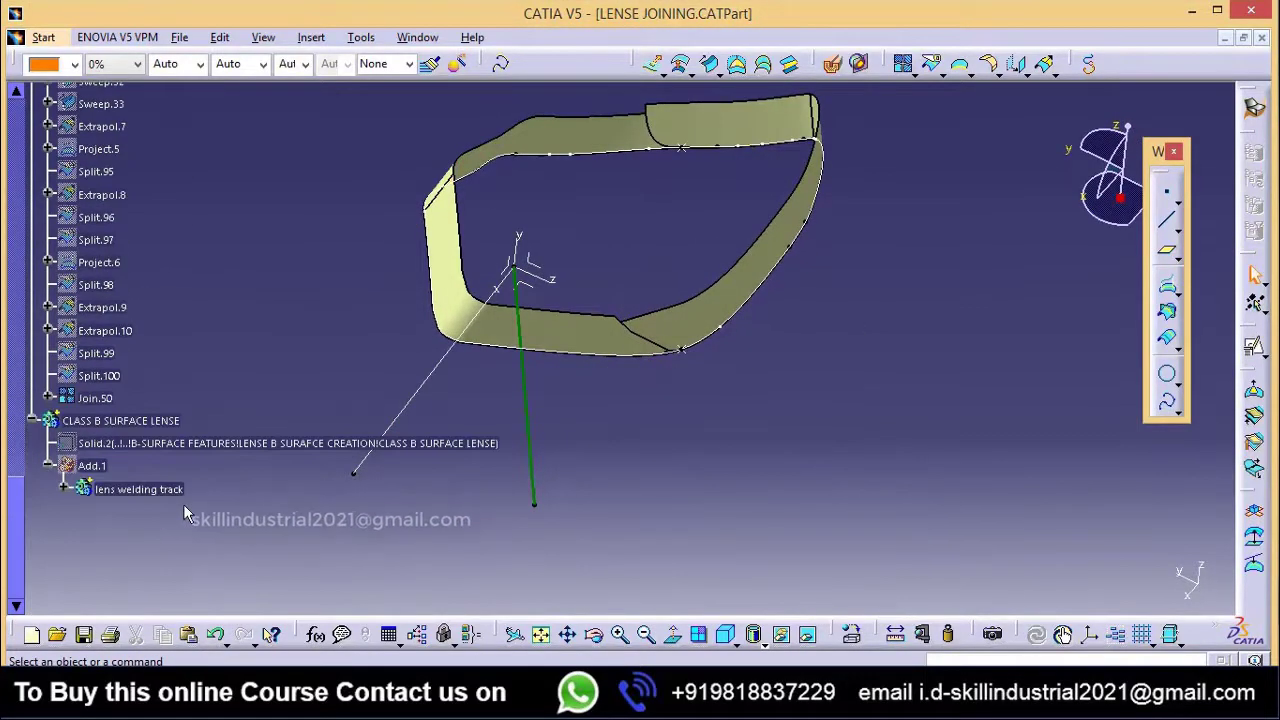
{"action": "left_click", "coordinate": [112, 451]}
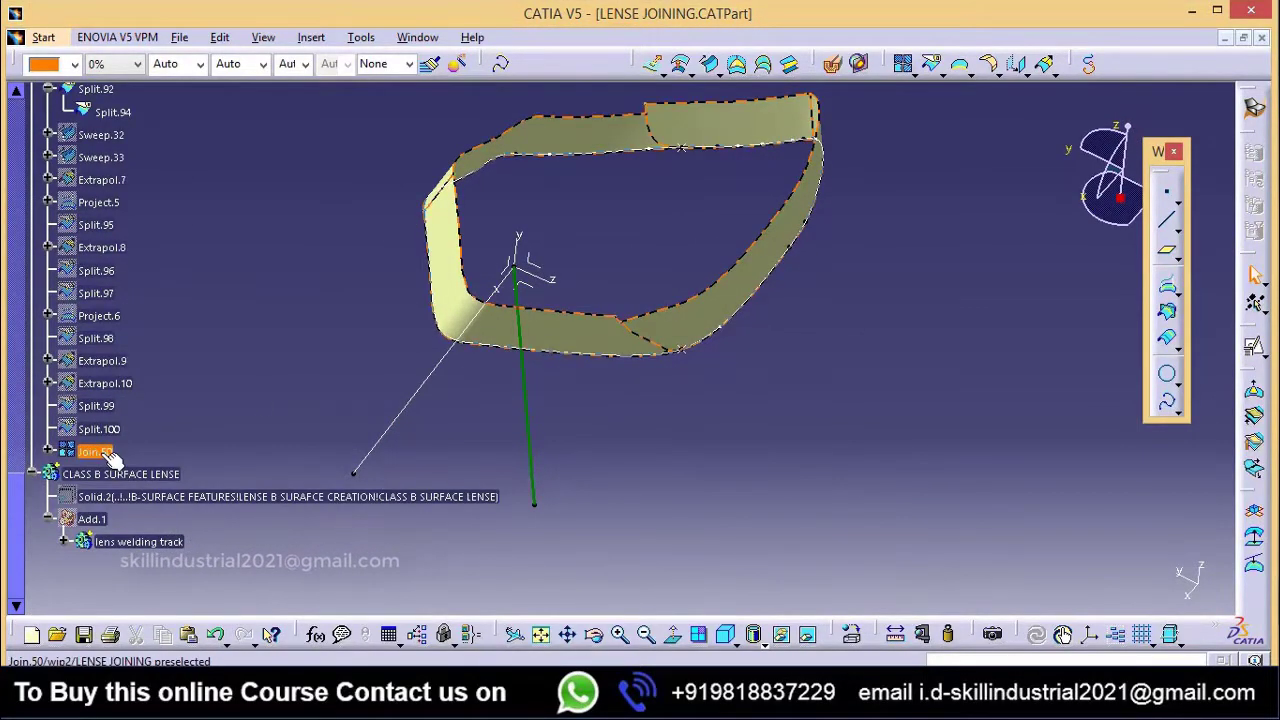
{"action": "middle_click_drag", "start_coordinate": [660, 320], "coordinate": [562, 283]}
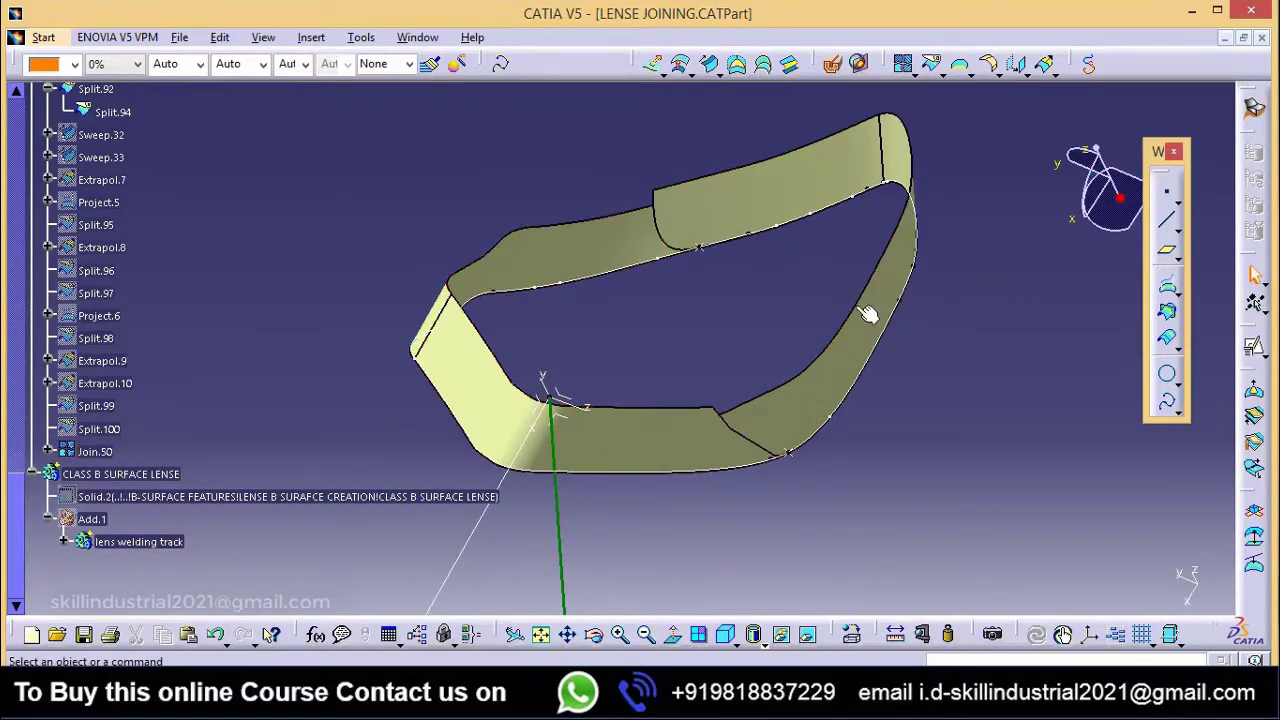
{"action": "middle_click_drag", "start_coordinate": [758, 287], "coordinate": [423, 309]}
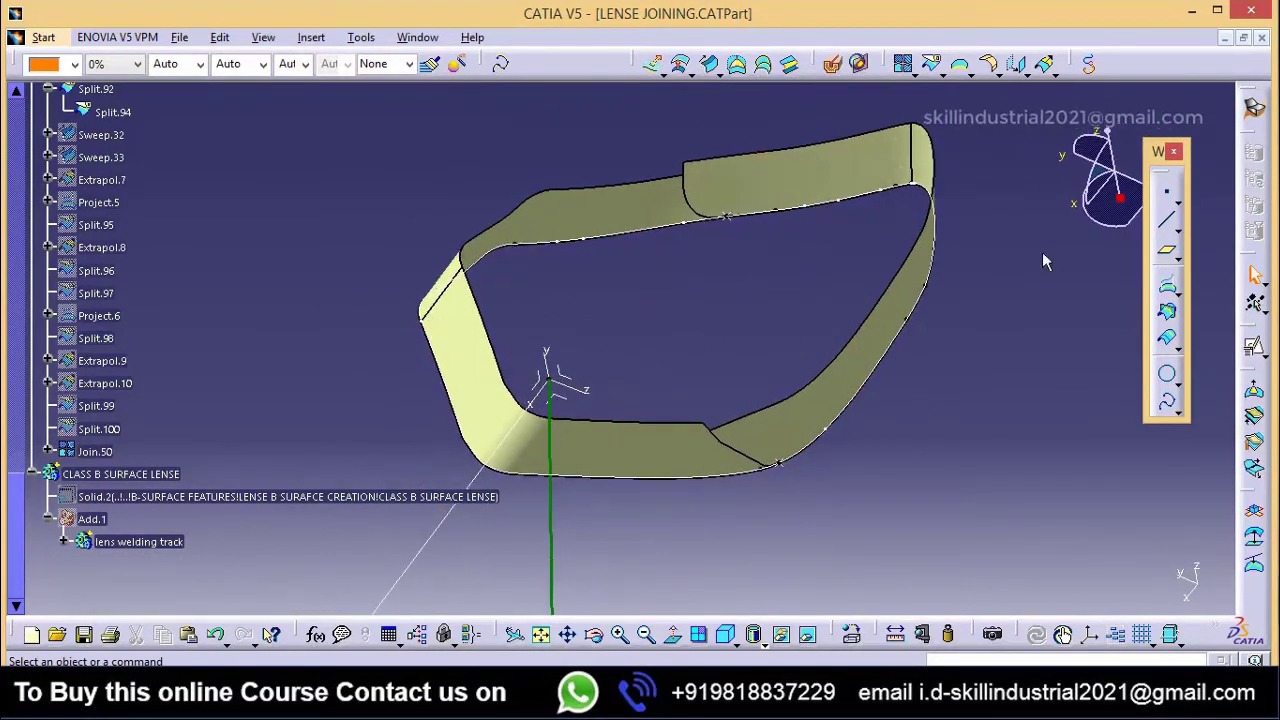
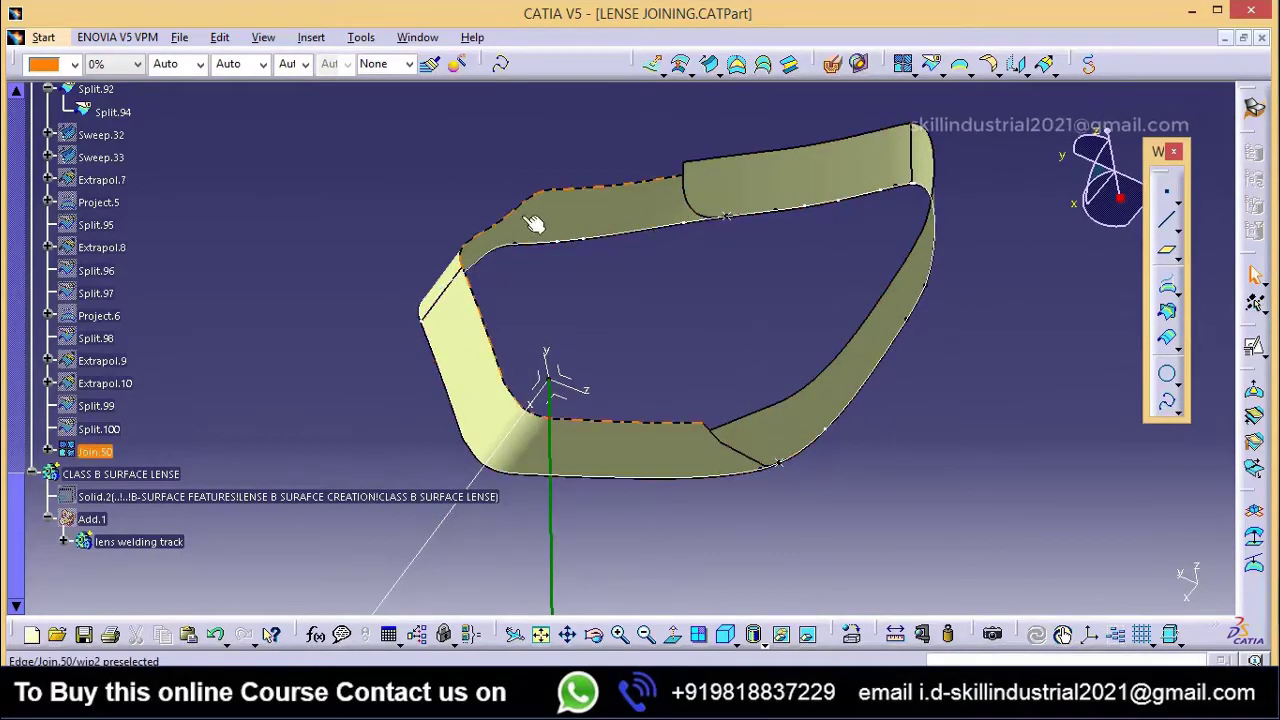
{"action": "middle_click_drag", "start_coordinate": [858, 380], "coordinate": [826, 384]}
{"action": "middle_click_drag", "start_coordinate": [754, 318], "coordinate": [724, 321]}
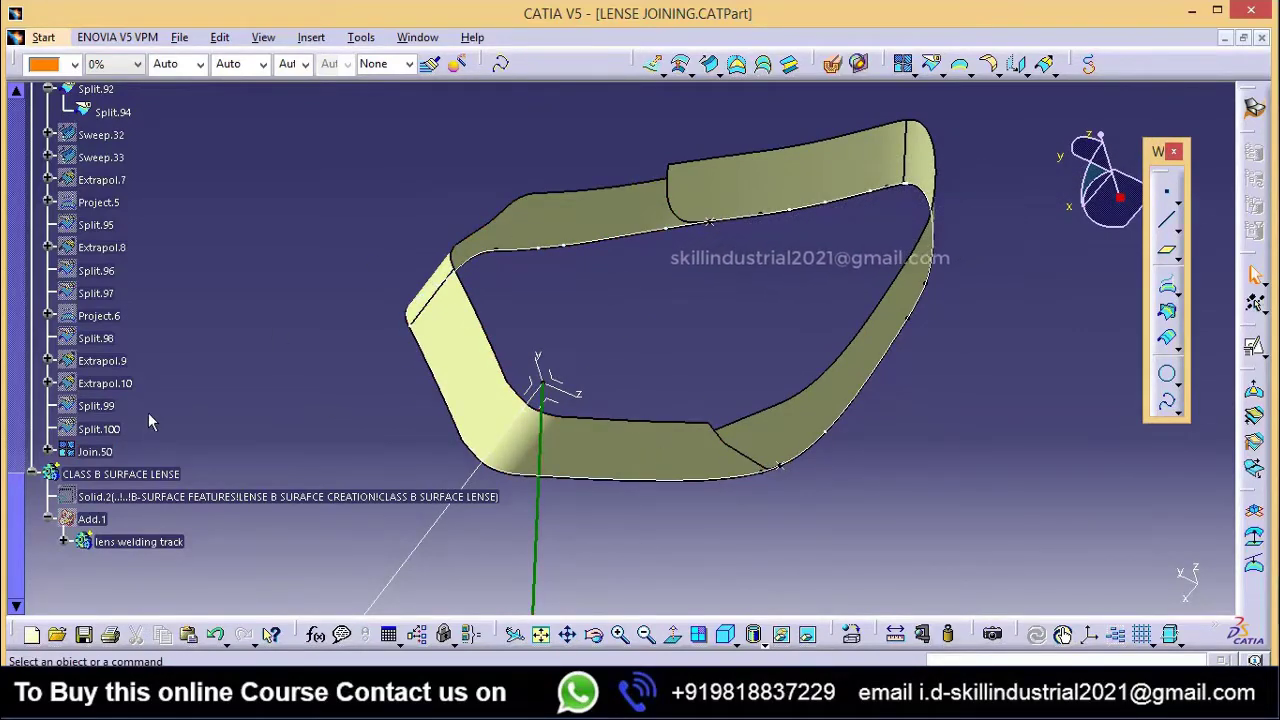
Step: Show the hidden Sweep.31 surface of the wip2 set
{"action": "scroll", "coordinate": [155, 418], "scroll_direction": "up", "scroll_amount": 1}
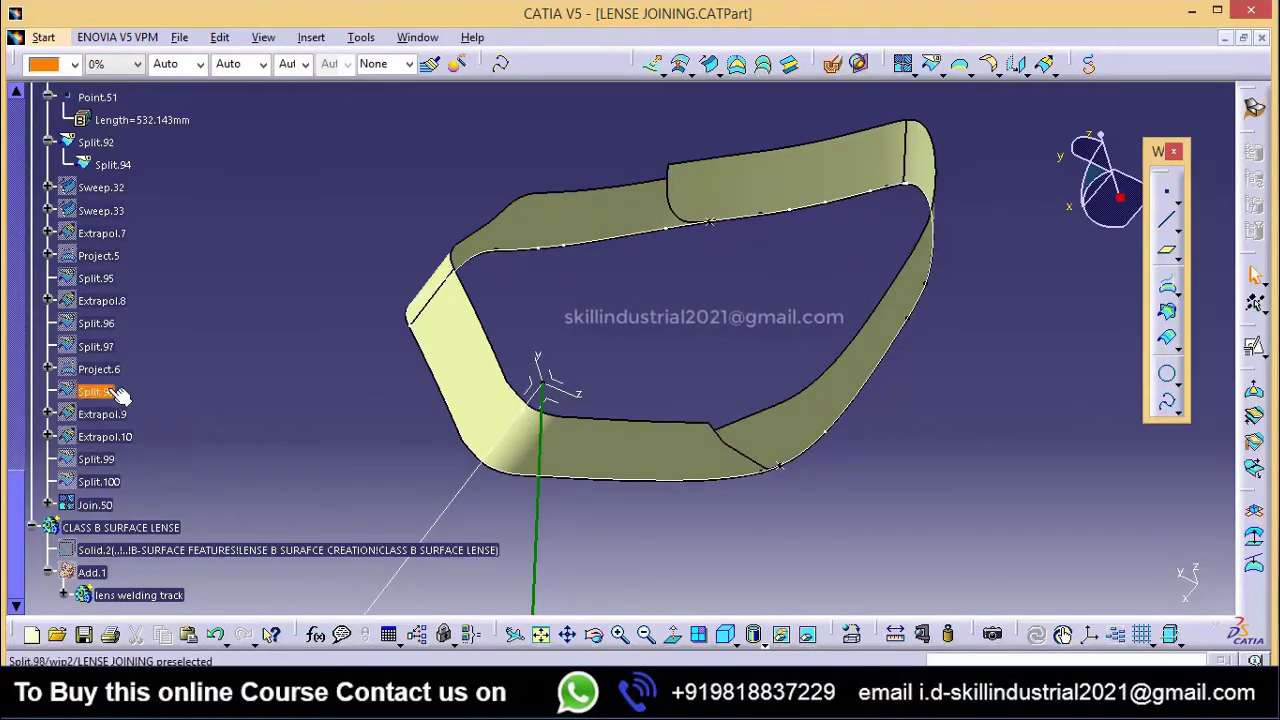
{"action": "scroll", "coordinate": [137, 442], "scroll_direction": "up", "scroll_amount": 5}
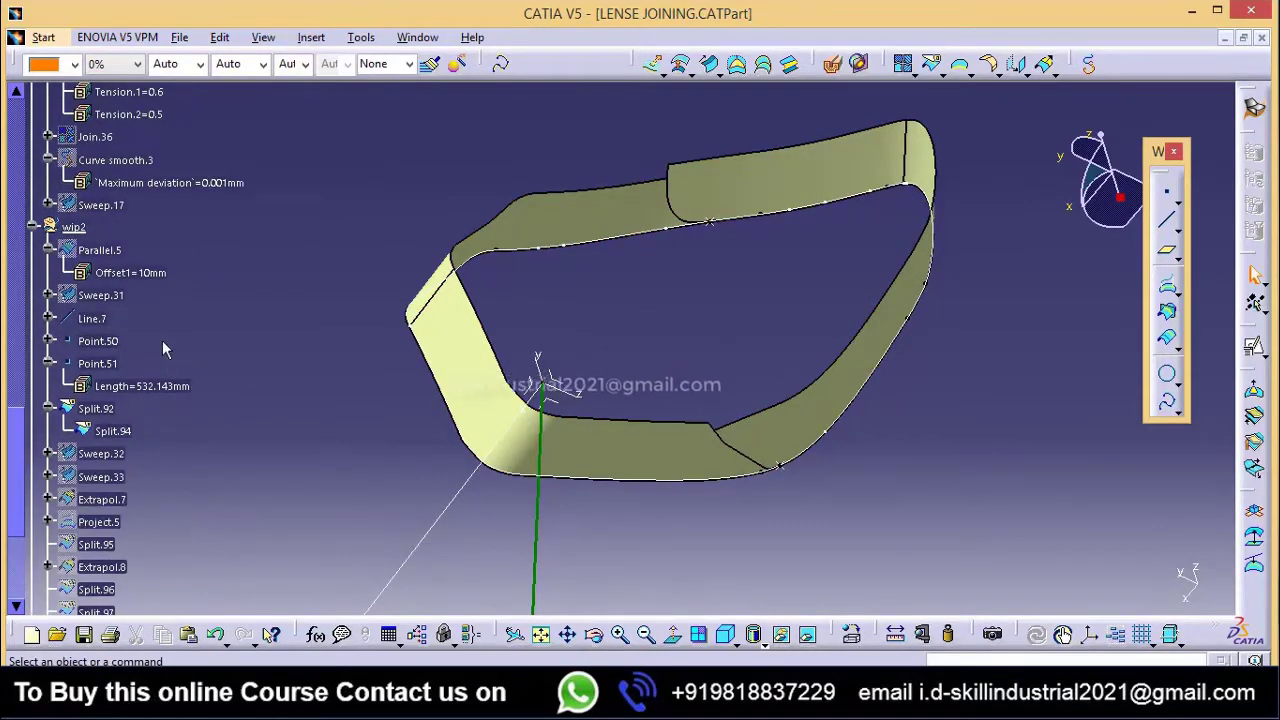
{"action": "left_click", "coordinate": [100, 295]}
{"action": "right_click", "coordinate": [100, 295]}
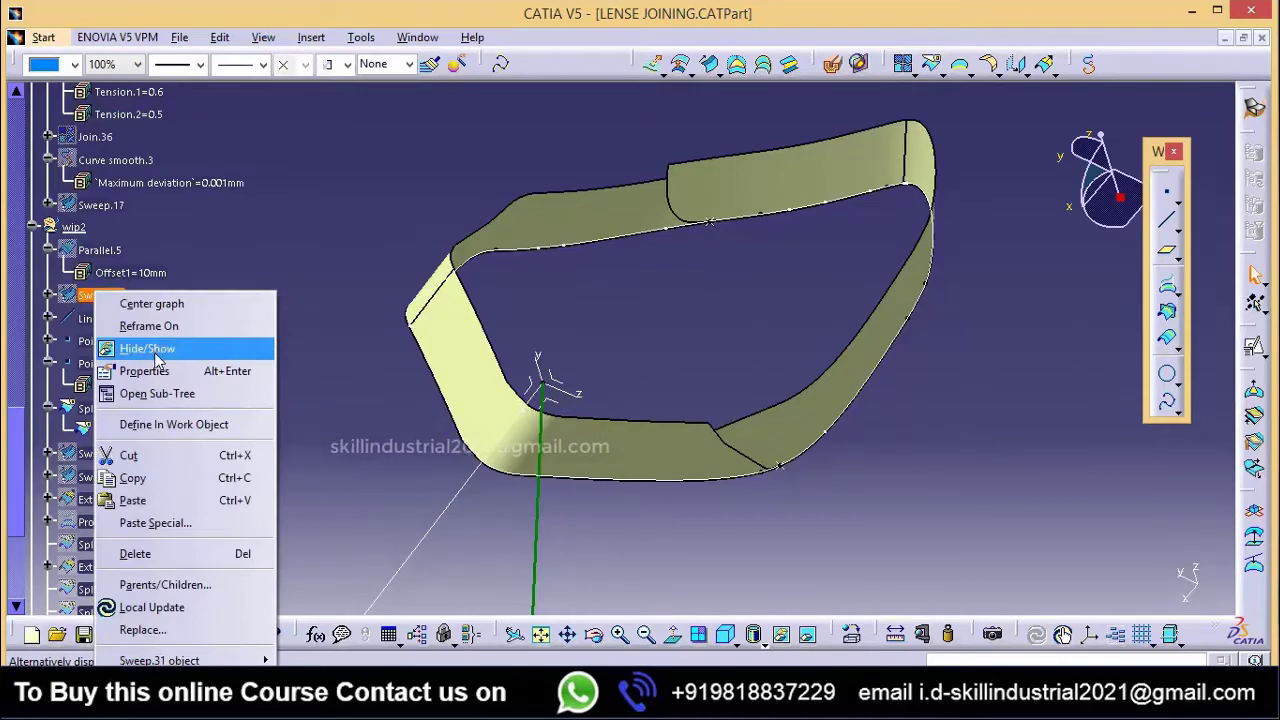
{"action": "left_click", "coordinate": [160, 350]}
{"action": "left_click", "coordinate": [110, 297]}
Step: Join Sweep.31 with a 0.001 mm merging distance, removing its distorted rounded corner face as a sub-element
{"action": "middle_click_drag", "start_coordinate": [508, 274], "coordinate": [490, 310]}
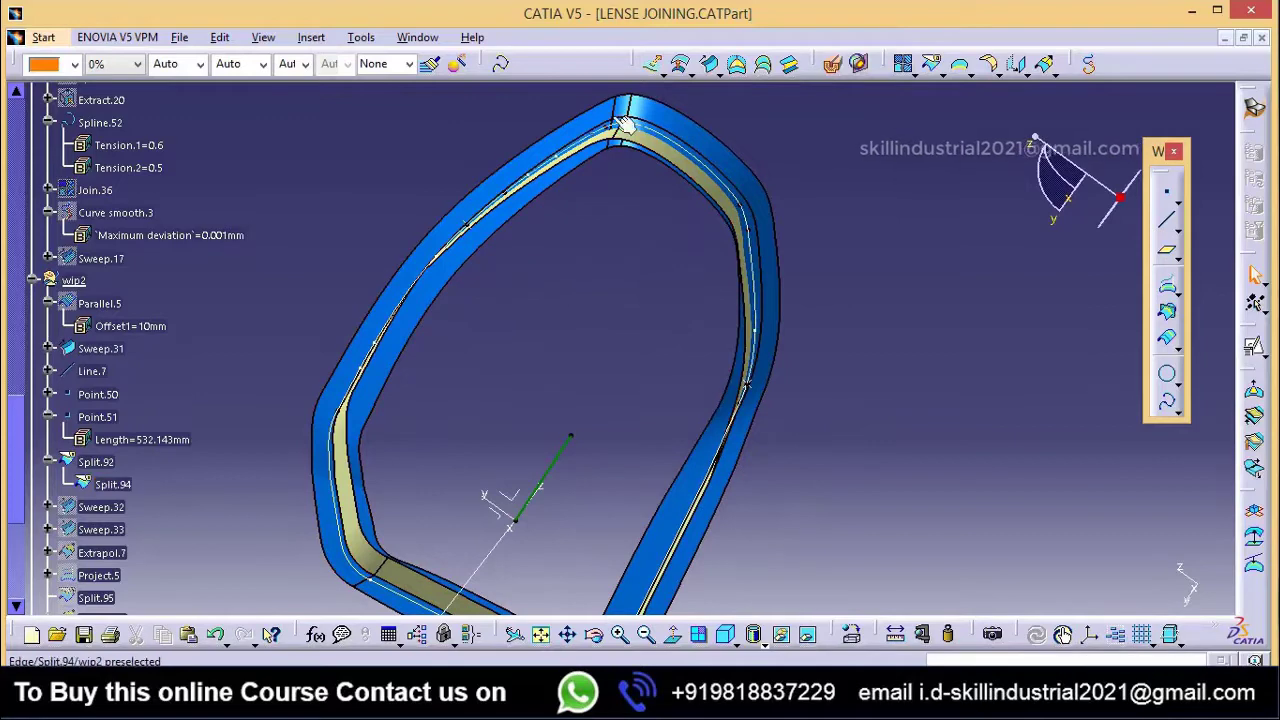
{"action": "middle_click_drag", "start_coordinate": [662, 541], "coordinate": [622, 376]}
{"action": "middle_click_drag", "start_coordinate": [577, 466], "coordinate": [560, 418]}
{"action": "scroll", "coordinate": [491, 394], "scroll_direction": "up", "scroll_amount": 1}
{"action": "scroll", "coordinate": [257, 416], "scroll_direction": "up", "scroll_amount": 1}
{"action": "scroll", "coordinate": [256, 424], "scroll_direction": "down", "scroll_amount": 4}
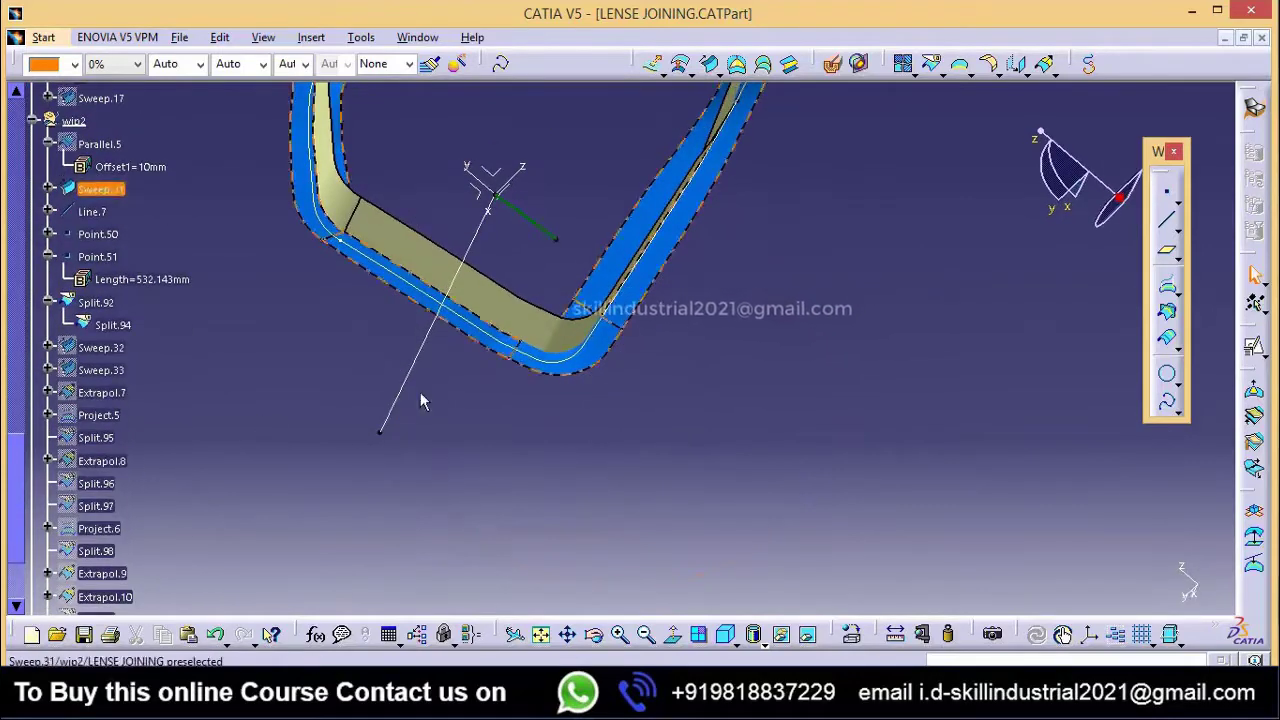
{"action": "left_click", "coordinate": [904, 63]}
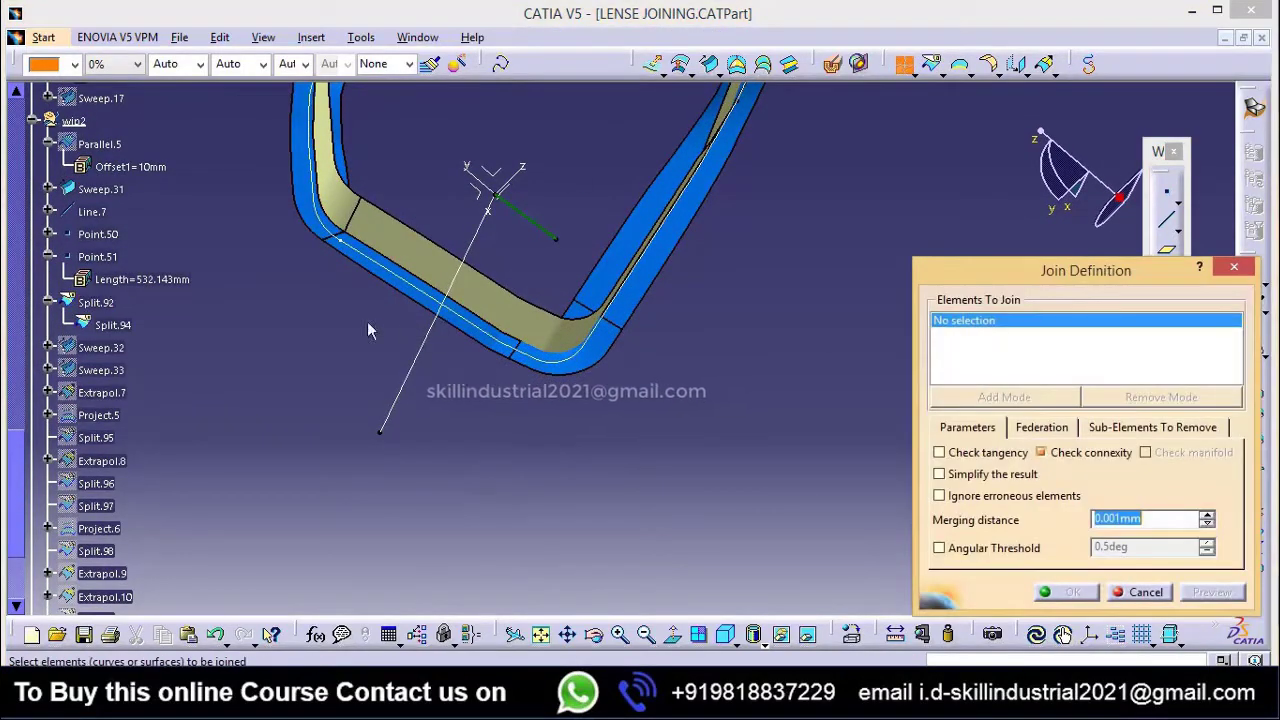
{"action": "left_click", "coordinate": [638, 248]}
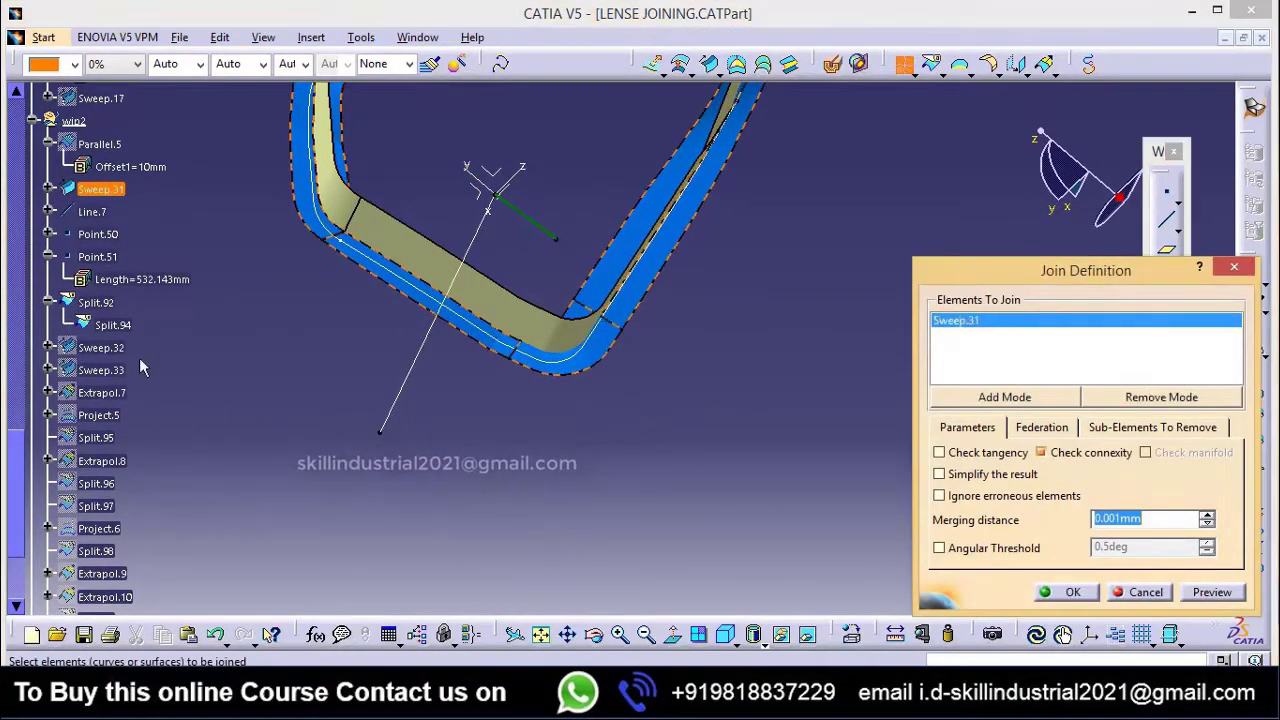
{"action": "left_click", "coordinate": [1183, 427]}
{"action": "middle_click_drag", "start_coordinate": [659, 328], "coordinate": [544, 376]}
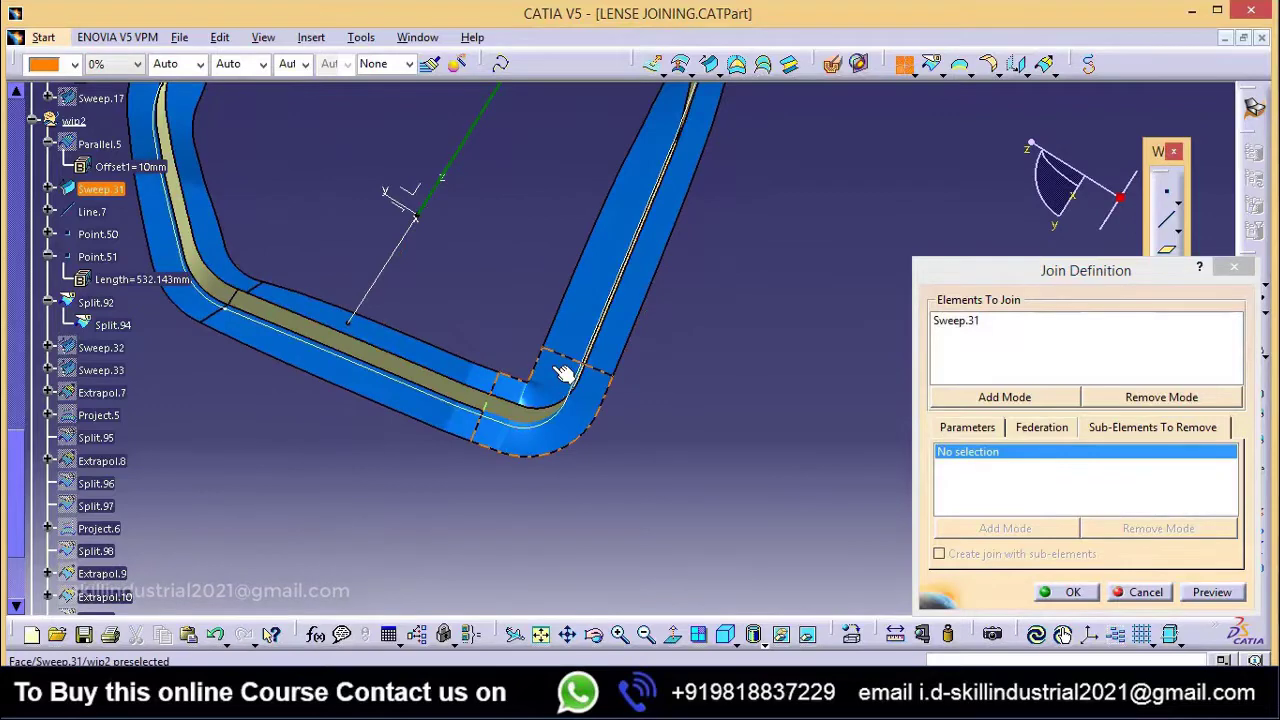
{"action": "left_click", "coordinate": [563, 372]}
{"action": "left_click", "coordinate": [1068, 594]}
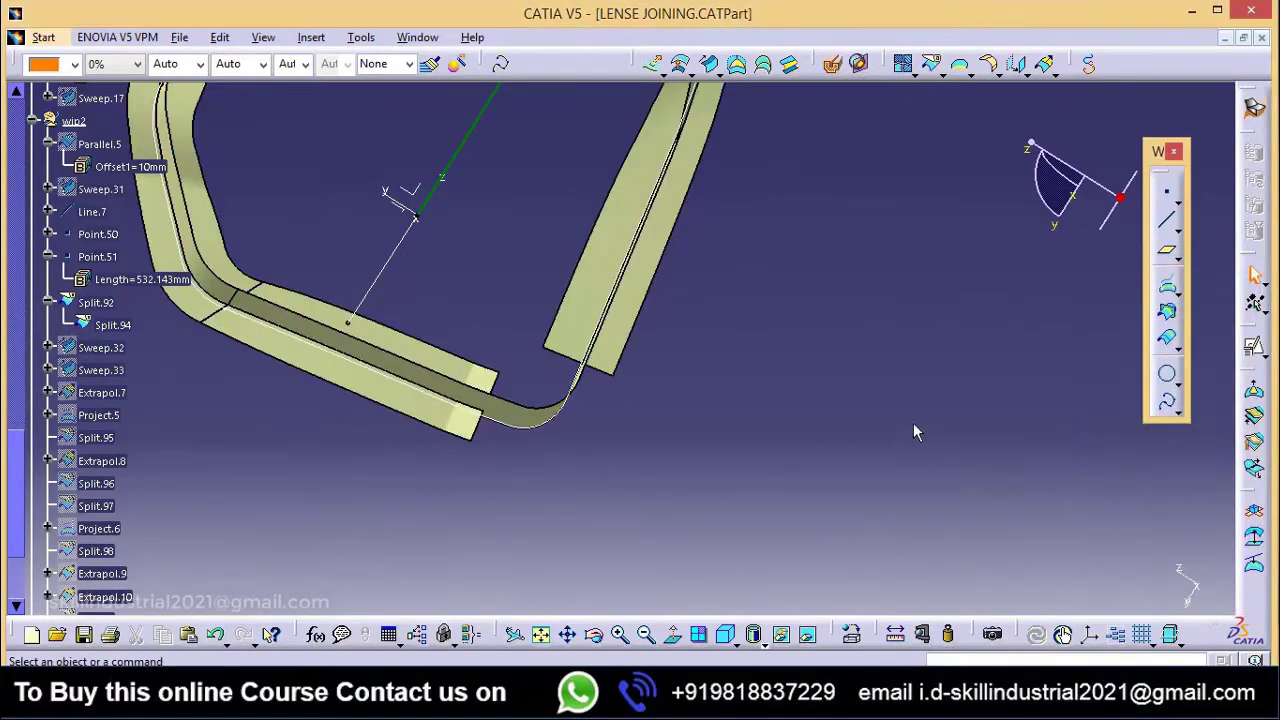
Step: Hide the wall surface Join.50 to leave the open corner of the swept strip clear
{"action": "middle_click_drag", "start_coordinate": [532, 360], "coordinate": [556, 400]}
{"action": "scroll", "coordinate": [195, 469], "scroll_direction": "down", "scroll_amount": 6}
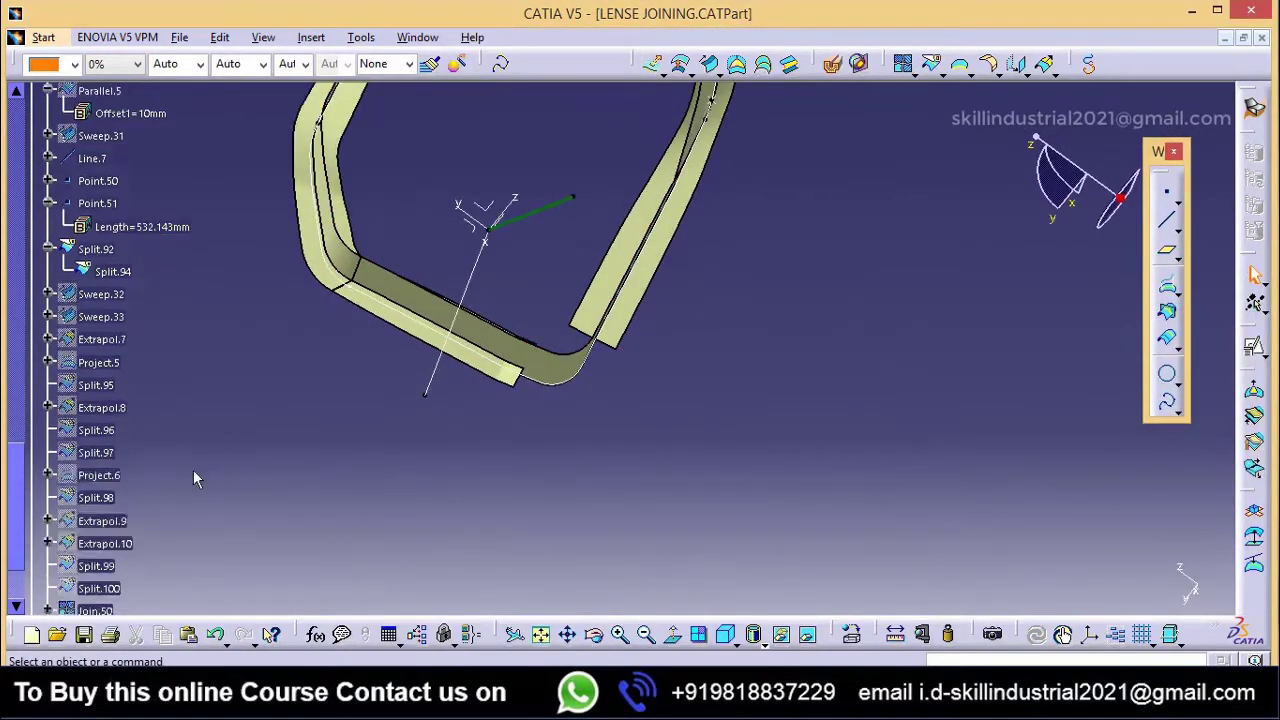
{"action": "scroll", "coordinate": [197, 468], "scroll_direction": "up", "scroll_amount": 3}
{"action": "left_click", "coordinate": [100, 452]}
{"action": "right_click", "coordinate": [100, 452]}
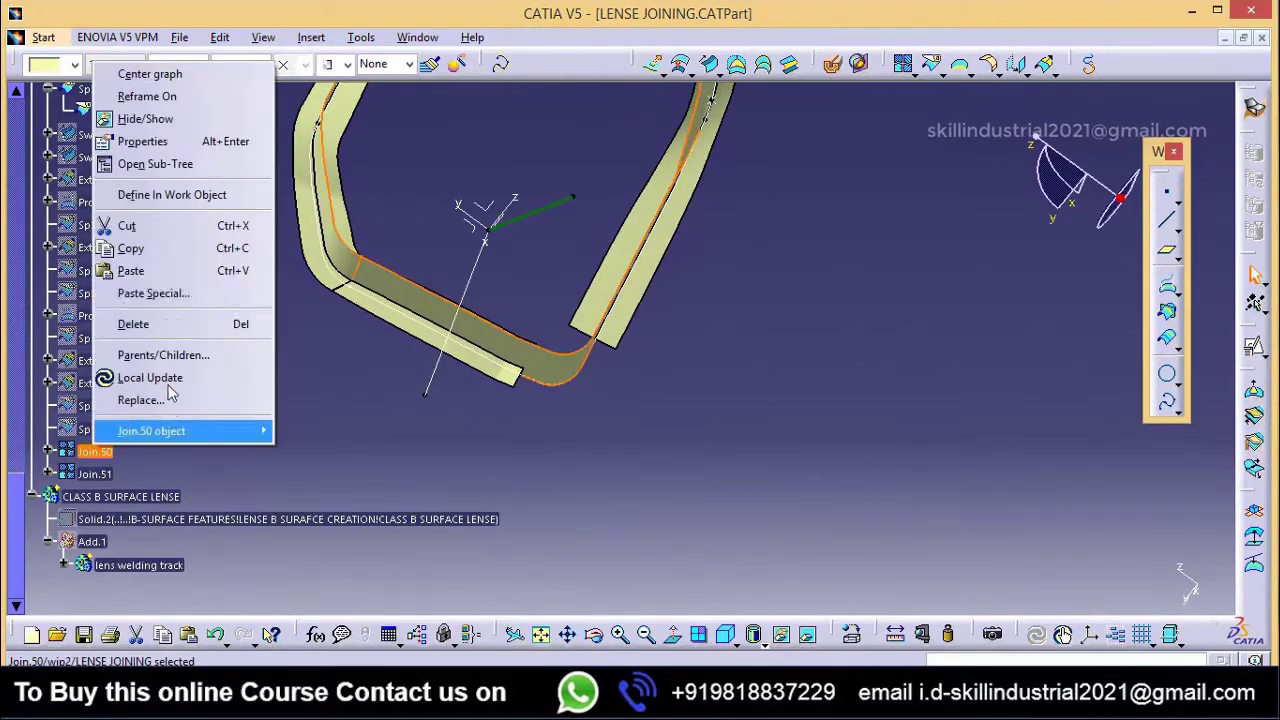
{"action": "left_click", "coordinate": [143, 124]}
Step: Bridge the inner corners of the strip gap with a spline tangent to both inner edges, reversing the tangents to form a smooth arc
{"action": "middle_click_drag", "start_coordinate": [626, 431], "coordinate": [612, 396]}
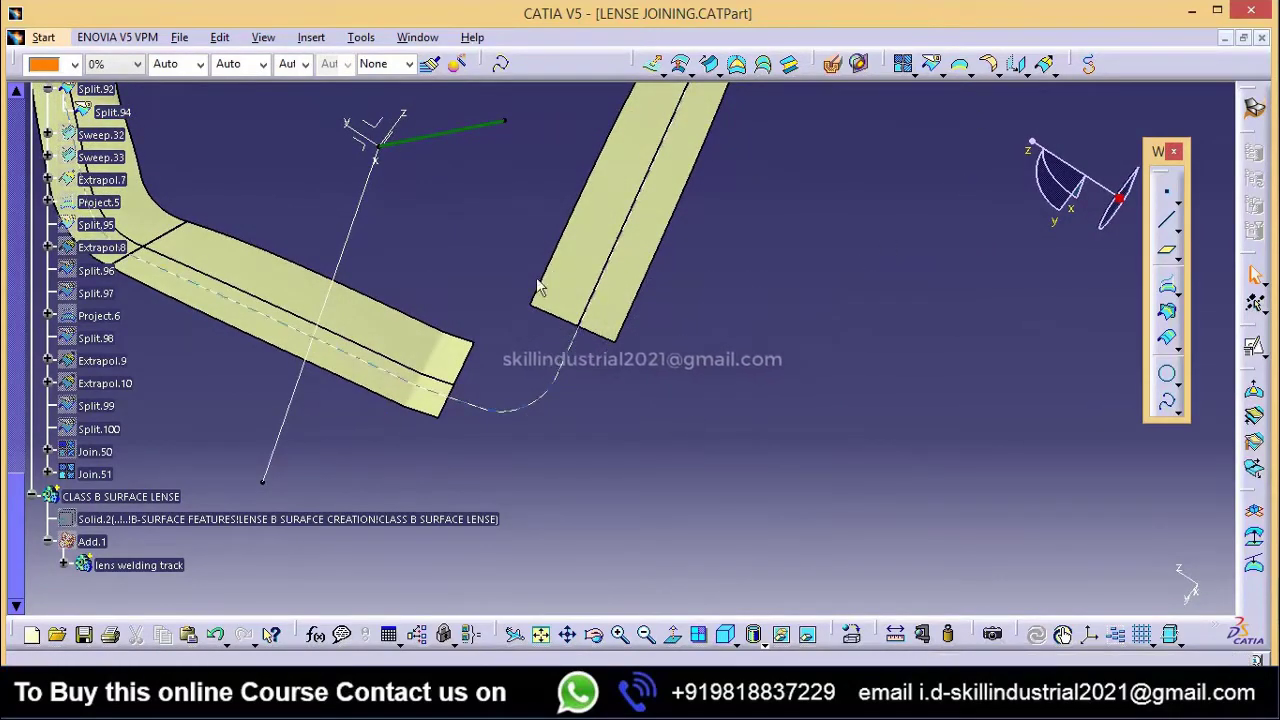
{"action": "middle_click_drag", "start_coordinate": [667, 328], "coordinate": [971, 190]}
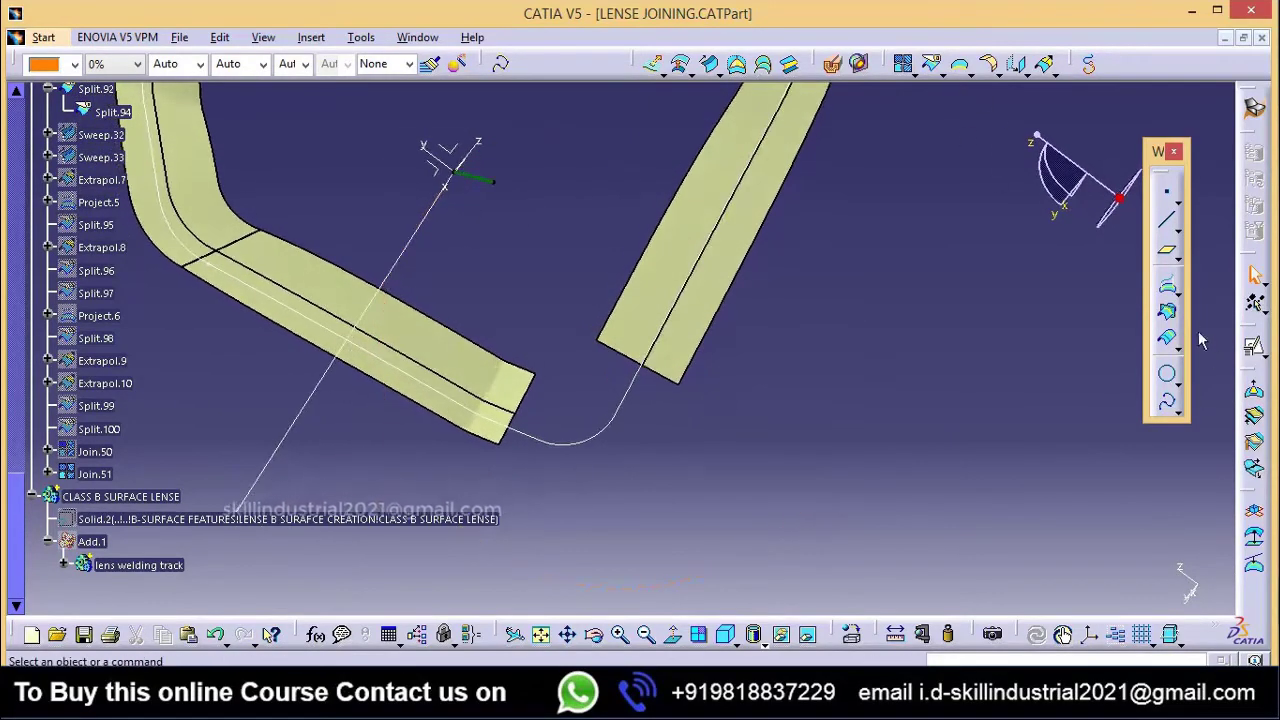
{"action": "left_click", "coordinate": [1170, 405]}
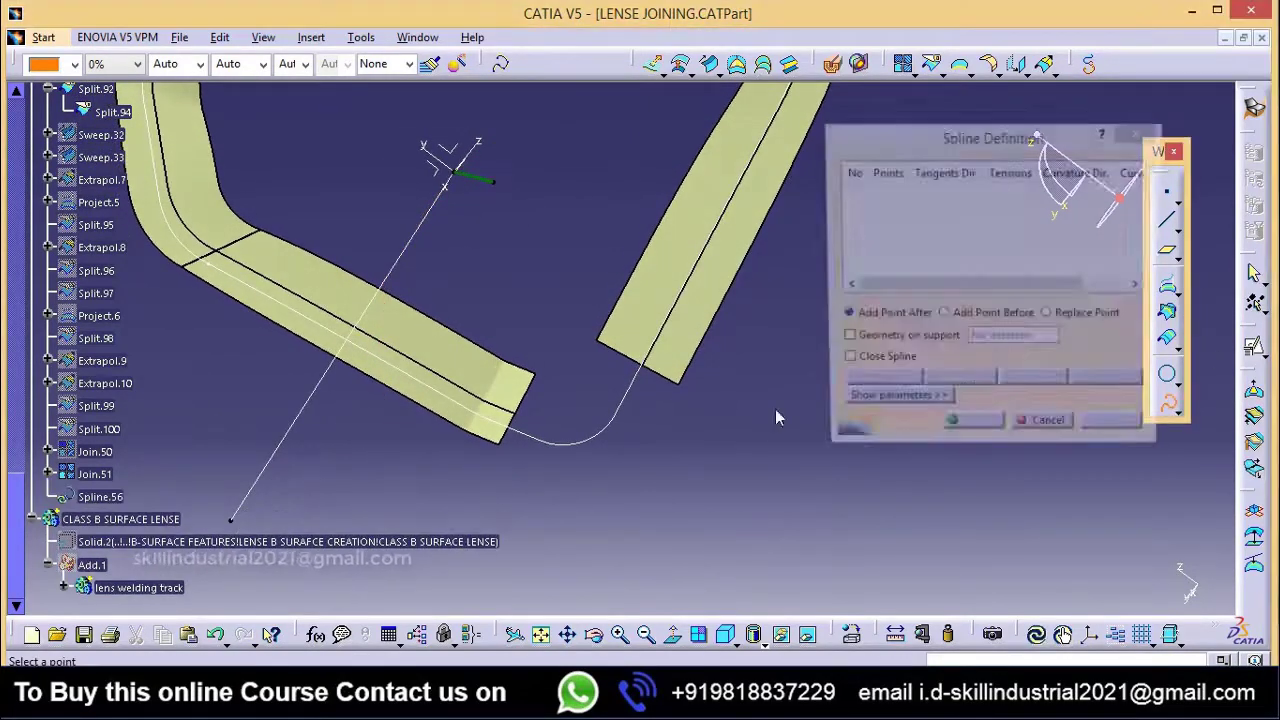
{"action": "middle_click_drag", "start_coordinate": [520, 420], "coordinate": [502, 395], "text": "ctrl"}
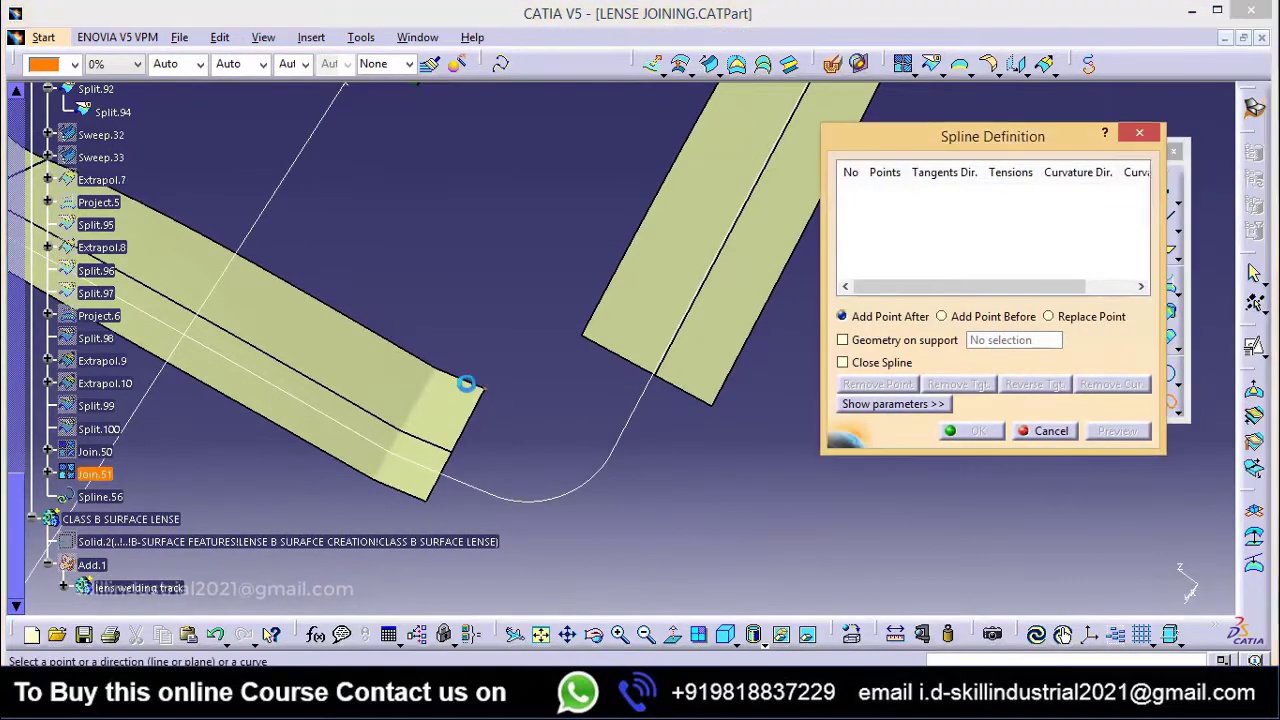
{"action": "left_click", "coordinate": [474, 388]}
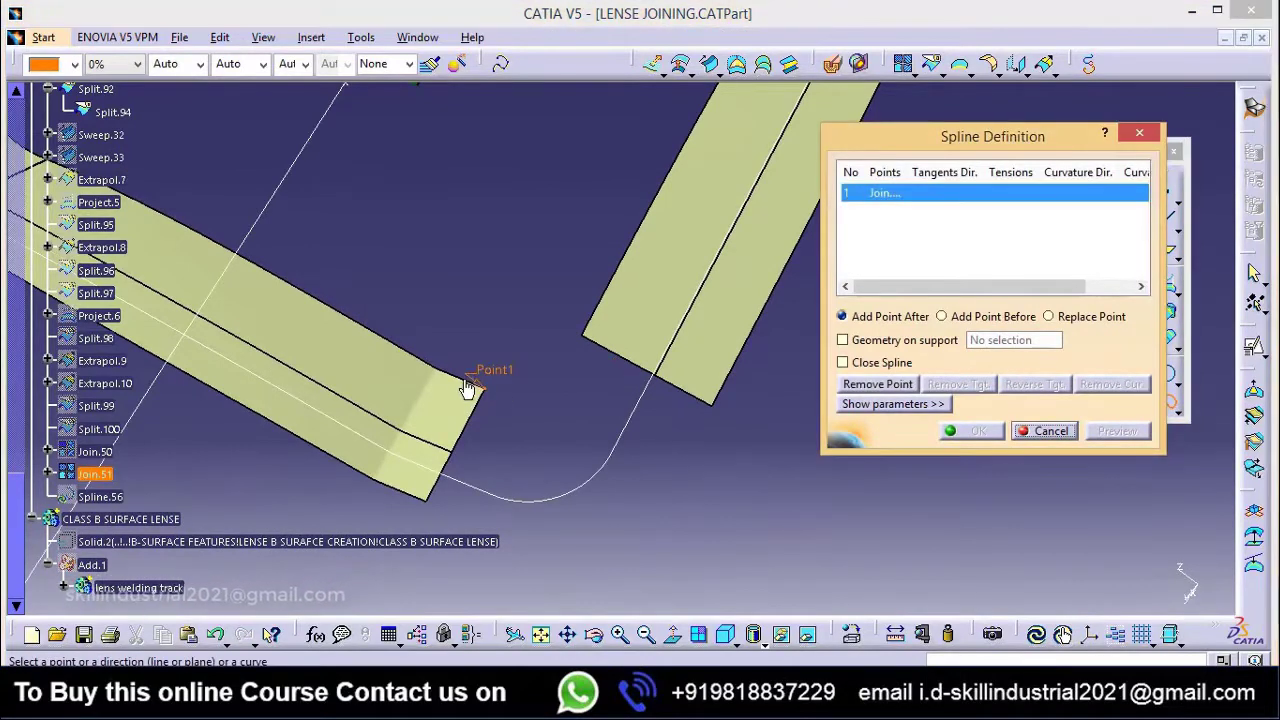
{"action": "left_click", "coordinate": [584, 334]}
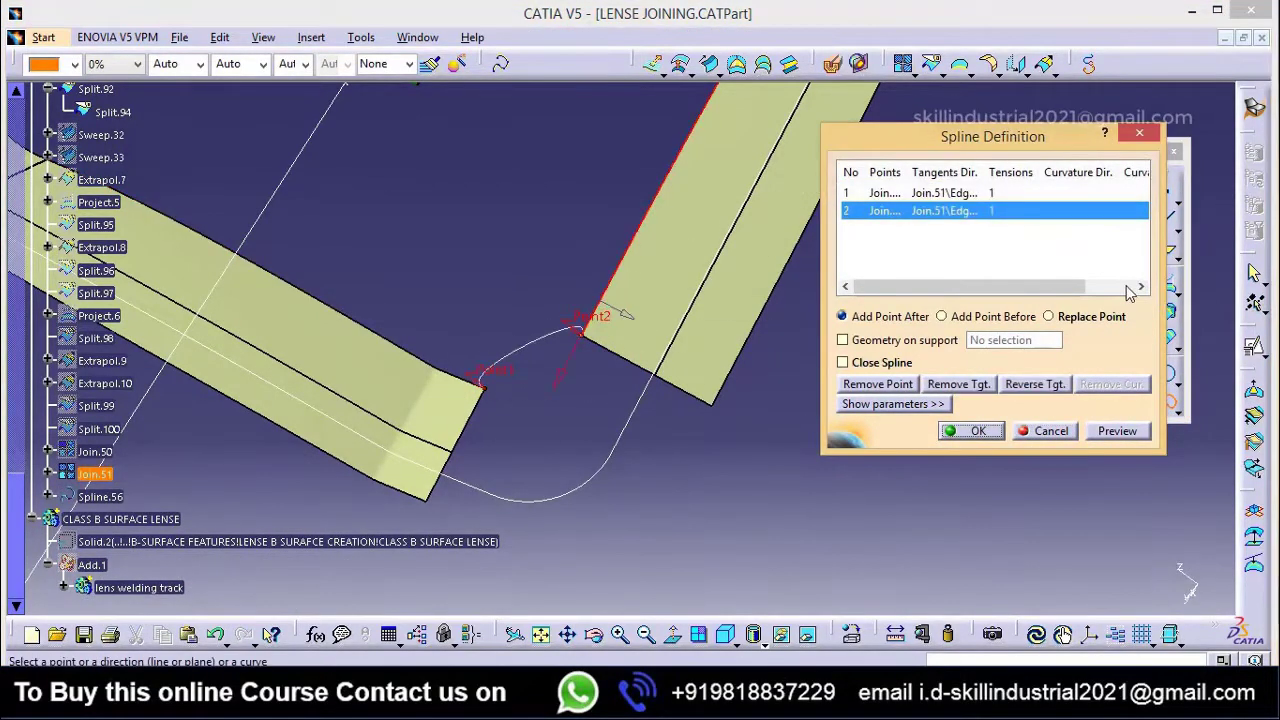
{"action": "left_click", "coordinate": [1043, 390]}
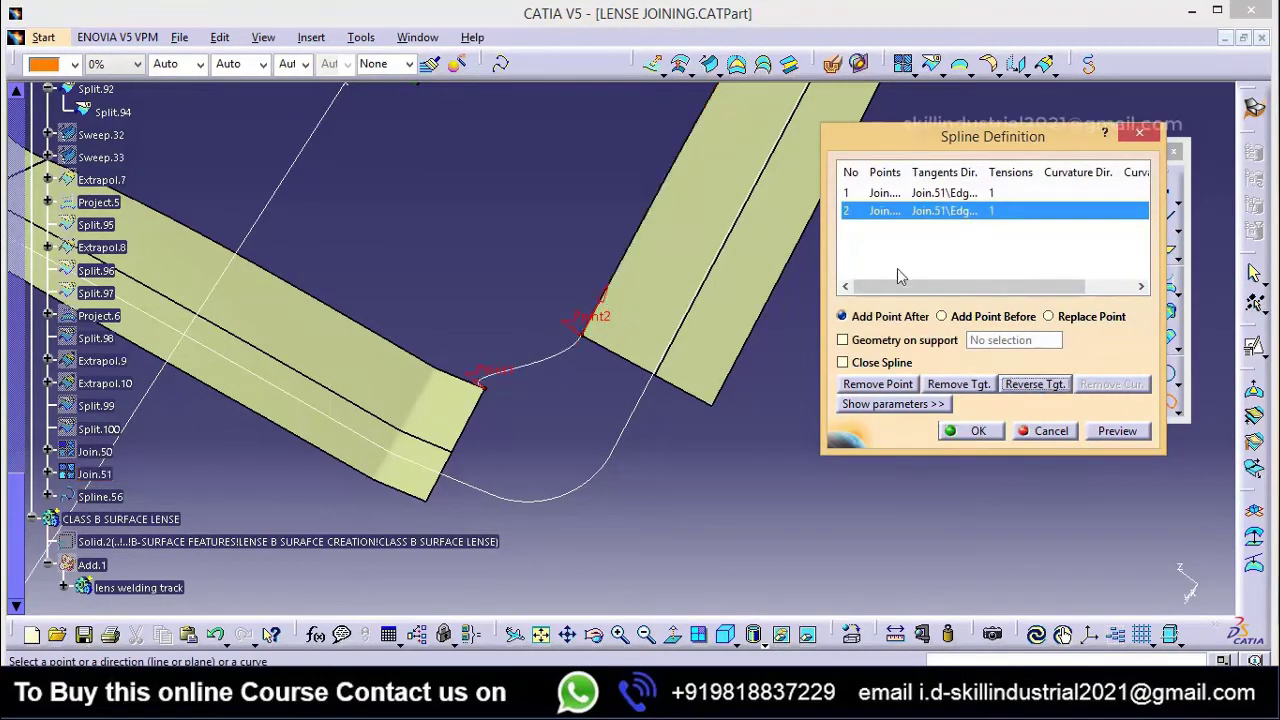
{"action": "left_click", "coordinate": [937, 194]}
{"action": "left_click", "coordinate": [978, 431]}
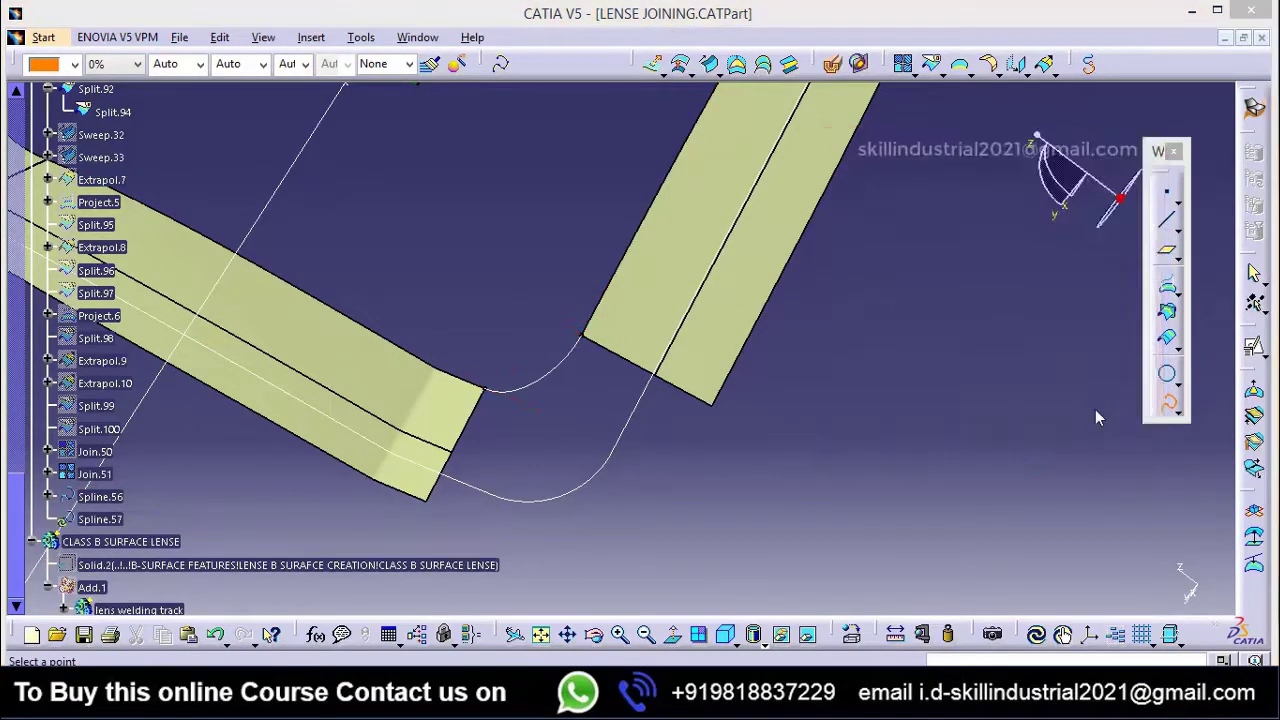
{"action": "left_click", "coordinate": [1022, 438]}
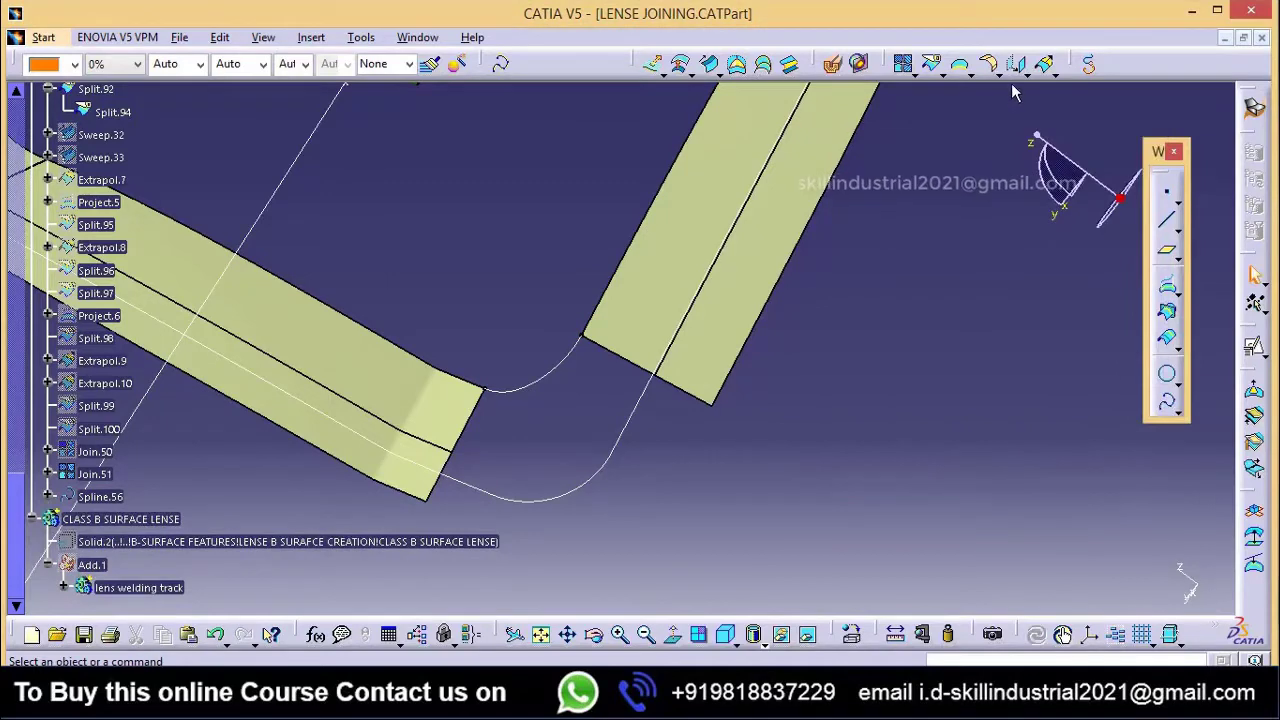
Step: Bridge the outer corners of the strip gap with a second spline tangent to both outer edges, reversing both tangent directions
{"action": "left_click", "coordinate": [1016, 64]}
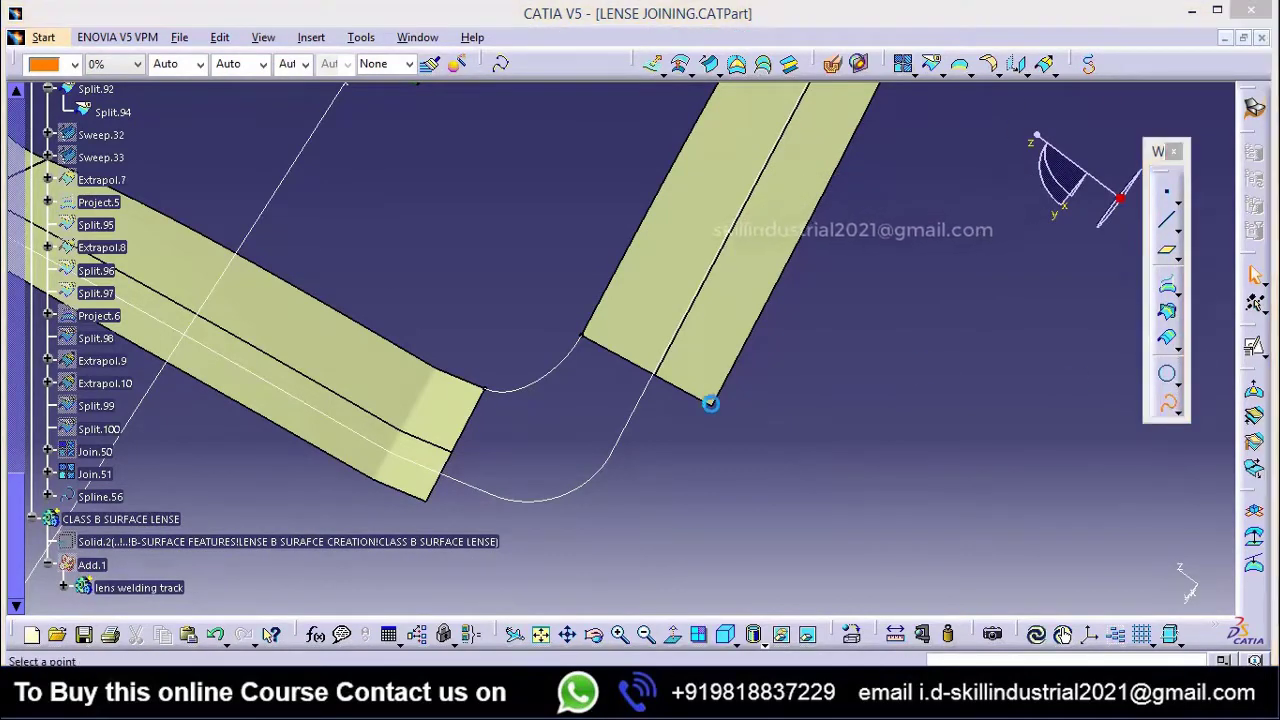
{"action": "left_click", "coordinate": [716, 406]}
{"action": "left_click", "coordinate": [734, 369]}
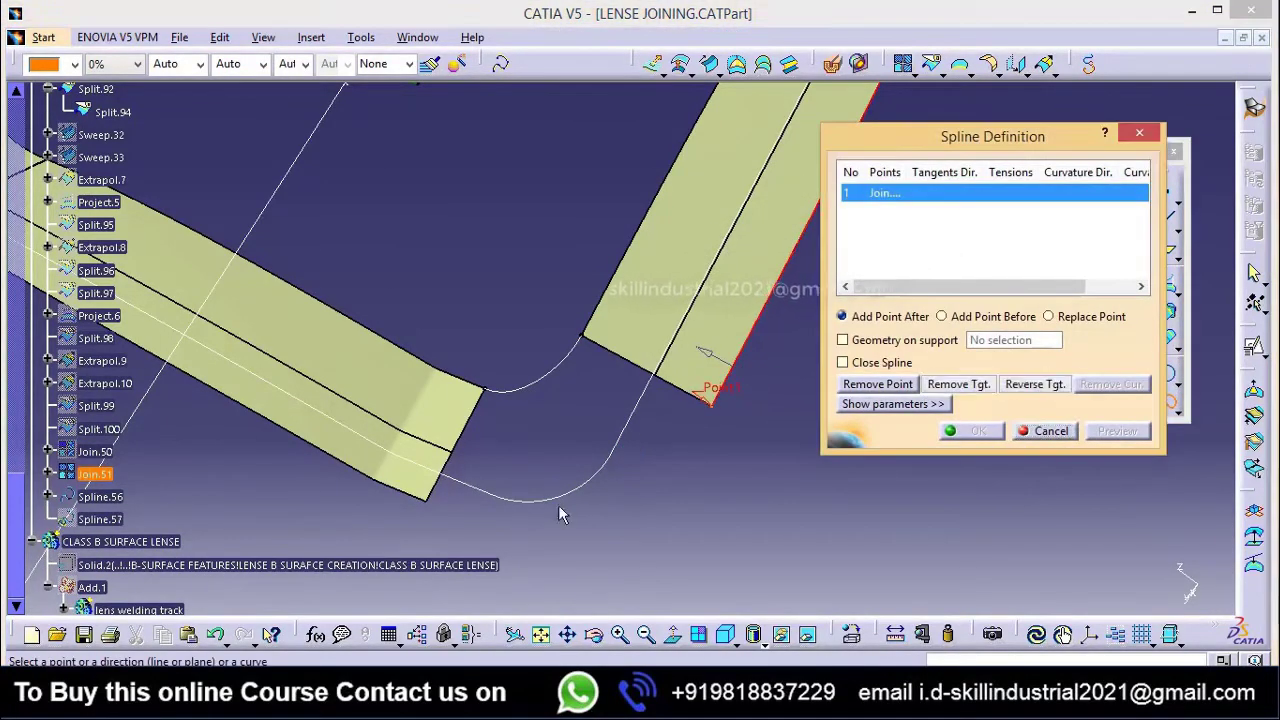
{"action": "left_click", "coordinate": [425, 500]}
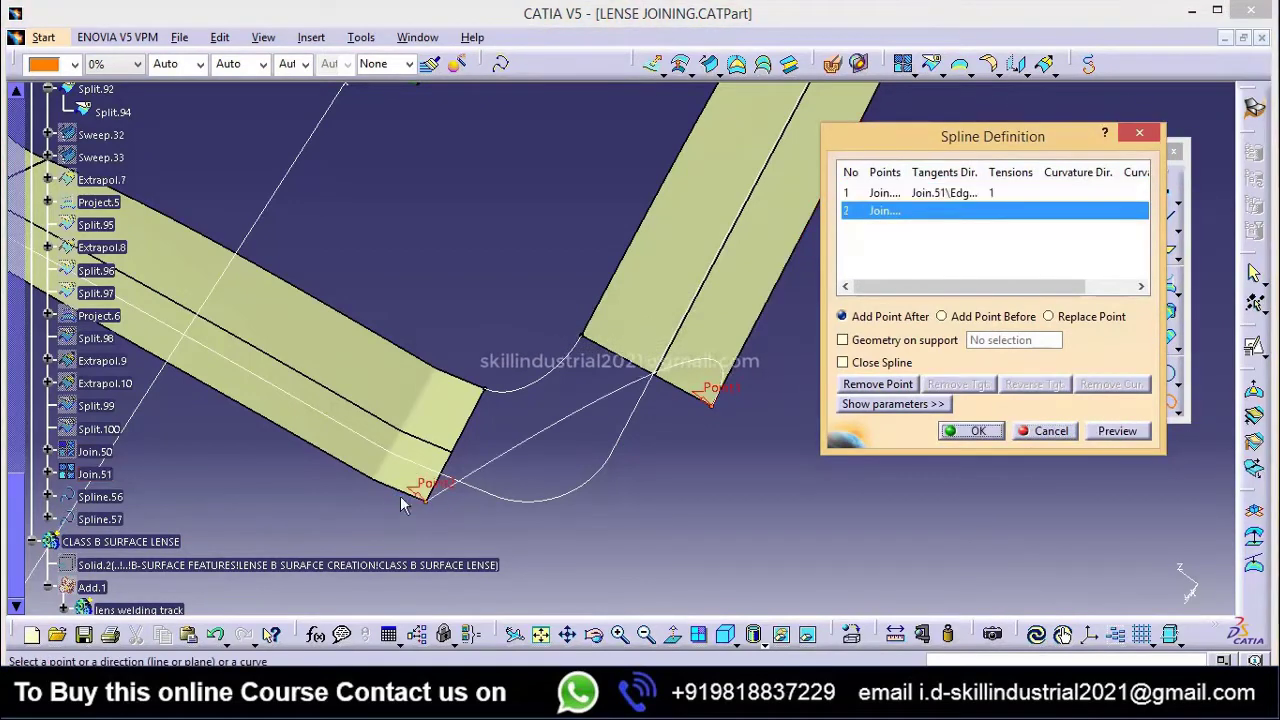
{"action": "left_click", "coordinate": [414, 492]}
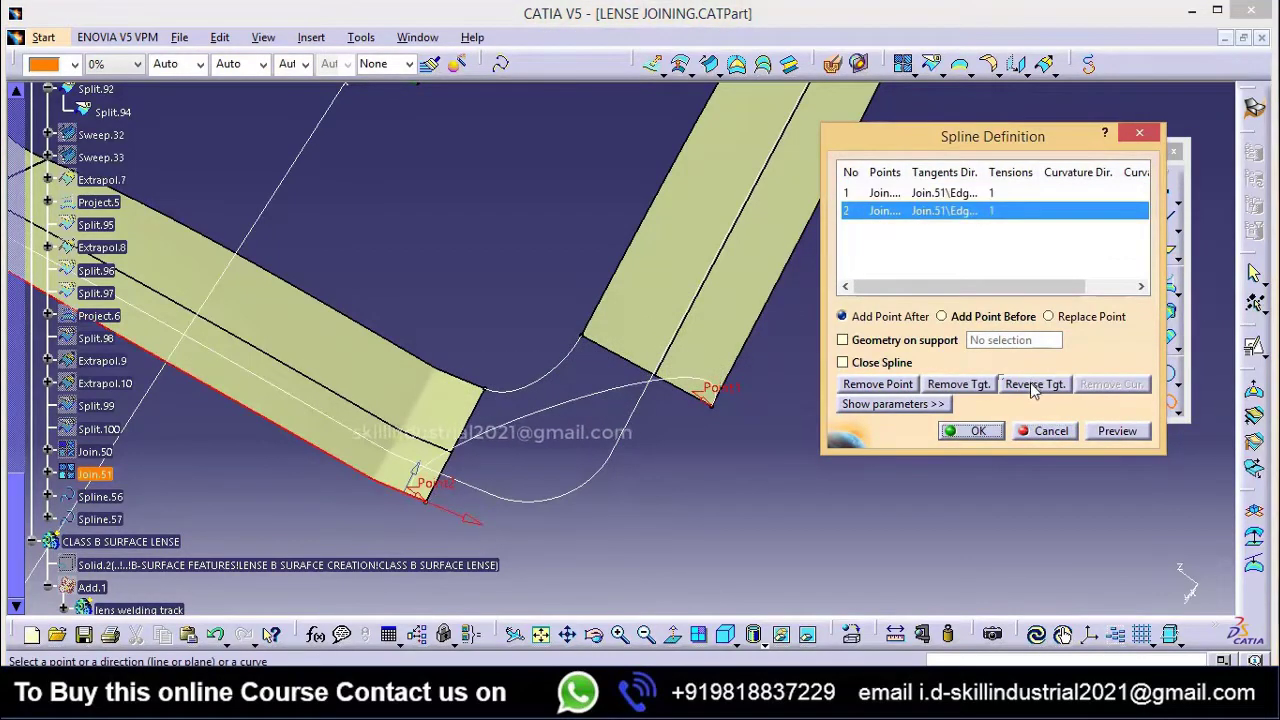
{"action": "left_click", "coordinate": [1033, 388]}
{"action": "left_click", "coordinate": [885, 193]}
{"action": "left_click", "coordinate": [1035, 385]}
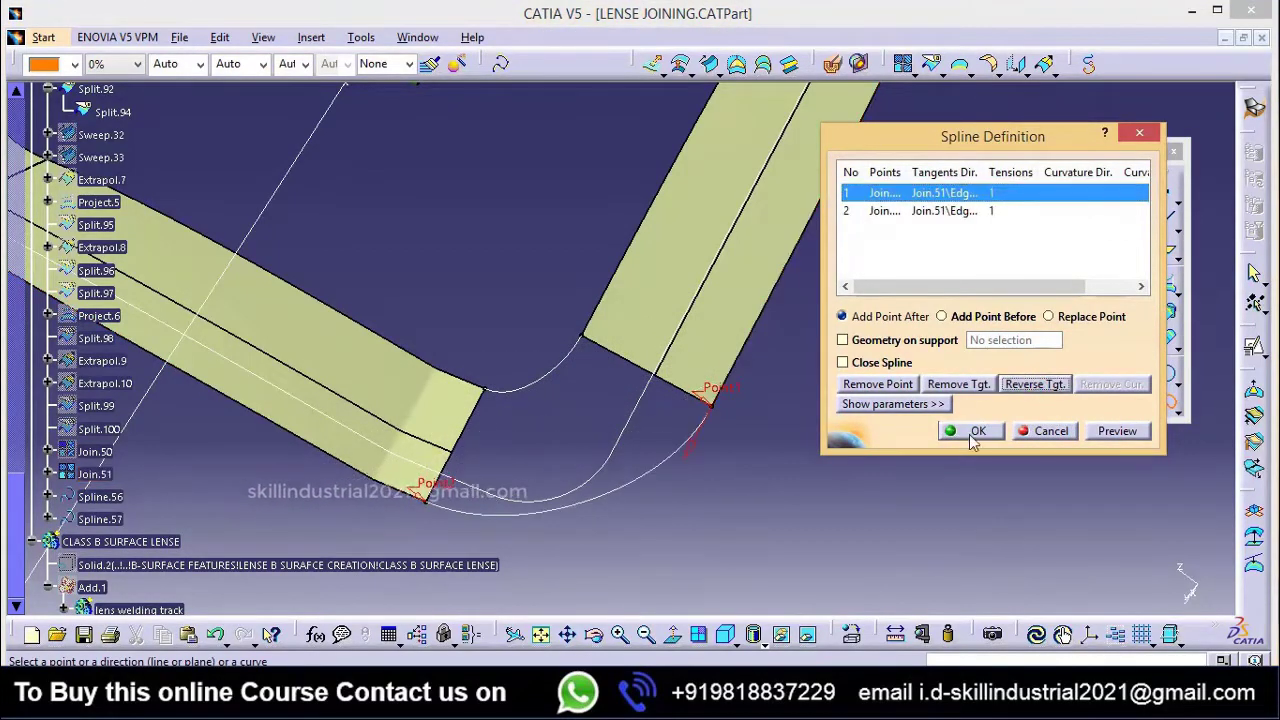
{"action": "left_click", "coordinate": [887, 404]}
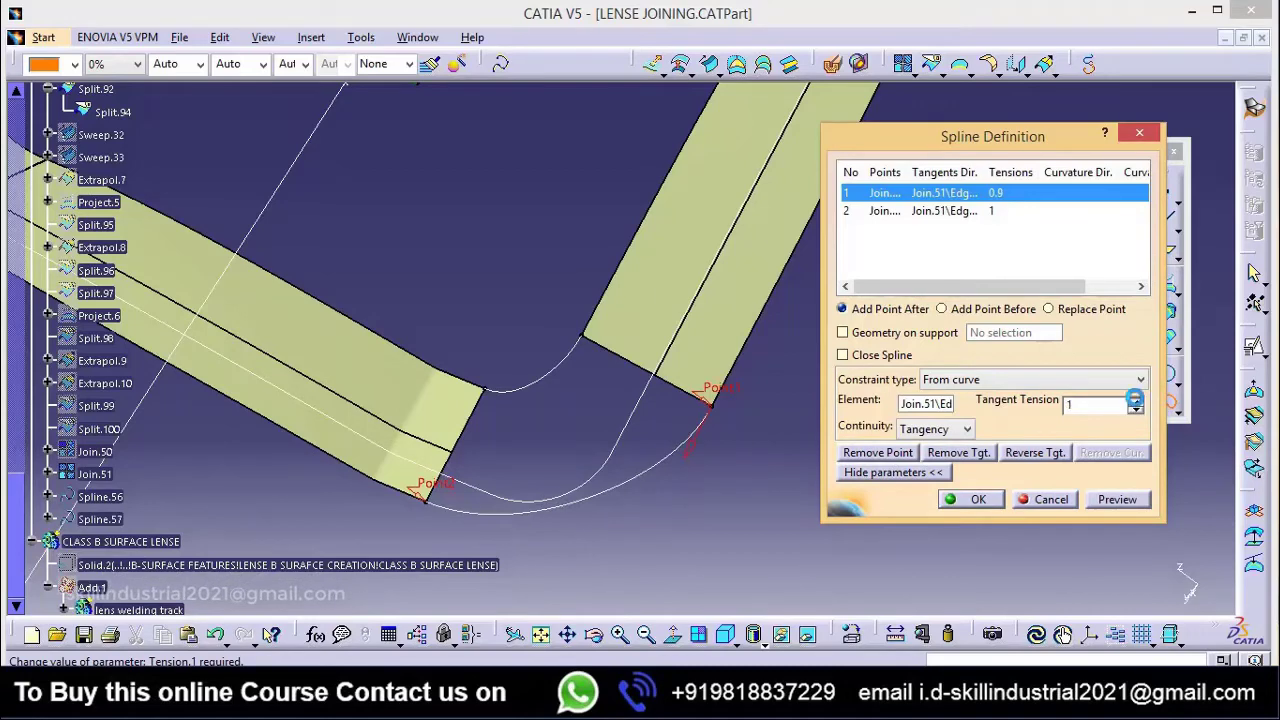
{"action": "left_click", "coordinate": [978, 500]}
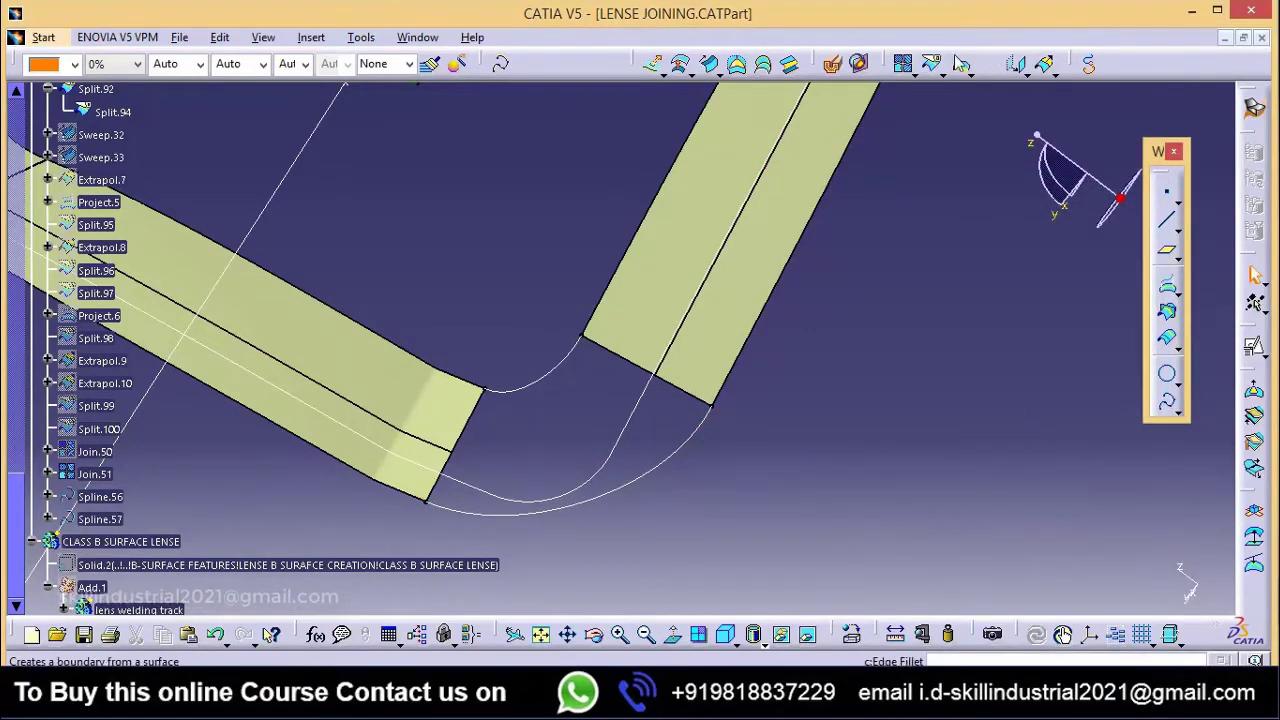
{"action": "left_click", "coordinate": [903, 64]}
{"action": "right_click", "coordinate": [1019, 328]}
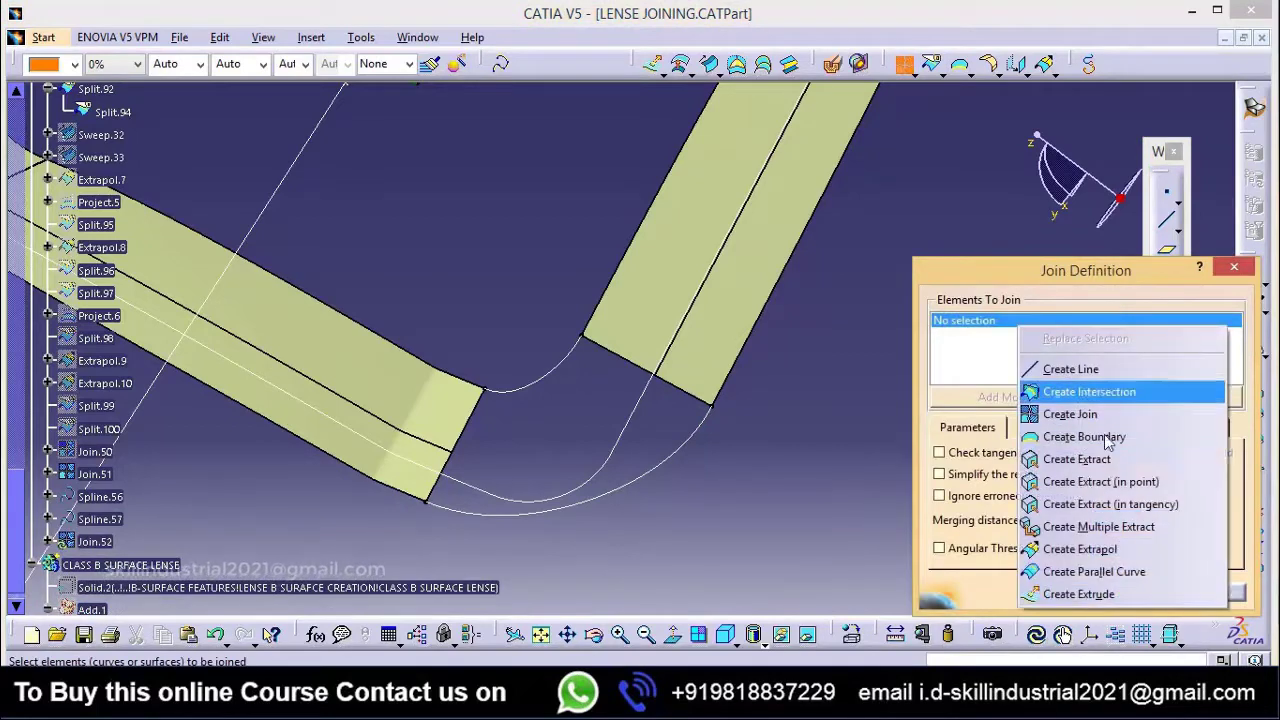
{"action": "left_click", "coordinate": [1089, 460]}
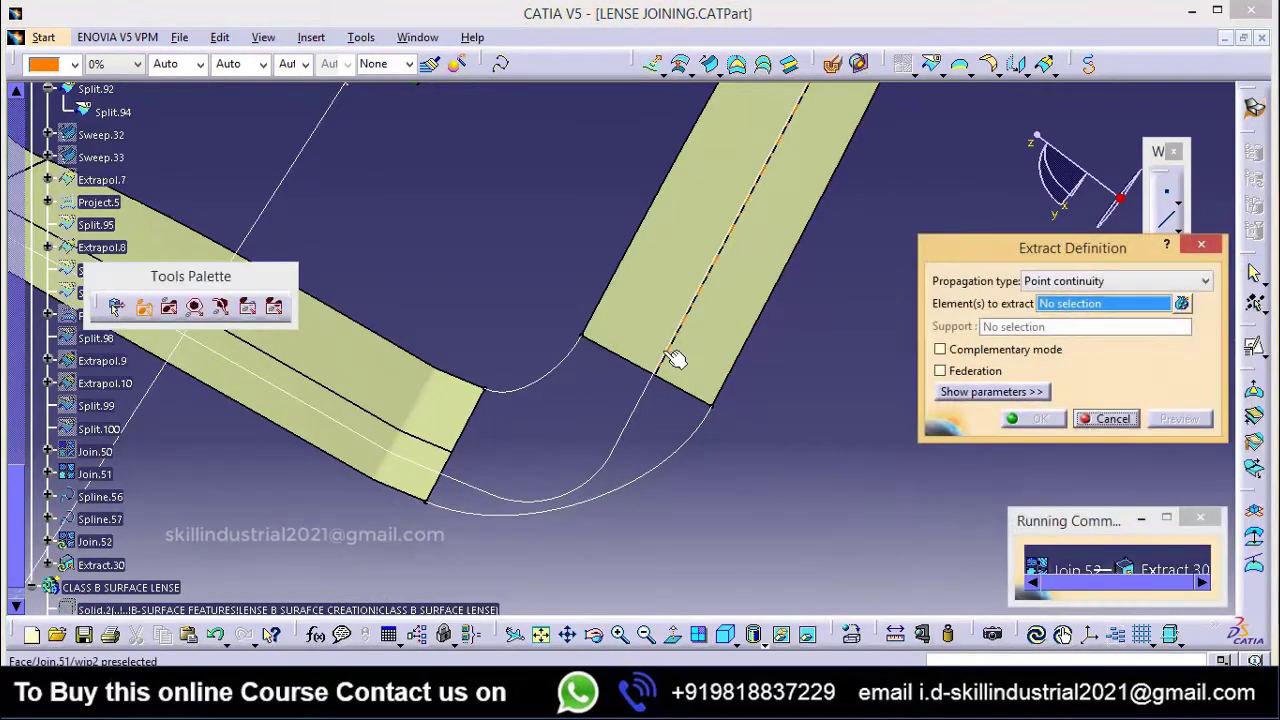
{"action": "left_click", "coordinate": [605, 345]}
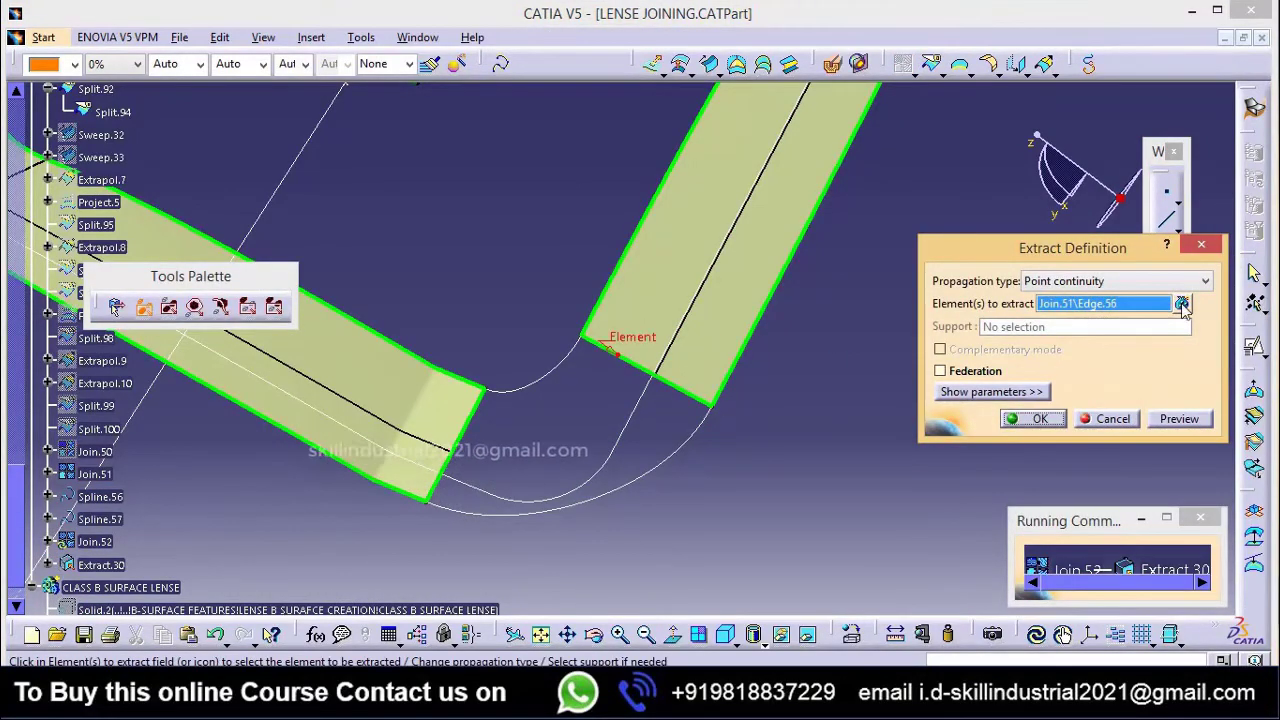
{"action": "left_click", "coordinate": [1112, 418]}
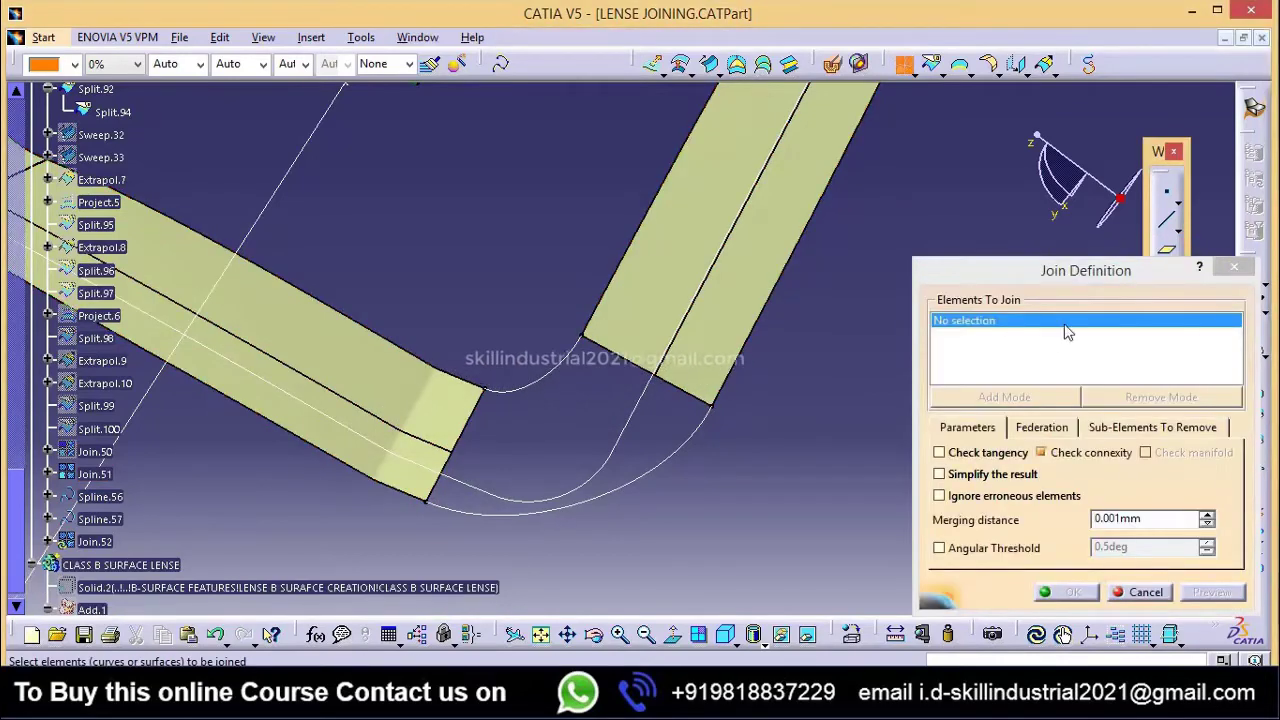
{"action": "right_click", "coordinate": [985, 328]}
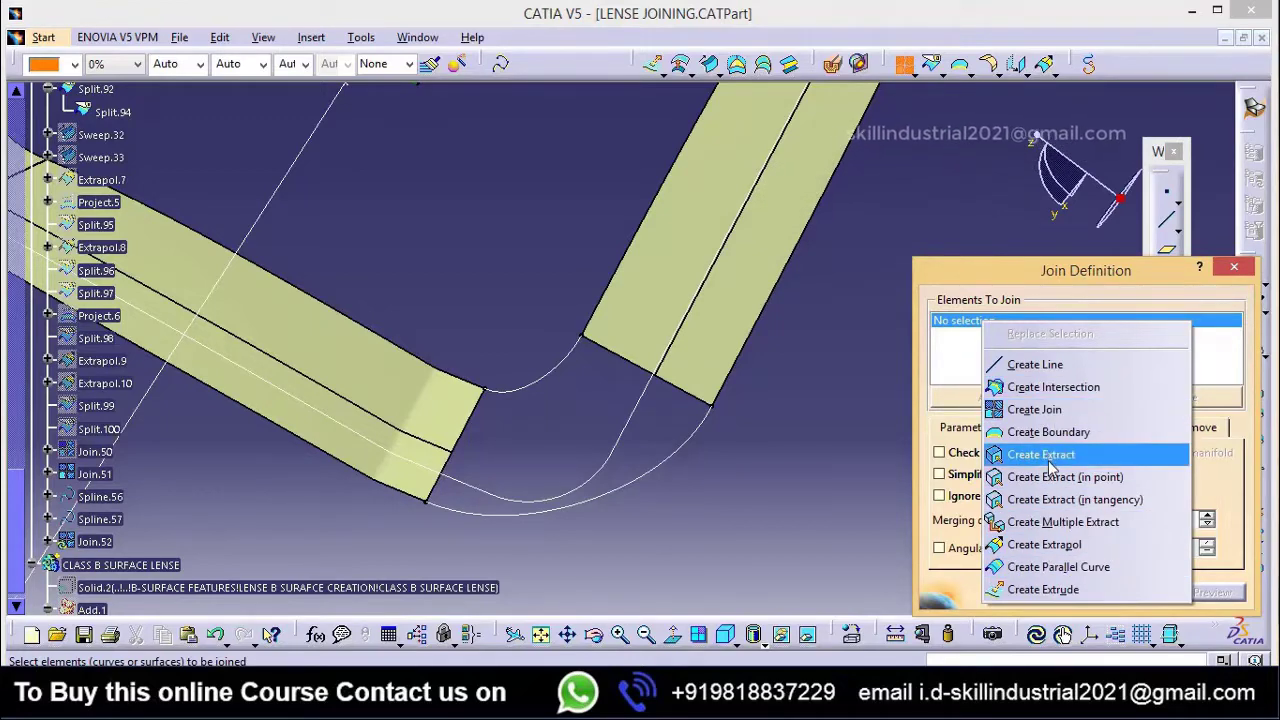
{"action": "left_click", "coordinate": [1045, 454]}
{"action": "left_click", "coordinate": [622, 366]}
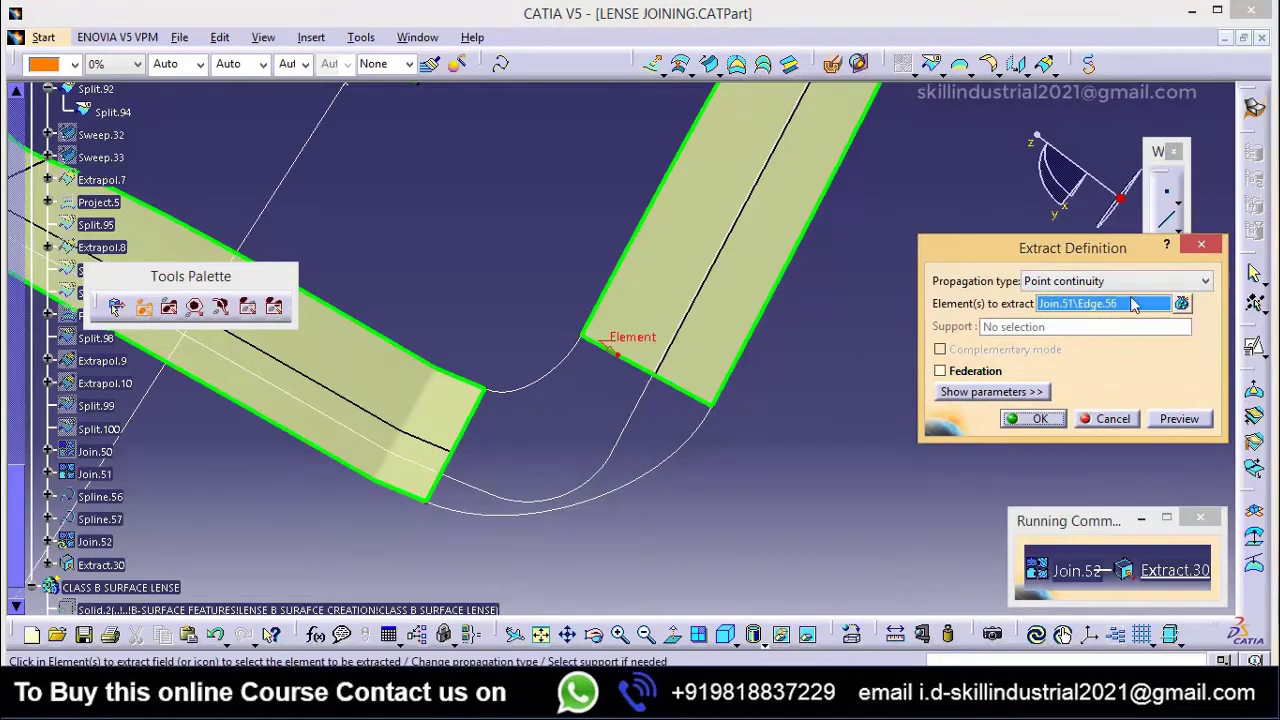
{"action": "left_click", "coordinate": [1182, 305]}
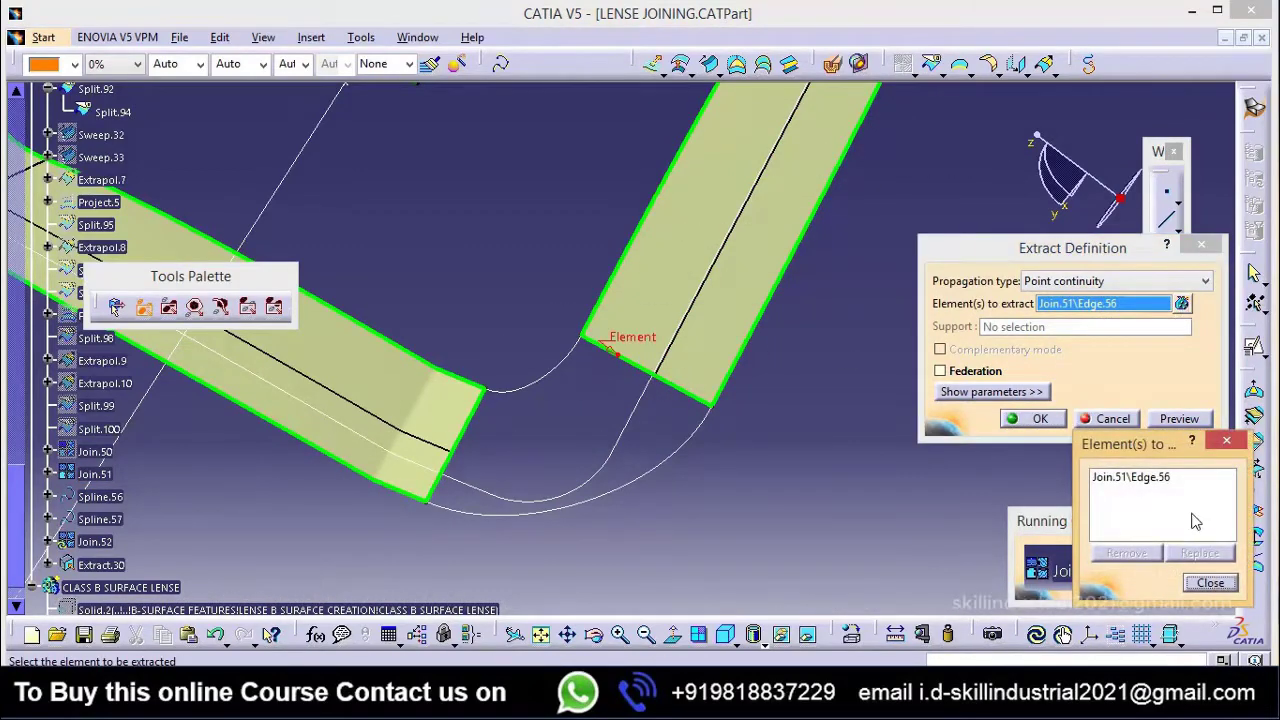
{"action": "left_click", "coordinate": [1210, 583]}
{"action": "left_click", "coordinate": [1110, 418]}
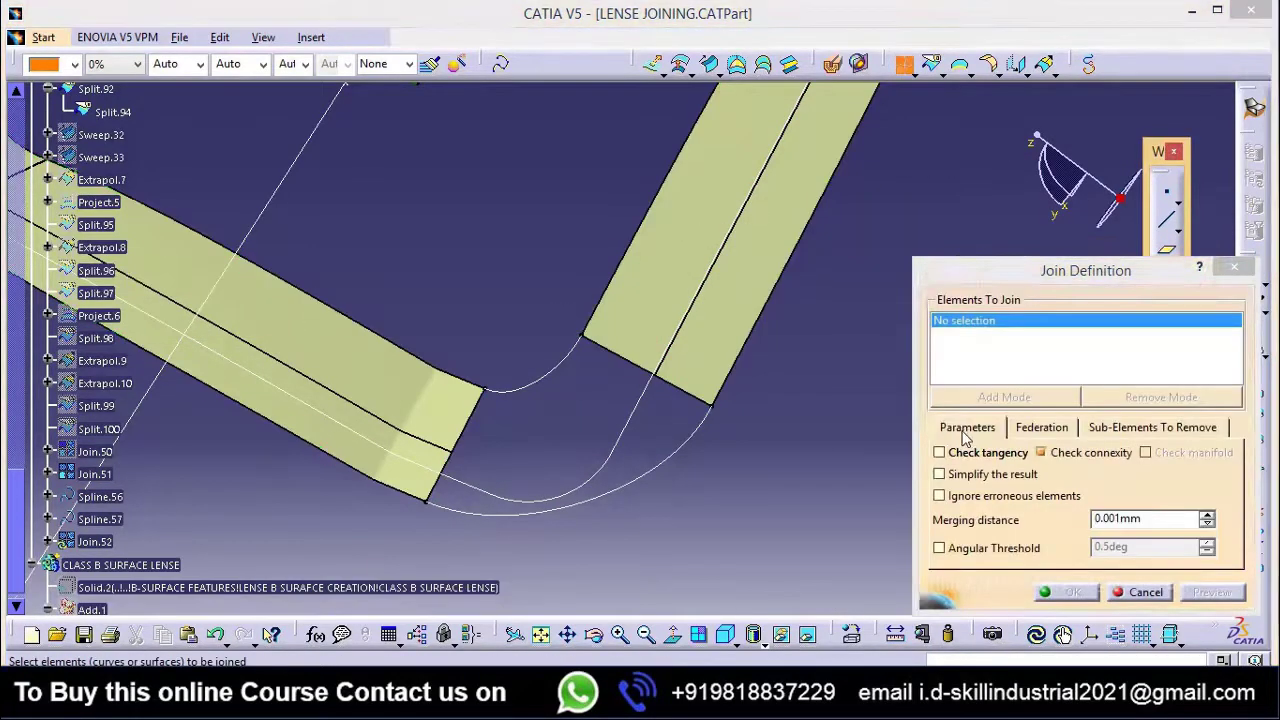
{"action": "left_click", "coordinate": [1137, 594]}
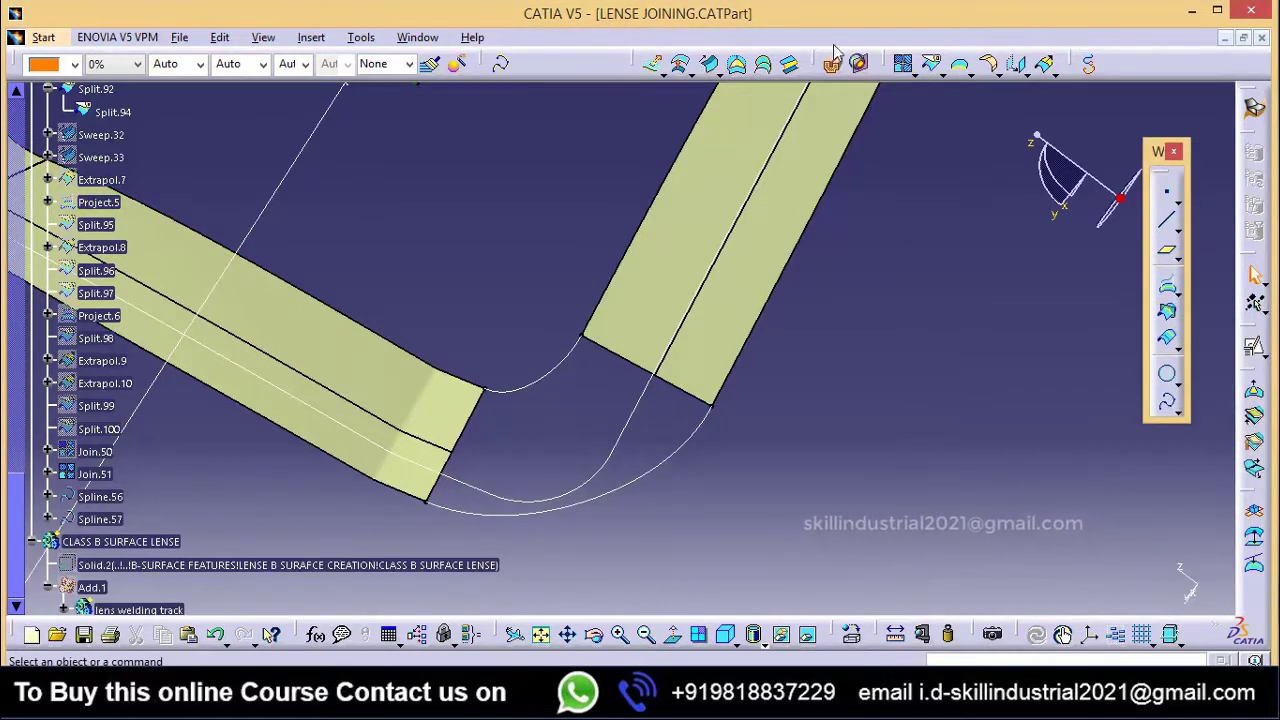
{"action": "left_click", "coordinate": [763, 65]}
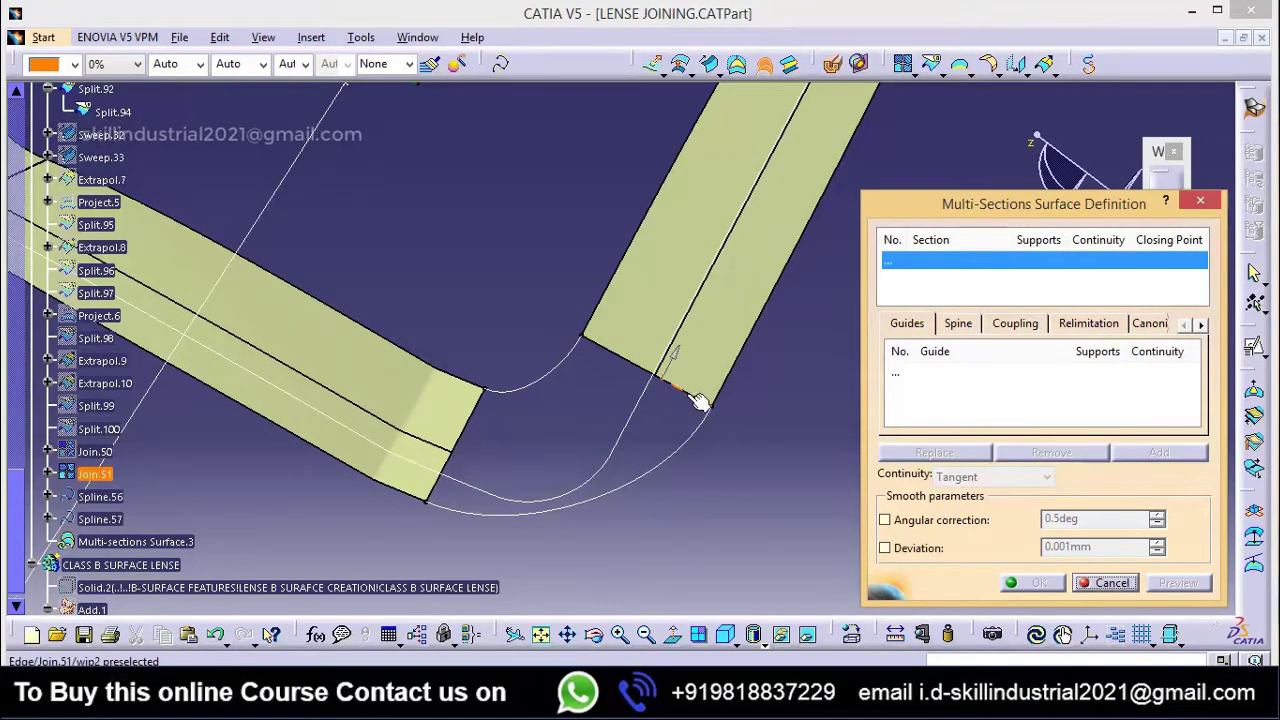
{"action": "left_click", "coordinate": [1105, 583]}
Step: Join the upper strip's complete open end edge at the gap, extracting it with tangent continuity propagation
{"action": "left_click", "coordinate": [905, 68]}
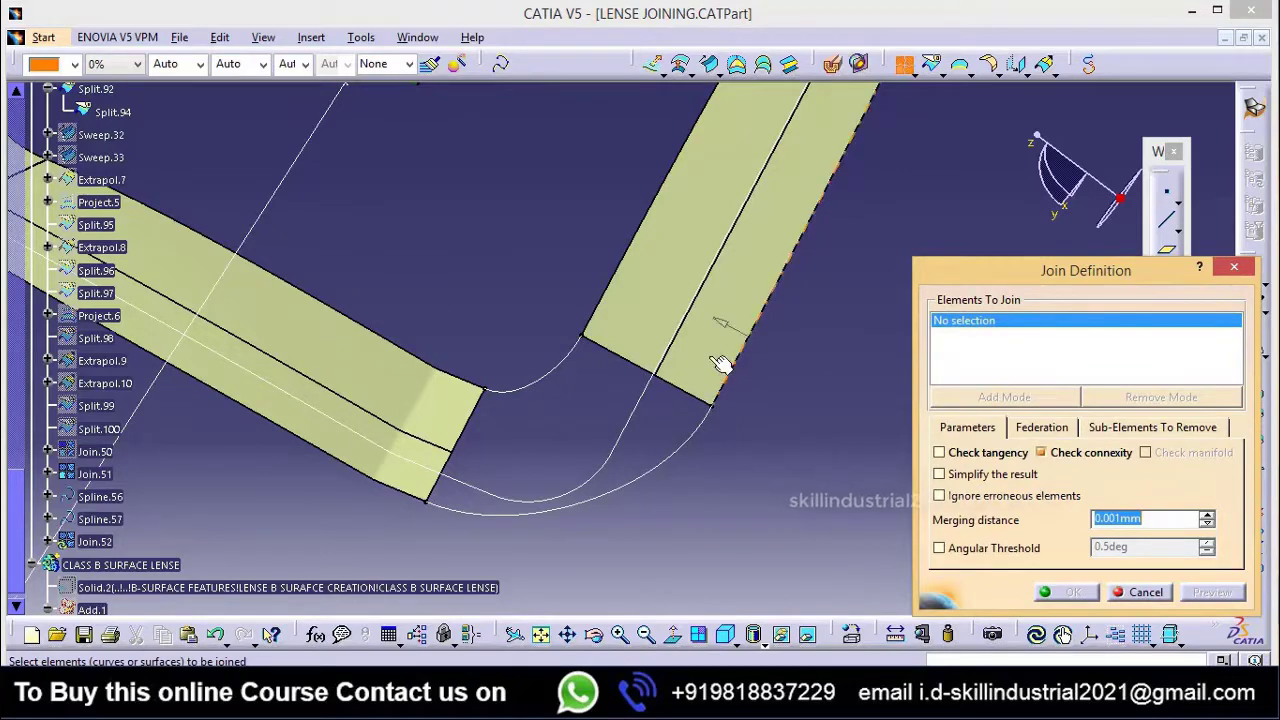
{"action": "right_click", "coordinate": [963, 333]}
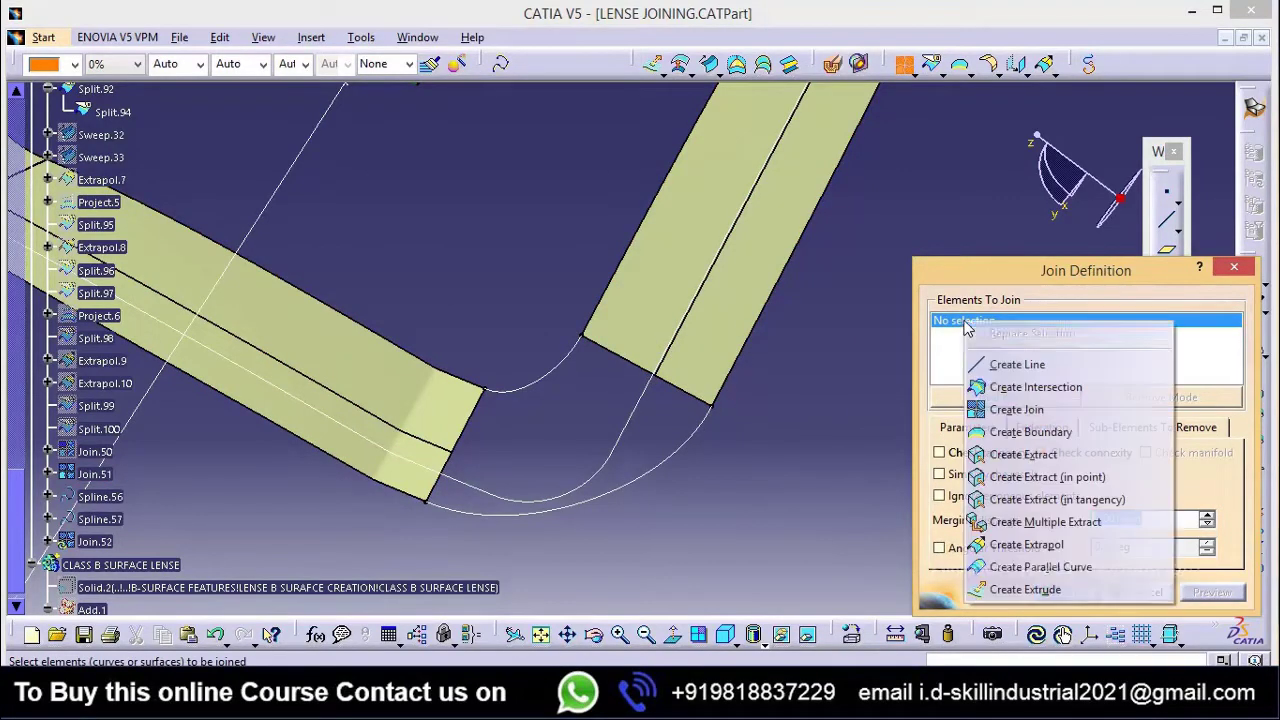
{"action": "left_click", "coordinate": [1060, 452]}
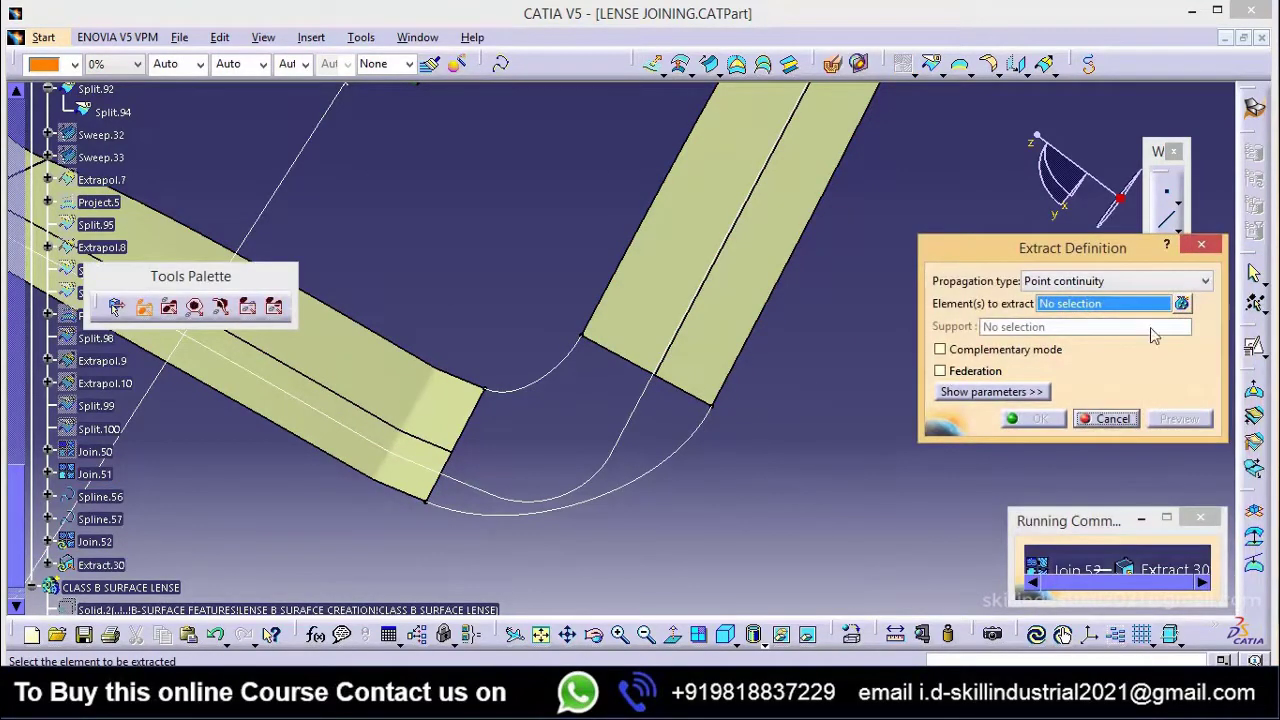
{"action": "left_click", "coordinate": [1181, 304]}
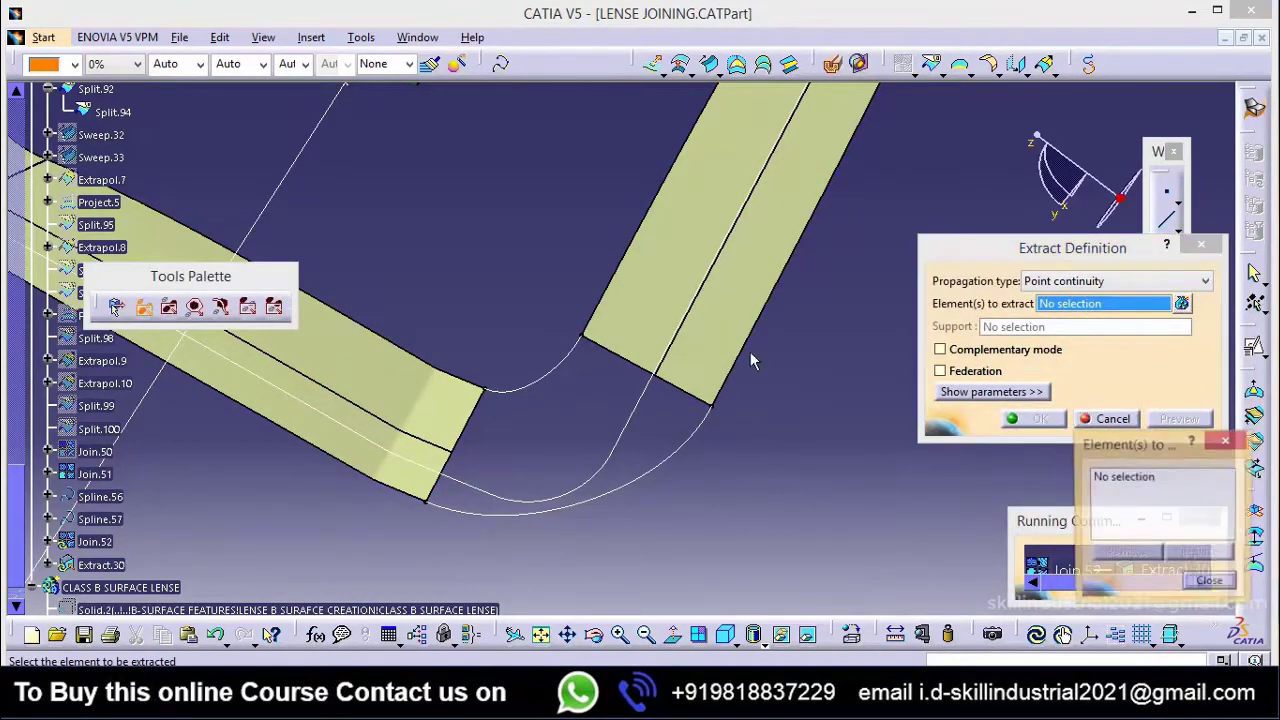
{"action": "left_click", "coordinate": [630, 368]}
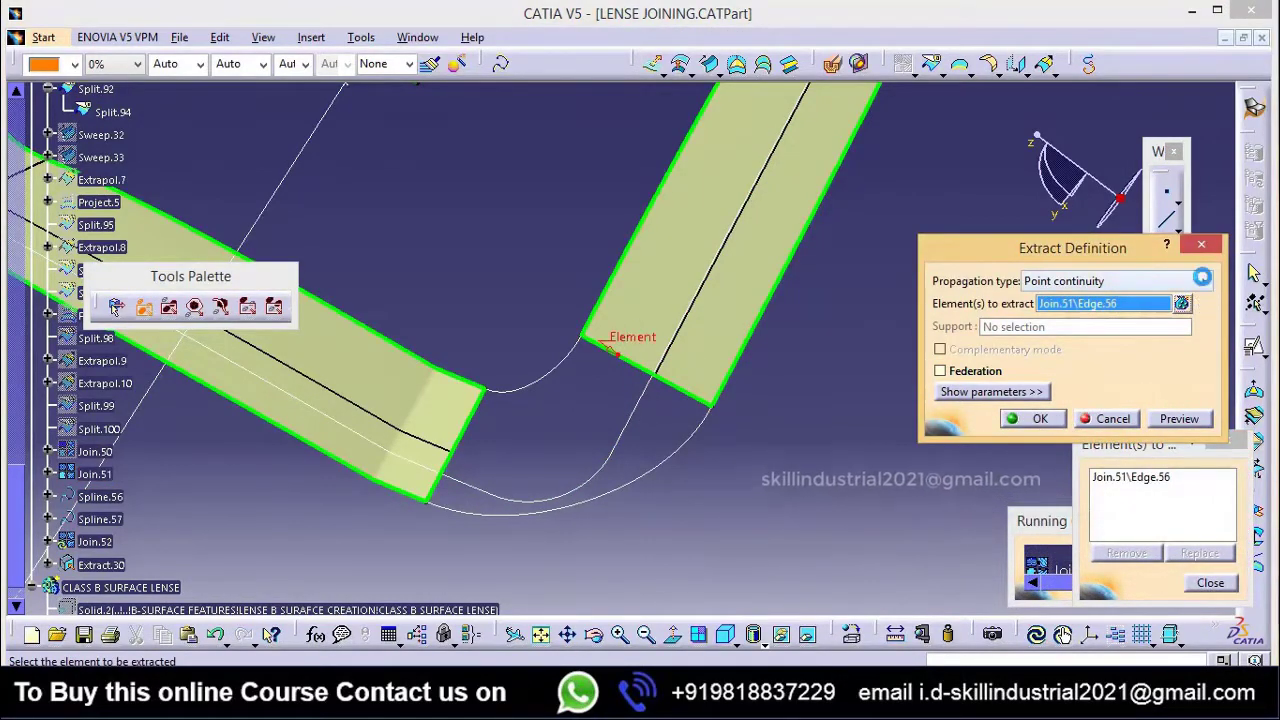
{"action": "left_click", "coordinate": [1205, 281]}
{"action": "left_click", "coordinate": [1070, 309]}
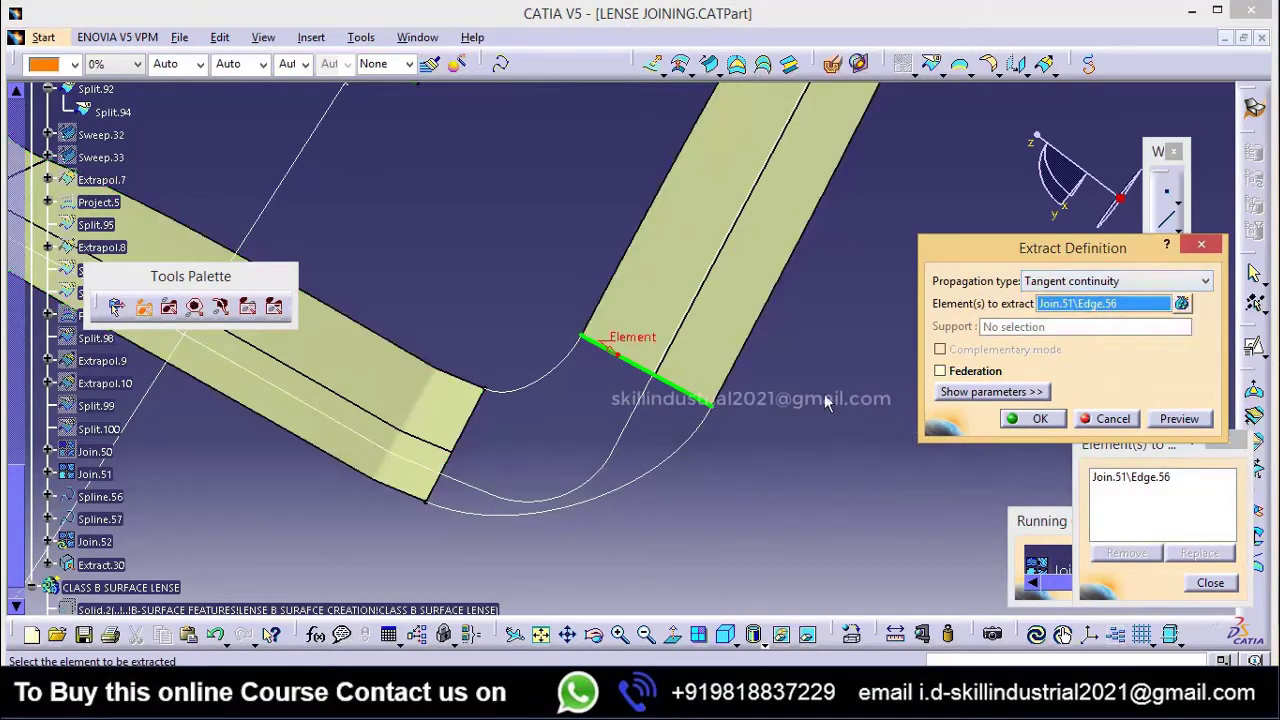
{"action": "left_click", "coordinate": [1055, 422]}
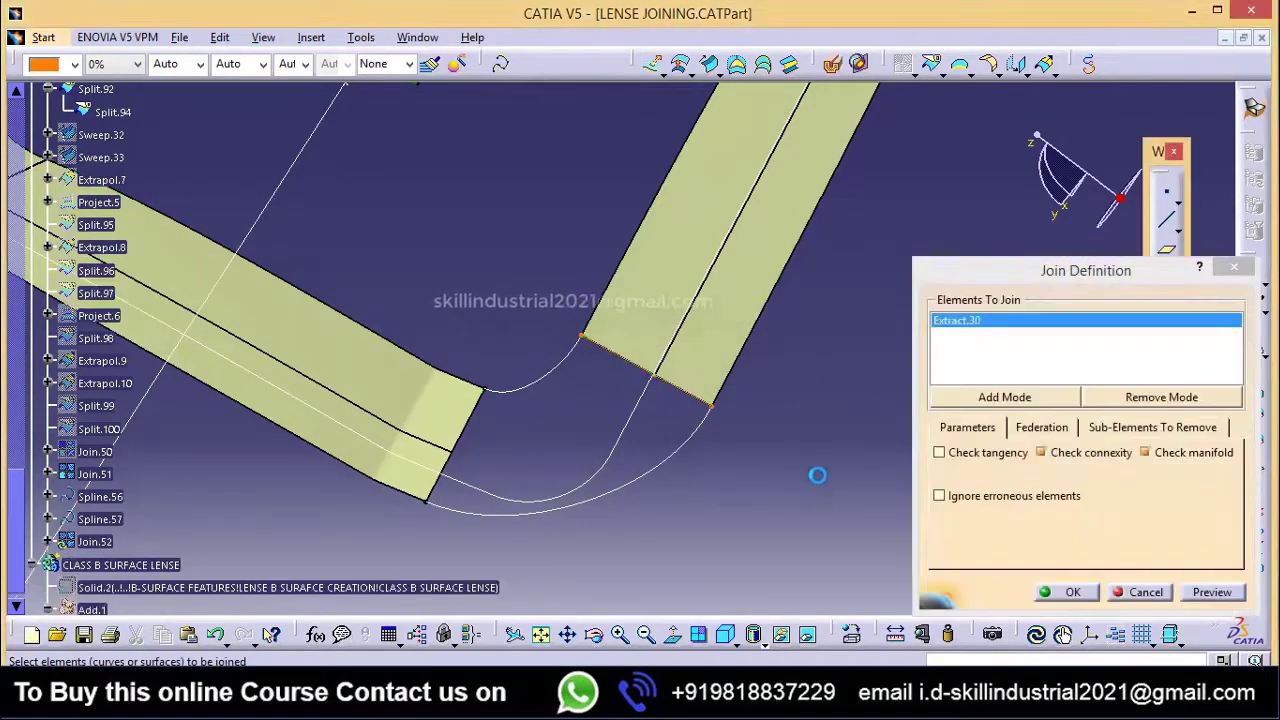
{"action": "left_click", "coordinate": [1070, 596]}
Step: Create a second join from the lower strip's open end edge, extracted with tangent continuity propagation
{"action": "middle_click_drag", "start_coordinate": [751, 423], "coordinate": [815, 372]}
{"action": "left_click", "coordinate": [903, 63]}
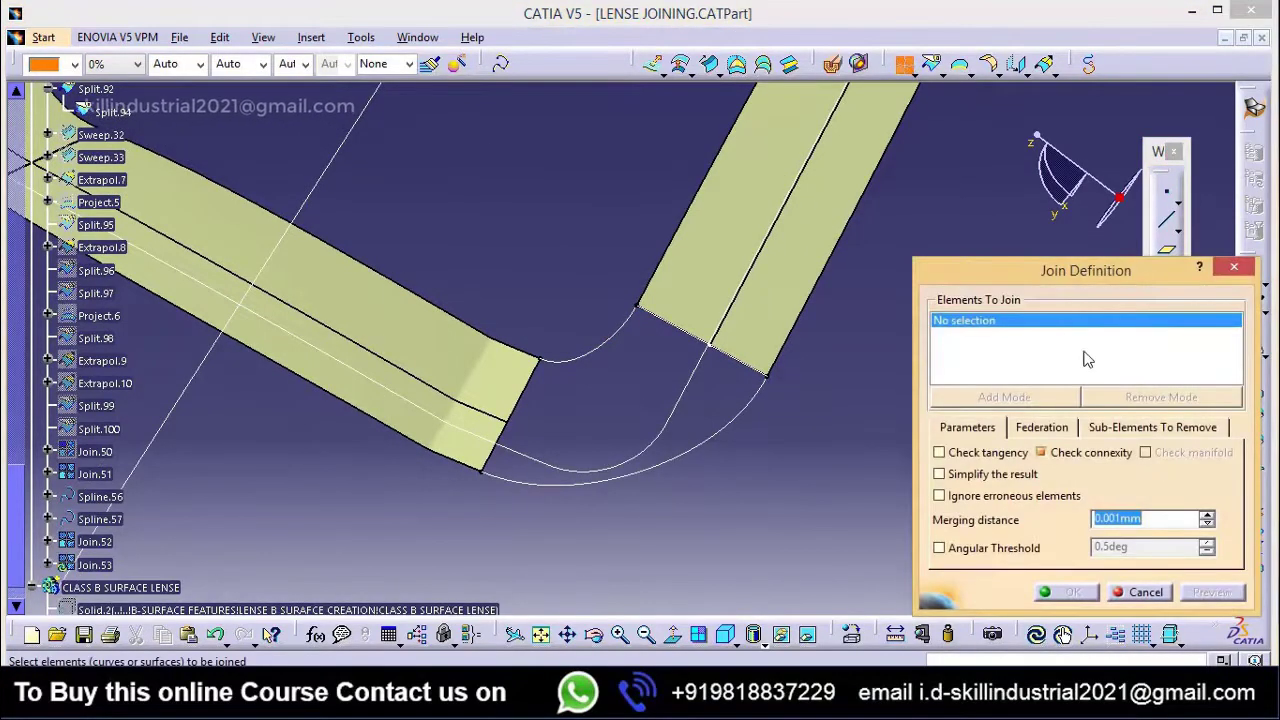
{"action": "right_click", "coordinate": [1005, 332]}
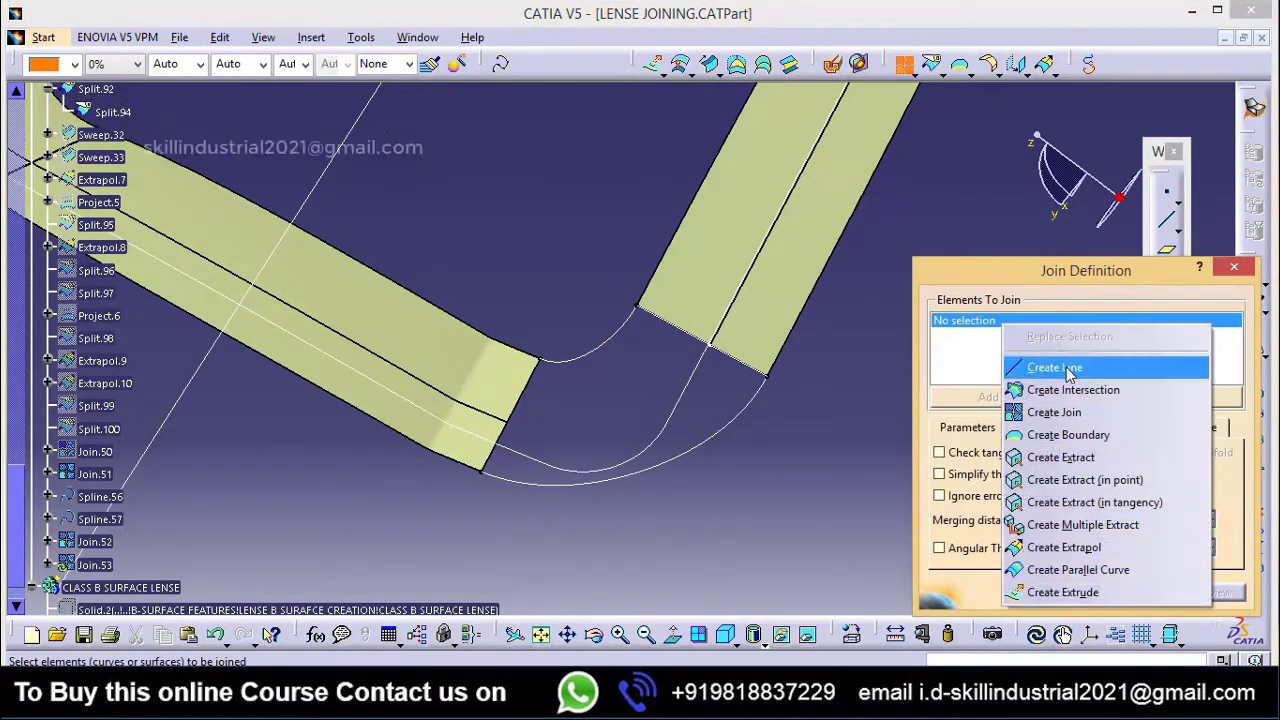
{"action": "left_click", "coordinate": [1057, 459]}
{"action": "left_click", "coordinate": [527, 390]}
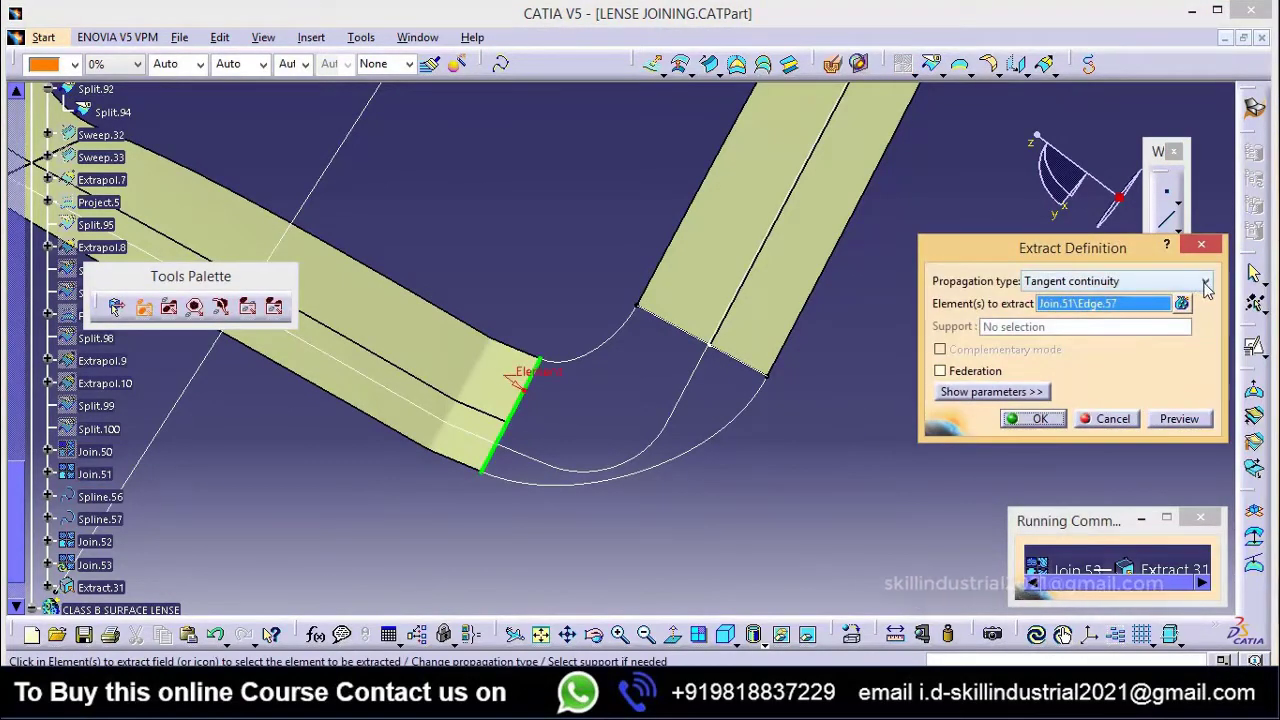
{"action": "left_click", "coordinate": [1181, 304]}
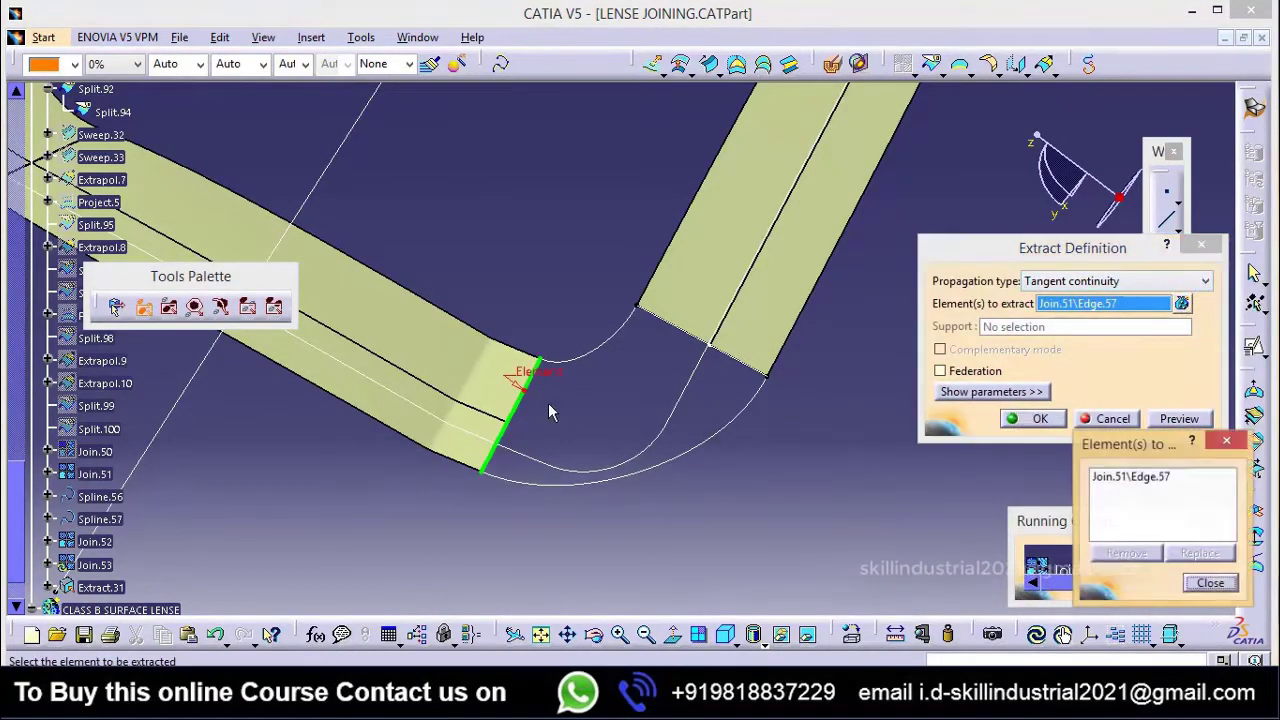
{"action": "left_click", "coordinate": [1211, 584]}
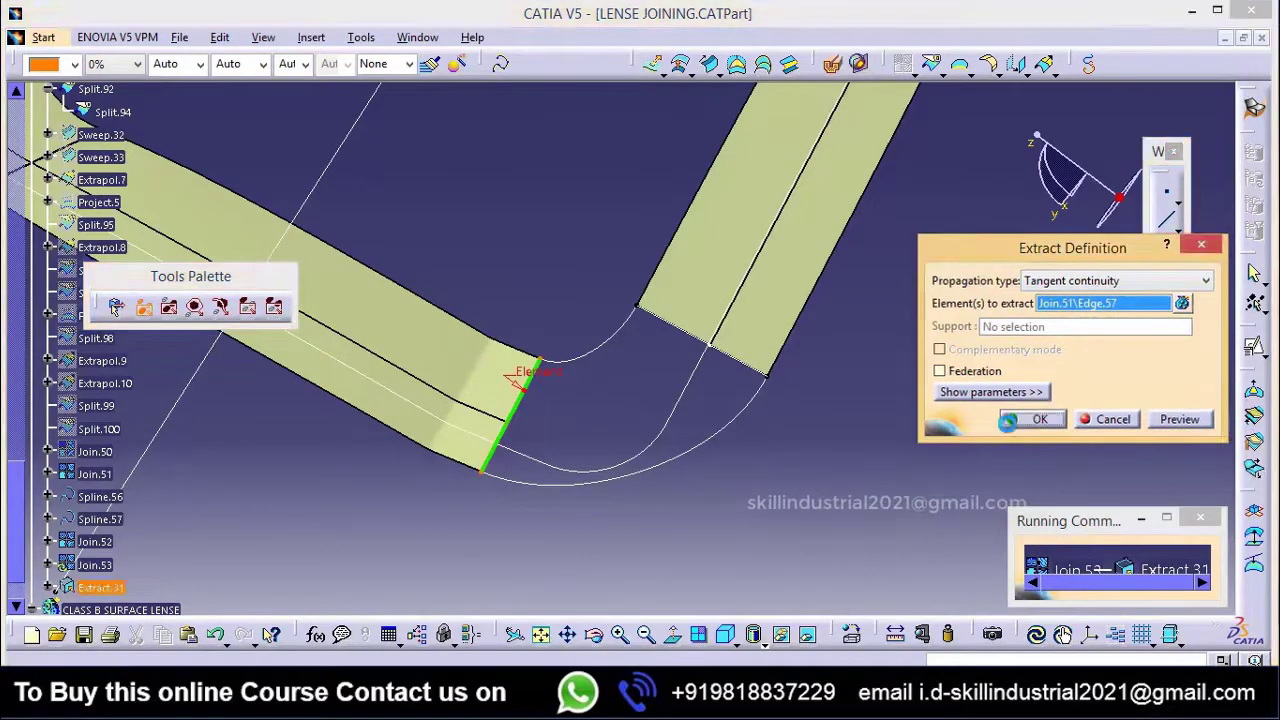
{"action": "left_click", "coordinate": [1040, 419]}
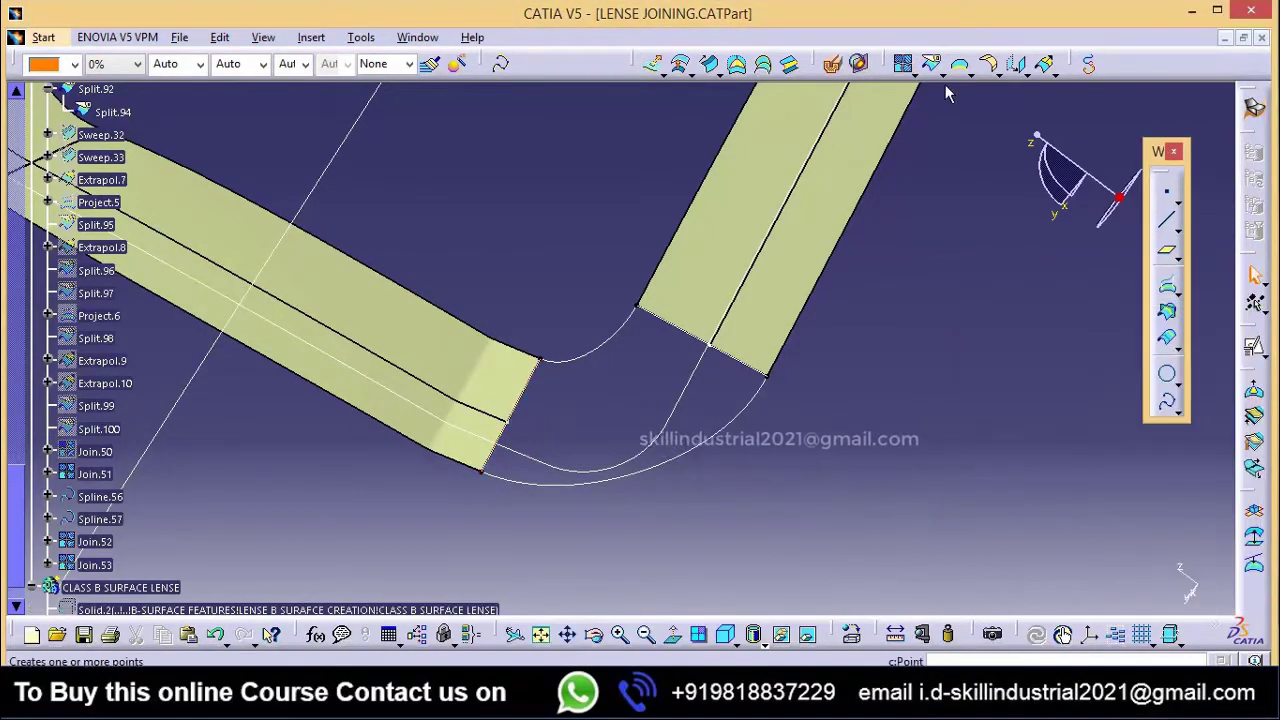
Step: Fill the corner gap with a multi-sections surface between Join.52 and Join.53, tangent to Join.51, using the bridging splines as guides
{"action": "left_click", "coordinate": [788, 63]}
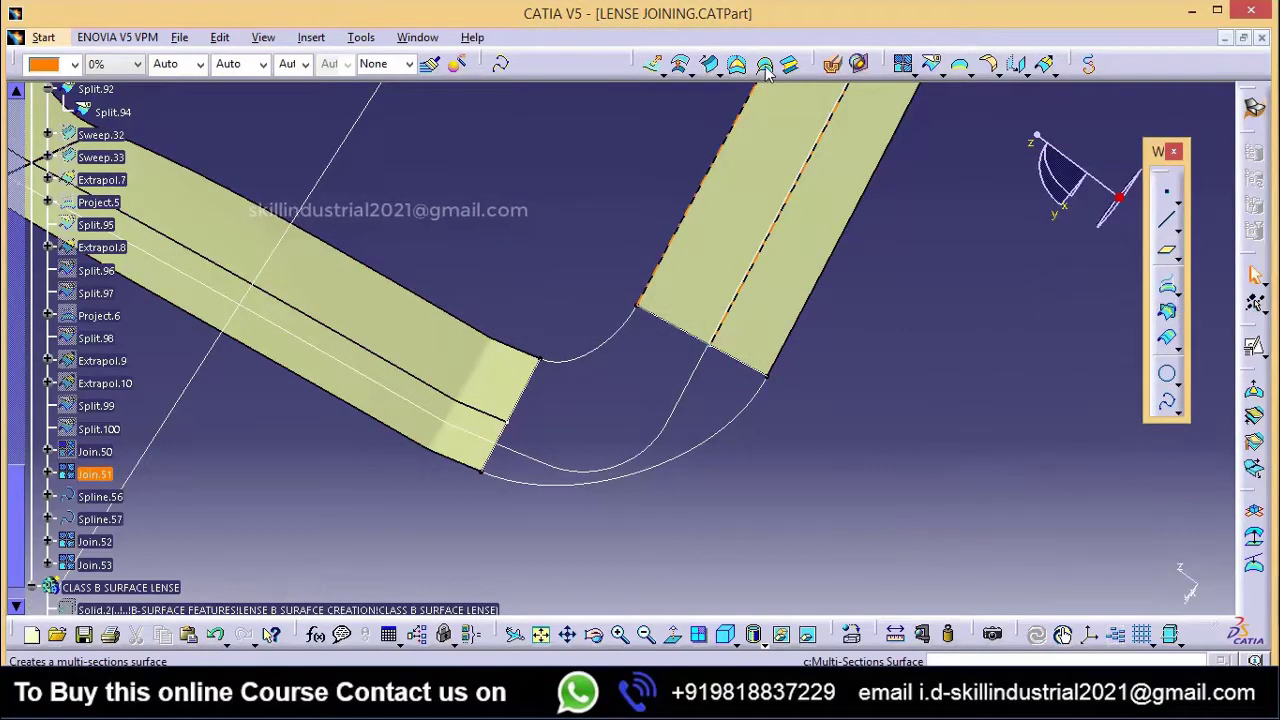
{"action": "left_click", "coordinate": [764, 64]}
{"action": "left_click", "coordinate": [680, 328]}
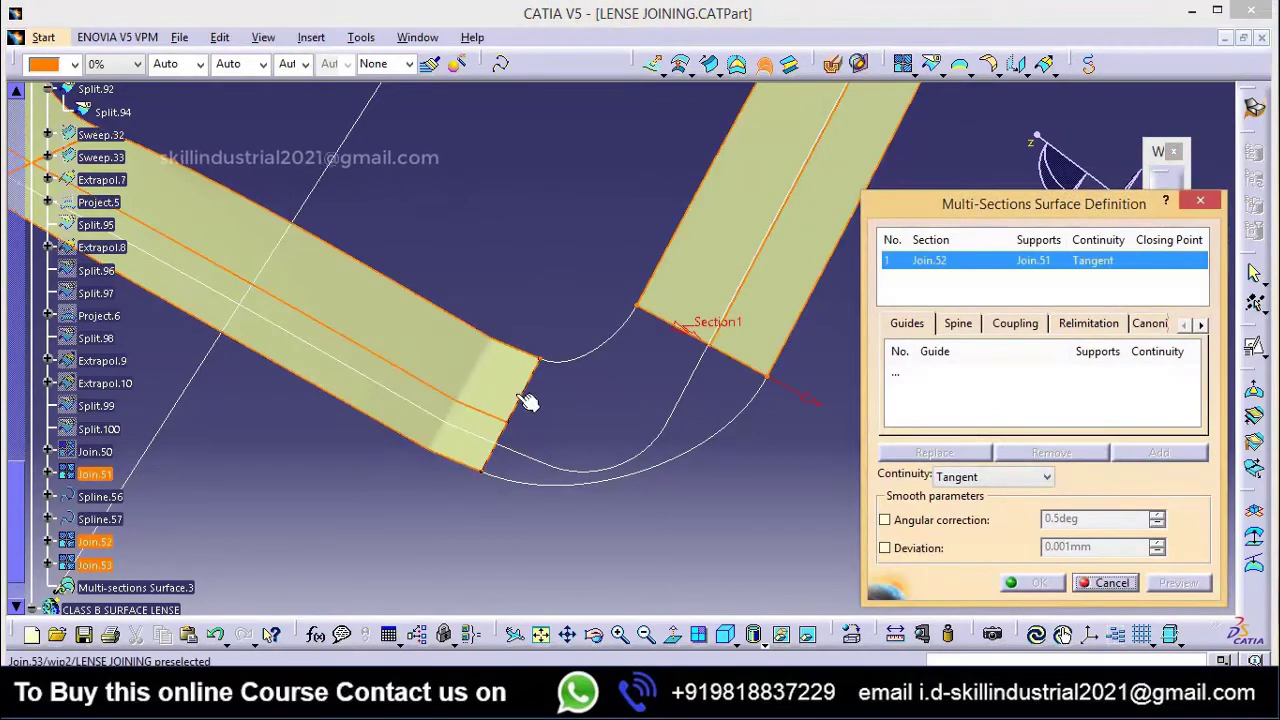
{"action": "left_click", "coordinate": [528, 400]}
{"action": "left_click", "coordinate": [922, 376]}
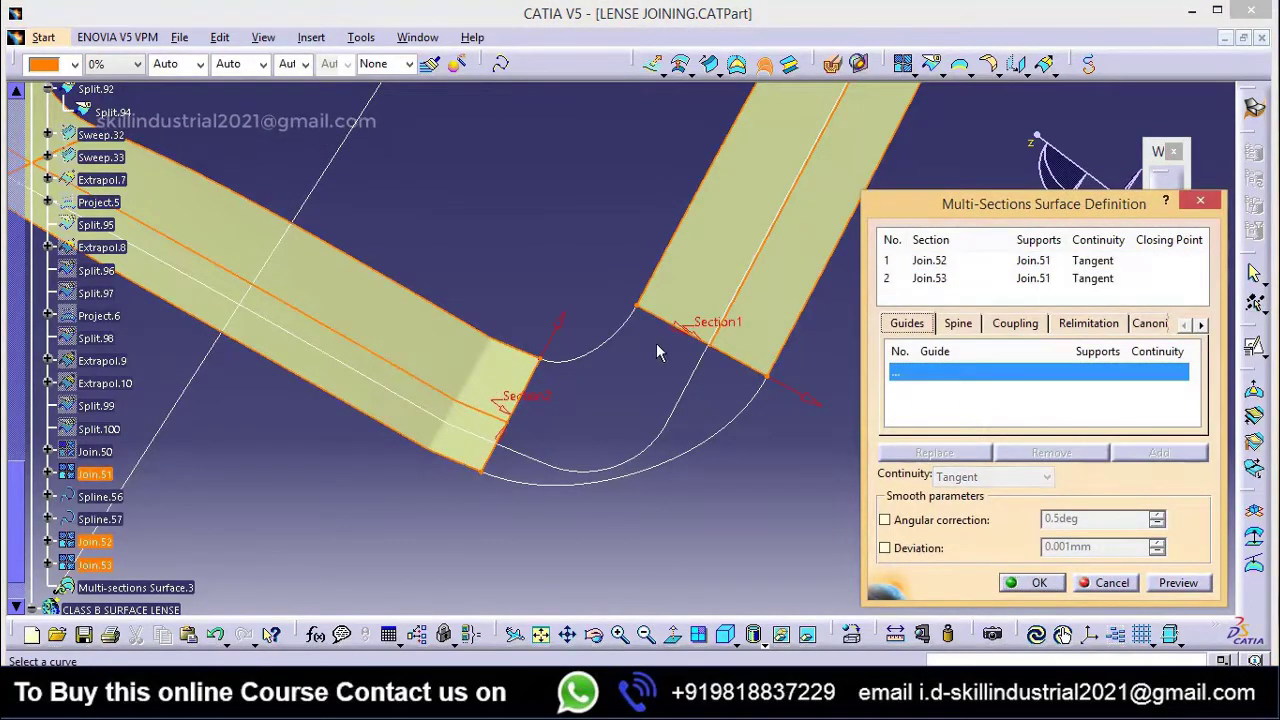
{"action": "left_click", "coordinate": [622, 338]}
{"action": "left_click", "coordinate": [945, 372]}
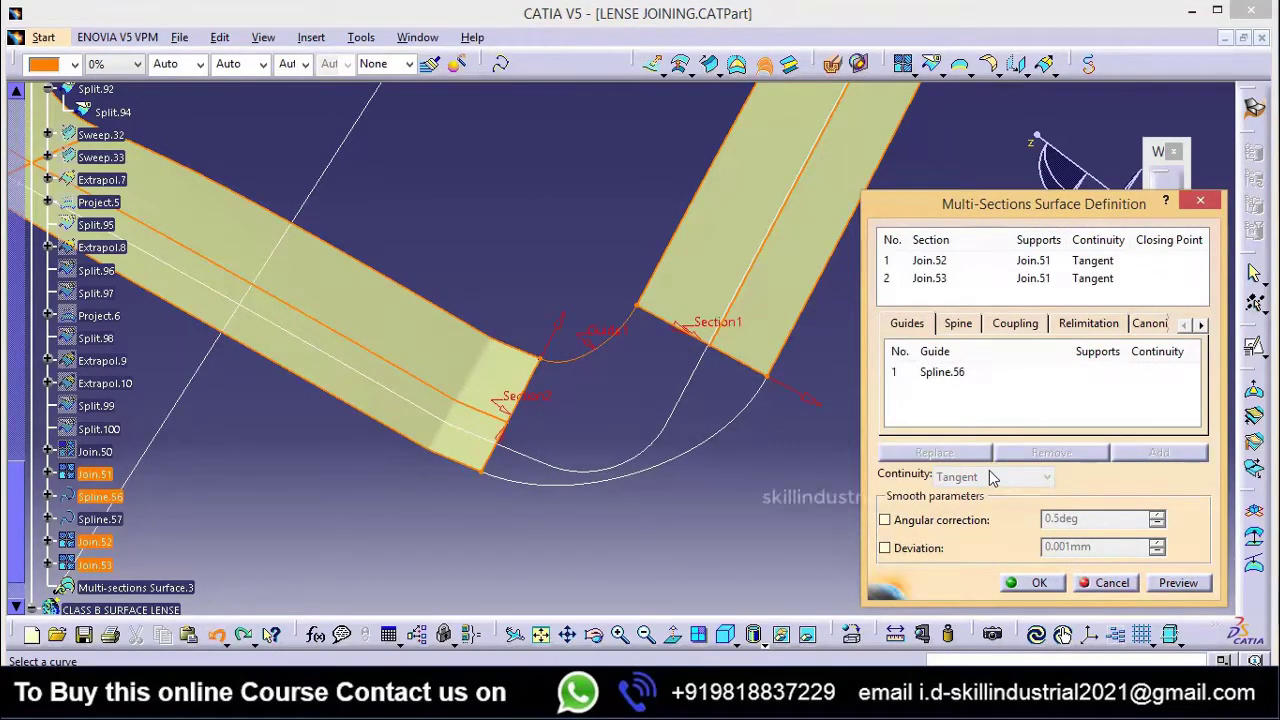
{"action": "left_click", "coordinate": [917, 373]}
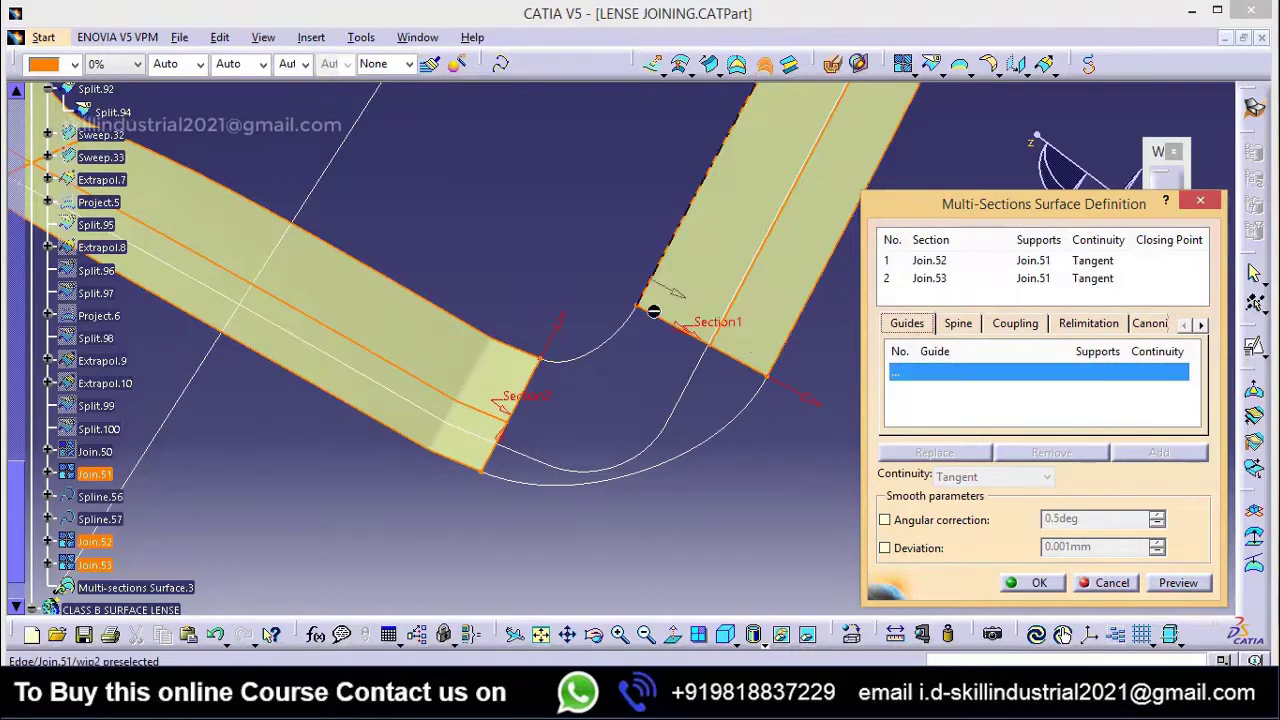
{"action": "left_click", "coordinate": [735, 430]}
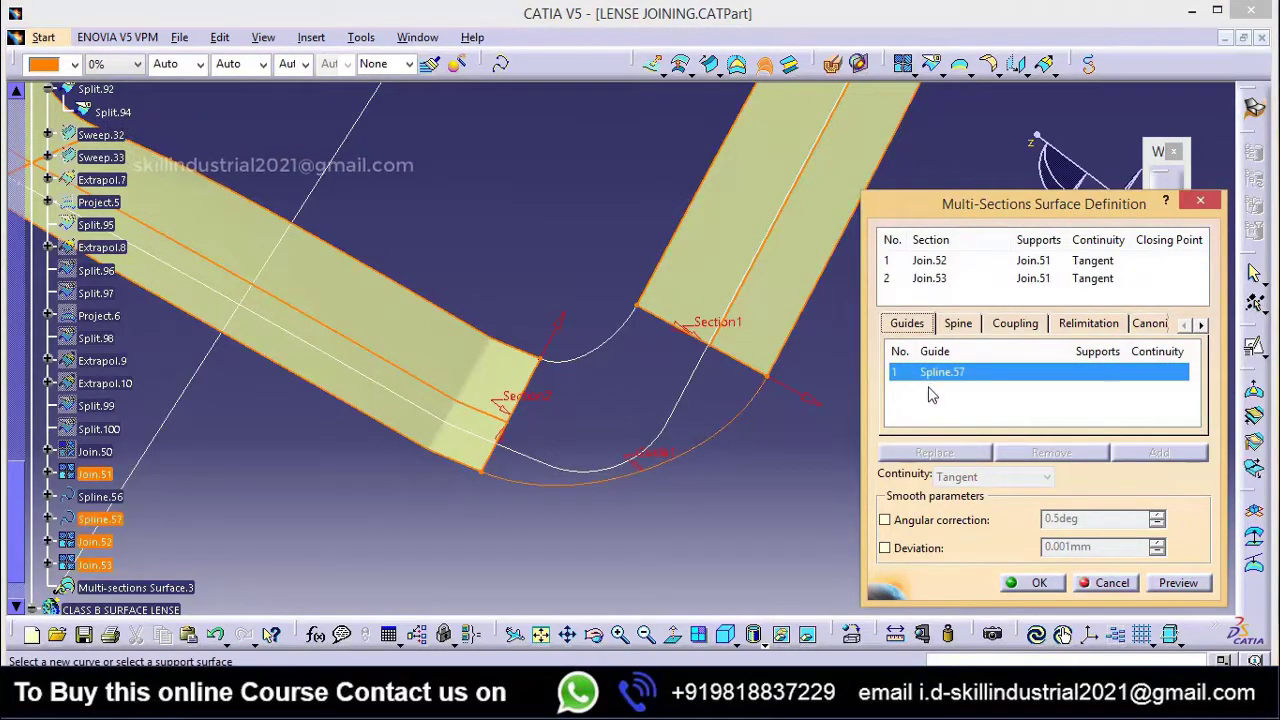
{"action": "left_click", "coordinate": [1037, 583]}
{"action": "middle_click_drag", "start_coordinate": [804, 376], "coordinate": [760, 380]}
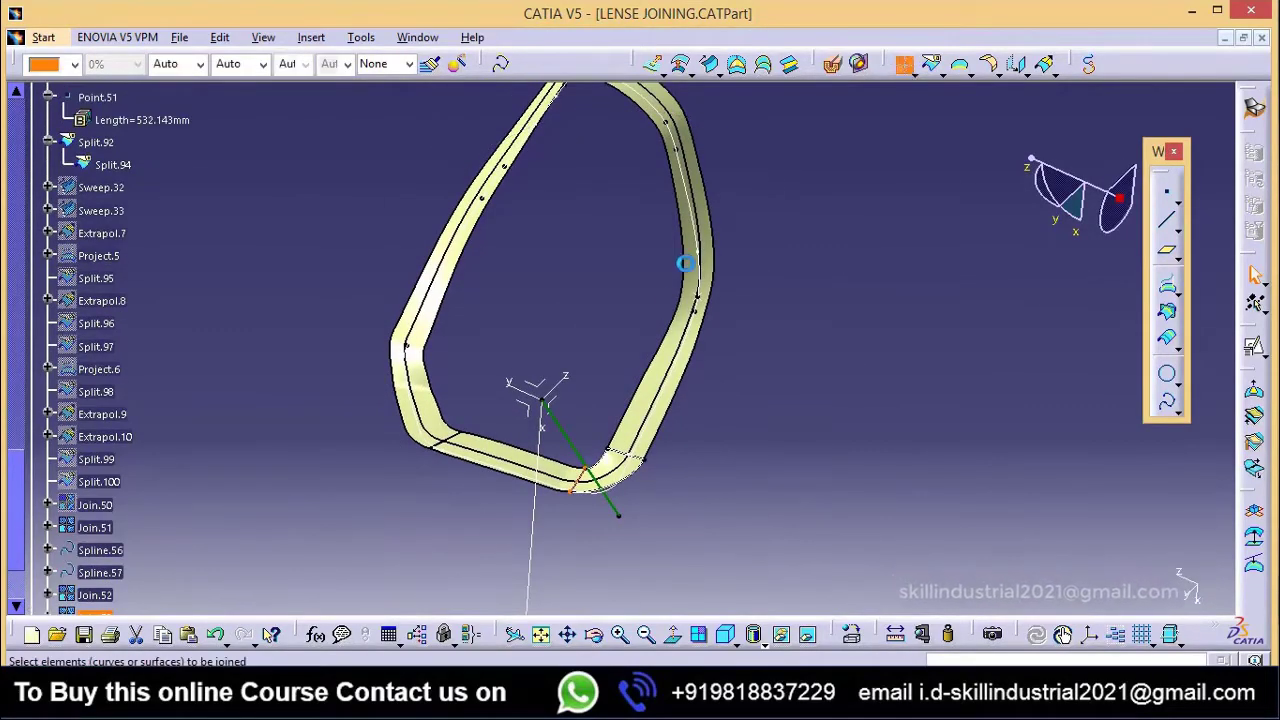
{"action": "left_click", "coordinate": [685, 263]}
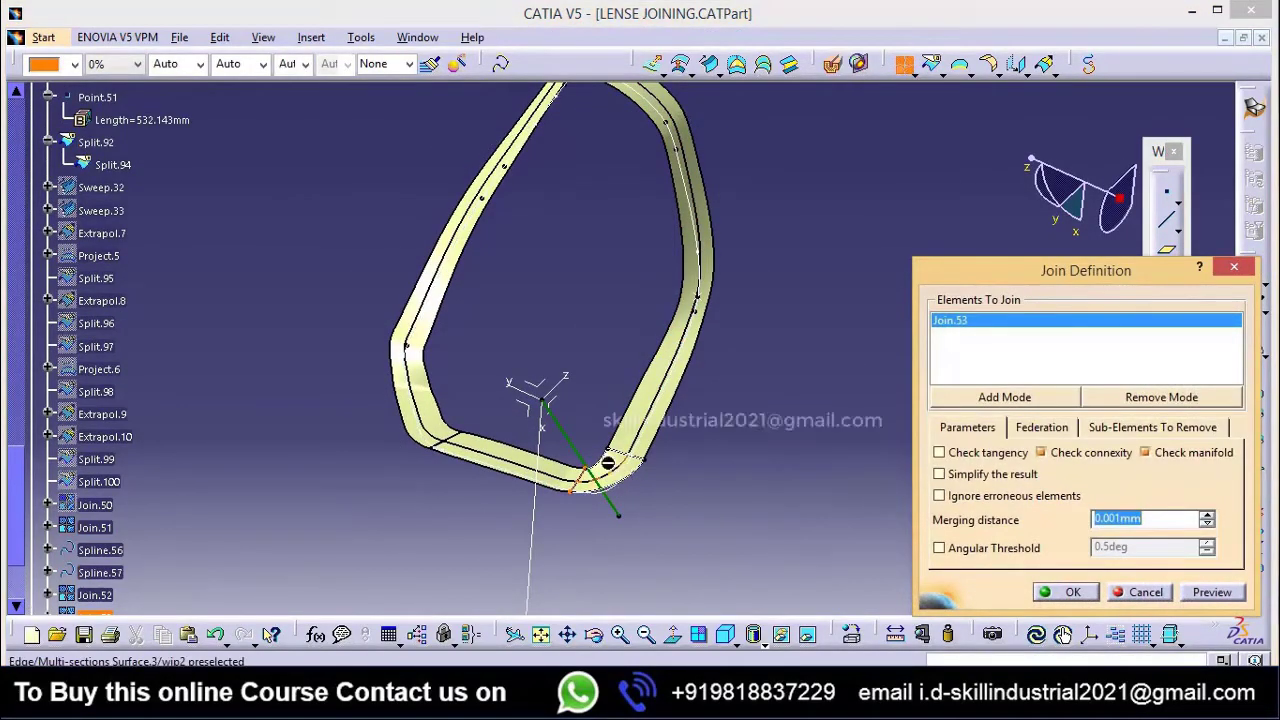
{"action": "middle_click_drag", "start_coordinate": [664, 447], "coordinate": [664, 359]}
{"action": "left_click", "coordinate": [1156, 594]}
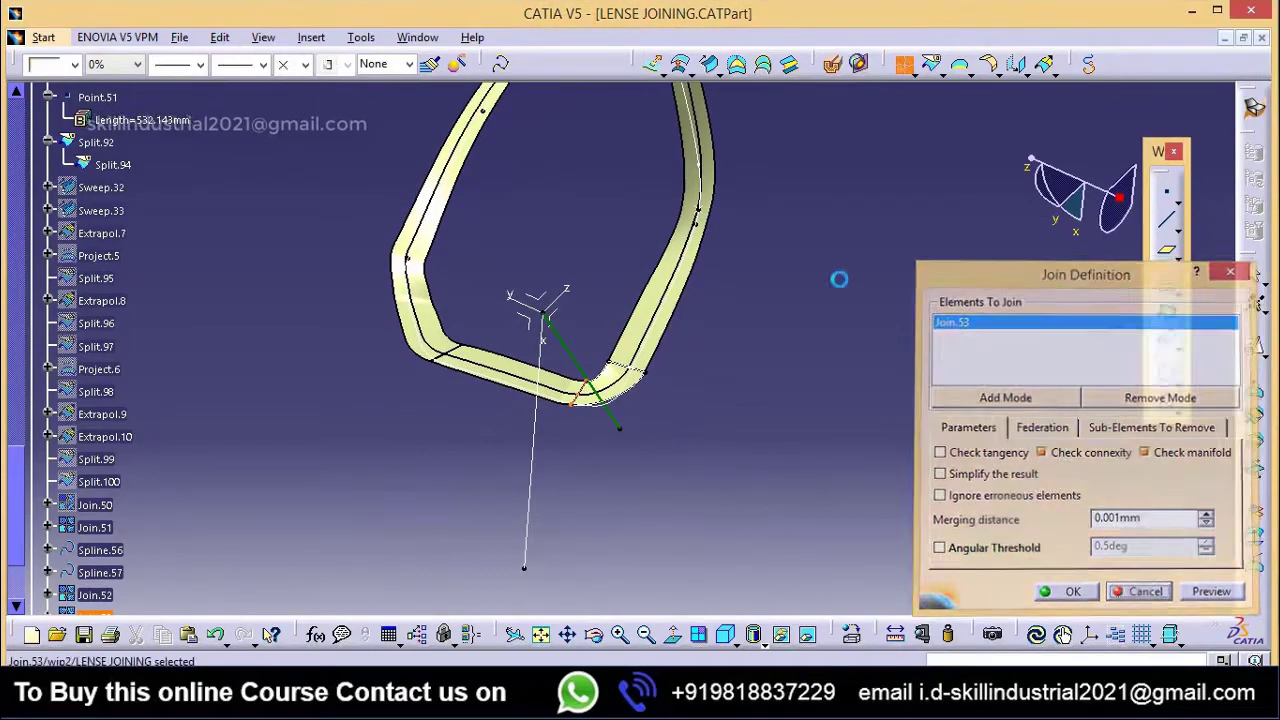
Step: Join the new corner multi-sections surface with the Join.51 strip into one surface
{"action": "middle_click_drag", "start_coordinate": [746, 352], "coordinate": [746, 288]}
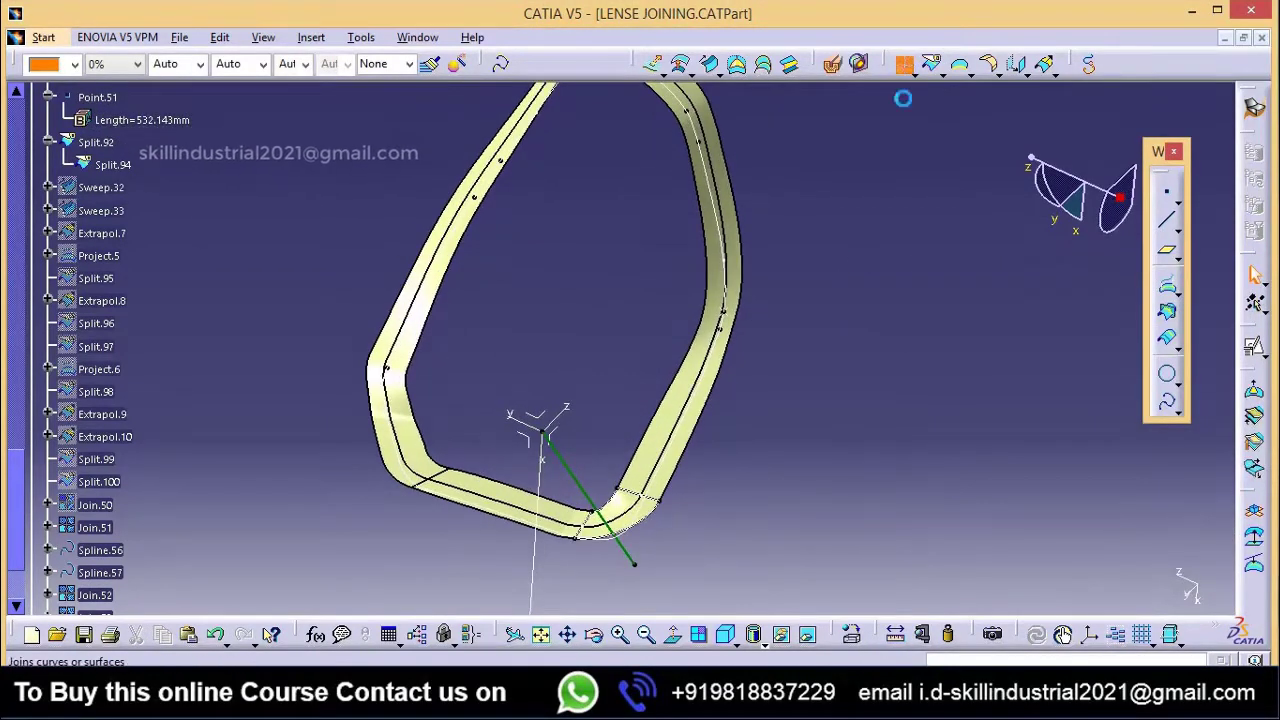
{"action": "middle_click_drag", "start_coordinate": [774, 437], "coordinate": [742, 362]}
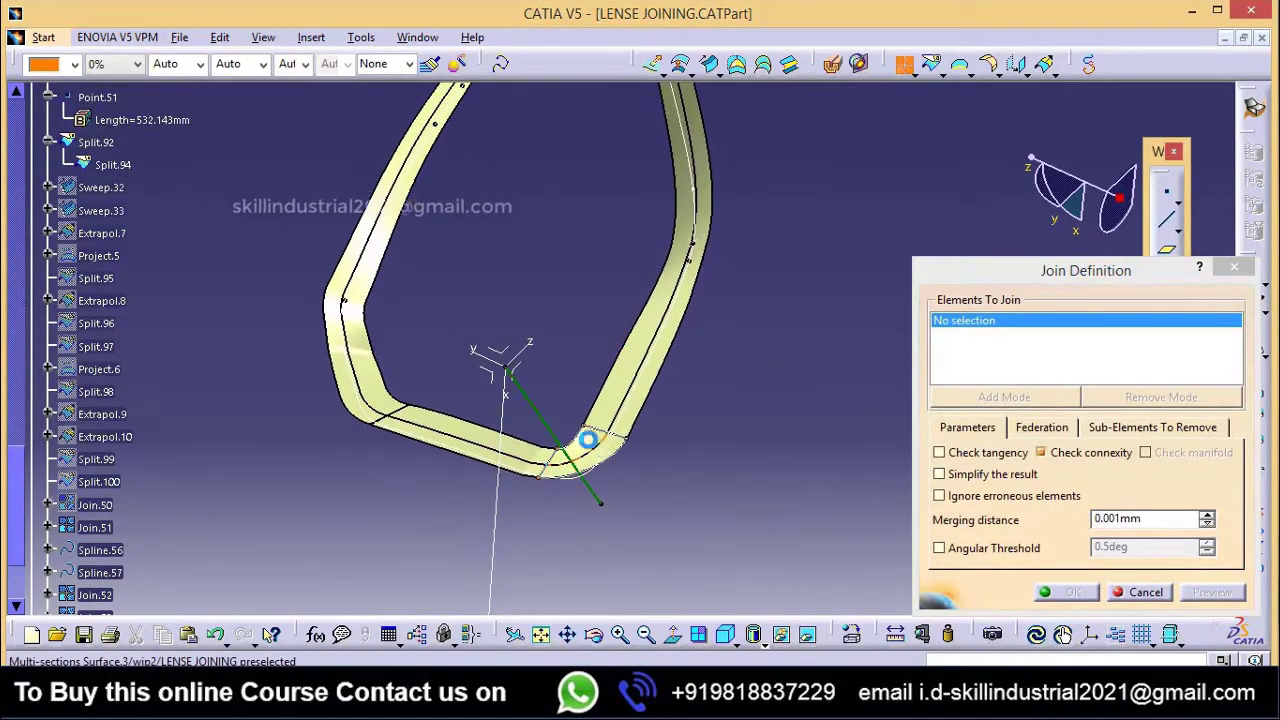
{"action": "left_click", "coordinate": [588, 440]}
{"action": "left_click", "coordinate": [622, 401]}
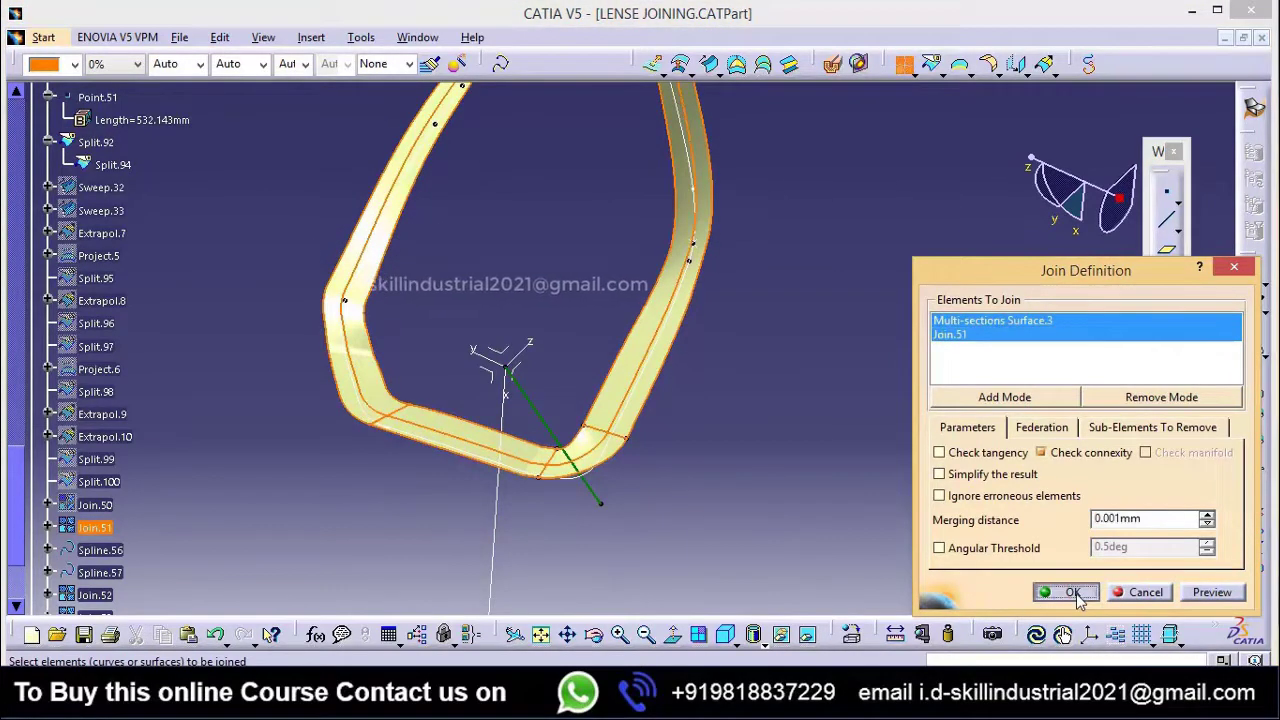
{"action": "left_click", "coordinate": [1070, 592]}
{"action": "scroll", "coordinate": [152, 403], "scroll_direction": "down", "scroll_amount": 5}
{"action": "left_click", "coordinate": [97, 344]}
{"action": "middle_click_drag", "start_coordinate": [671, 391], "coordinate": [690, 450]}
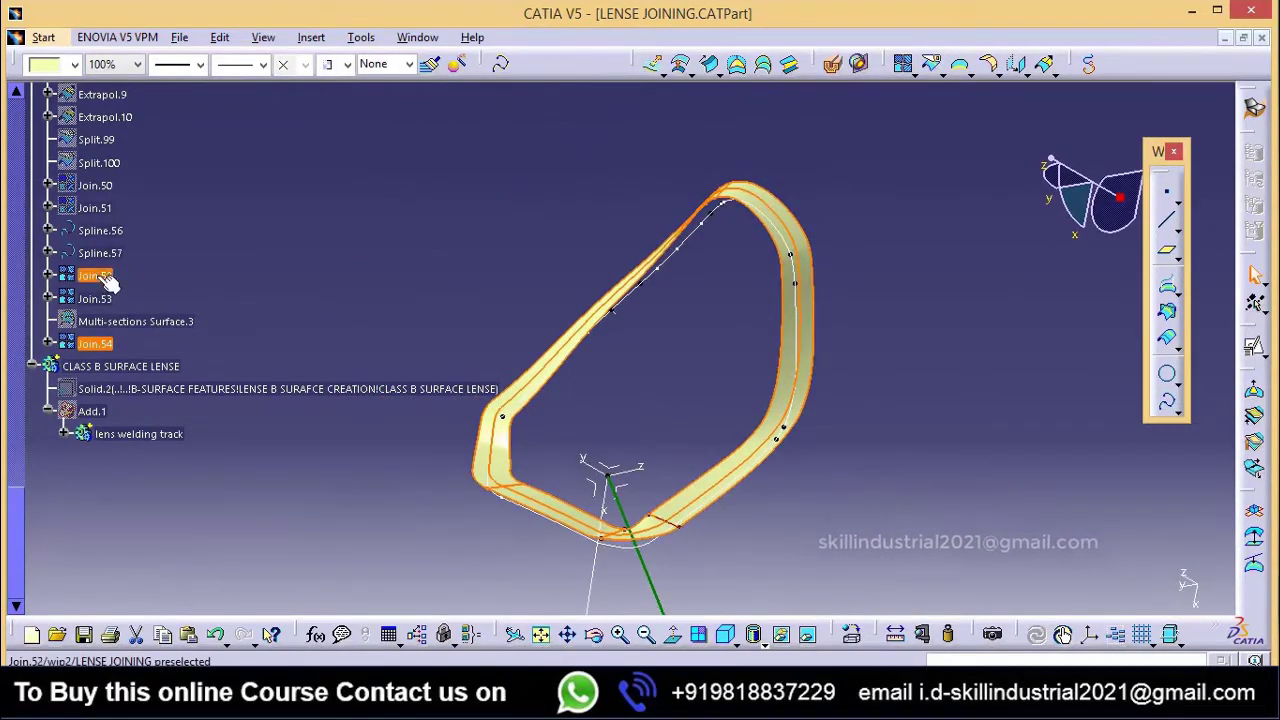
Step: Toggle the visibility of Join.51 on and back off
{"action": "scroll", "coordinate": [133, 355], "scroll_direction": "up", "scroll_amount": 4}
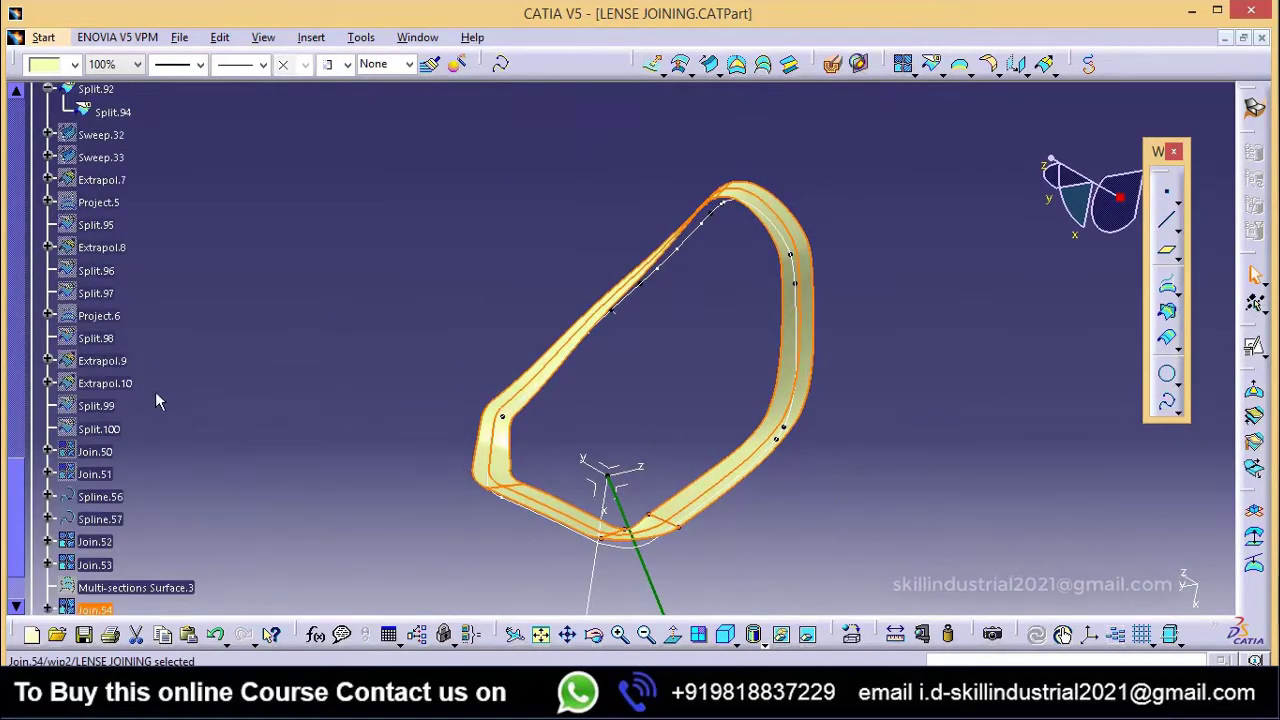
{"action": "scroll", "coordinate": [152, 410], "scroll_direction": "down", "scroll_amount": 3}
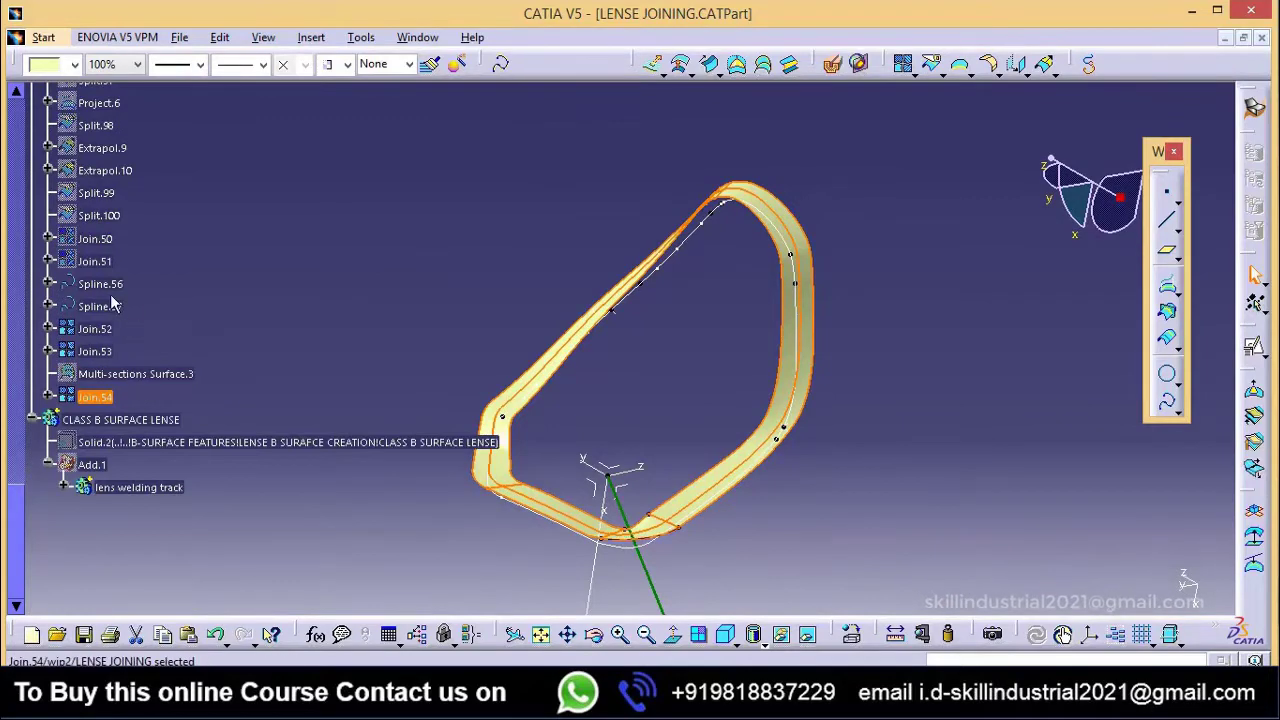
{"action": "right_click", "coordinate": [103, 268]}
{"action": "left_click", "coordinate": [160, 317]}
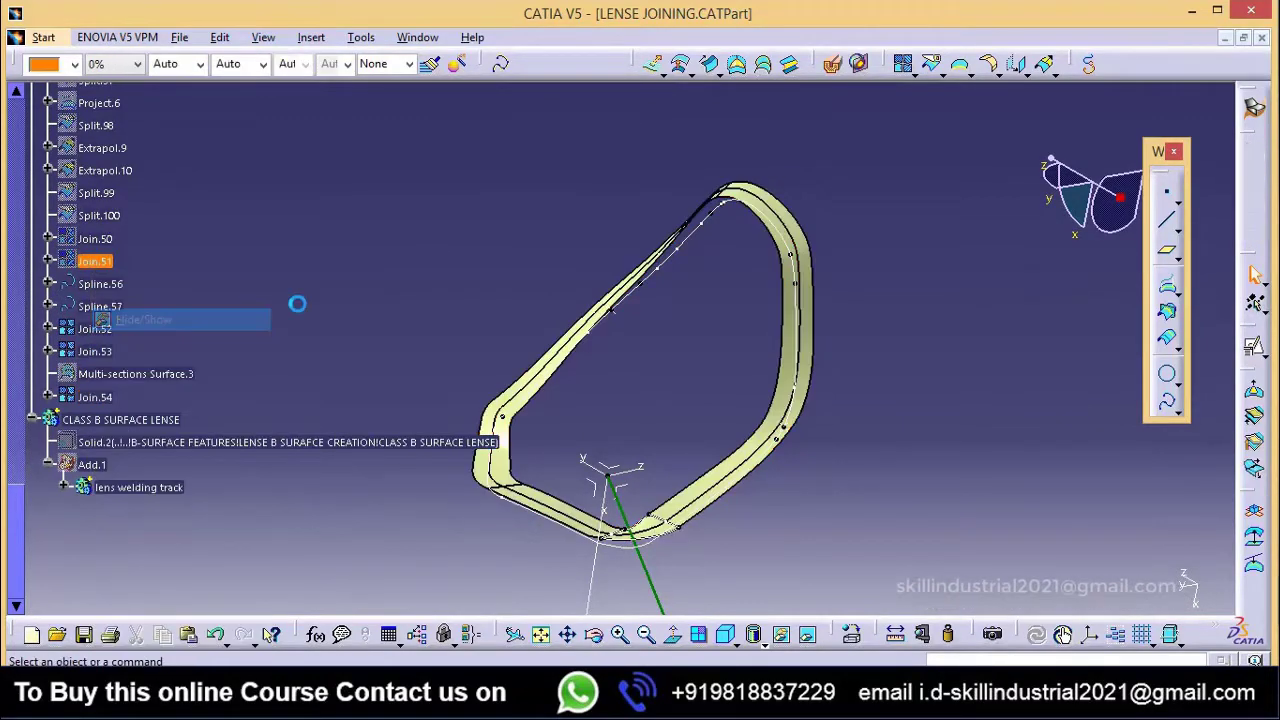
{"action": "right_click", "coordinate": [89, 260]}
{"action": "left_click", "coordinate": [170, 318]}
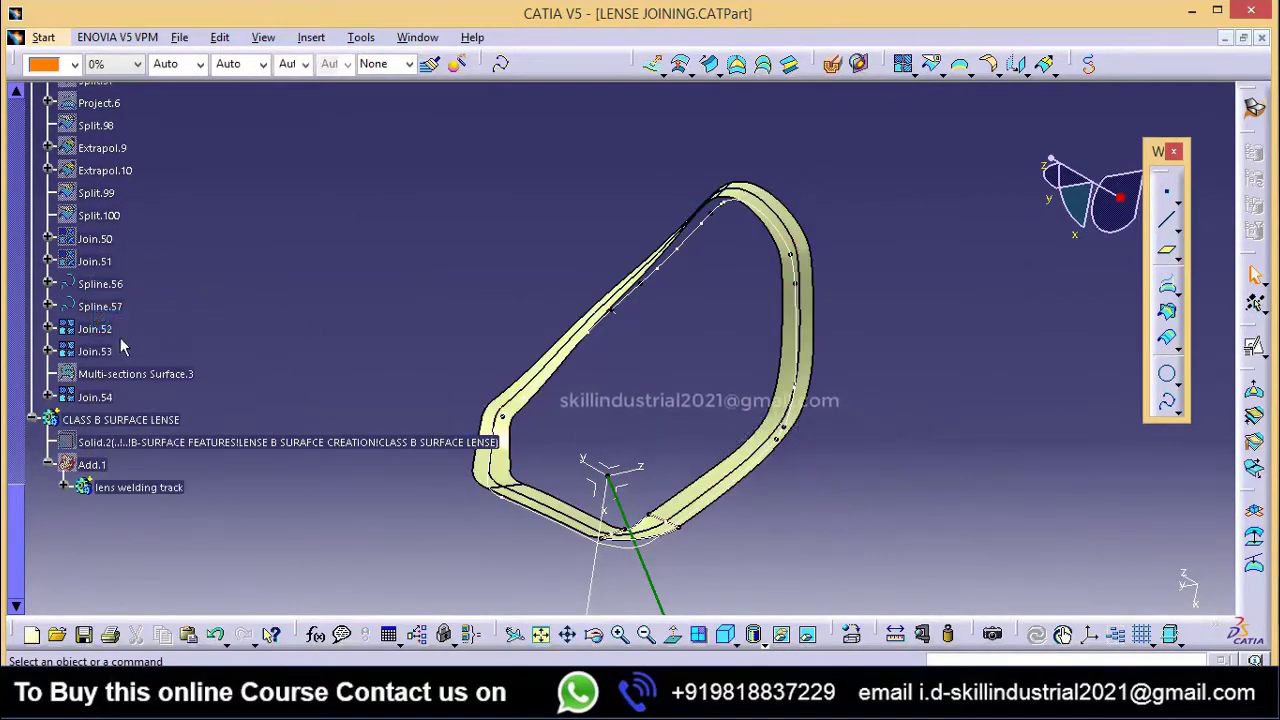
Step: Show the hidden Join.50 surface together with the completed strip
{"action": "scroll", "coordinate": [133, 435], "scroll_direction": "up", "scroll_amount": 3}
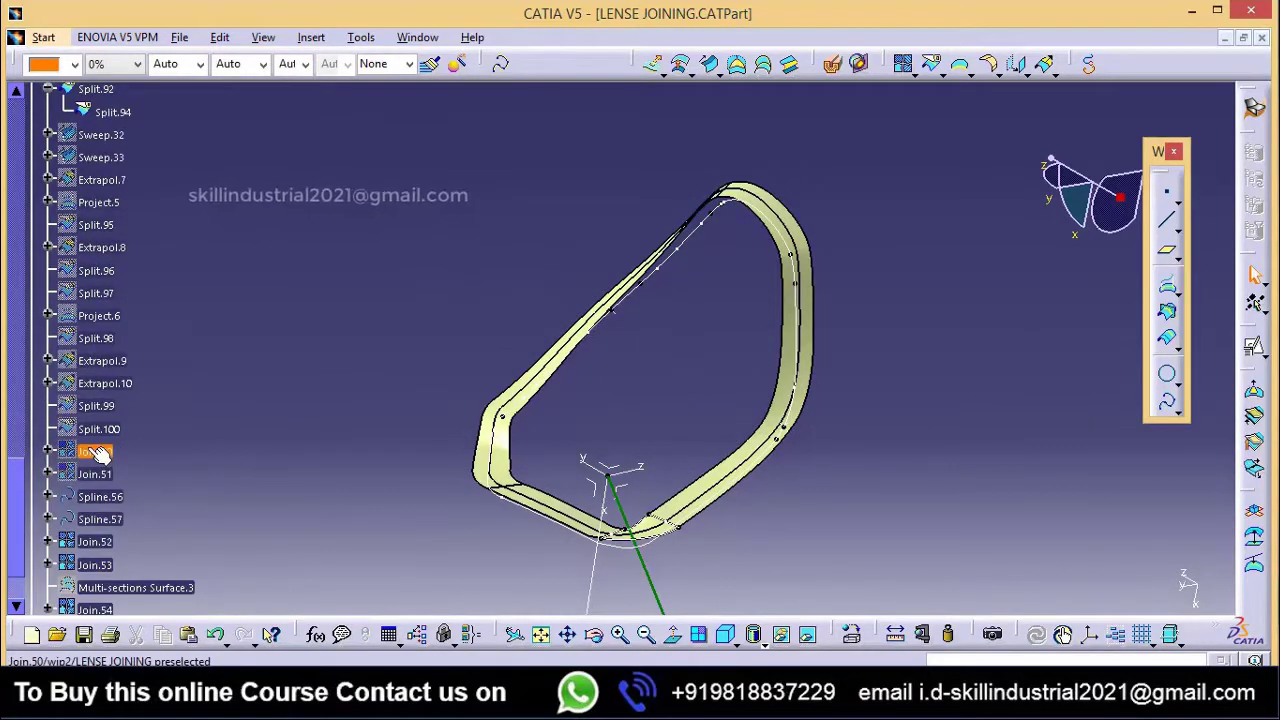
{"action": "right_click", "coordinate": [100, 453]}
{"action": "left_click", "coordinate": [140, 122]}
{"action": "middle_click_drag", "start_coordinate": [485, 417], "coordinate": [552, 378]}
{"action": "left_click", "coordinate": [590, 312]}
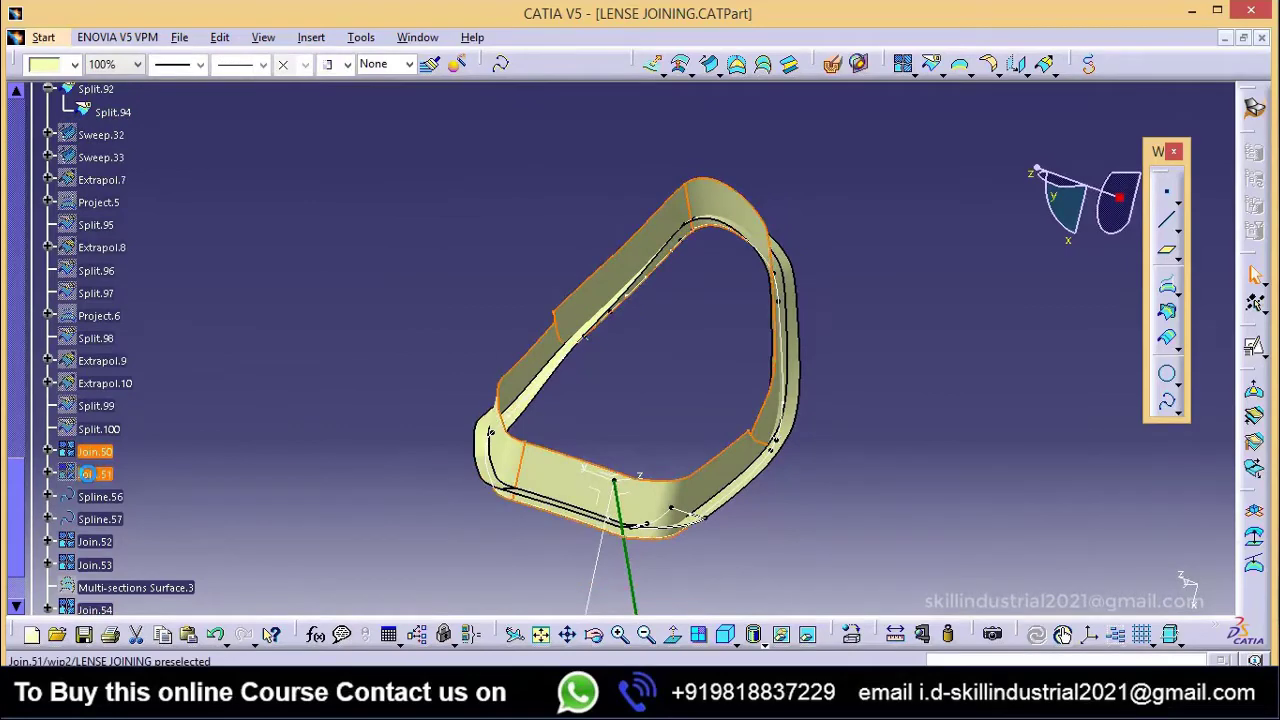
Step: Show Join.51 alongside Join.50 and hide it again
{"action": "right_click", "coordinate": [87, 474]}
{"action": "left_click", "coordinate": [130, 147]}
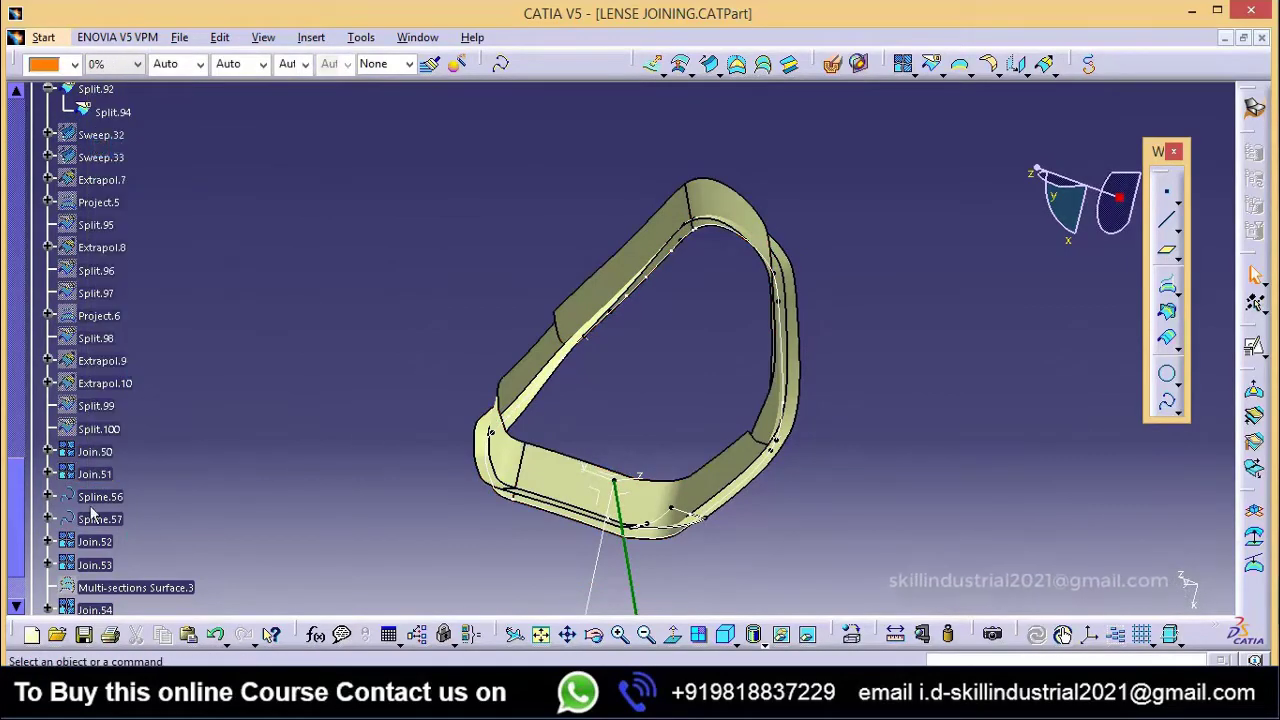
{"action": "left_click", "coordinate": [95, 451]}
{"action": "right_click", "coordinate": [97, 476]}
{"action": "left_click", "coordinate": [171, 146]}
Step: Colour the completed strip, Join.54, blue
{"action": "scroll", "coordinate": [484, 324], "scroll_direction": "up", "scroll_amount": 1}
{"action": "middle_click_drag", "start_coordinate": [484, 324], "coordinate": [520, 150]}
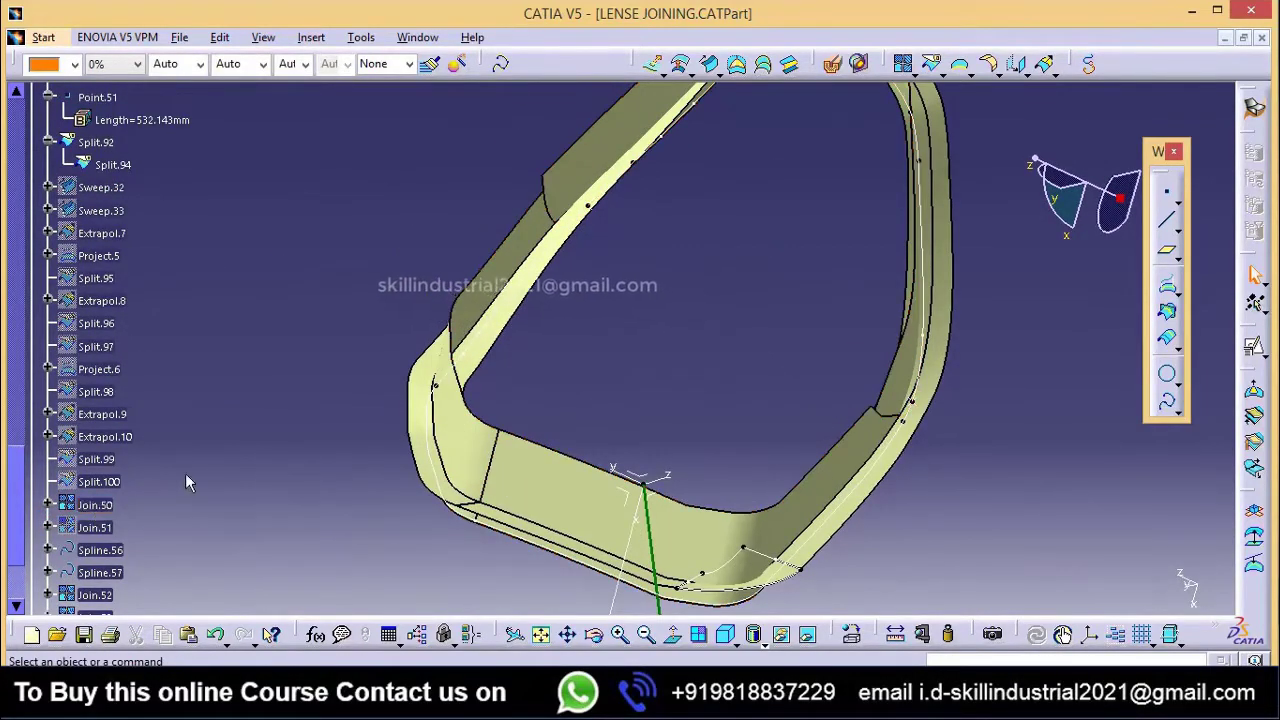
{"action": "scroll", "coordinate": [97, 500], "scroll_direction": "down", "scroll_amount": 3}
{"action": "left_click", "coordinate": [95, 449]}
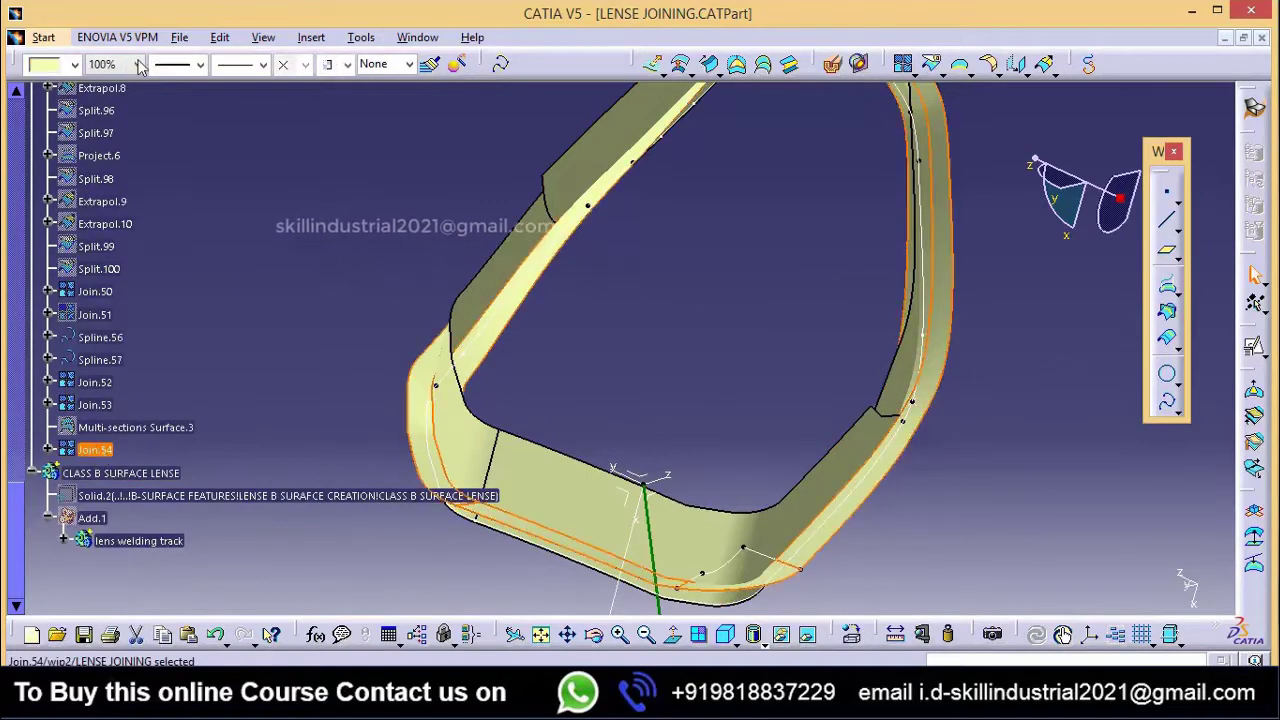
{"action": "left_click", "coordinate": [74, 65]}
{"action": "left_click", "coordinate": [62, 268]}
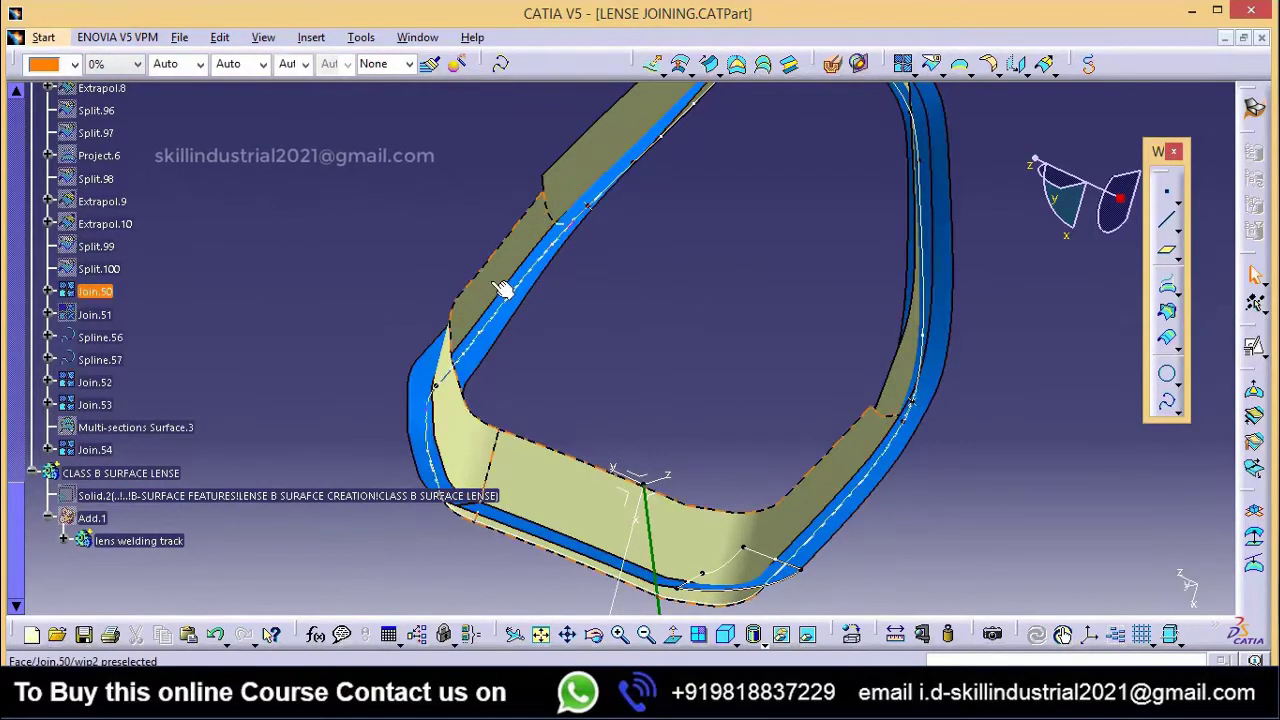
Step: Colour the wall surface, Join.50, dark reddish brown
{"action": "left_click", "coordinate": [93, 294]}
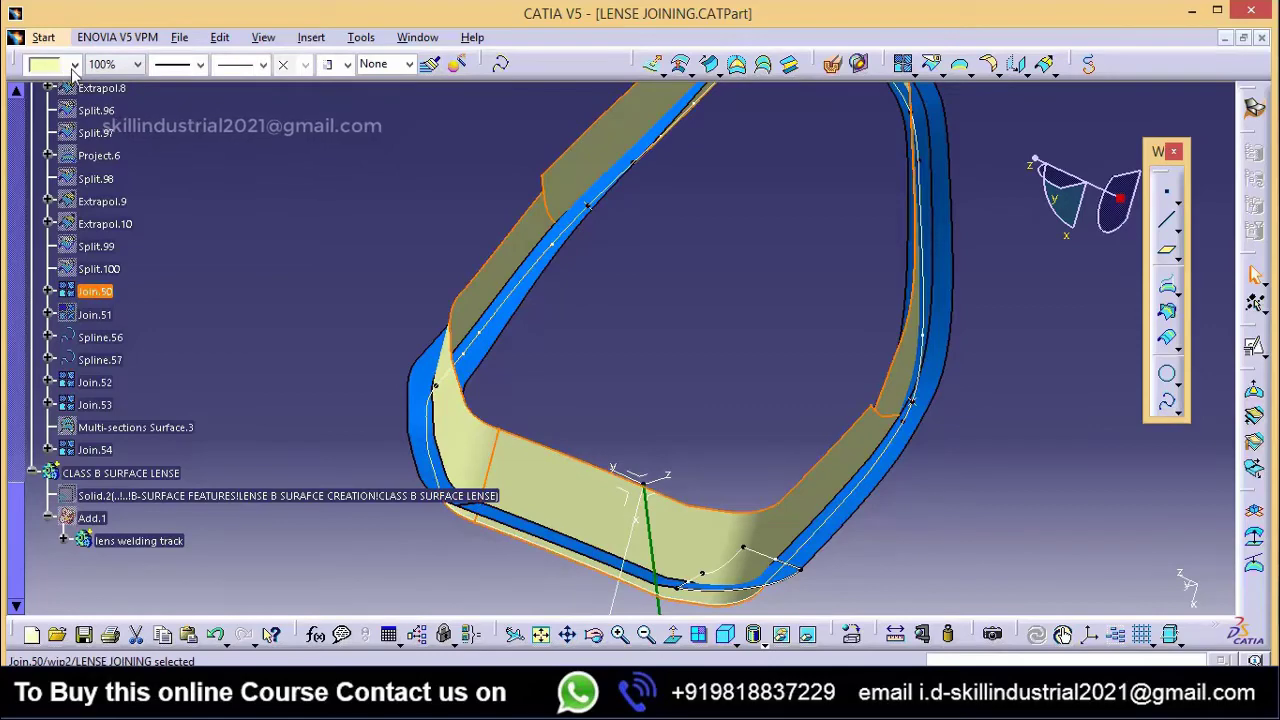
{"action": "left_click", "coordinate": [74, 65]}
{"action": "left_click", "coordinate": [75, 356]}
{"action": "left_click", "coordinate": [398, 234]}
{"action": "middle_click_drag", "start_coordinate": [550, 330], "coordinate": [529, 277]}
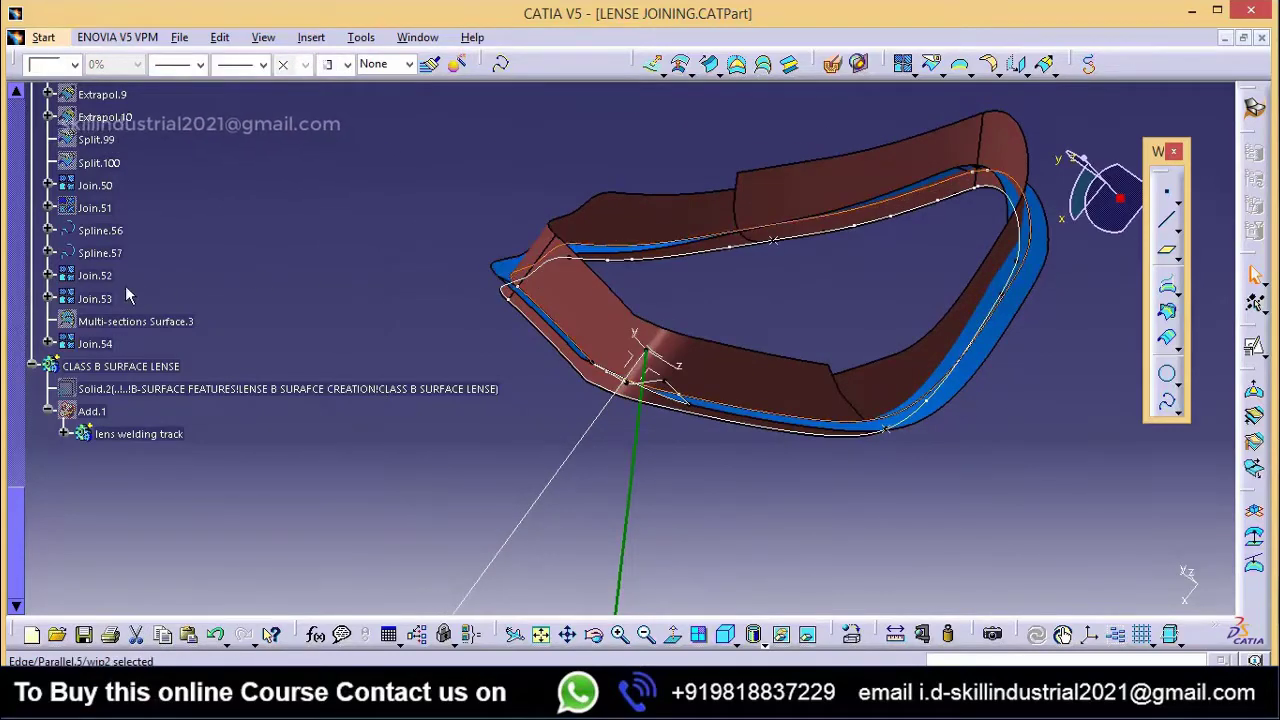
Step: Create a join containing only the Parallel.5 curve, with a merging distance of 0.001 mm
{"action": "scroll", "coordinate": [130, 300], "scroll_direction": "up", "scroll_amount": 5}
{"action": "left_click", "coordinate": [103, 250]}
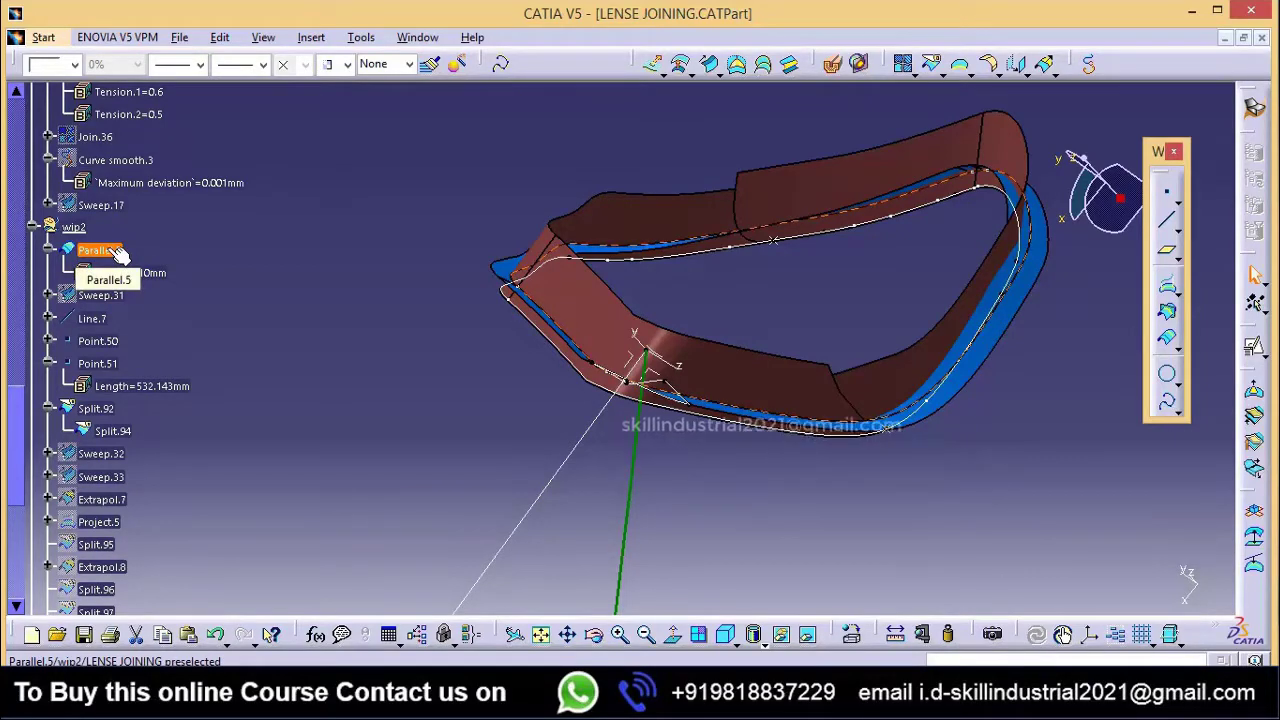
{"action": "left_click", "coordinate": [904, 65]}
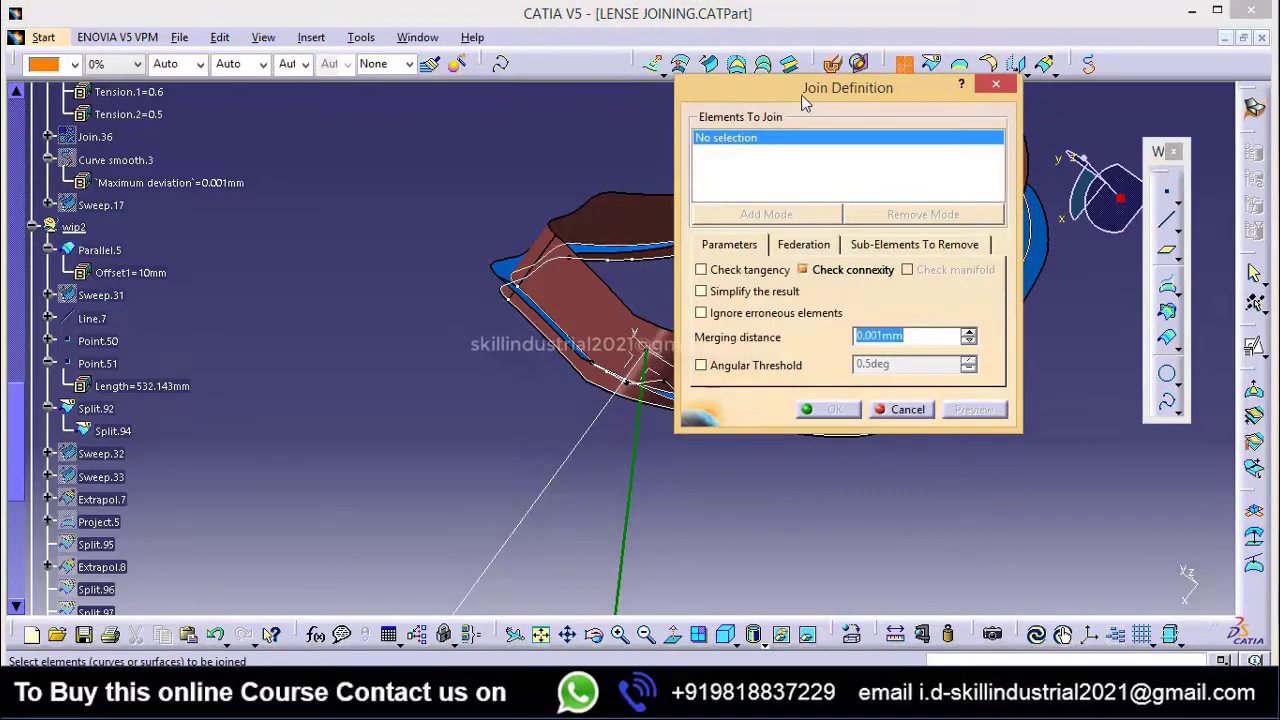
{"action": "left_click_drag", "start_coordinate": [802, 96], "coordinate": [866, 107]}
{"action": "left_click", "coordinate": [97, 250]}
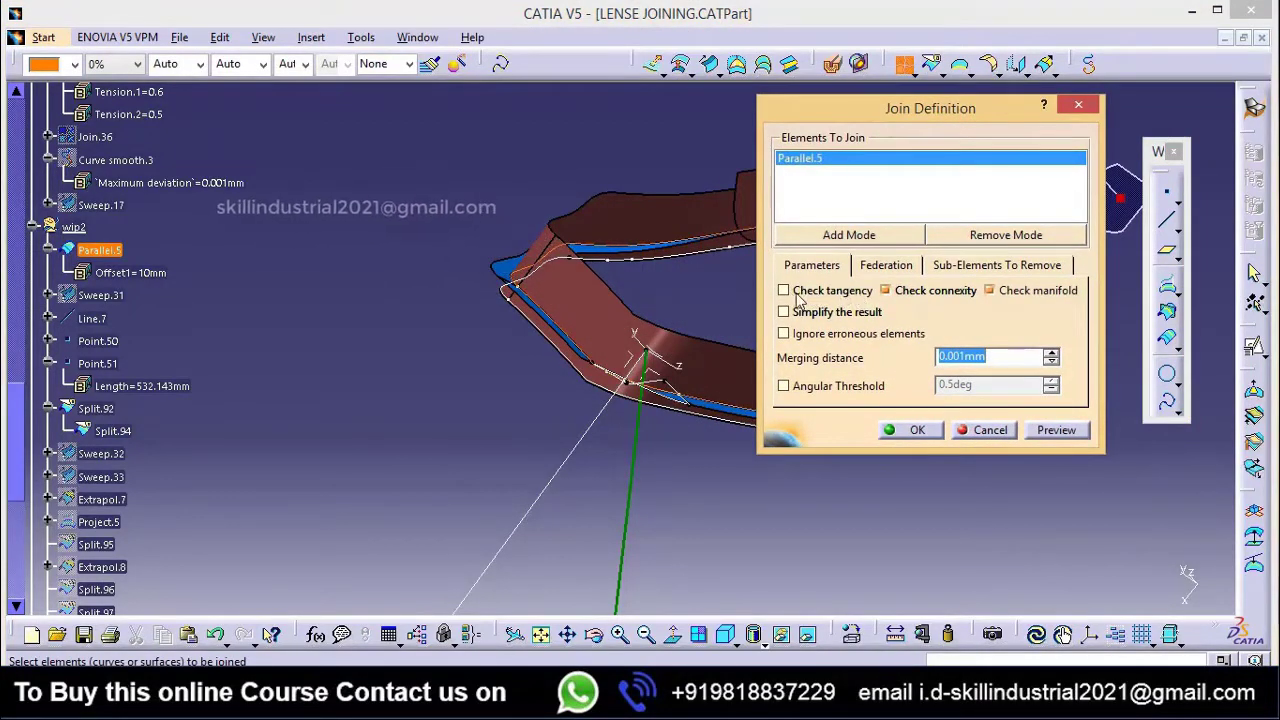
{"action": "left_click", "coordinate": [917, 430]}
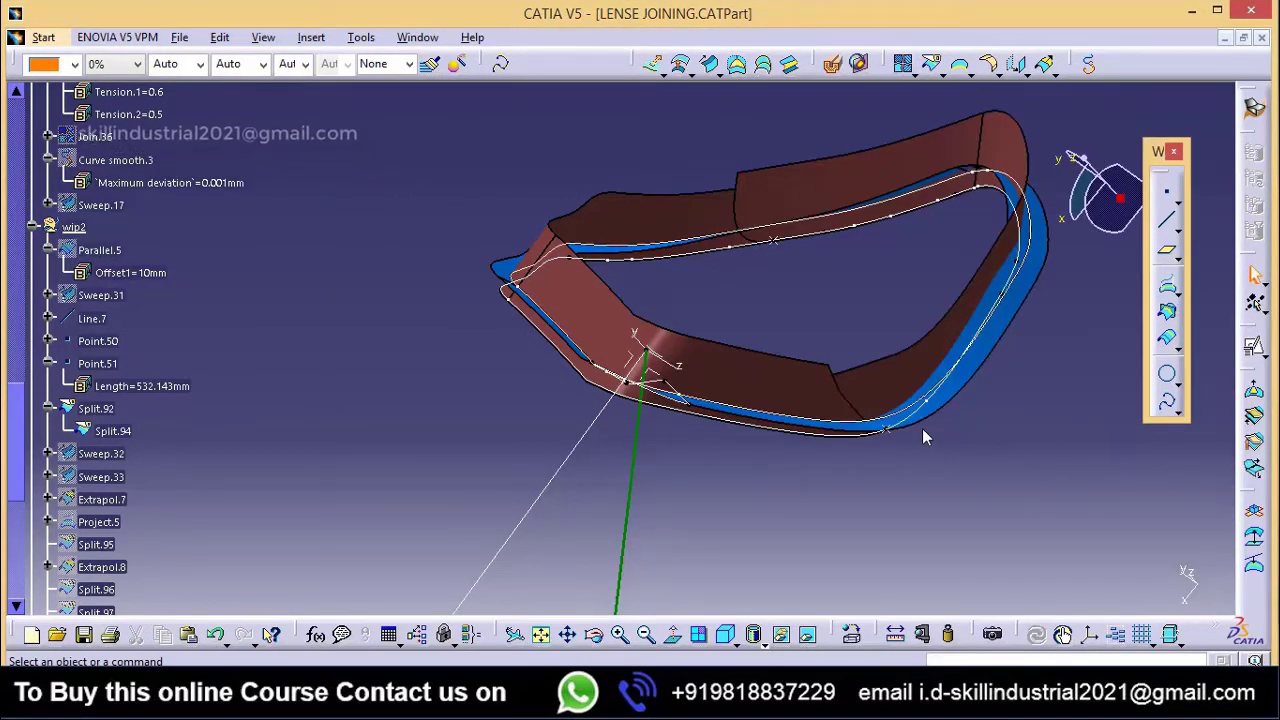
Step: Delete the join made from the Parallel.5 curve
{"action": "scroll", "coordinate": [150, 504], "scroll_direction": "down", "scroll_amount": 10}
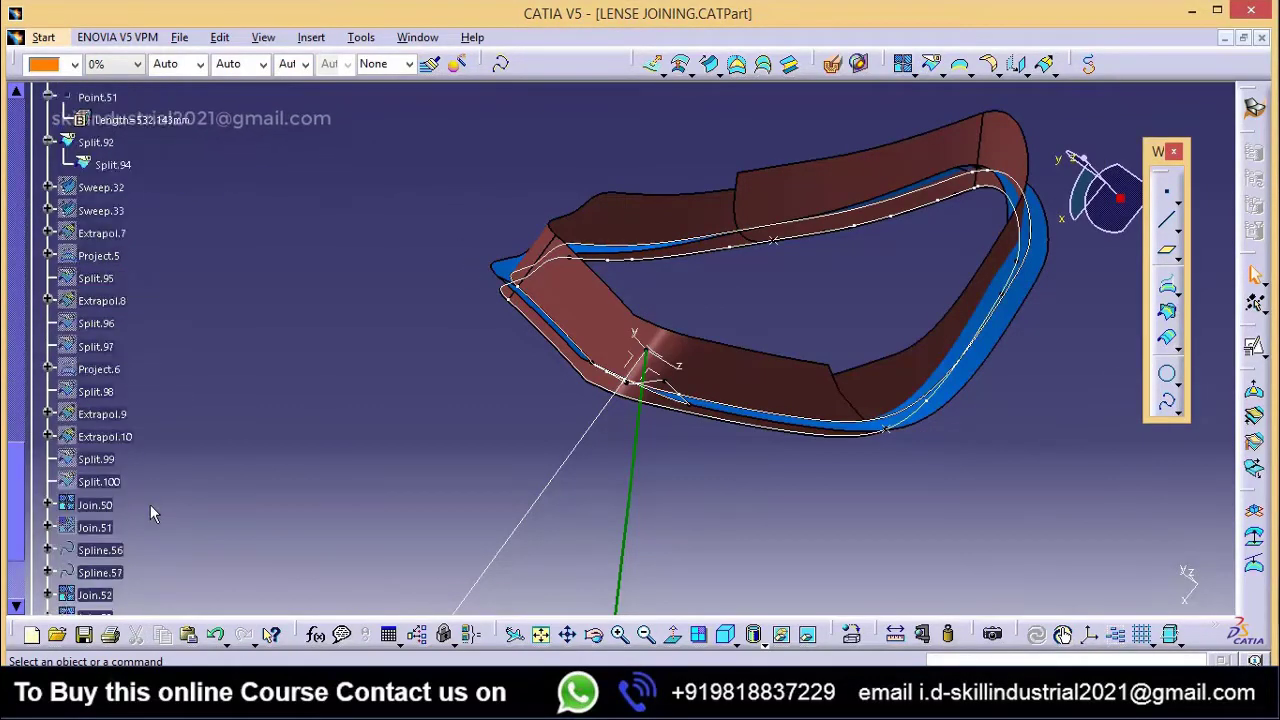
{"action": "left_click", "coordinate": [118, 313]}
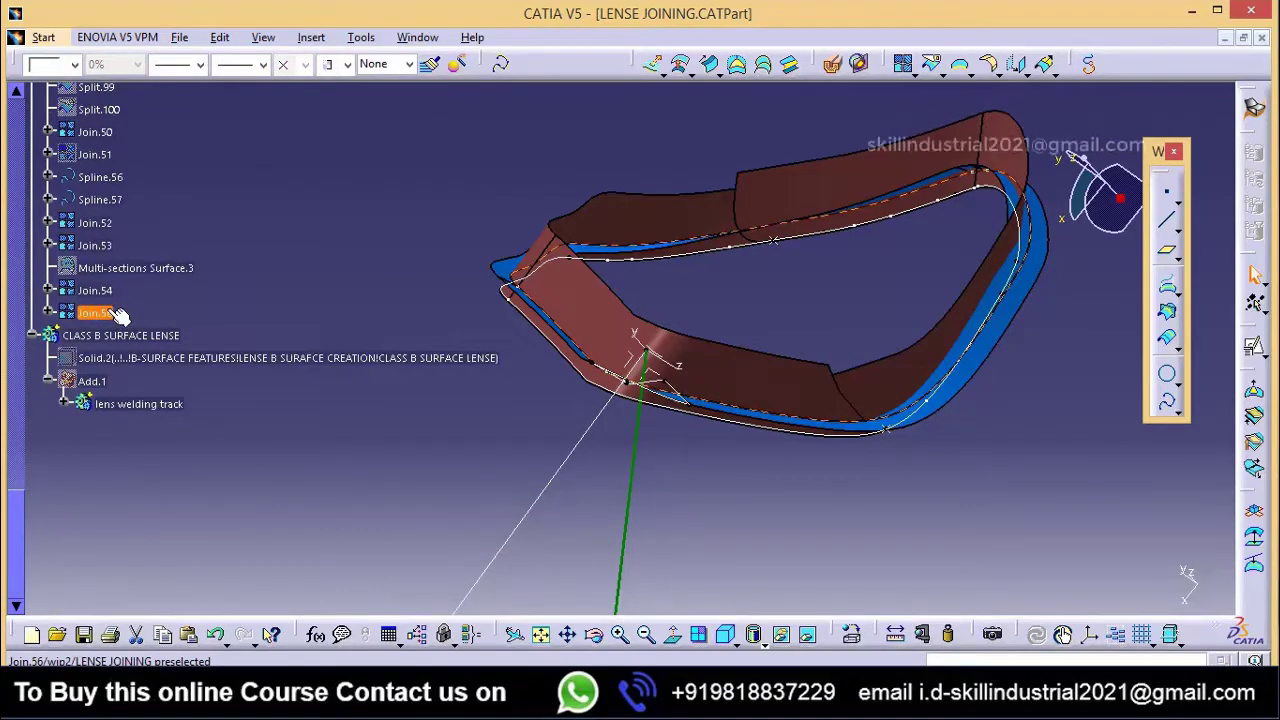
{"action": "middle_click_drag", "start_coordinate": [745, 275], "coordinate": [660, 298]}
{"action": "key", "text": "Delete"}
{"action": "middle_click_drag", "start_coordinate": [860, 350], "coordinate": [765, 300]}
Step: Show the CLASS B SURFACE LENSE body together with the blue and brown joined surfaces
{"action": "scroll", "coordinate": [120, 322], "scroll_direction": "up", "scroll_amount": 1}
{"action": "right_click", "coordinate": [118, 323]}
{"action": "left_click", "coordinate": [152, 84]}
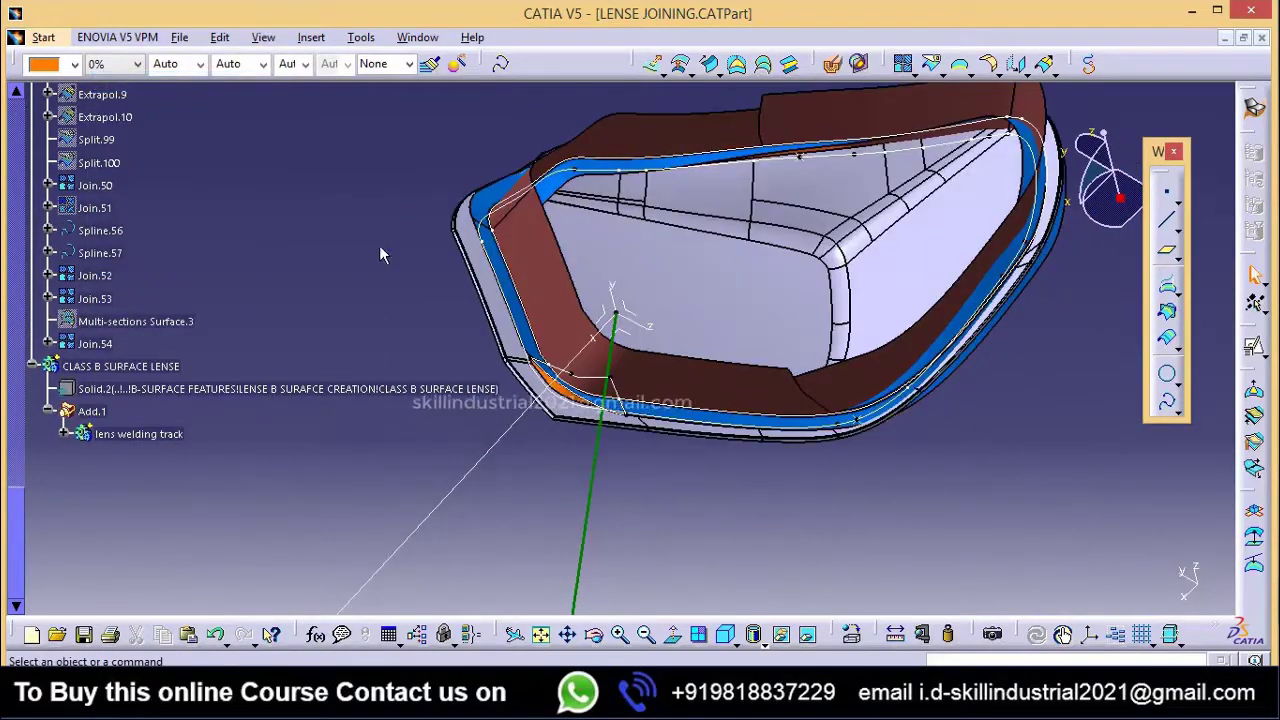
{"action": "middle_click_drag", "start_coordinate": [630, 405], "coordinate": [447, 187]}
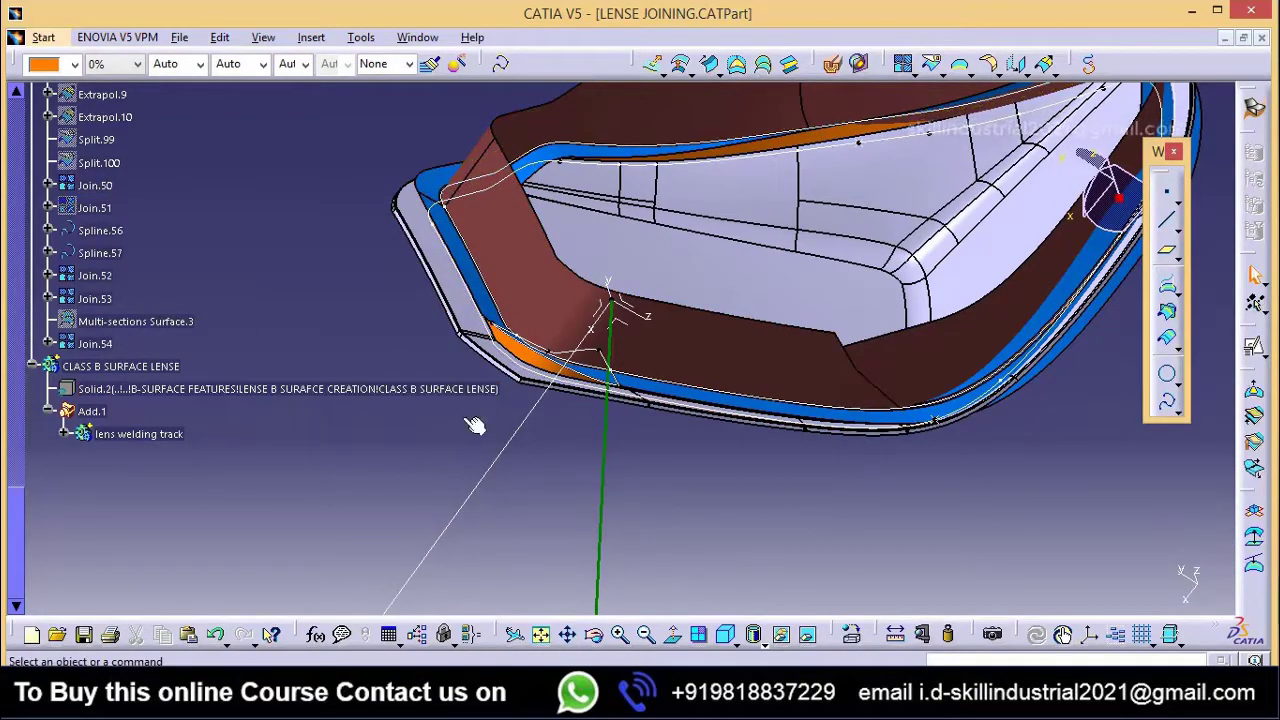
{"action": "middle_click_drag", "start_coordinate": [550, 443], "coordinate": [575, 390]}
Step: Replace the splitting element of Split.8 in the lens welding track body with Join.54
{"action": "left_click", "coordinate": [89, 411]}
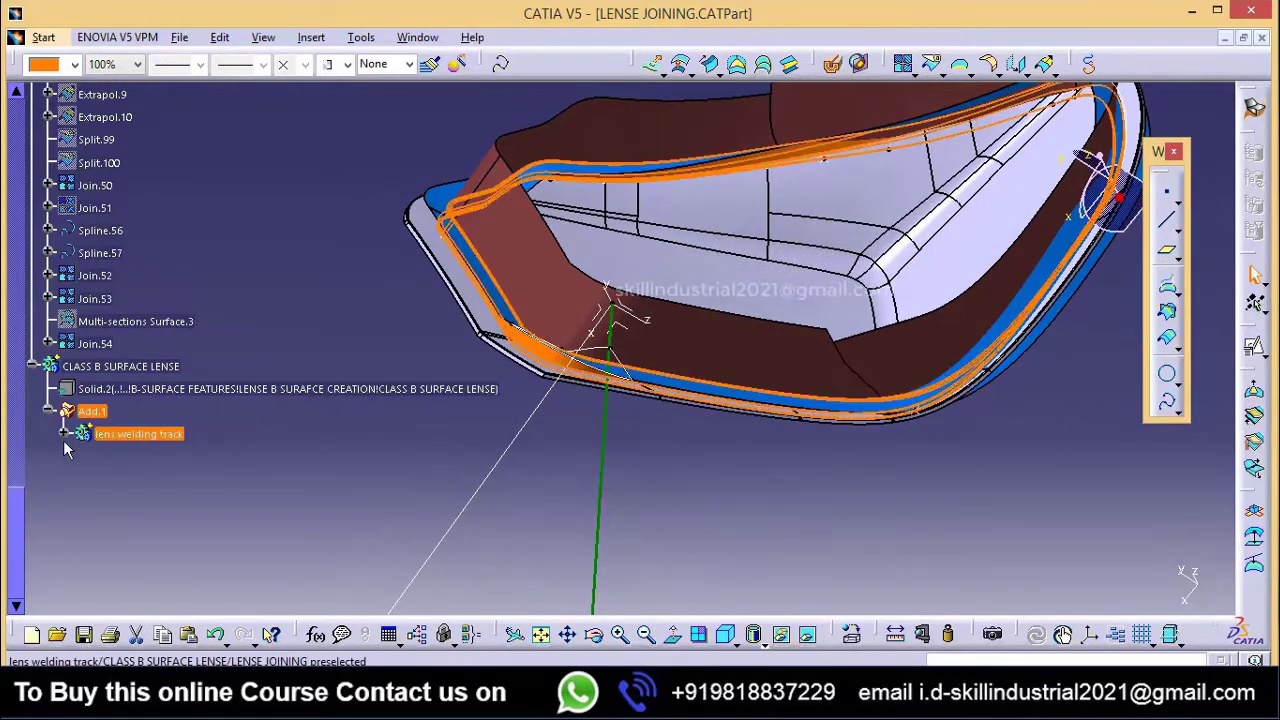
{"action": "left_click", "coordinate": [64, 434]}
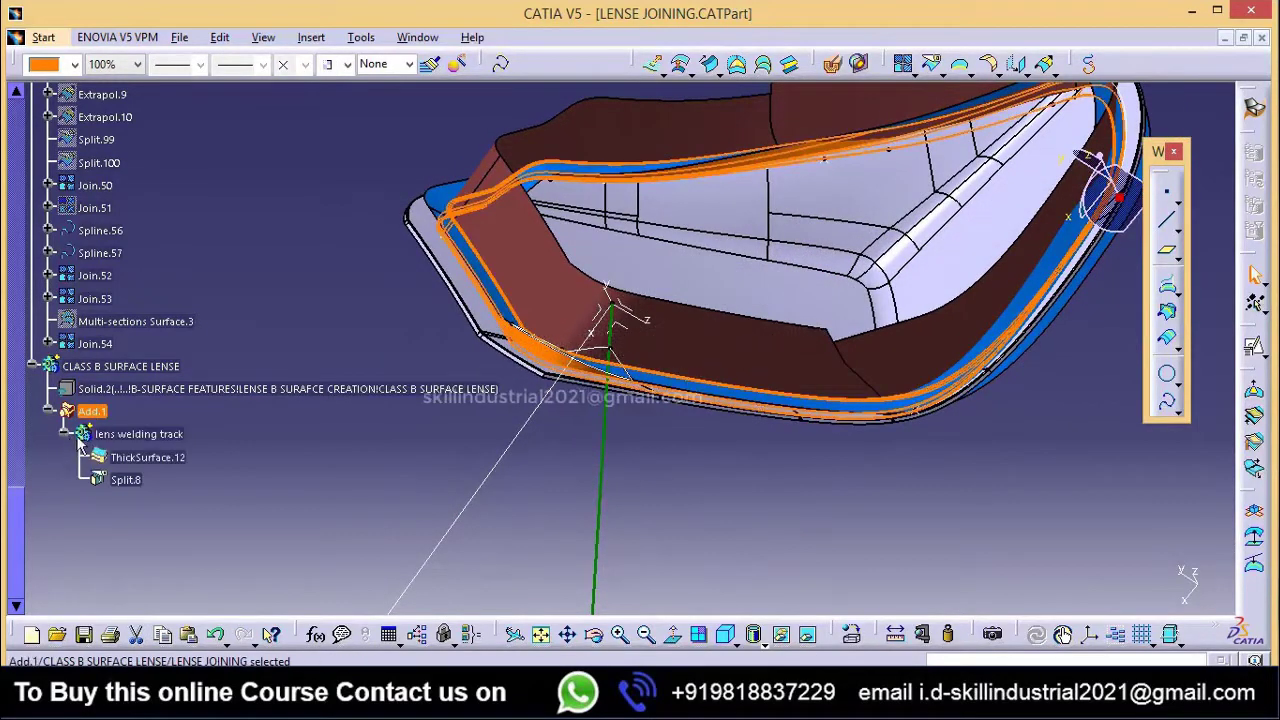
{"action": "left_click", "coordinate": [128, 480]}
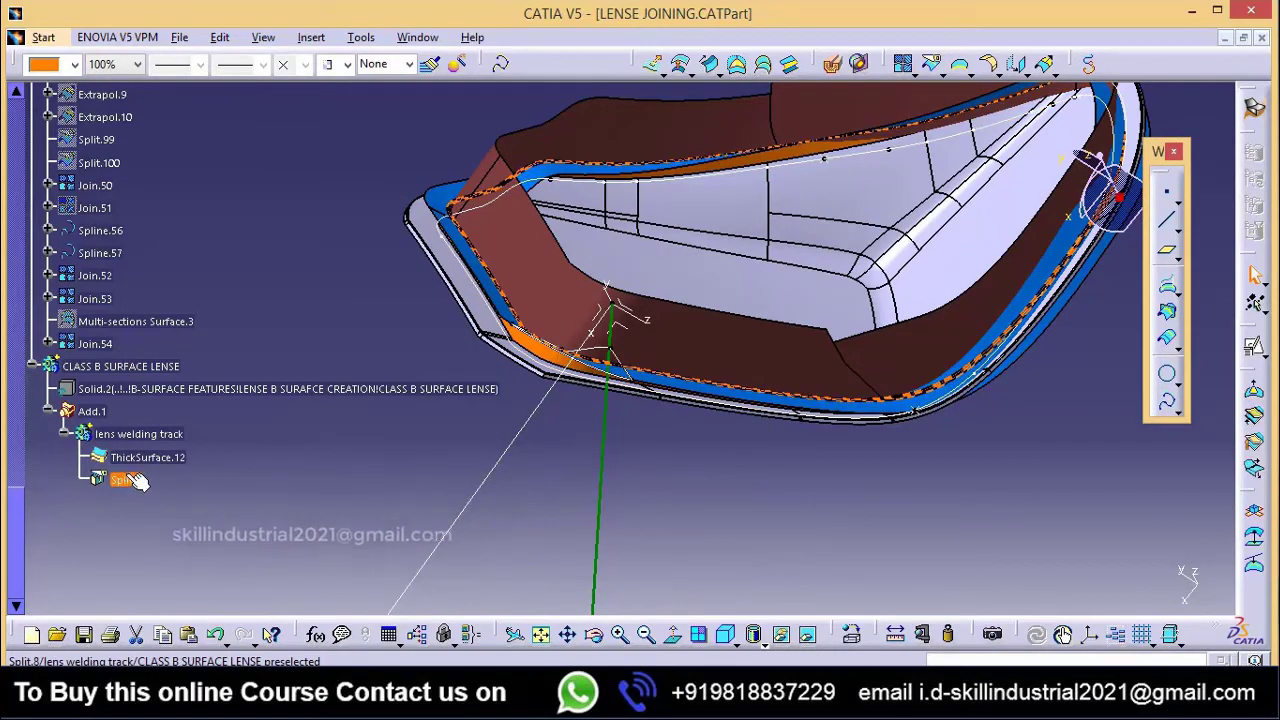
{"action": "double_click", "coordinate": [127, 481]}
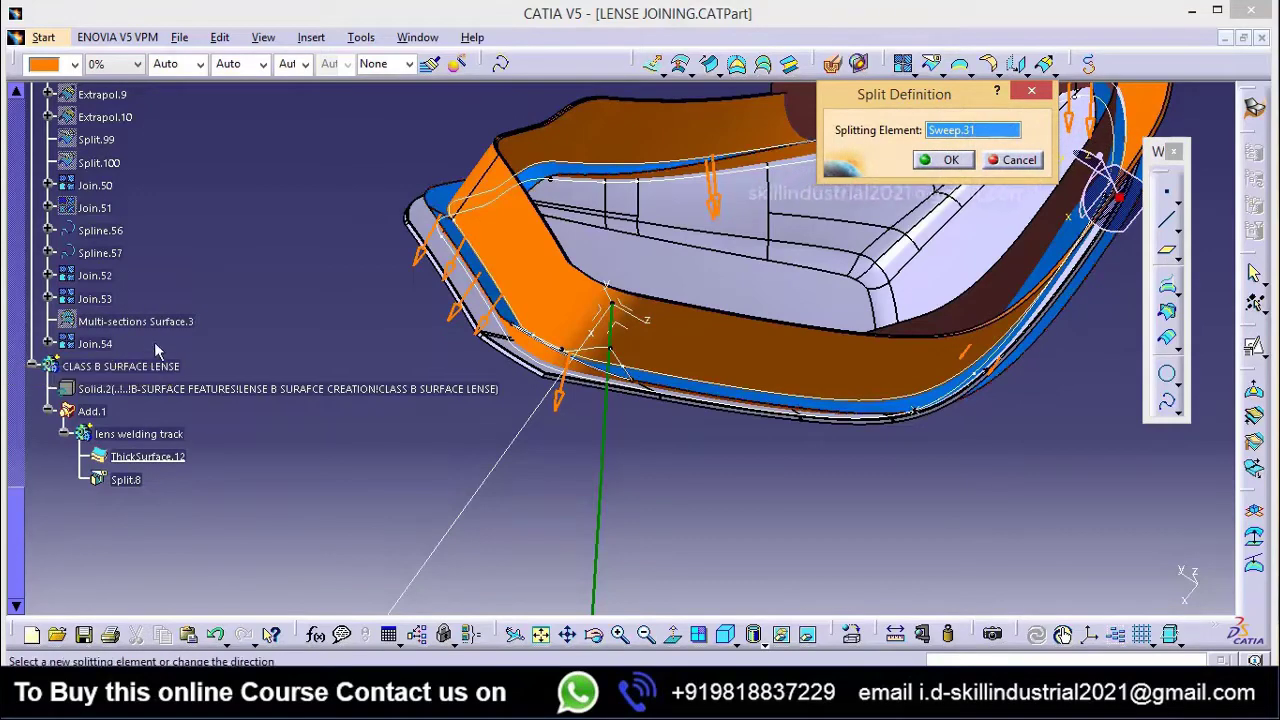
{"action": "left_click", "coordinate": [100, 344]}
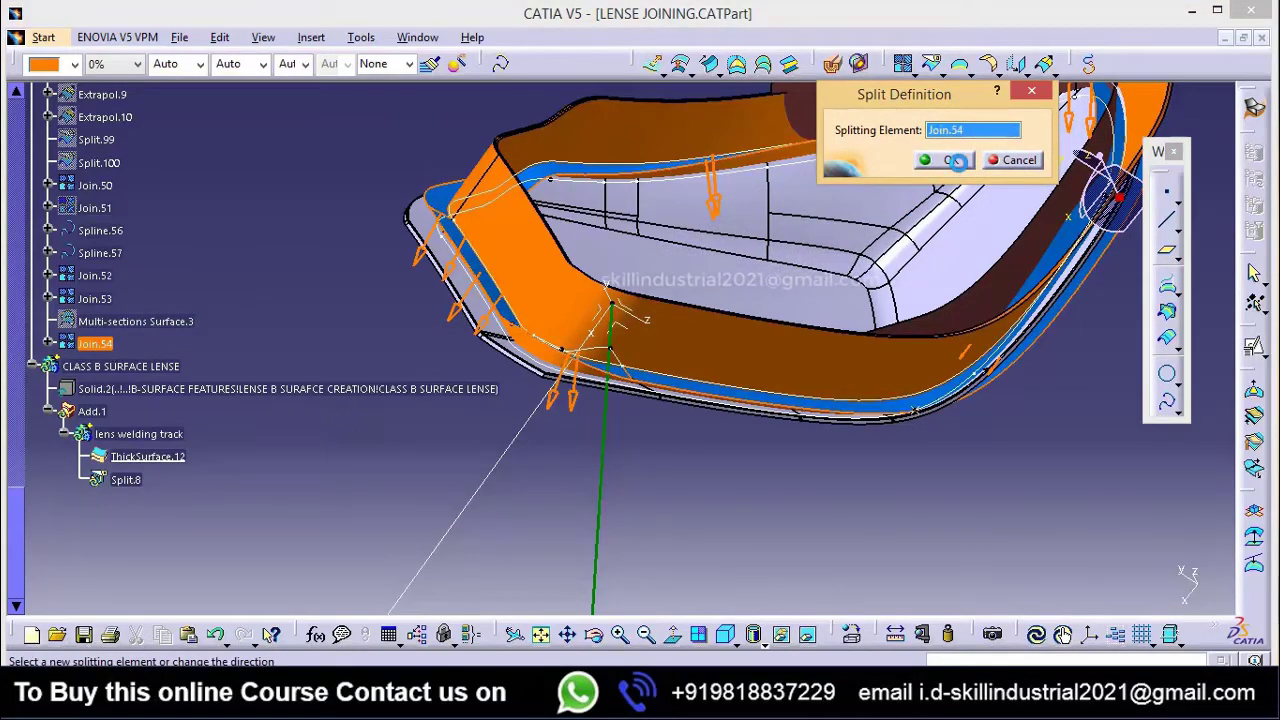
{"action": "left_click", "coordinate": [480, 427]}
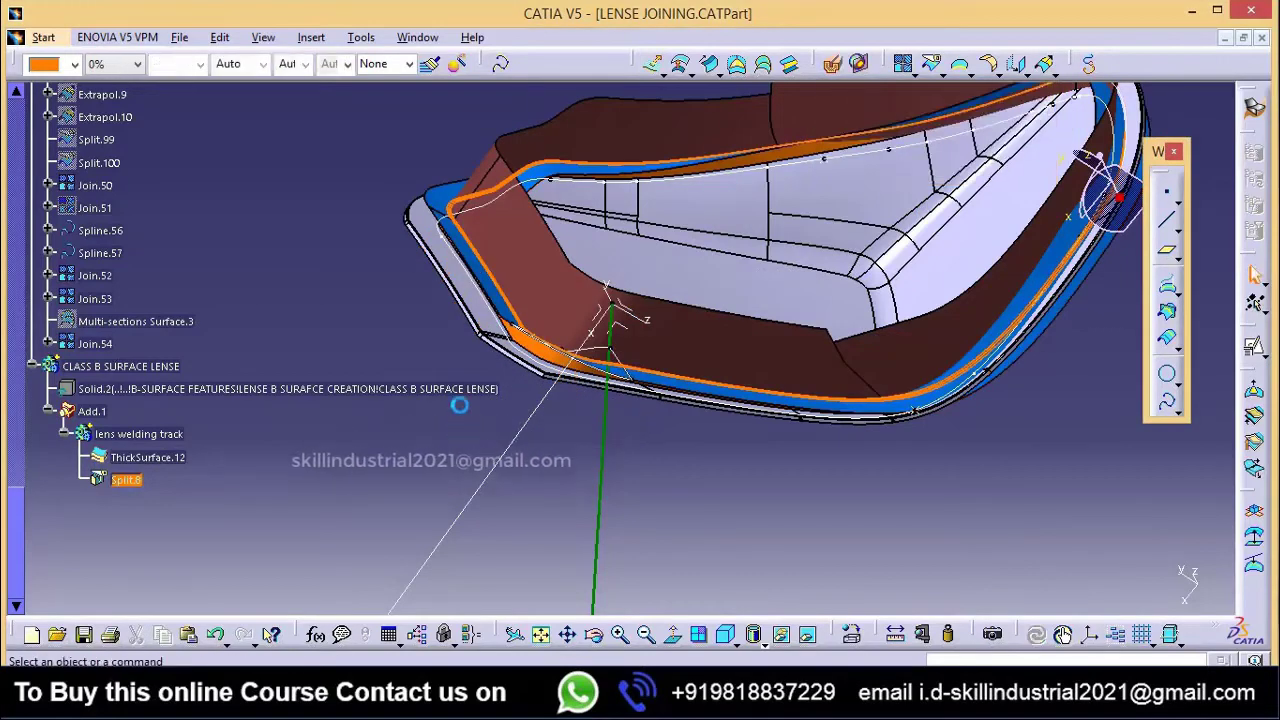
Step: Hide Join.50 to examine the lens solid and the blue Join.54 strip around its edge
{"action": "left_click", "coordinate": [228, 392]}
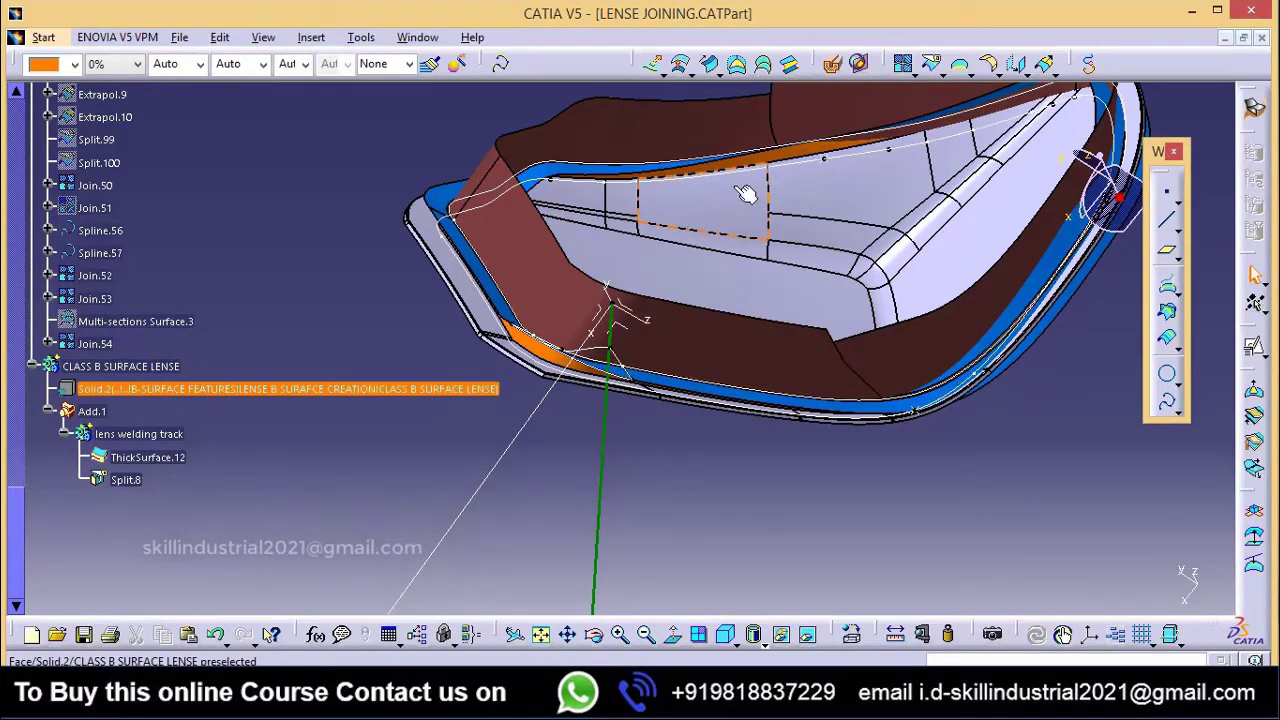
{"action": "right_click", "coordinate": [92, 185]}
{"action": "left_click", "coordinate": [150, 242]}
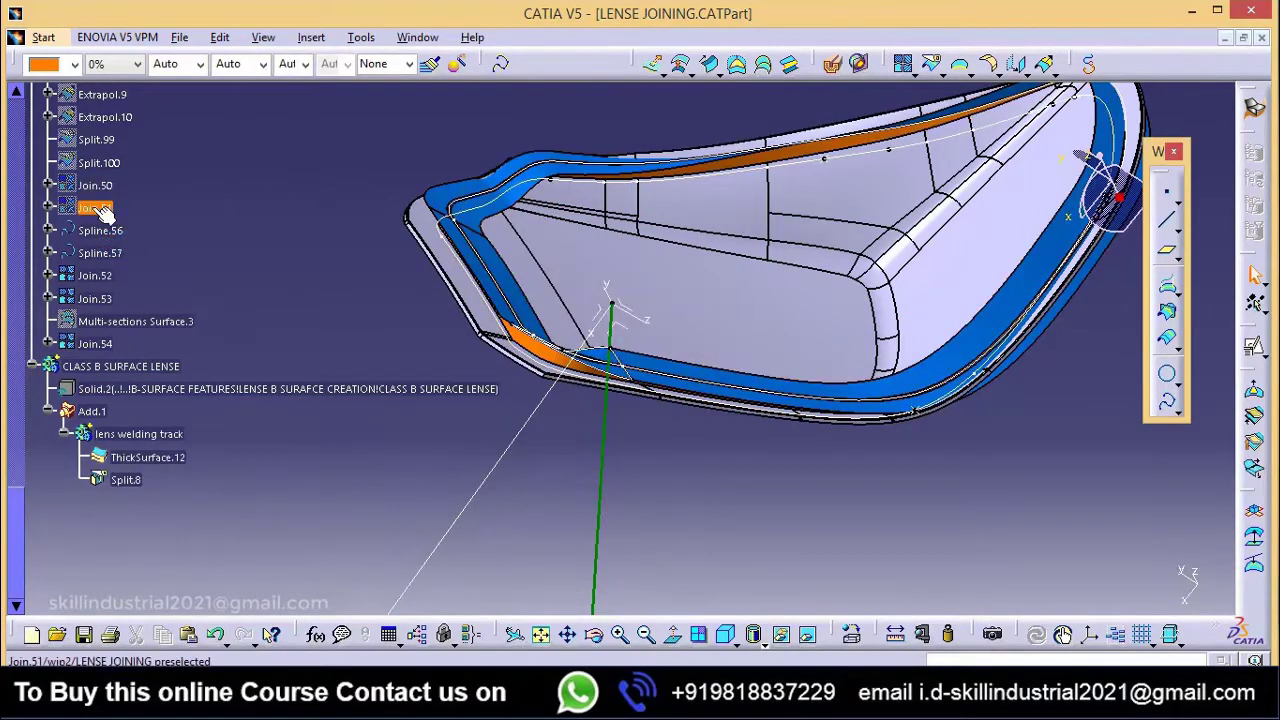
{"action": "middle_click_drag", "start_coordinate": [500, 238], "coordinate": [484, 257]}
{"action": "left_click", "coordinate": [447, 207]}
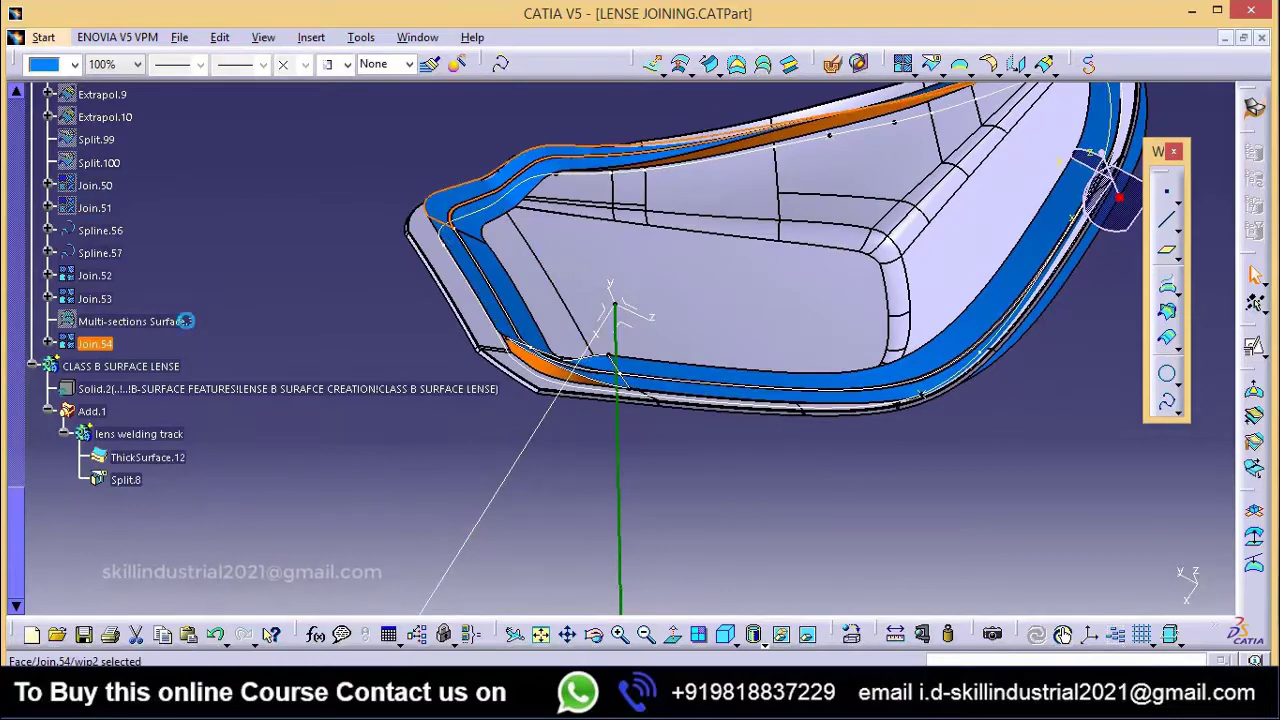
{"action": "right_click", "coordinate": [107, 343]}
{"action": "left_click", "coordinate": [143, 354]}
{"action": "middle_click_drag", "start_coordinate": [598, 246], "coordinate": [687, 150]}
{"action": "middle_click_drag", "start_coordinate": [732, 240], "coordinate": [591, 269]}
{"action": "middle_click_drag", "start_coordinate": [506, 266], "coordinate": [725, 303]}
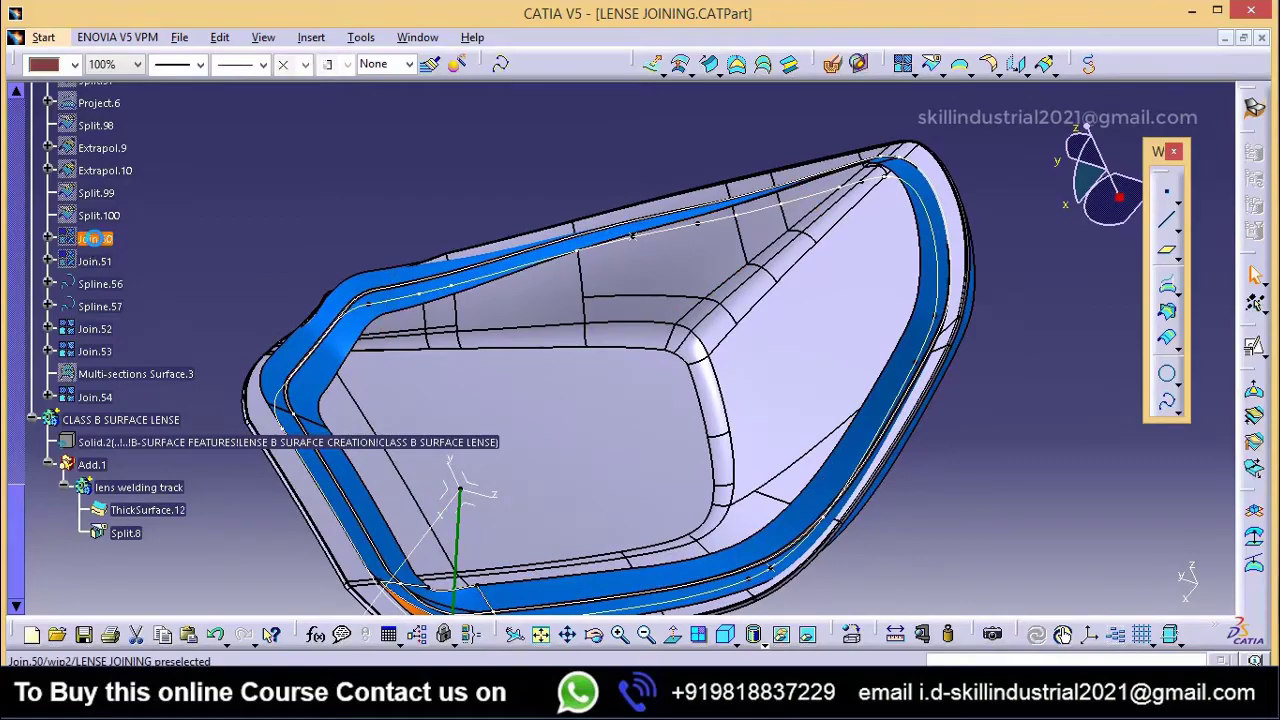
Step: Show Join.50 on the lens again
{"action": "right_click", "coordinate": [95, 238]}
{"action": "left_click", "coordinate": [137, 294]}
{"action": "middle_click_drag", "start_coordinate": [678, 260], "coordinate": [640, 310]}
{"action": "left_click", "coordinate": [487, 132]}
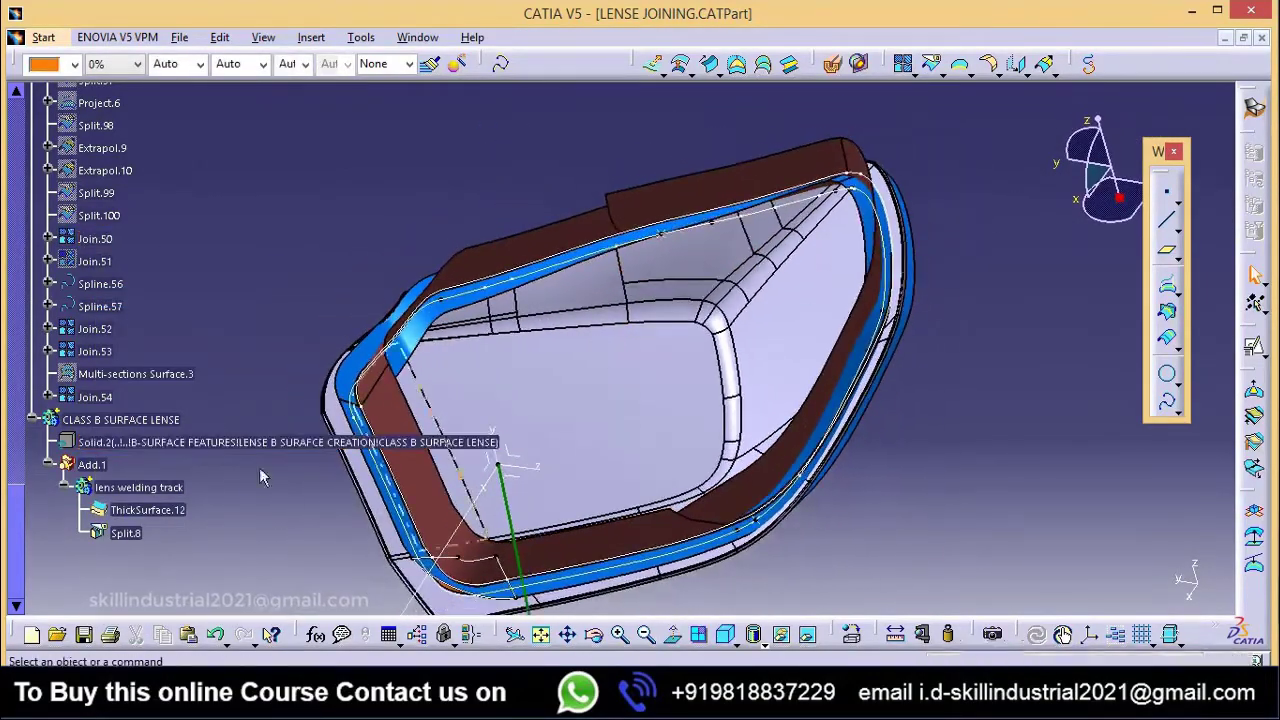
Step: Replace the offset object of ThickSurface.12 in the lens welding track body with Join.50
{"action": "left_click", "coordinate": [160, 515]}
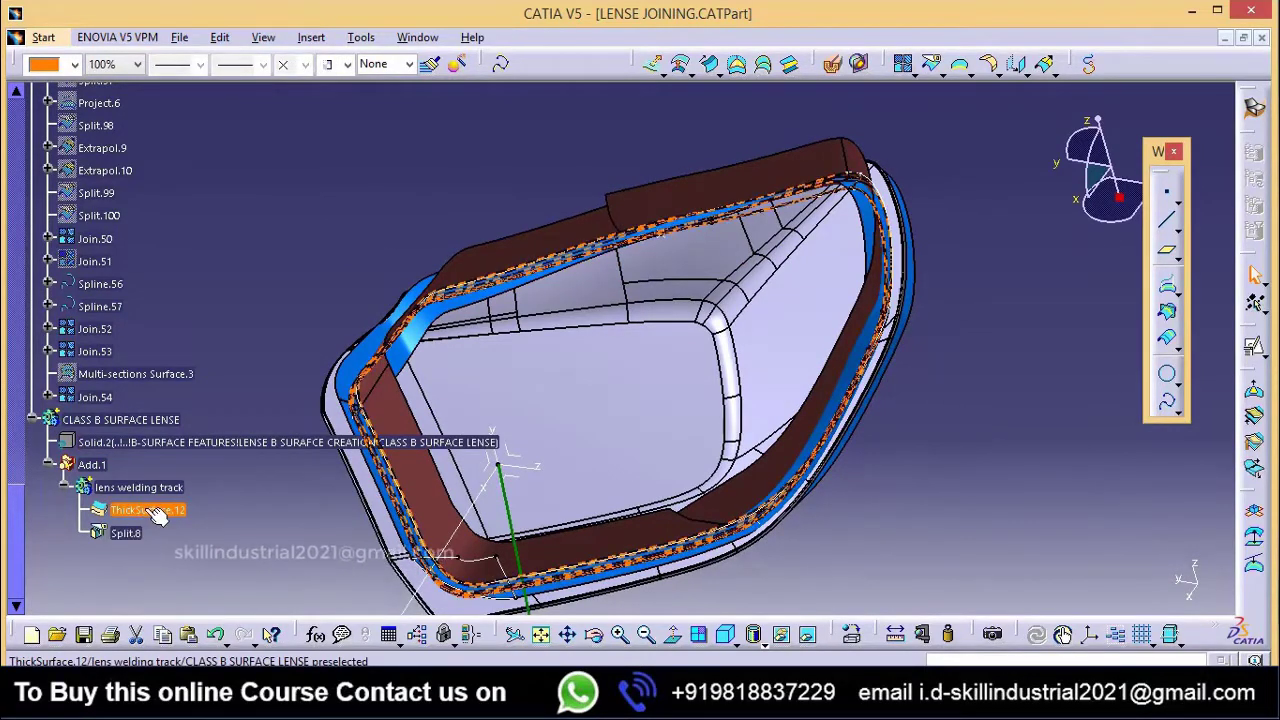
{"action": "double_click", "coordinate": [147, 510]}
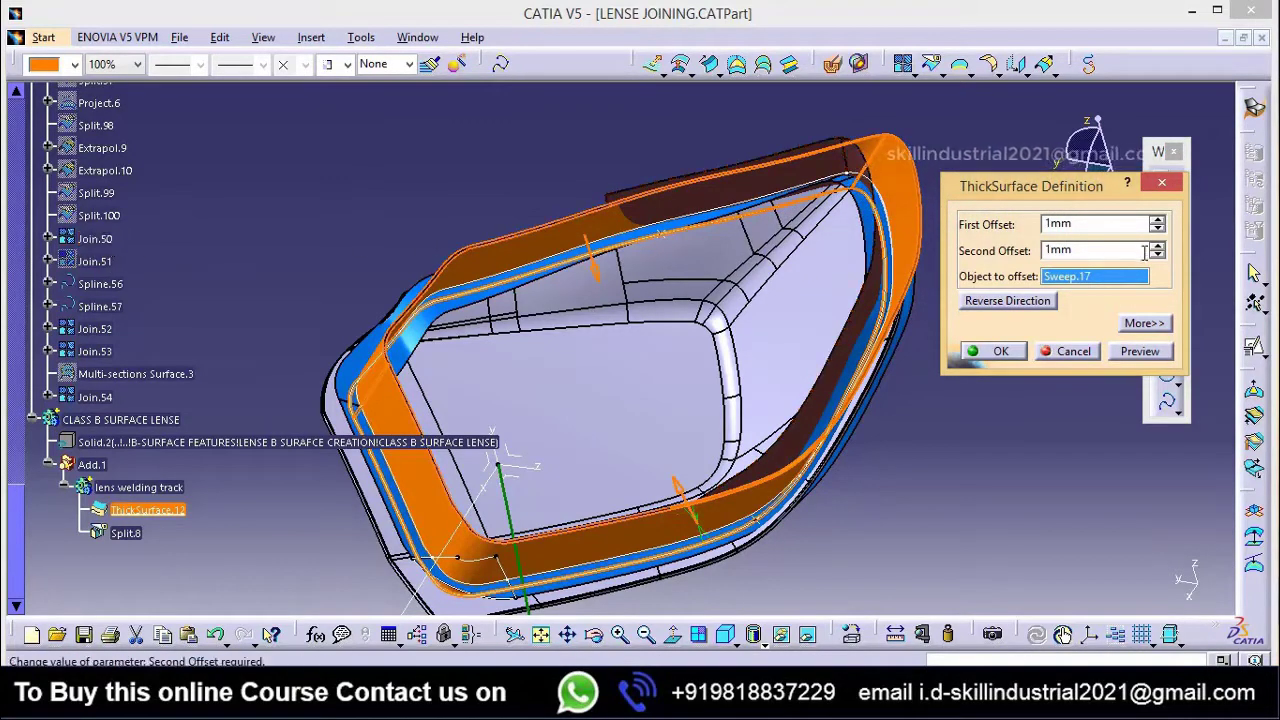
{"action": "left_click", "coordinate": [92, 236]}
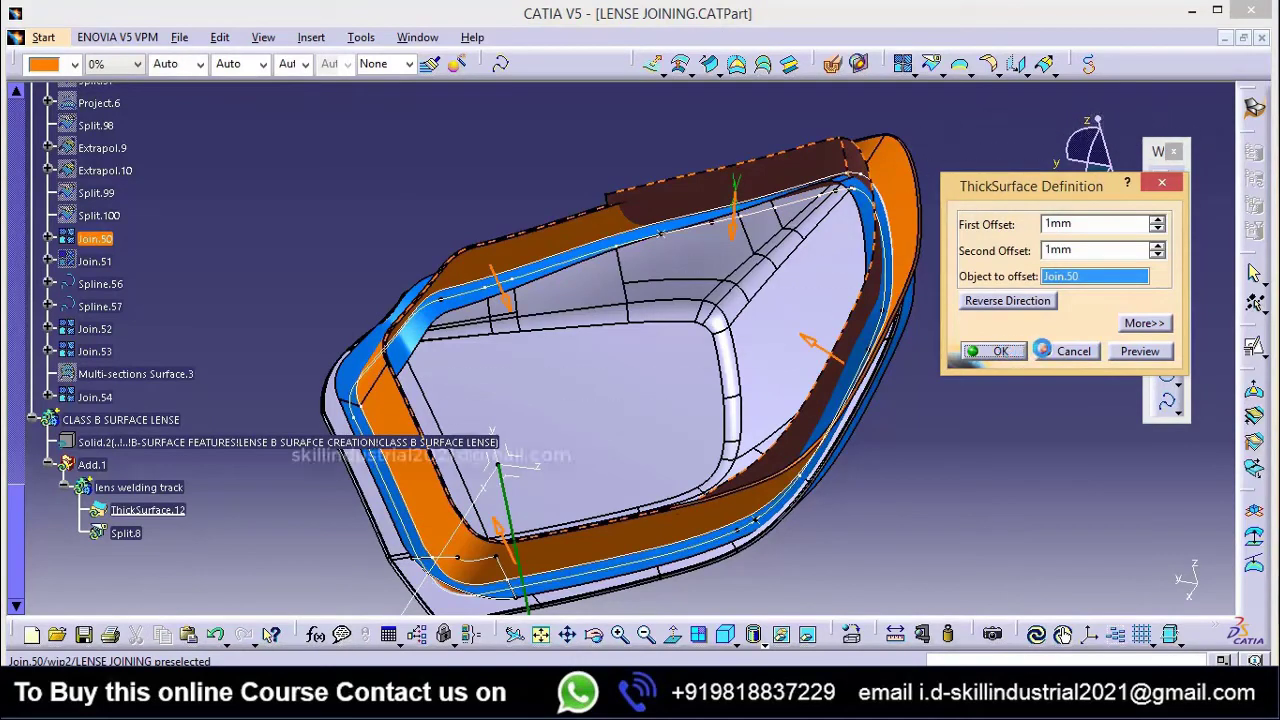
{"action": "left_click", "coordinate": [993, 351]}
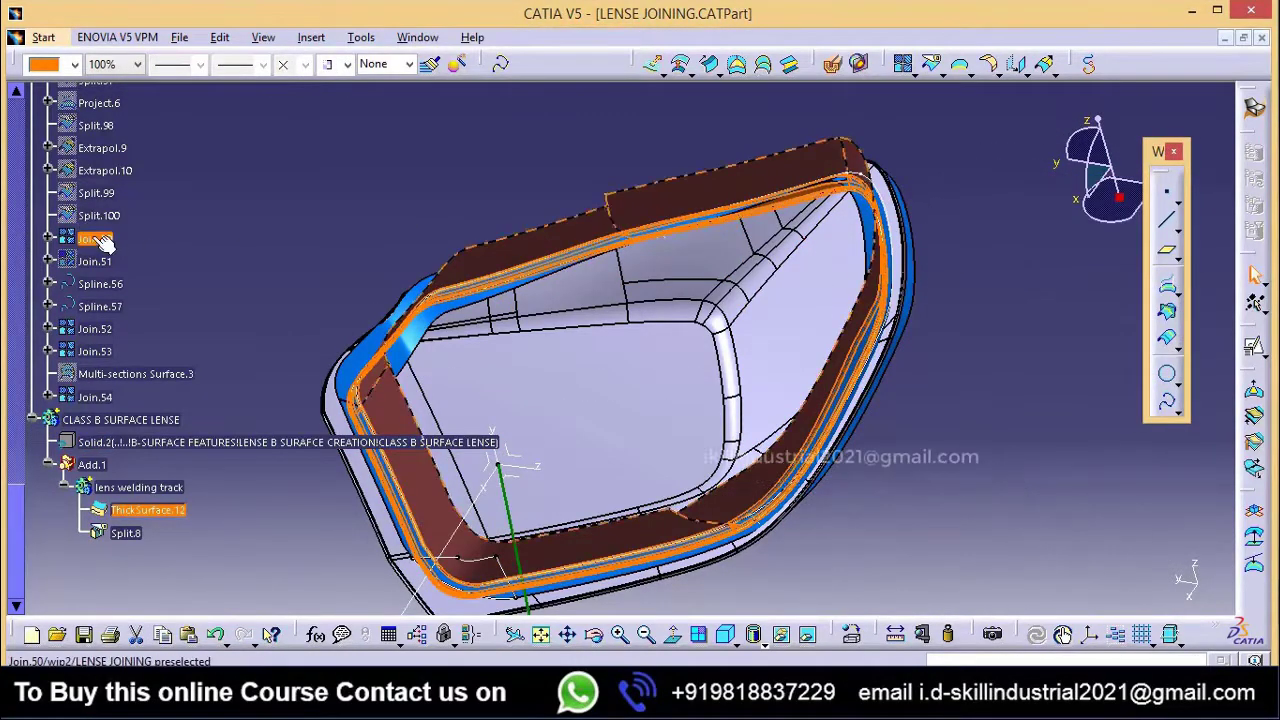
{"action": "left_click", "coordinate": [240, 237]}
Step: Hide Join.50 and Join.54 to examine the welding track around the lens edge
{"action": "middle_click_drag", "start_coordinate": [790, 290], "coordinate": [806, 212]}
{"action": "right_click", "coordinate": [95, 238]}
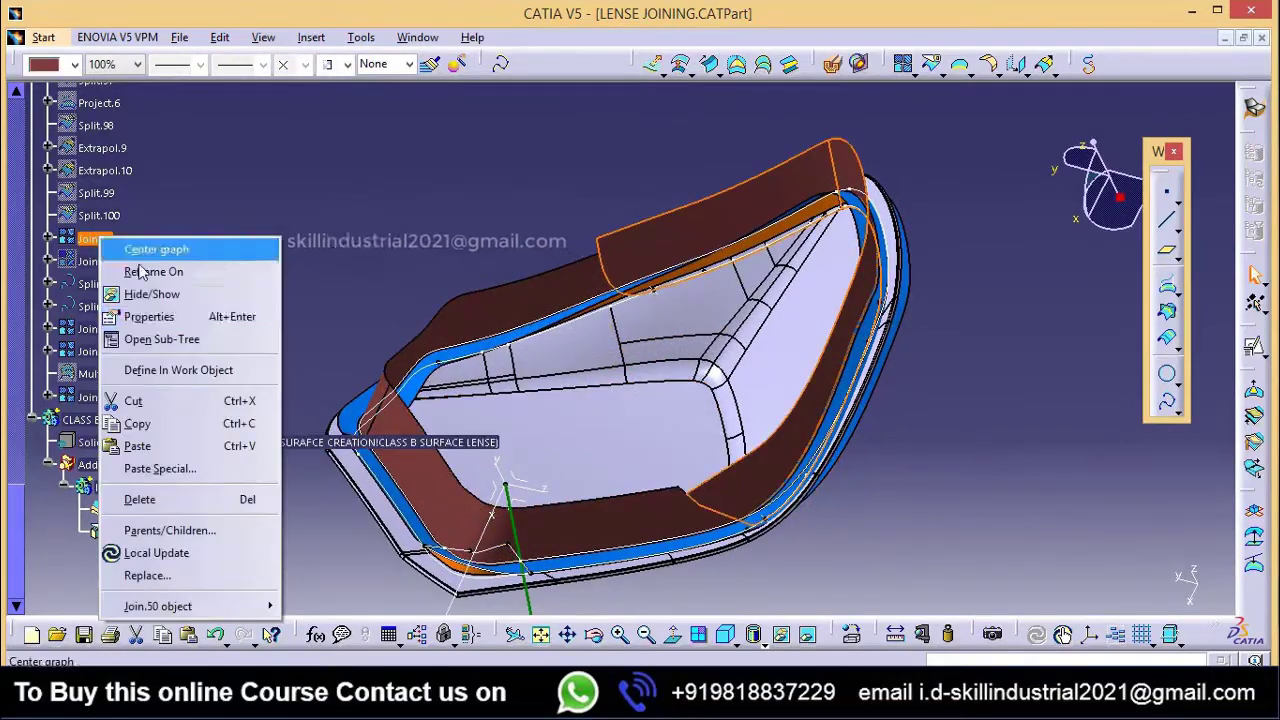
{"action": "left_click", "coordinate": [150, 294]}
{"action": "middle_click_drag", "start_coordinate": [450, 197], "coordinate": [655, 358]}
{"action": "middle_click_drag", "start_coordinate": [636, 403], "coordinate": [640, 250]}
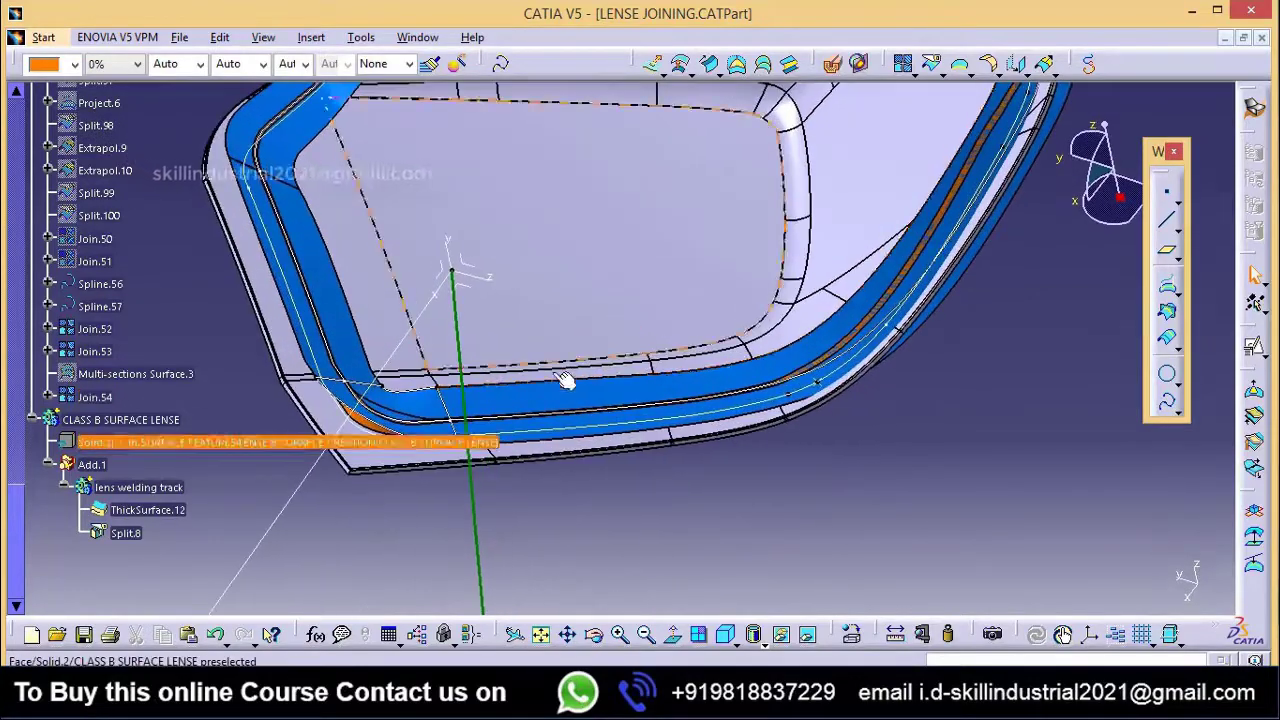
{"action": "left_click", "coordinate": [538, 389]}
{"action": "right_click", "coordinate": [118, 400]}
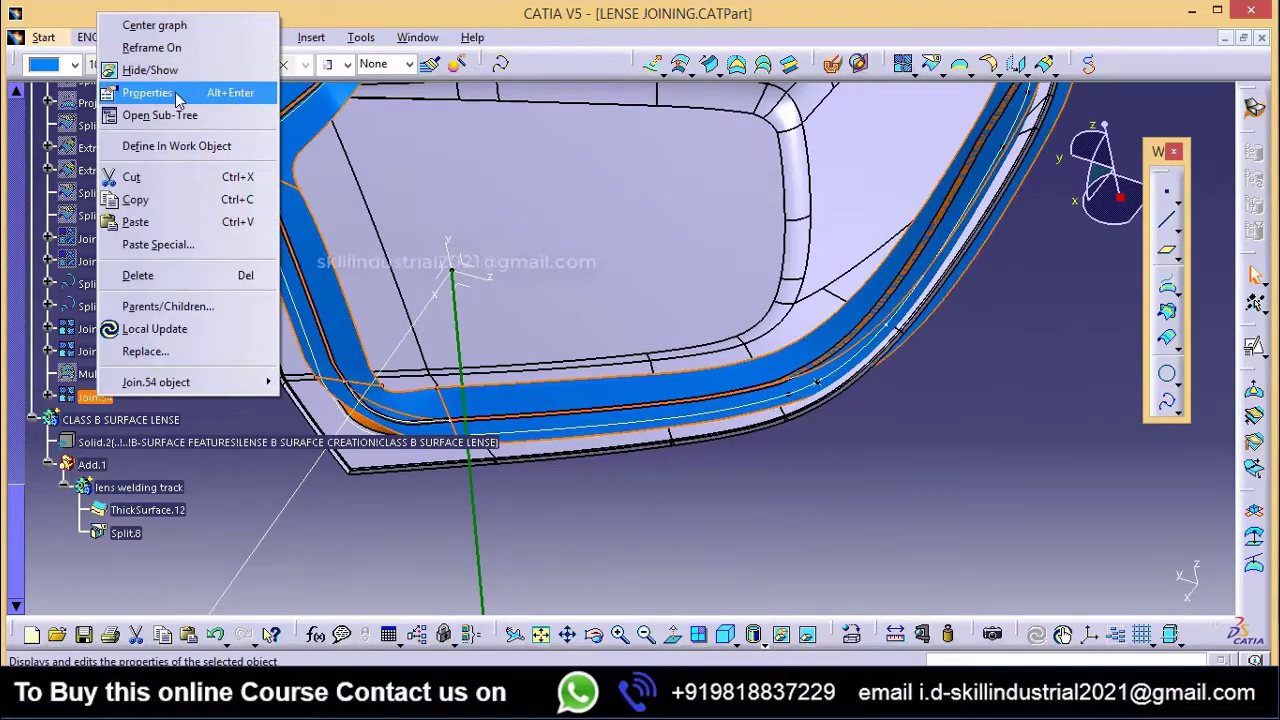
{"action": "left_click", "coordinate": [143, 69]}
{"action": "middle_click_drag", "start_coordinate": [622, 345], "coordinate": [935, 378]}
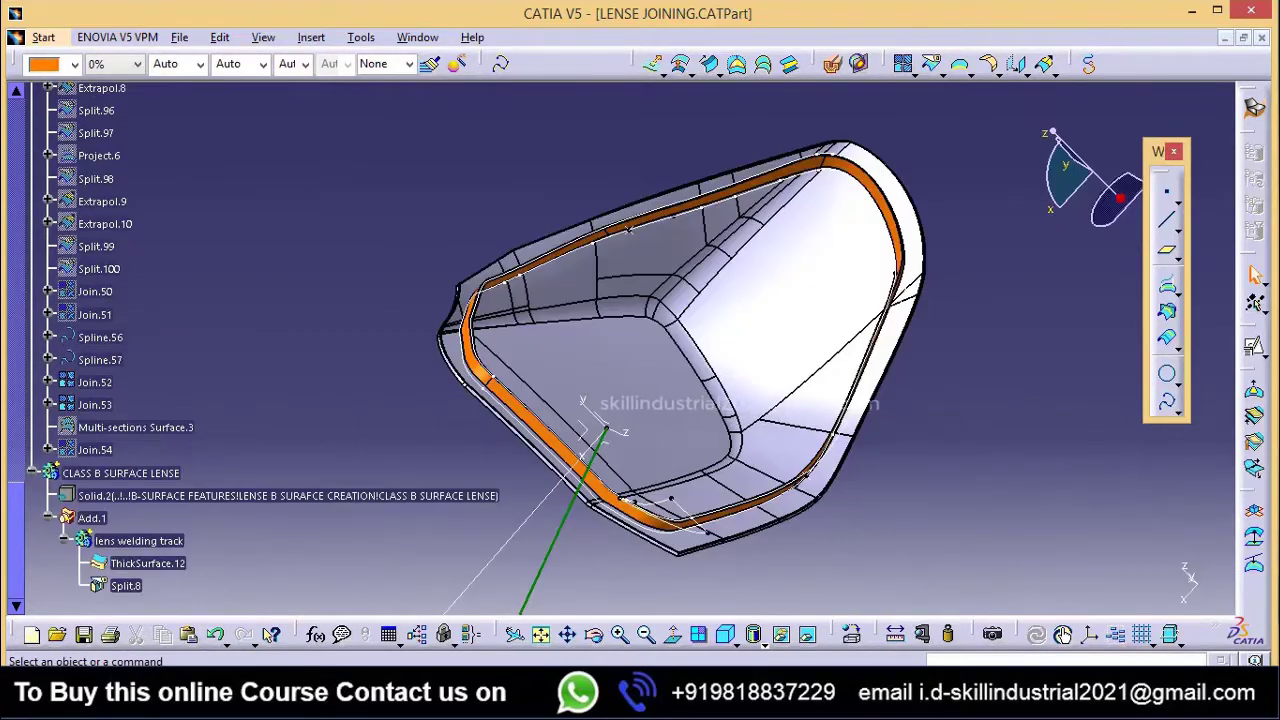
Step: Rename Join.50 as LENSE CENTRE SURFACE
{"action": "right_click", "coordinate": [95, 291]}
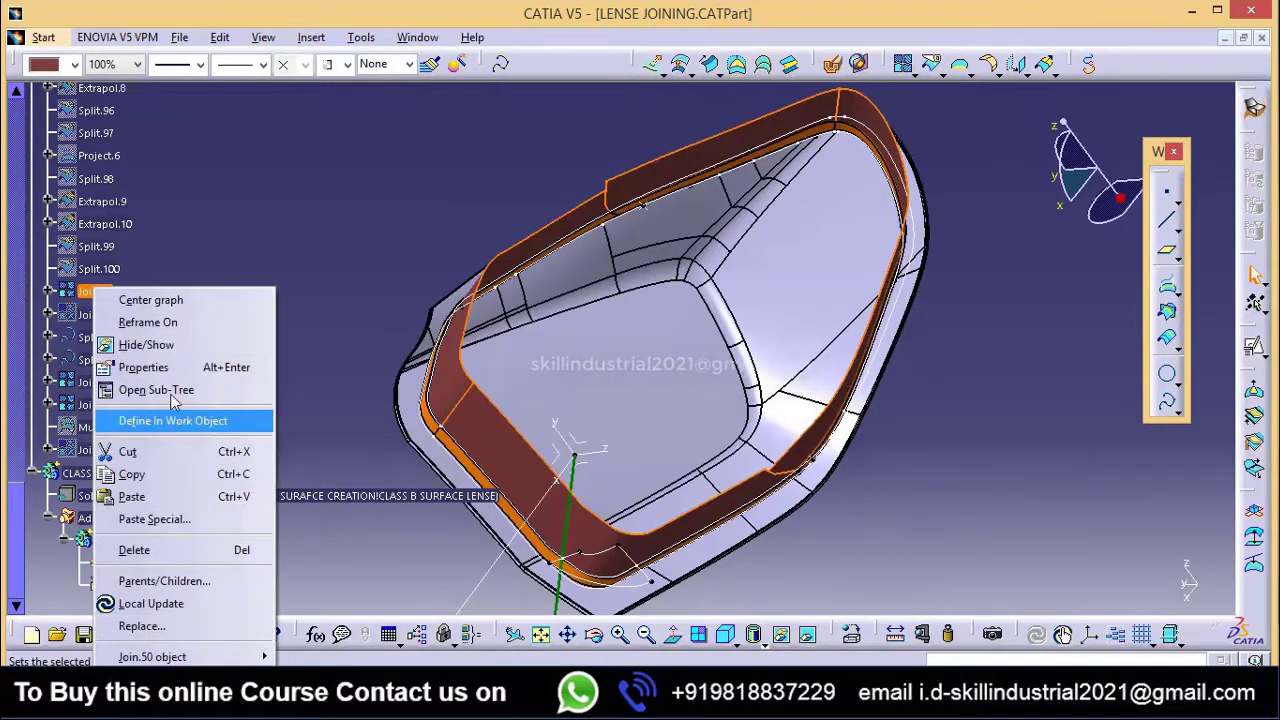
{"action": "left_click", "coordinate": [135, 366]}
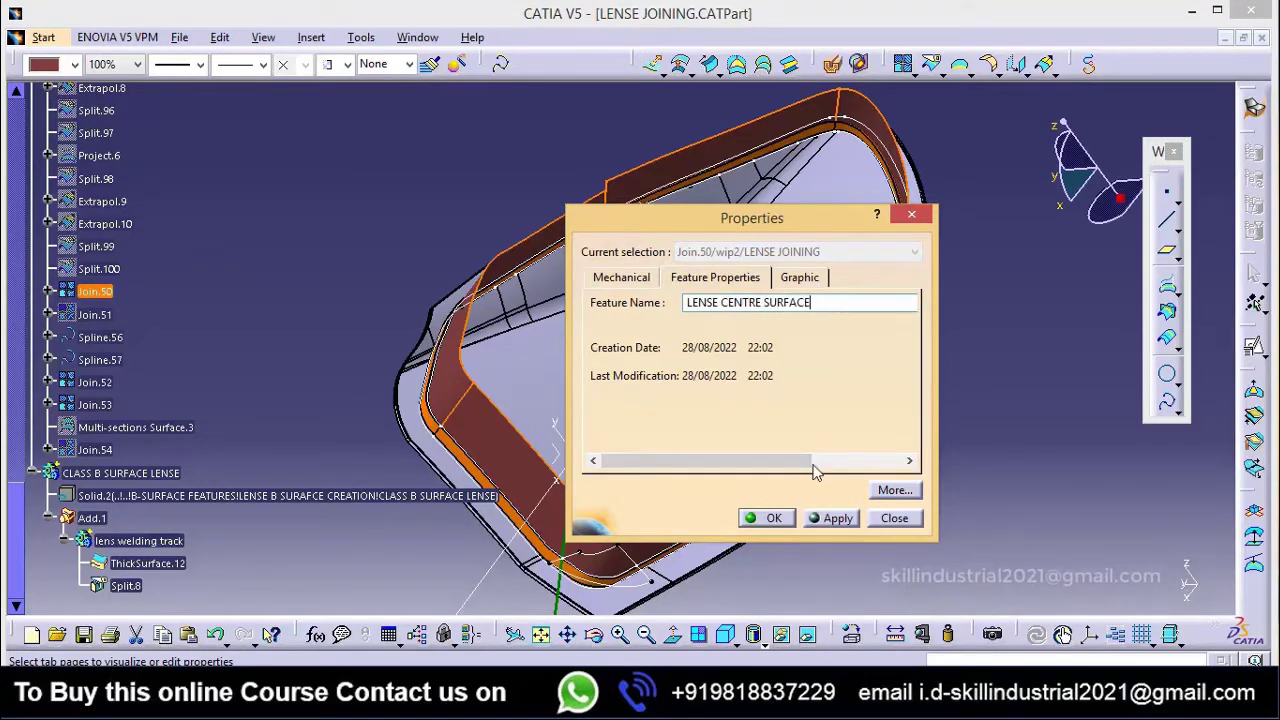
{"action": "left_click", "coordinate": [775, 519]}
{"action": "left_click", "coordinate": [291, 223]}
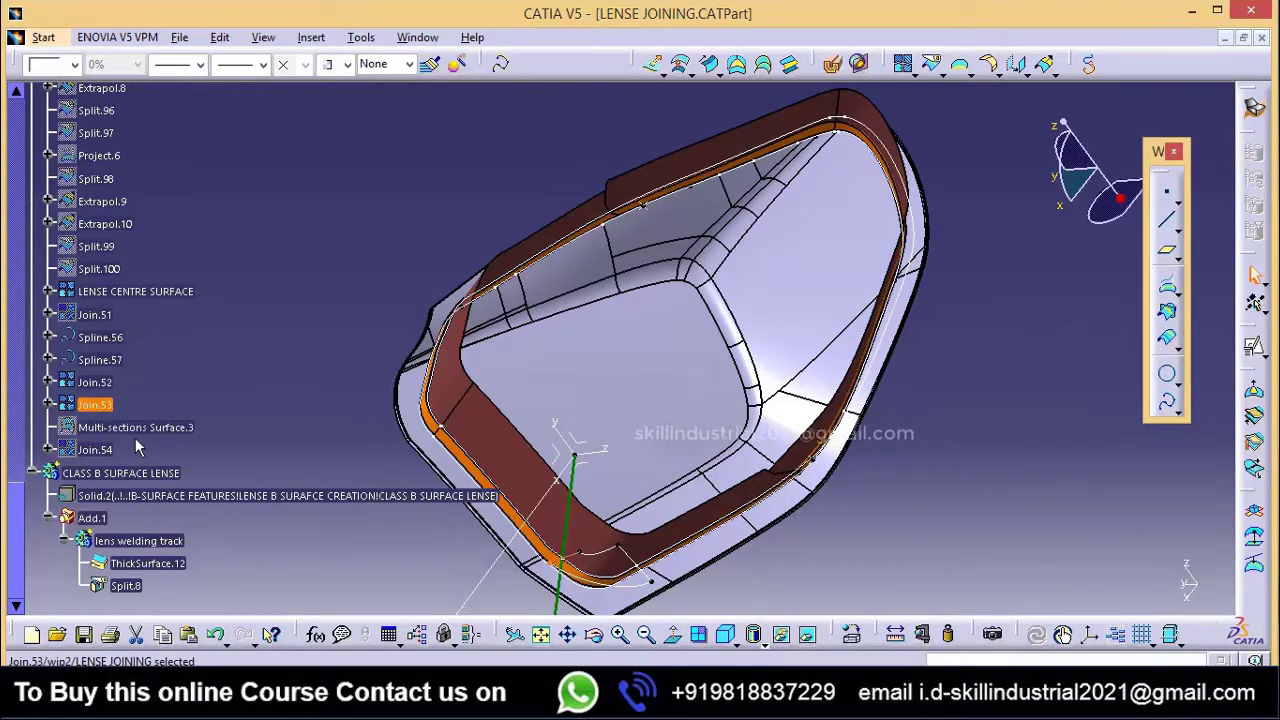
Step: Show Join.54 on the lens again and rename it as OFFSETED SURFACE
{"action": "right_click", "coordinate": [95, 449]}
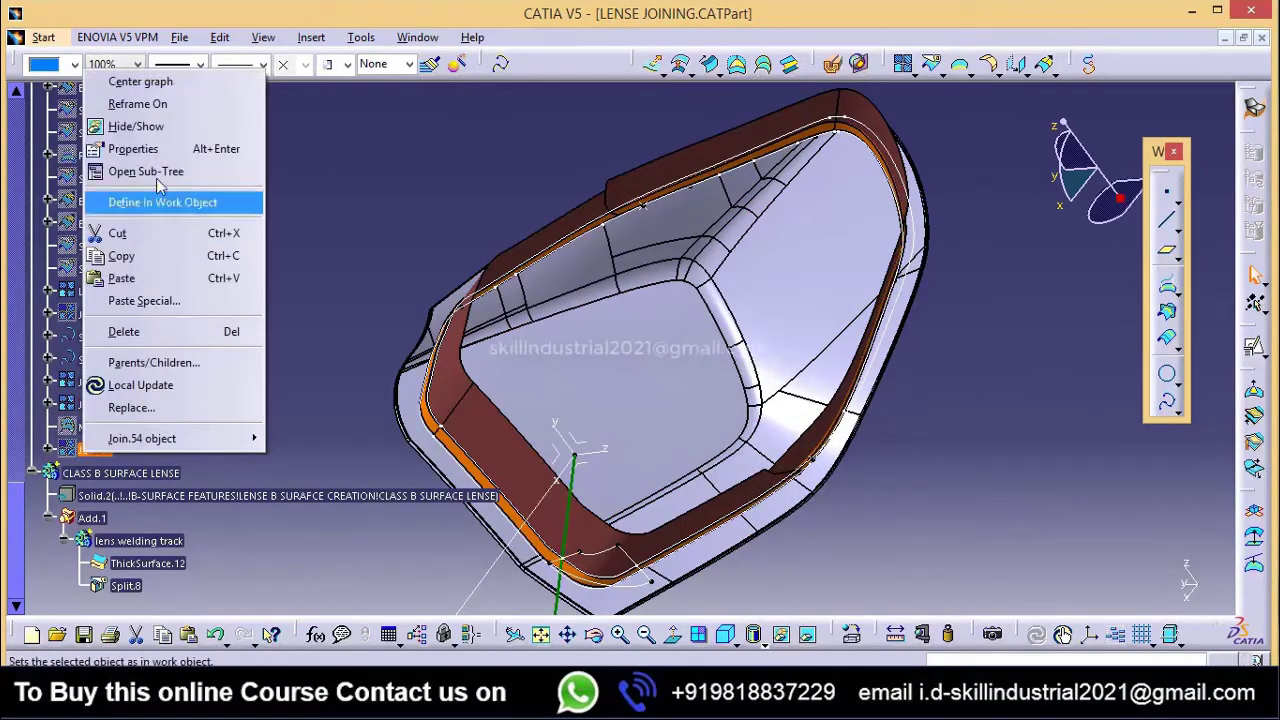
{"action": "left_click", "coordinate": [146, 128]}
{"action": "middle_click_drag", "start_coordinate": [531, 366], "coordinate": [468, 345]}
{"action": "right_click", "coordinate": [100, 449]}
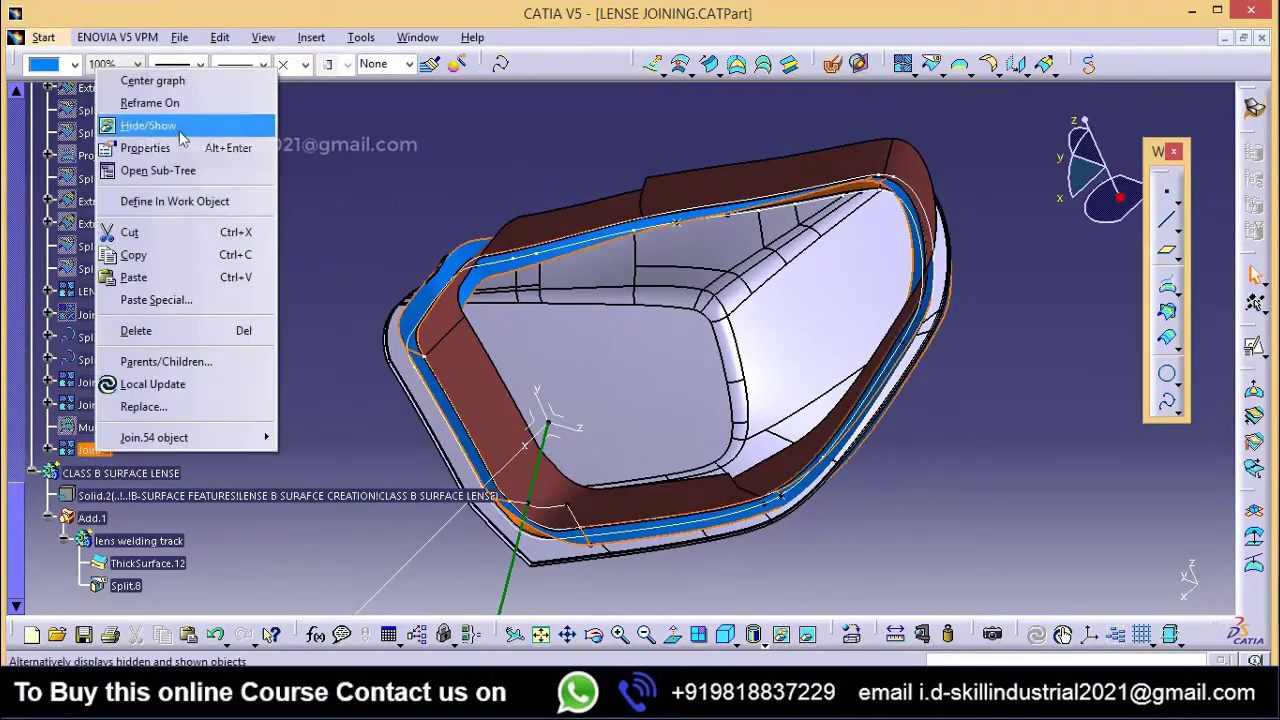
{"action": "left_click", "coordinate": [135, 143]}
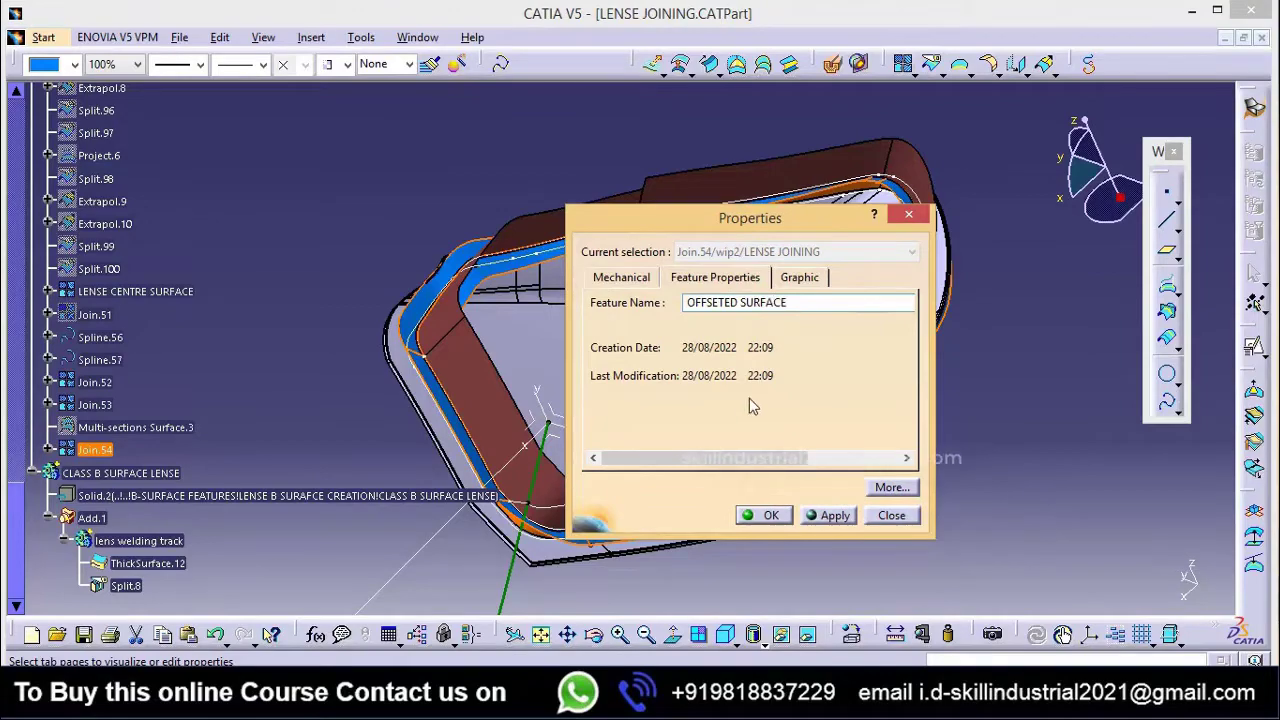
{"action": "left_click", "coordinate": [771, 516]}
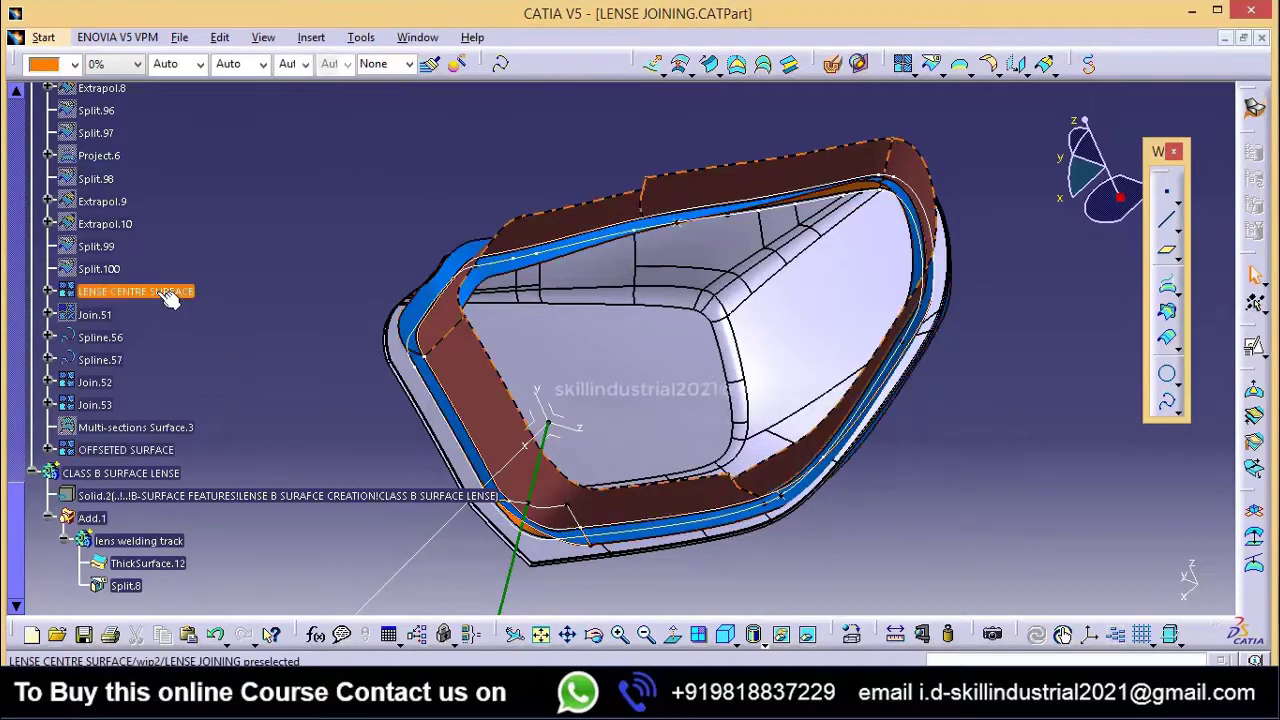
Step: Examine how LENSE CENTRE SURFACE and OFFSETED SURFACE run around the lens edge
{"action": "left_click", "coordinate": [290, 292]}
{"action": "middle_click_drag", "start_coordinate": [506, 284], "coordinate": [538, 393]}
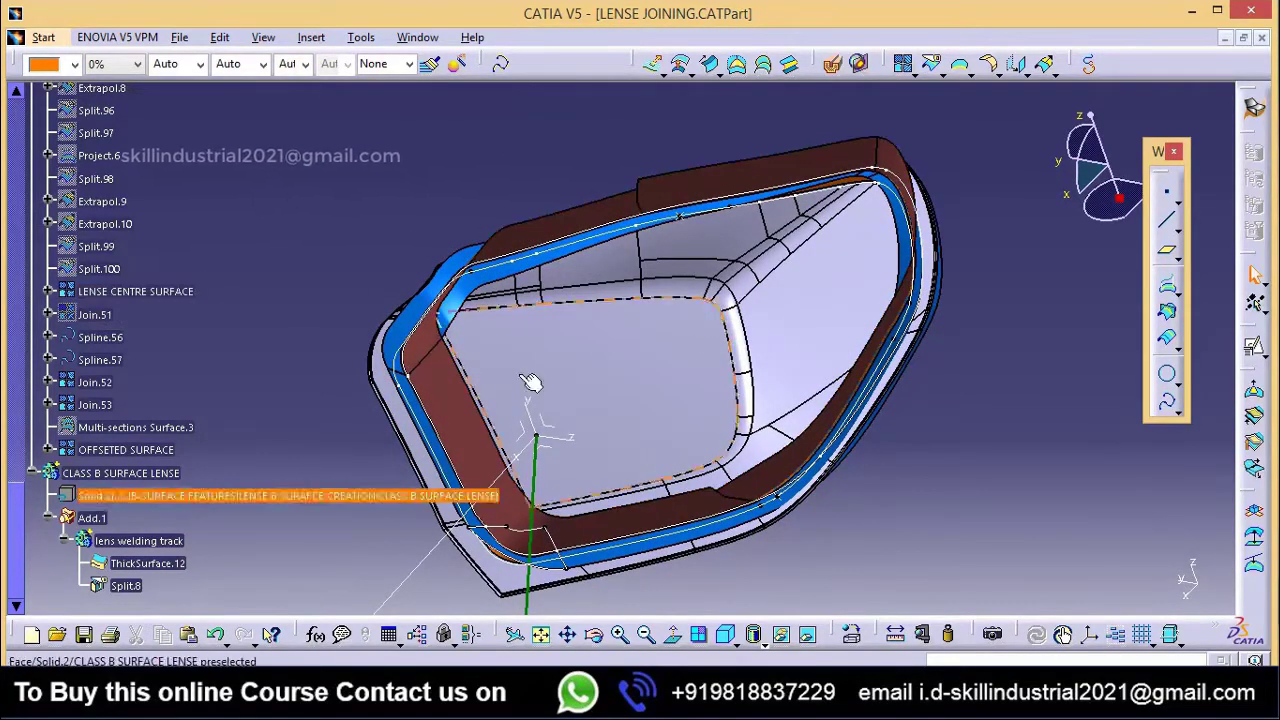
{"action": "middle_click_drag", "start_coordinate": [526, 380], "coordinate": [545, 384]}
{"action": "left_click", "coordinate": [115, 450]}
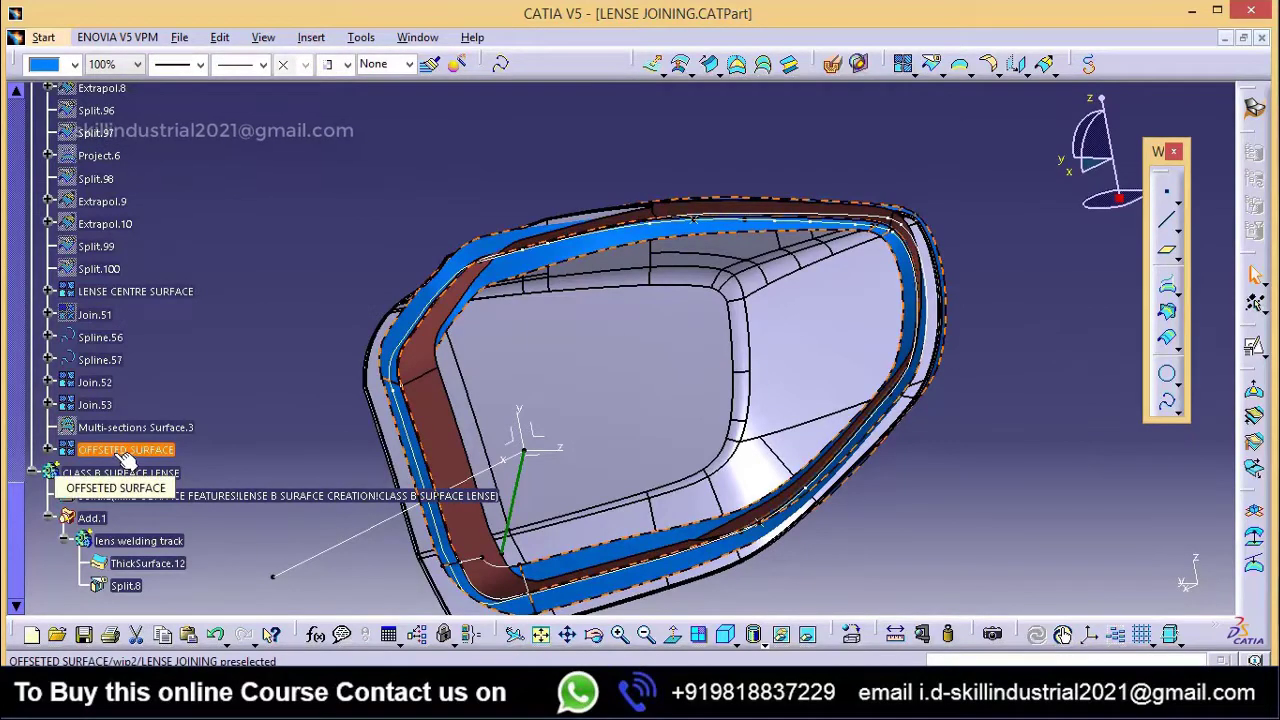
{"action": "left_click", "coordinate": [128, 295]}
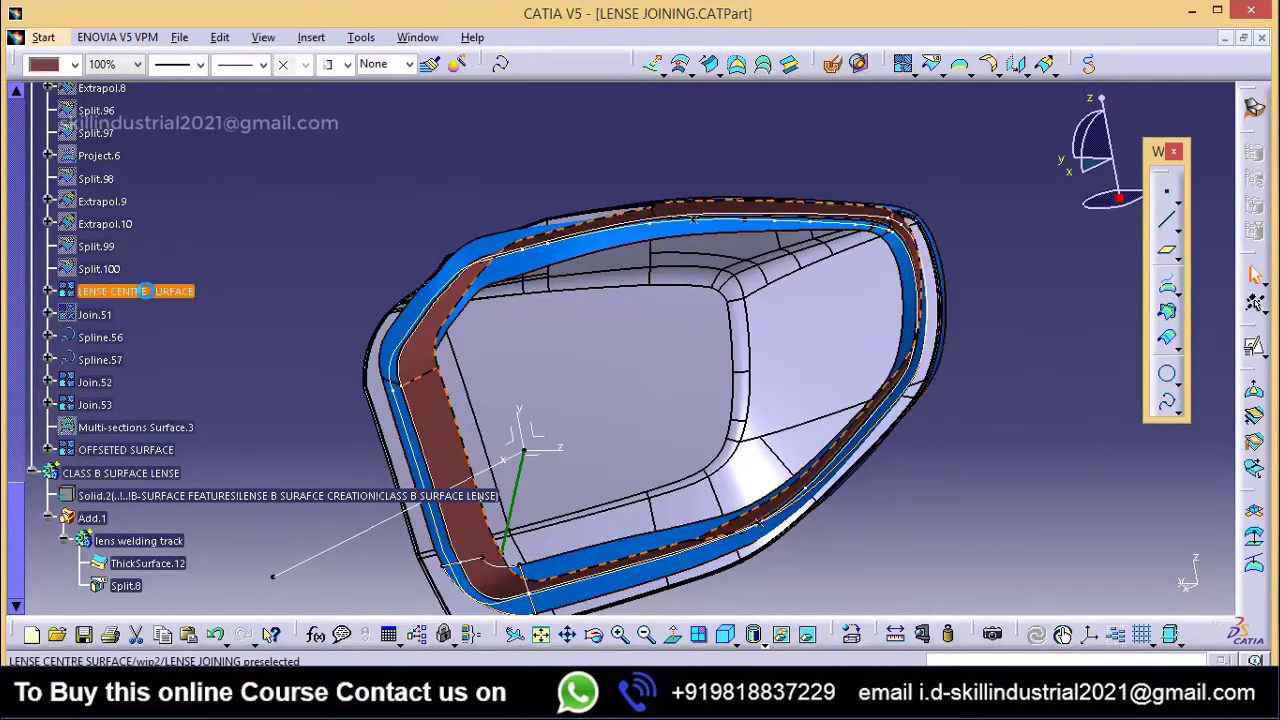
{"action": "left_click", "coordinate": [298, 227]}
{"action": "middle_click_drag", "start_coordinate": [462, 262], "coordinate": [505, 345]}
{"action": "left_click", "coordinate": [121, 295]}
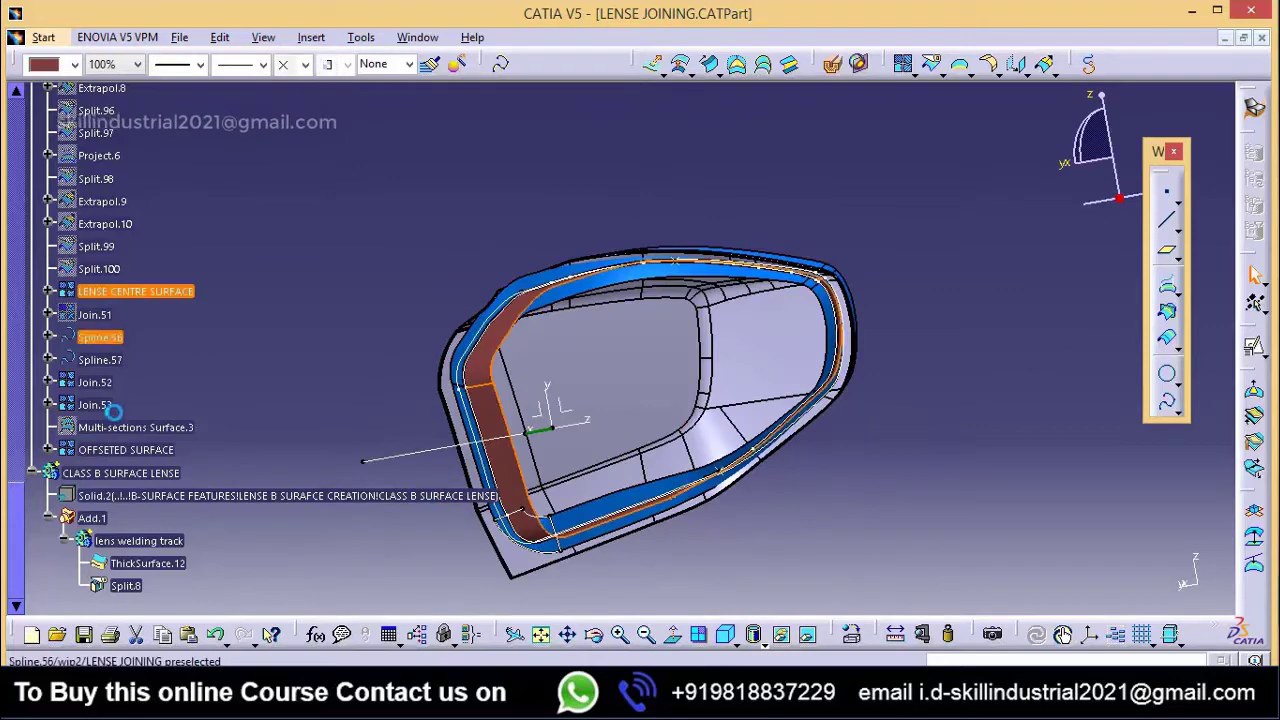
Step: Hide OFFSETED SURFACE and LENSE CENTRE SURFACE so that the lens solid stands alone
{"action": "right_click", "coordinate": [117, 449]}
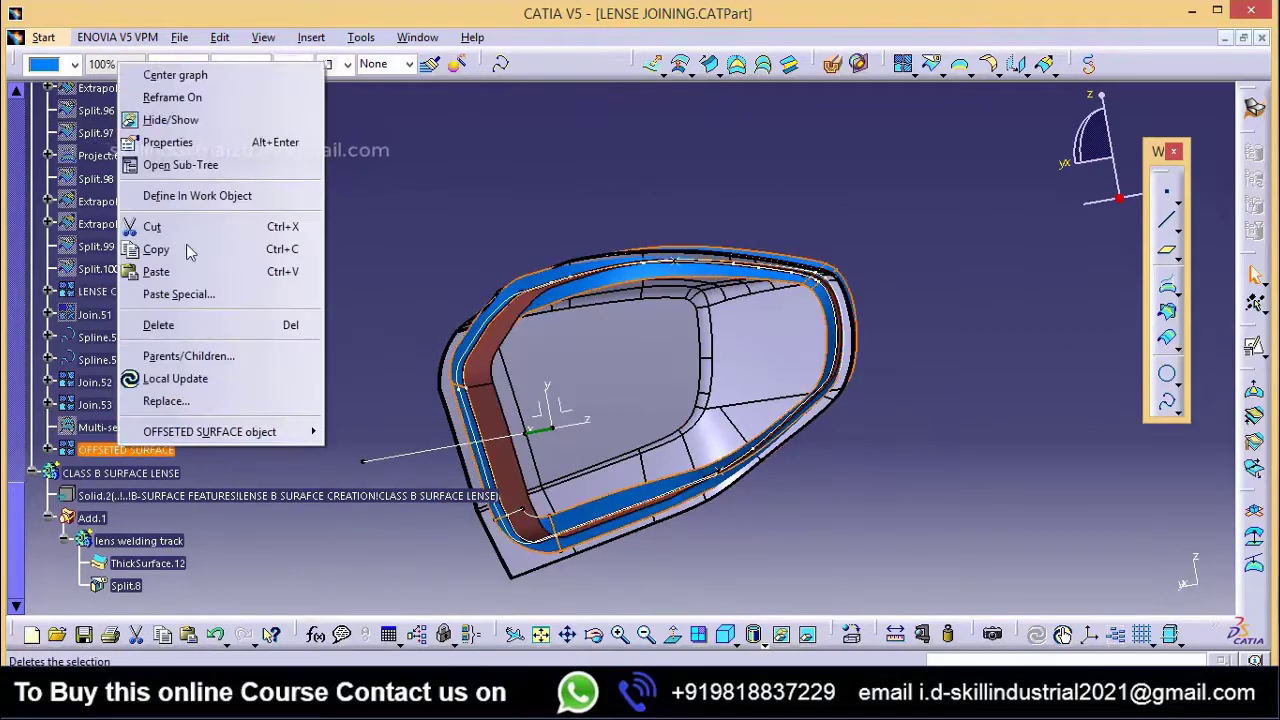
{"action": "left_click", "coordinate": [172, 120]}
{"action": "left_click", "coordinate": [95, 382], "text": "ctrl"}
{"action": "left_click", "coordinate": [130, 290], "text": "ctrl"}
{"action": "right_click", "coordinate": [130, 290]}
{"action": "left_click", "coordinate": [200, 344]}
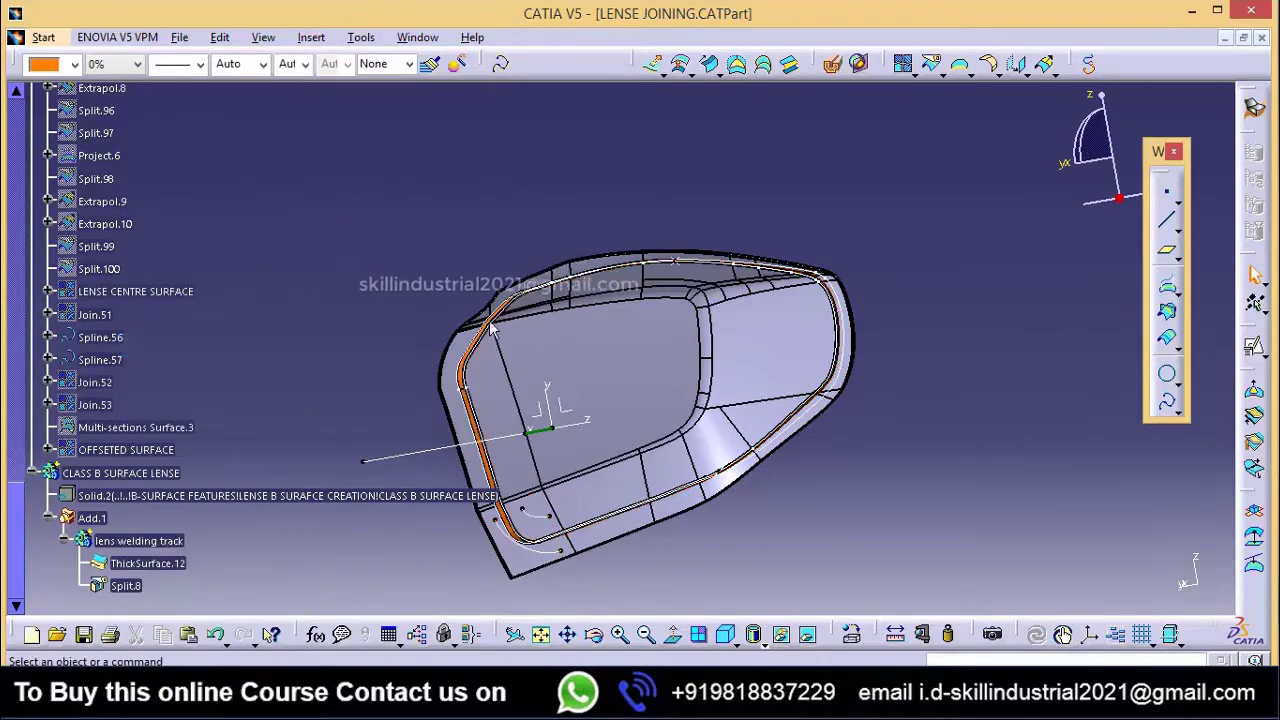
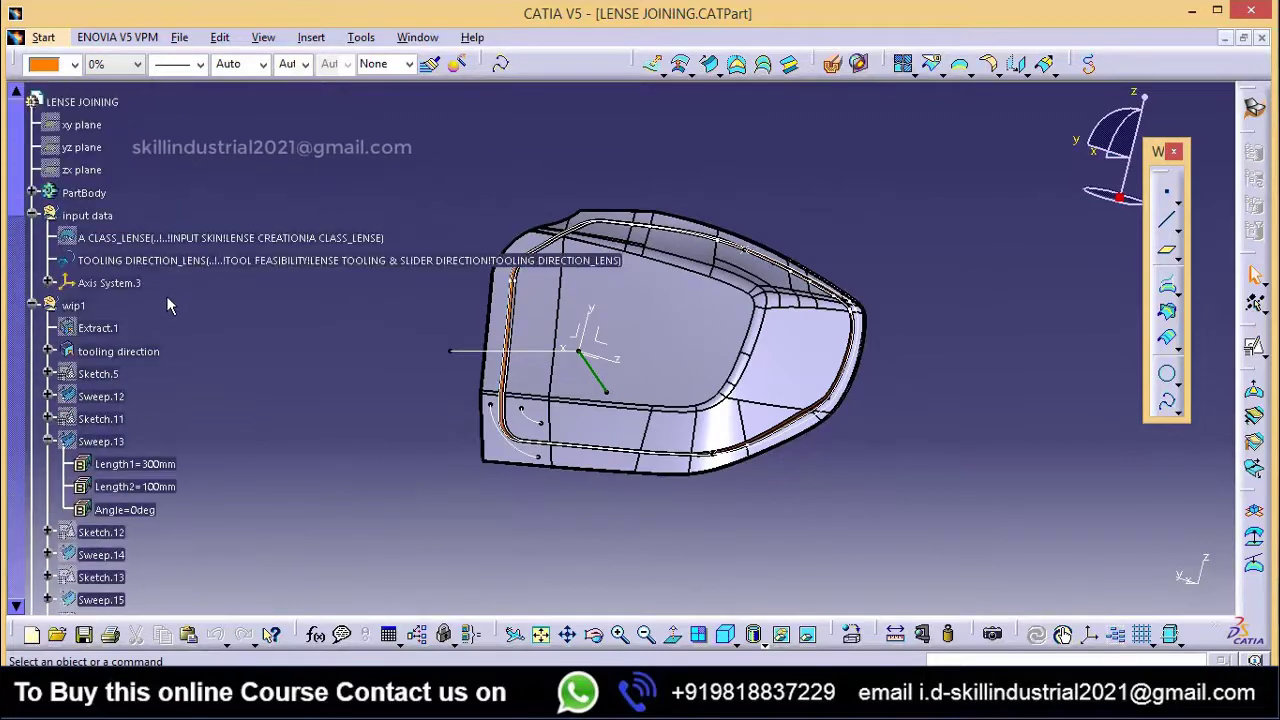
Step: Try to section the lens after activating the LENSE JOINING part
{"action": "double_click", "coordinate": [100, 475]}
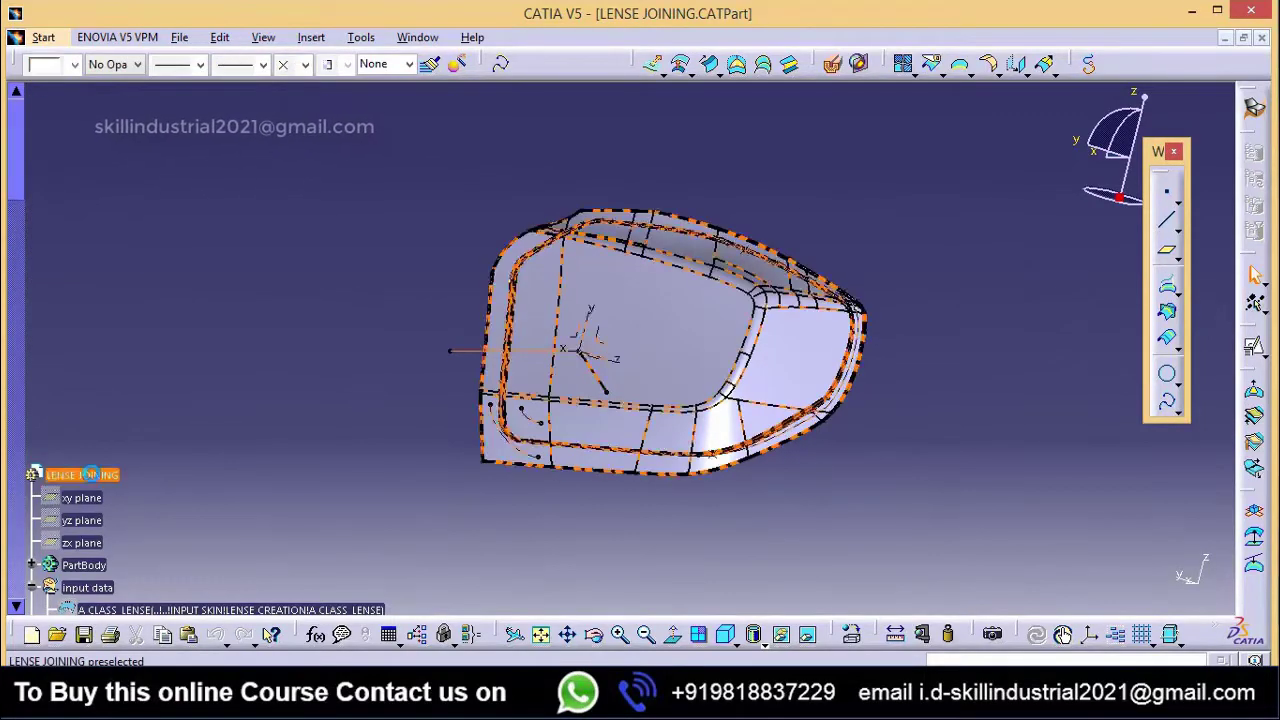
{"action": "left_click", "coordinate": [273, 259]}
{"action": "double_click", "coordinate": [72, 211]}
{"action": "left_click", "coordinate": [343, 228]}
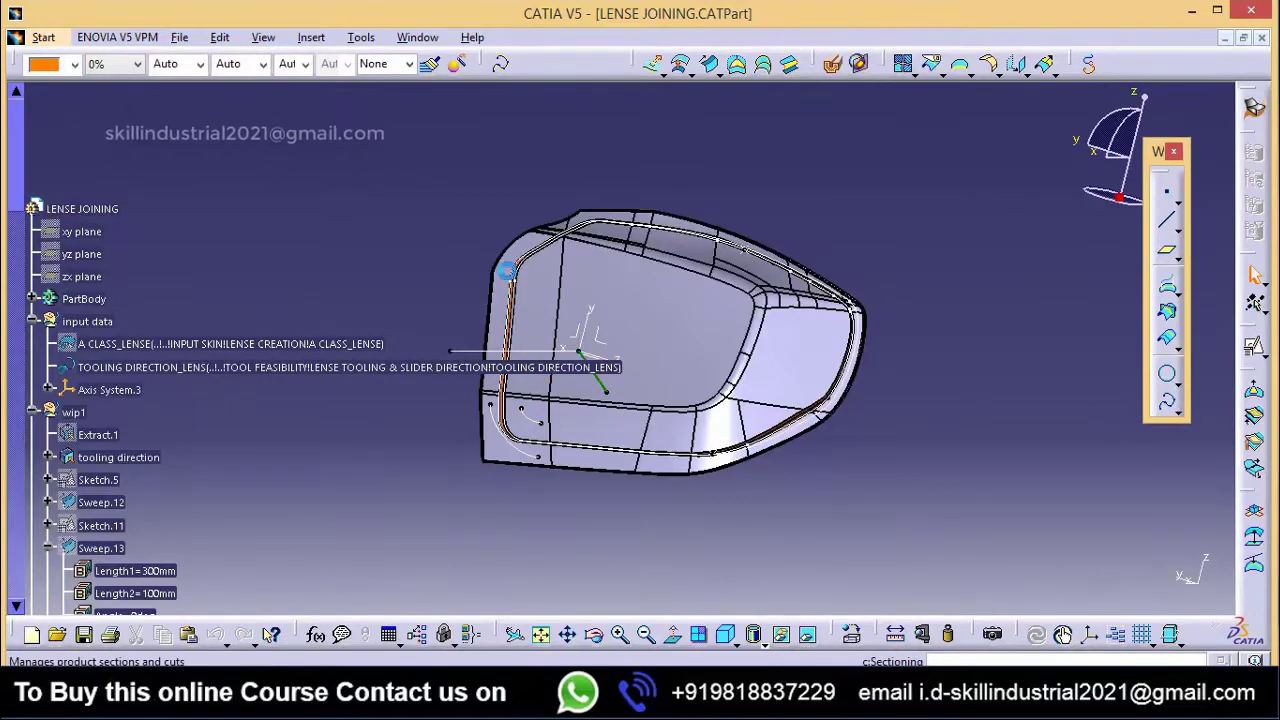
{"action": "middle_click_drag", "start_coordinate": [853, 110], "coordinate": [760, 255]}
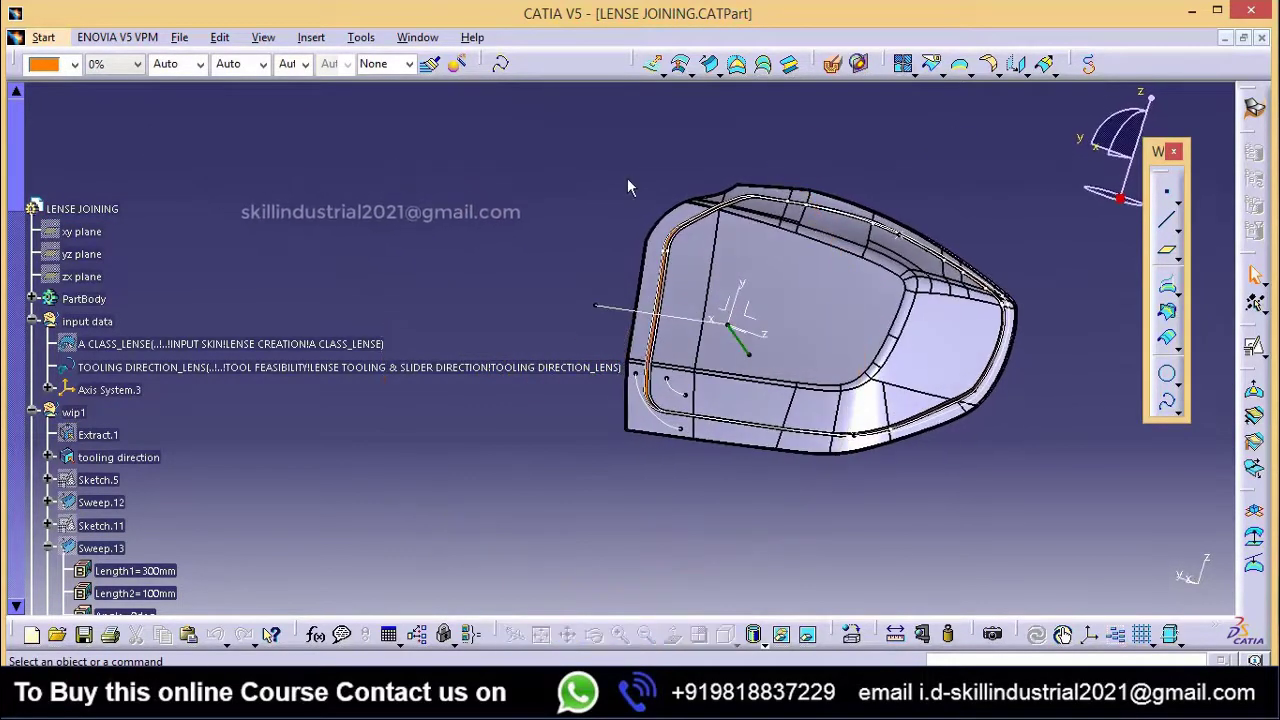
Step: Collapse the CLASS B SURFACE LENSE body at the end of the feature tree
{"action": "scroll", "coordinate": [206, 485], "scroll_direction": "down", "scroll_amount": 5}
{"action": "scroll", "coordinate": [206, 485], "scroll_direction": "down", "scroll_amount": 15}
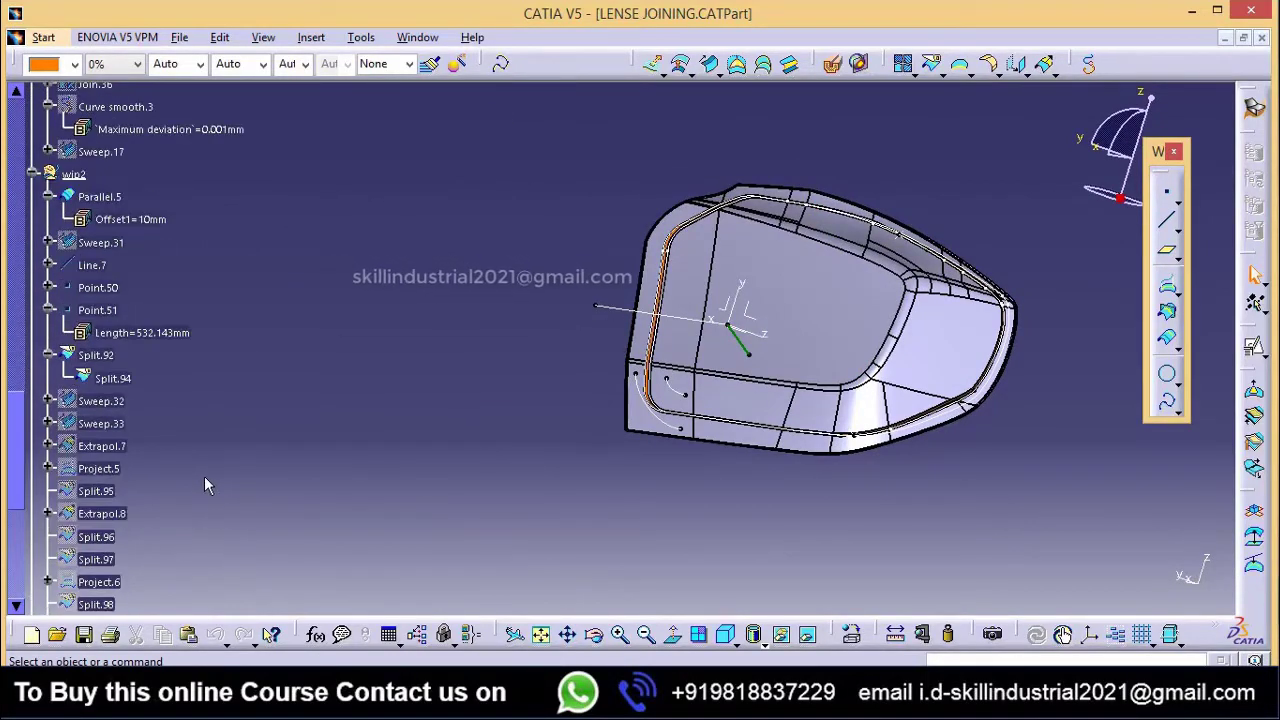
{"action": "scroll", "coordinate": [203, 478], "scroll_direction": "up", "scroll_amount": 3}
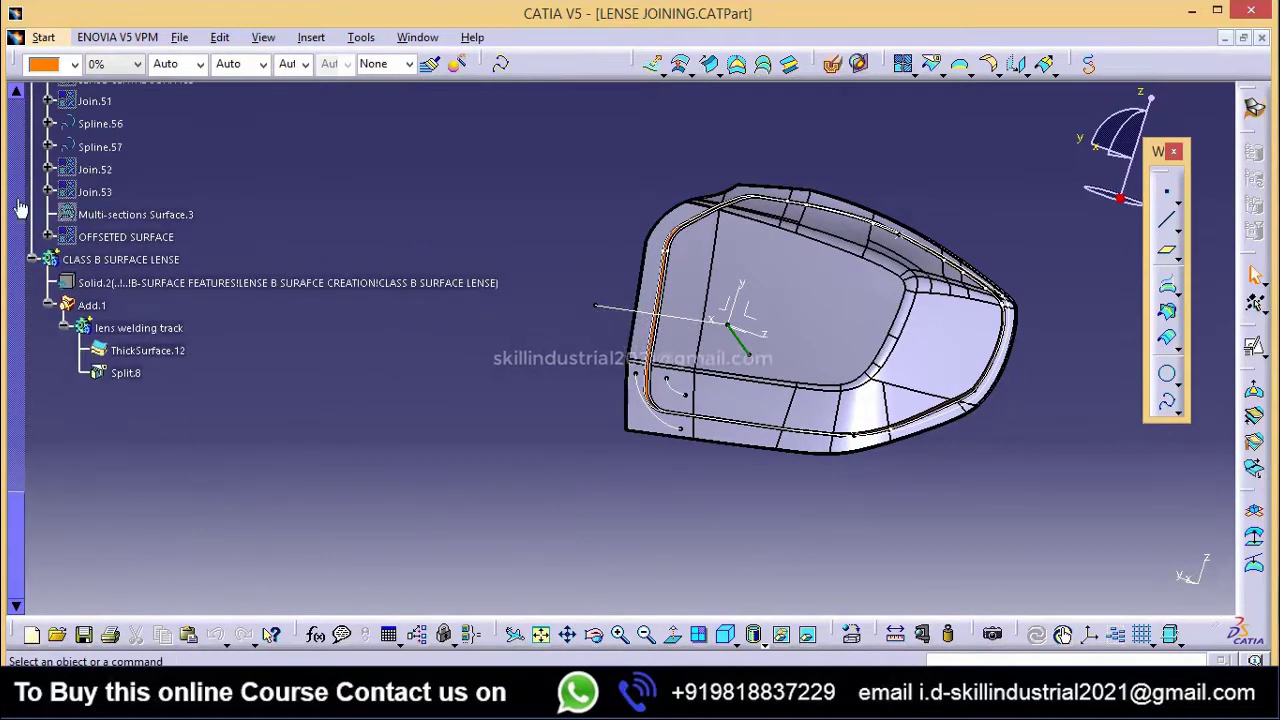
{"action": "left_click", "coordinate": [33, 260]}
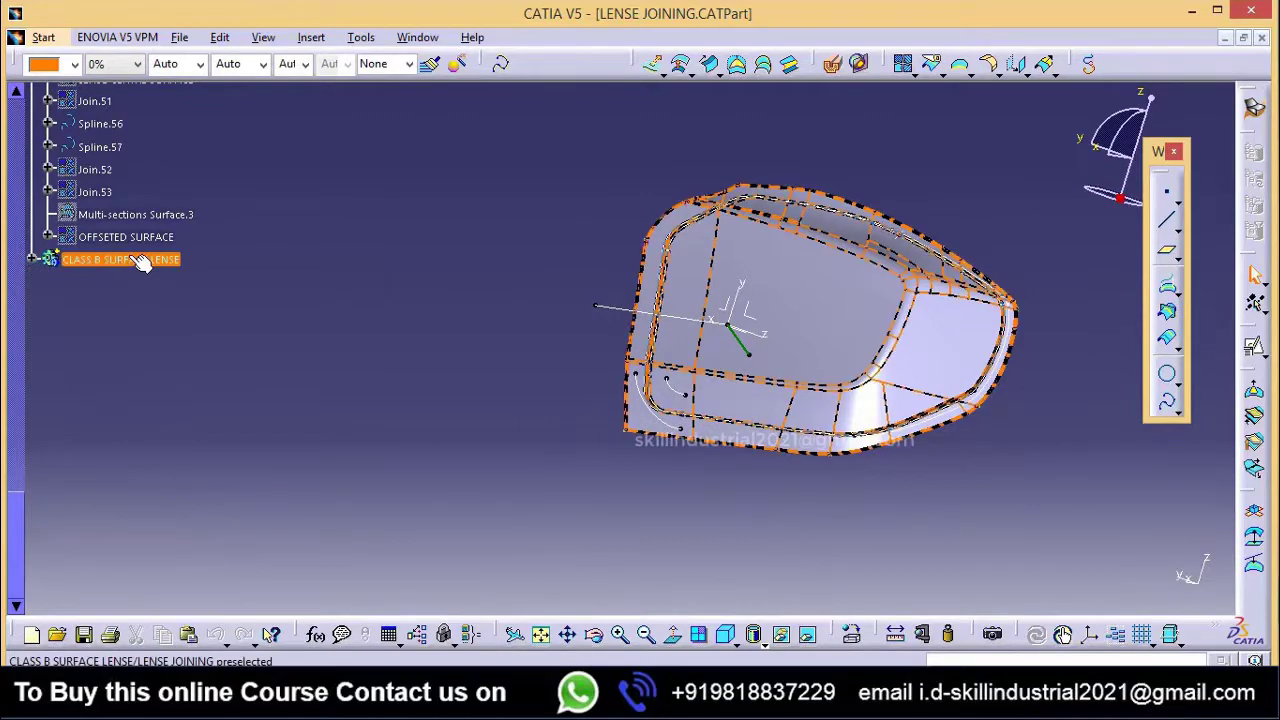
Step: Try to section the lens after activating the CLASS B SURFACE LENSE body
{"action": "double_click", "coordinate": [130, 259]}
{"action": "double_click", "coordinate": [141, 259]}
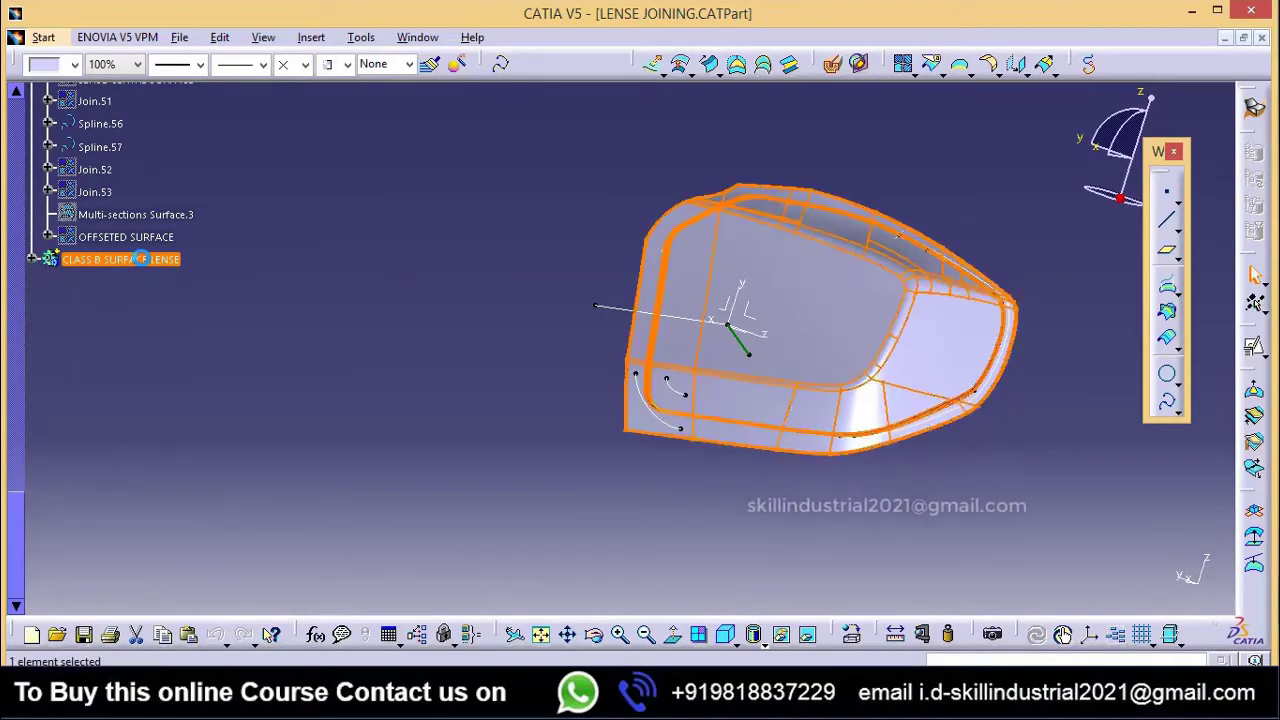
{"action": "left_click", "coordinate": [653, 210]}
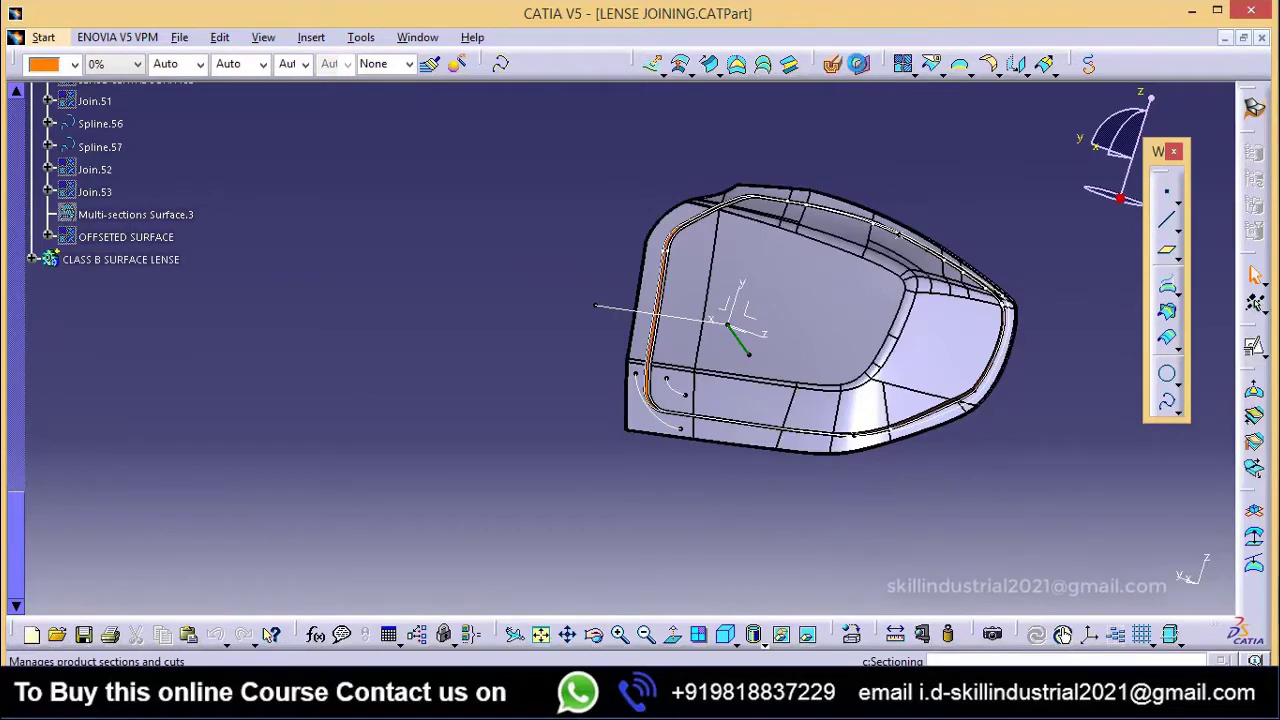
{"action": "left_click", "coordinate": [45, 260]}
{"action": "left_click", "coordinate": [840, 204]}
{"action": "middle_click_drag", "start_coordinate": [849, 281], "coordinate": [816, 316]}
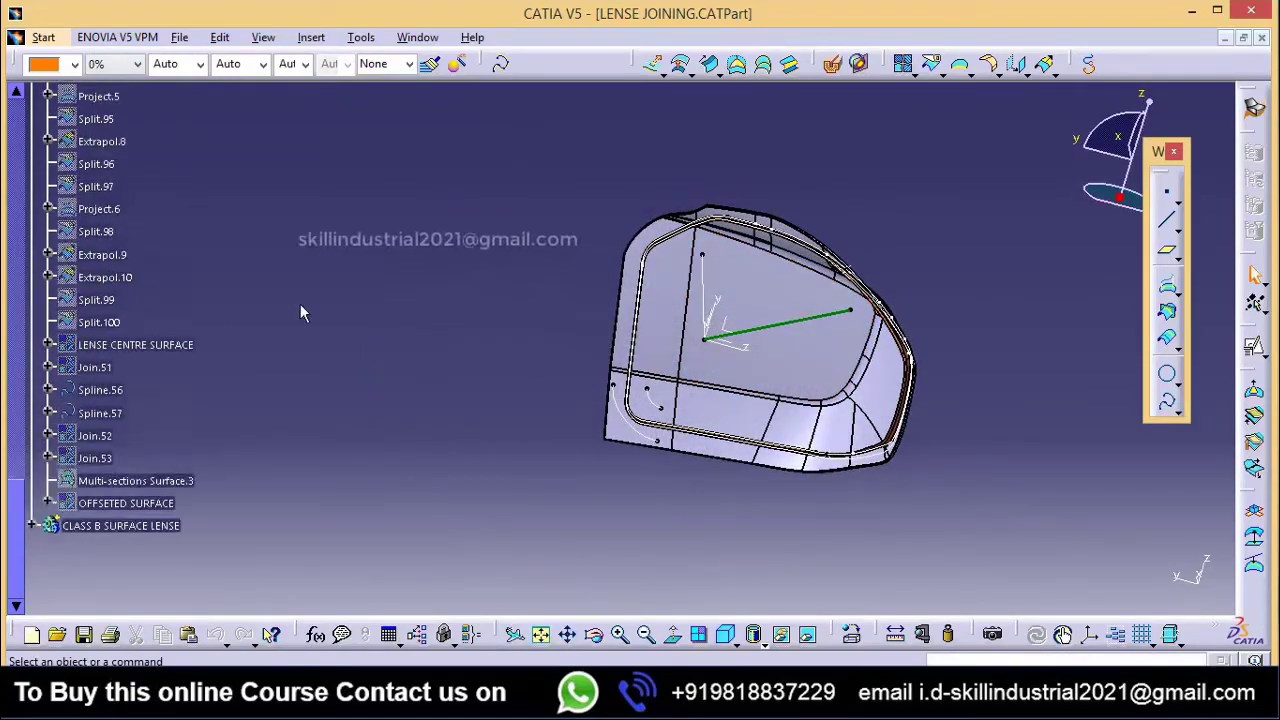
Step: Cut the lens welding track body out of Add.2 and paste it back as a separate body in the LENSE JOINING part
{"action": "middle_click_drag", "start_coordinate": [595, 340], "coordinate": [688, 404]}
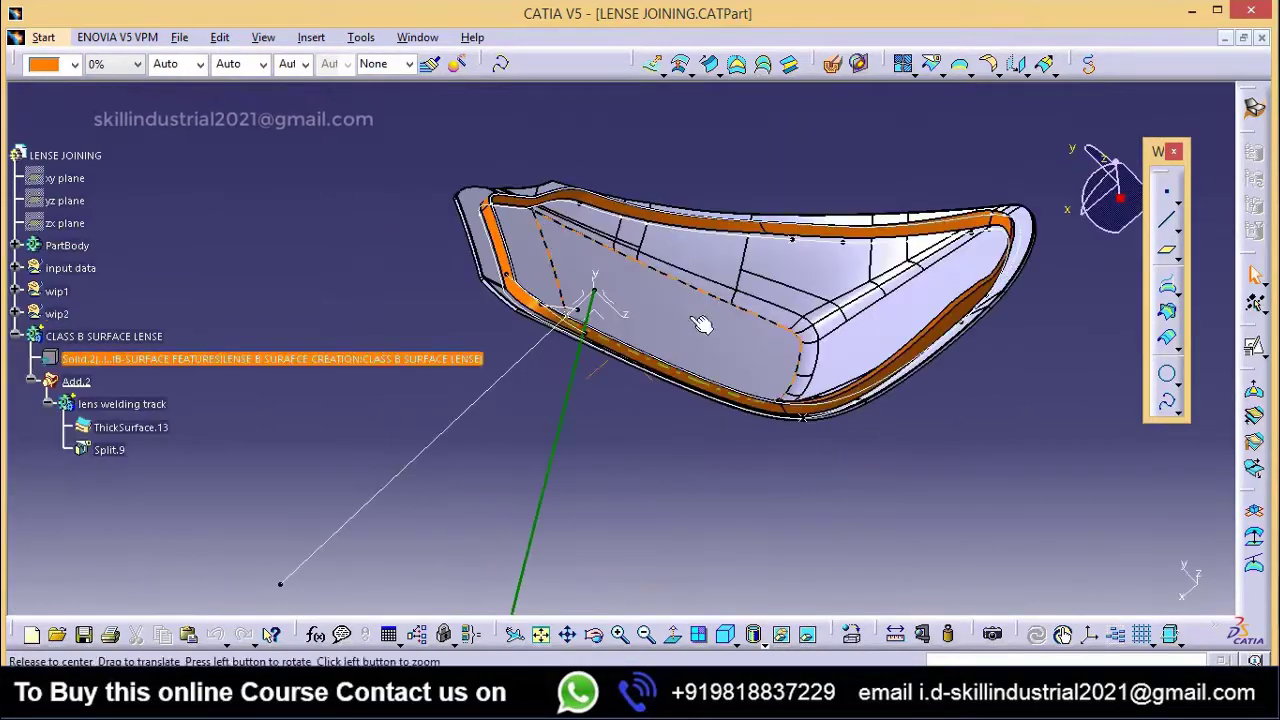
{"action": "middle_click_drag", "start_coordinate": [703, 323], "coordinate": [648, 298]}
{"action": "middle_click_drag", "start_coordinate": [556, 202], "coordinate": [578, 540]}
{"action": "left_click", "coordinate": [43, 552]}
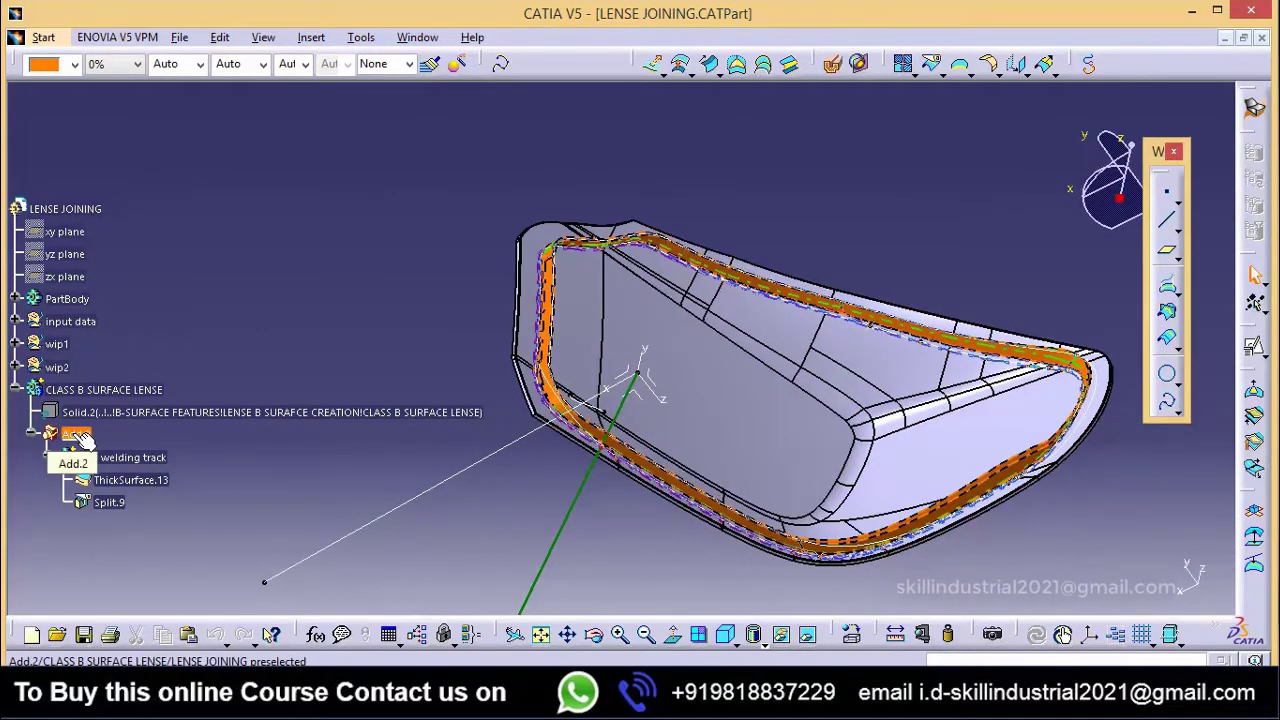
{"action": "middle_click_drag", "start_coordinate": [717, 486], "coordinate": [672, 337]}
{"action": "scroll", "coordinate": [53, 440], "scroll_direction": "up", "scroll_amount": 1}
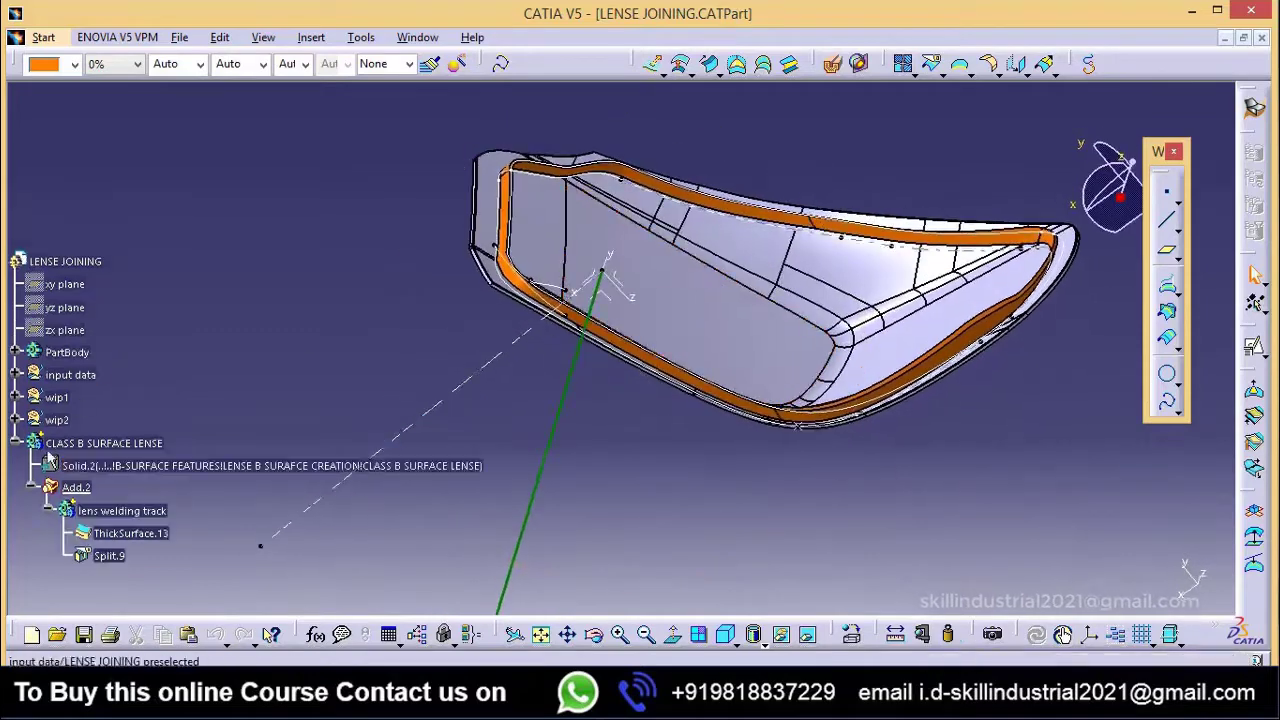
{"action": "right_click", "coordinate": [133, 520]}
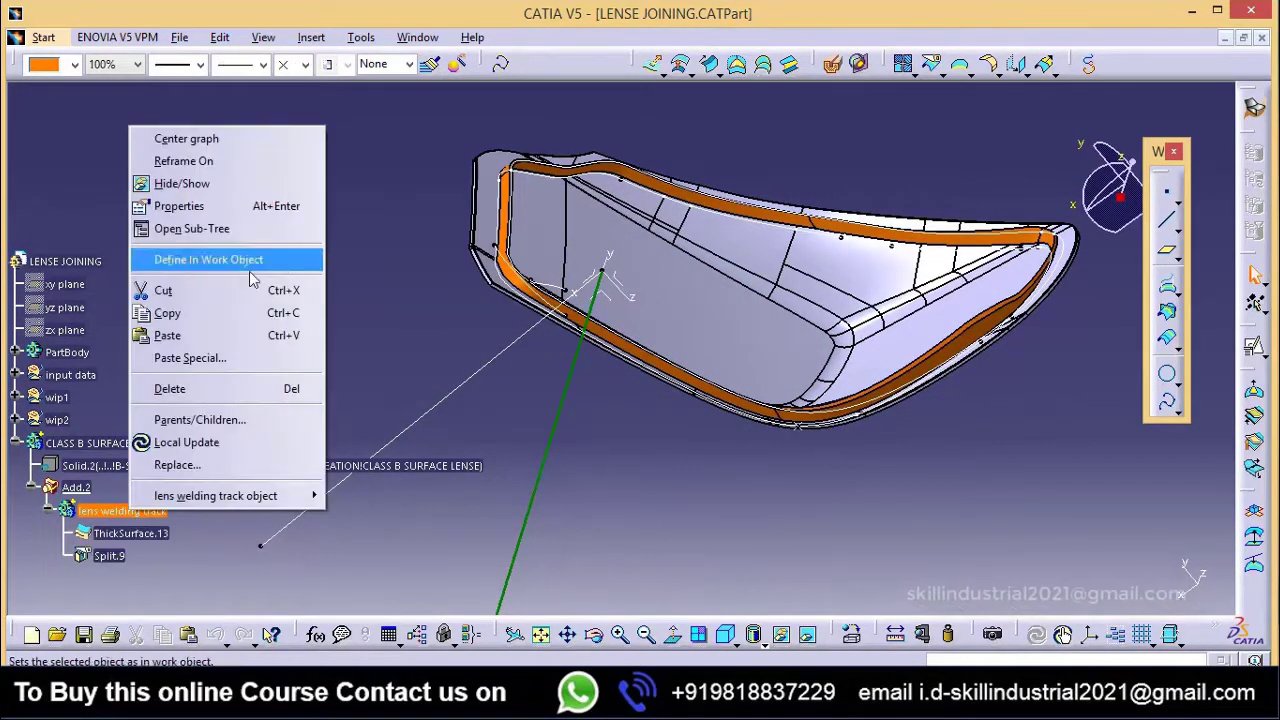
{"action": "left_click", "coordinate": [66, 261]}
{"action": "right_click", "coordinate": [70, 262]}
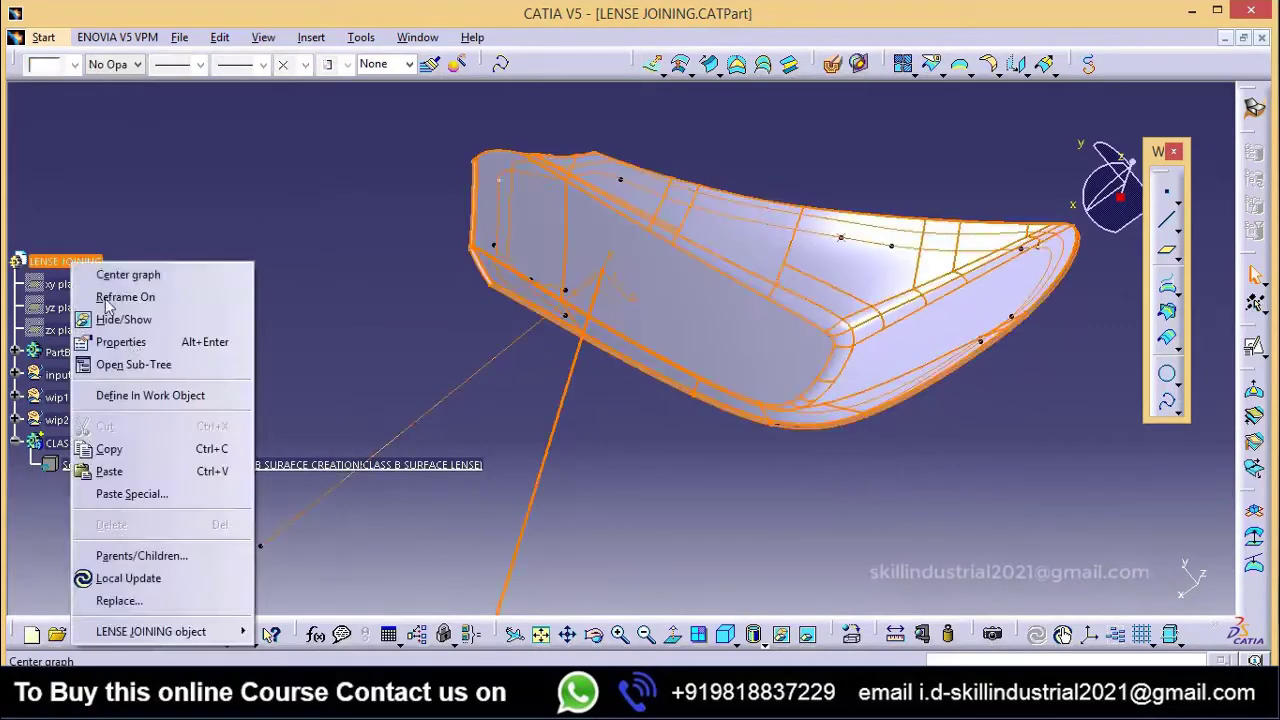
{"action": "left_click", "coordinate": [140, 471]}
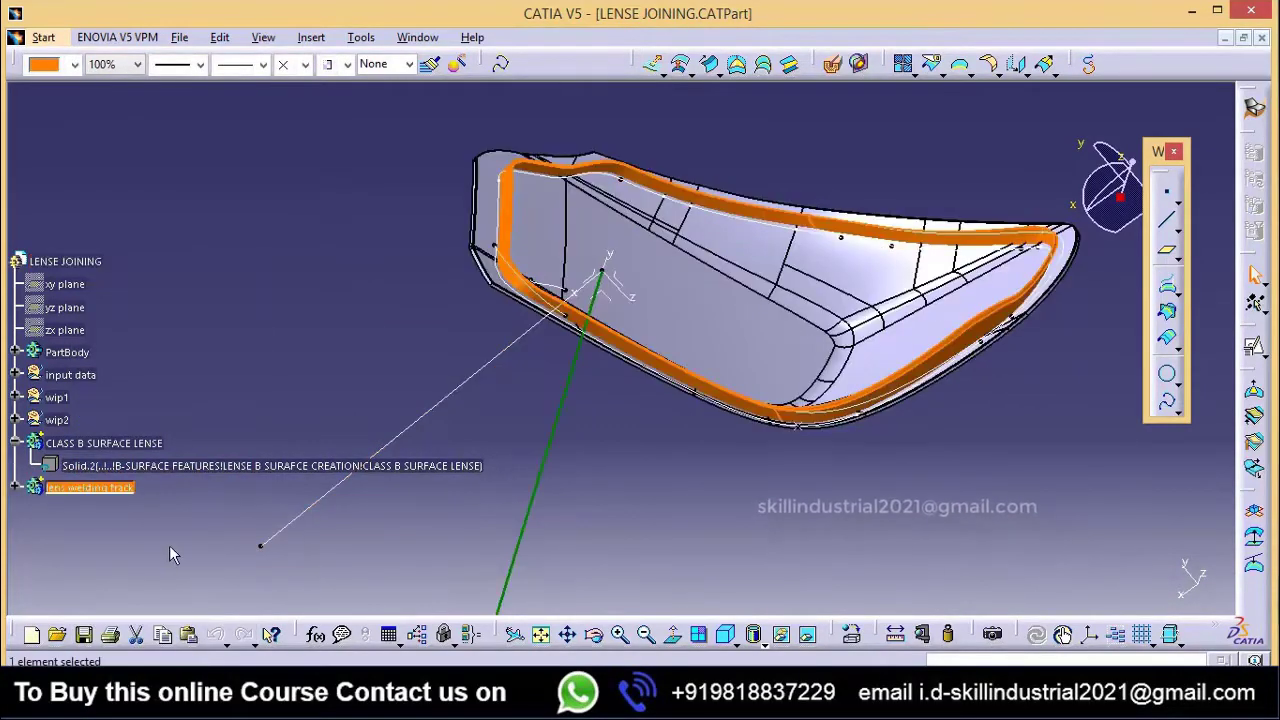
Step: Activate the CLASS B SURFACE LENSE body and union-trim the lens welding track with it, selecting the faces to keep around the track
{"action": "right_click", "coordinate": [126, 451]}
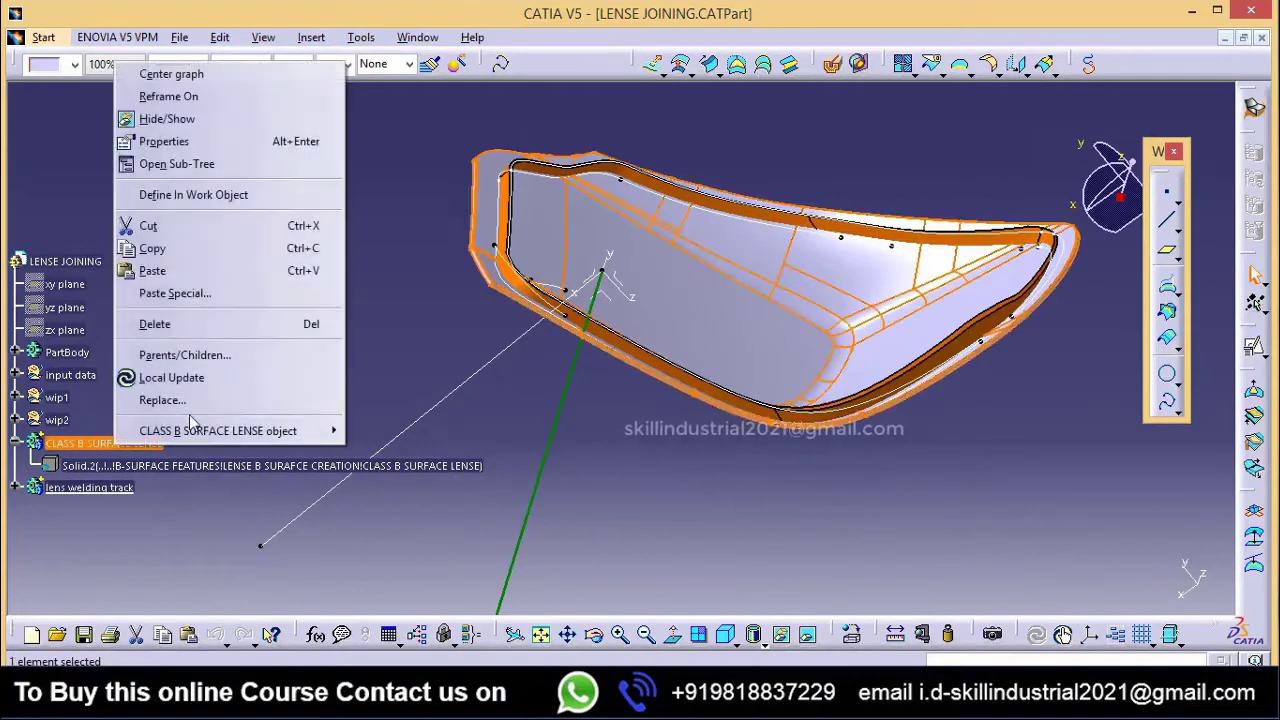
{"action": "left_click", "coordinate": [186, 196]}
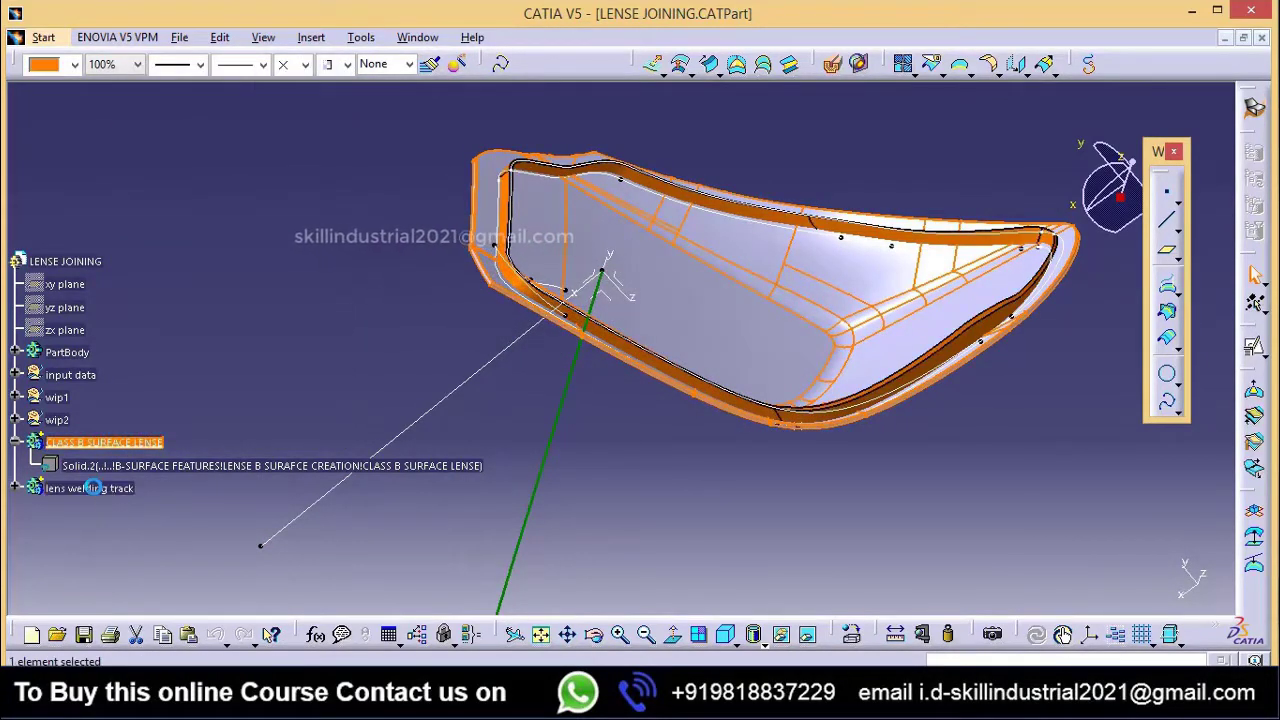
{"action": "right_click", "coordinate": [92, 488]}
{"action": "mouse_move", "coordinate": [270, 475]}
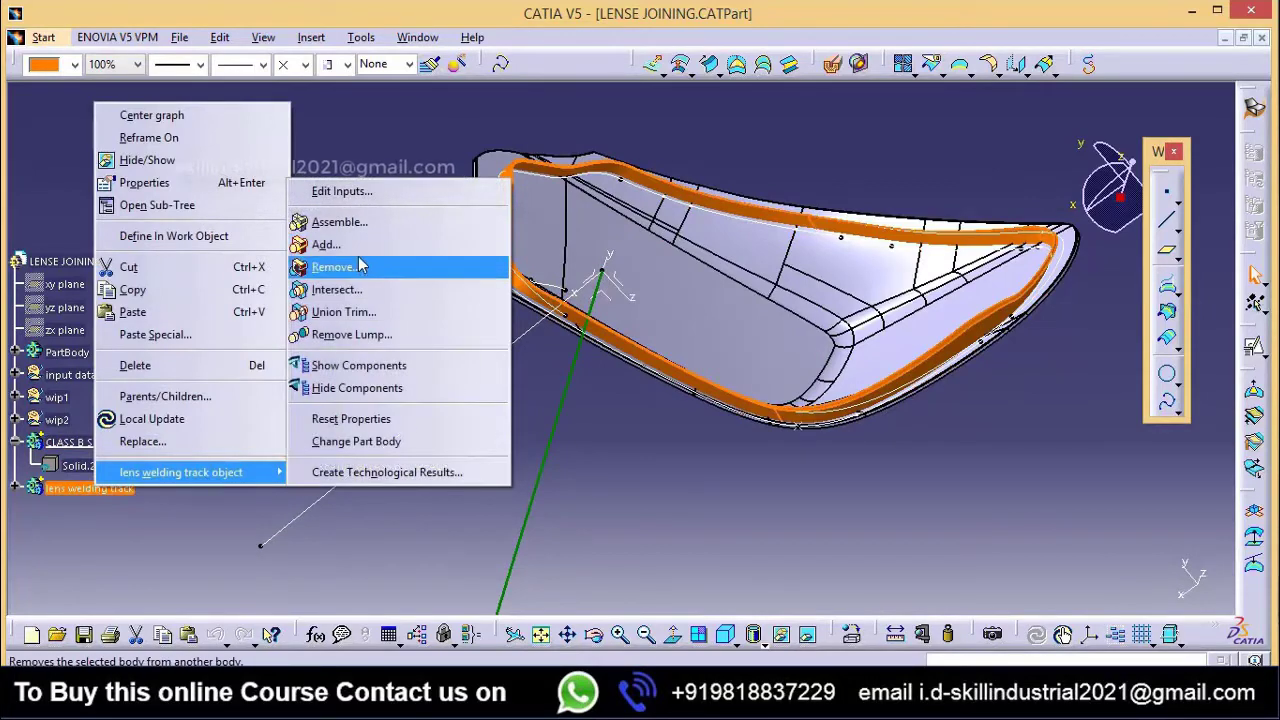
{"action": "left_click", "coordinate": [340, 312]}
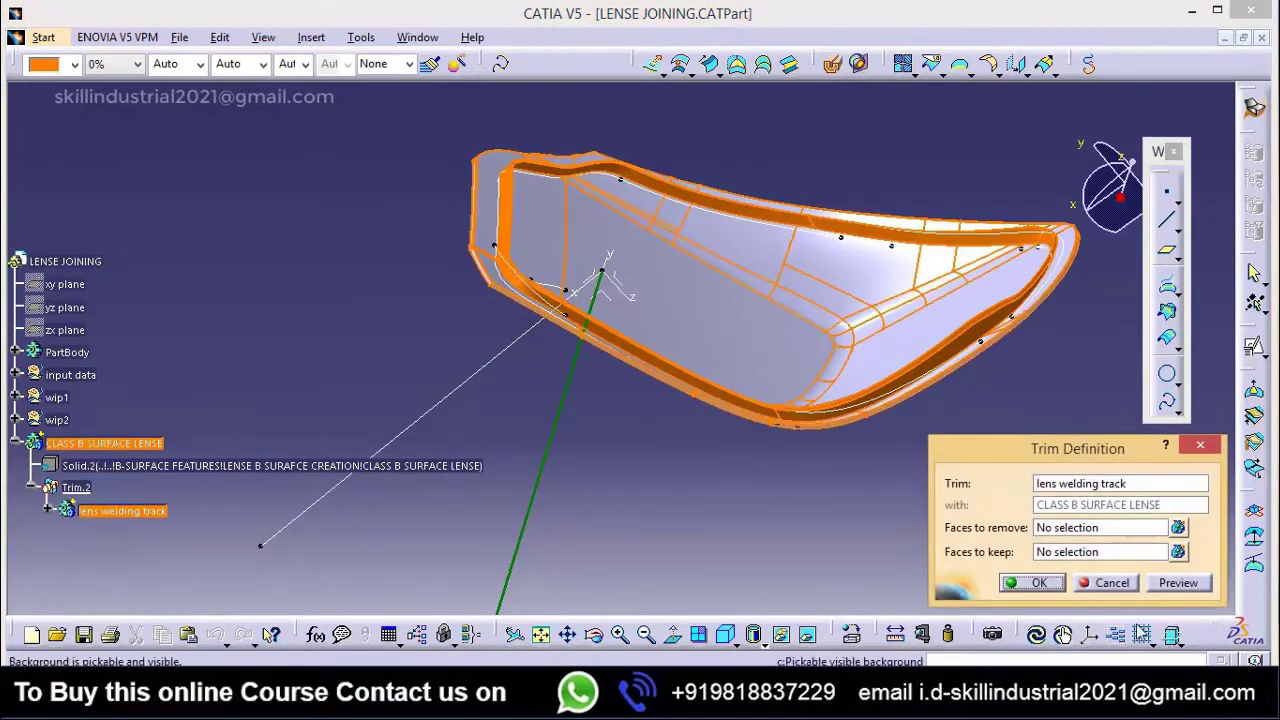
{"action": "left_click", "coordinate": [1053, 552]}
{"action": "middle_click_drag", "start_coordinate": [794, 371], "coordinate": [457, 390]}
{"action": "middle_click_drag", "start_coordinate": [600, 394], "coordinate": [608, 263]}
{"action": "left_click", "coordinate": [606, 268]}
{"action": "middle_click_drag", "start_coordinate": [641, 347], "coordinate": [640, 266]}
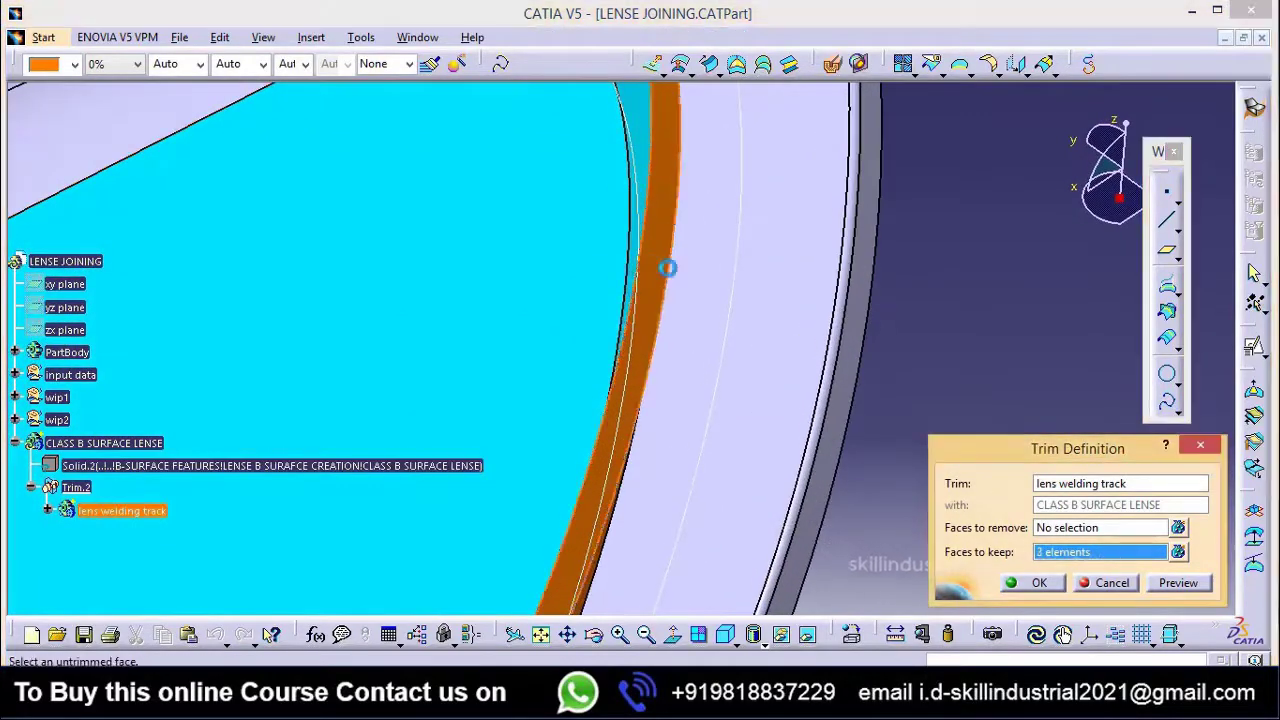
{"action": "left_click", "coordinate": [749, 357]}
{"action": "left_click", "coordinate": [1042, 586]}
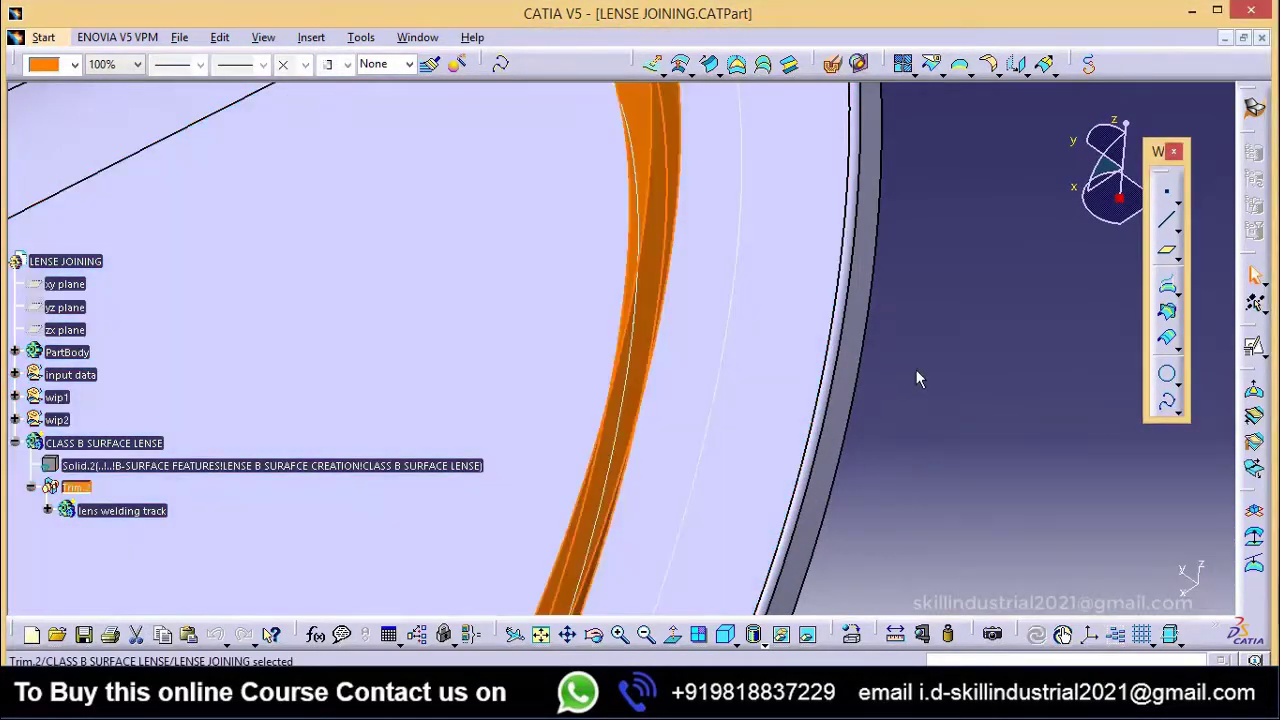
Step: Hide the wip1 and wip2 construction curves that run along the lens edge
{"action": "middle_click_drag", "start_coordinate": [914, 370], "coordinate": [963, 517]}
{"action": "left_click", "coordinate": [963, 517]}
{"action": "middle_click_drag", "start_coordinate": [574, 434], "coordinate": [527, 322]}
{"action": "right_click", "coordinate": [569, 316]}
{"action": "left_click", "coordinate": [620, 357]}
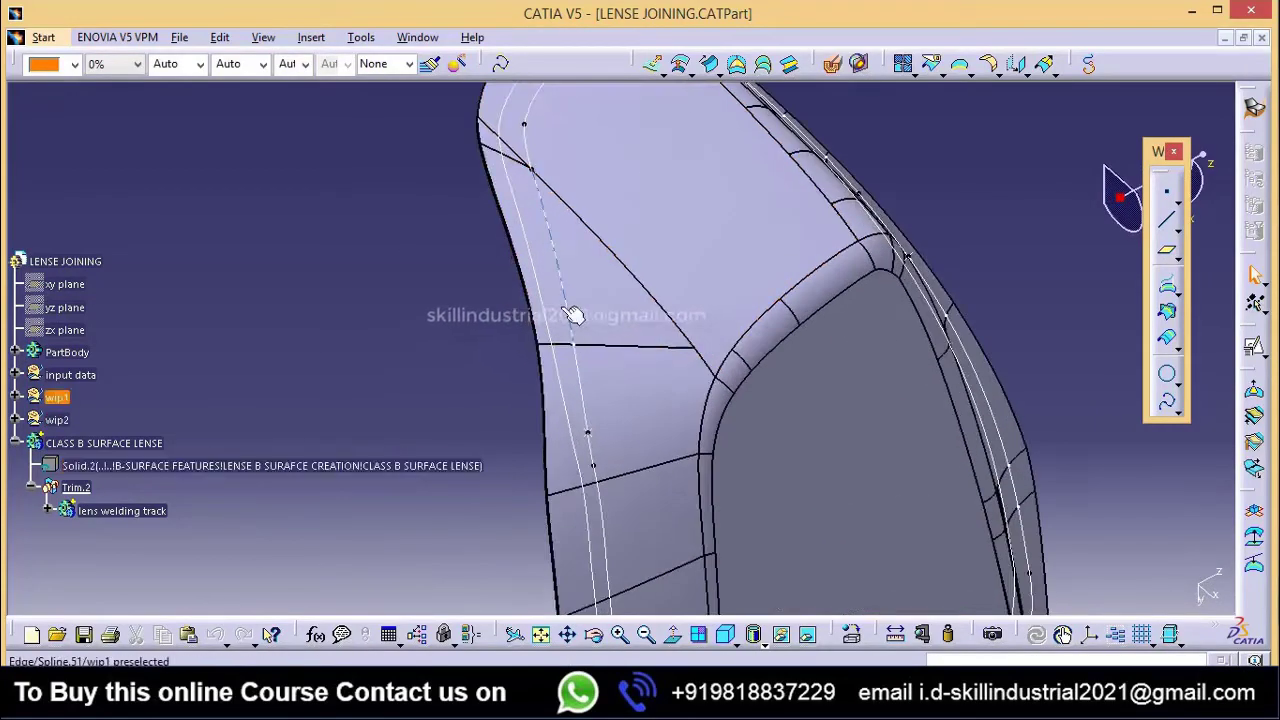
{"action": "right_click", "coordinate": [562, 372]}
{"action": "left_click", "coordinate": [613, 357]}
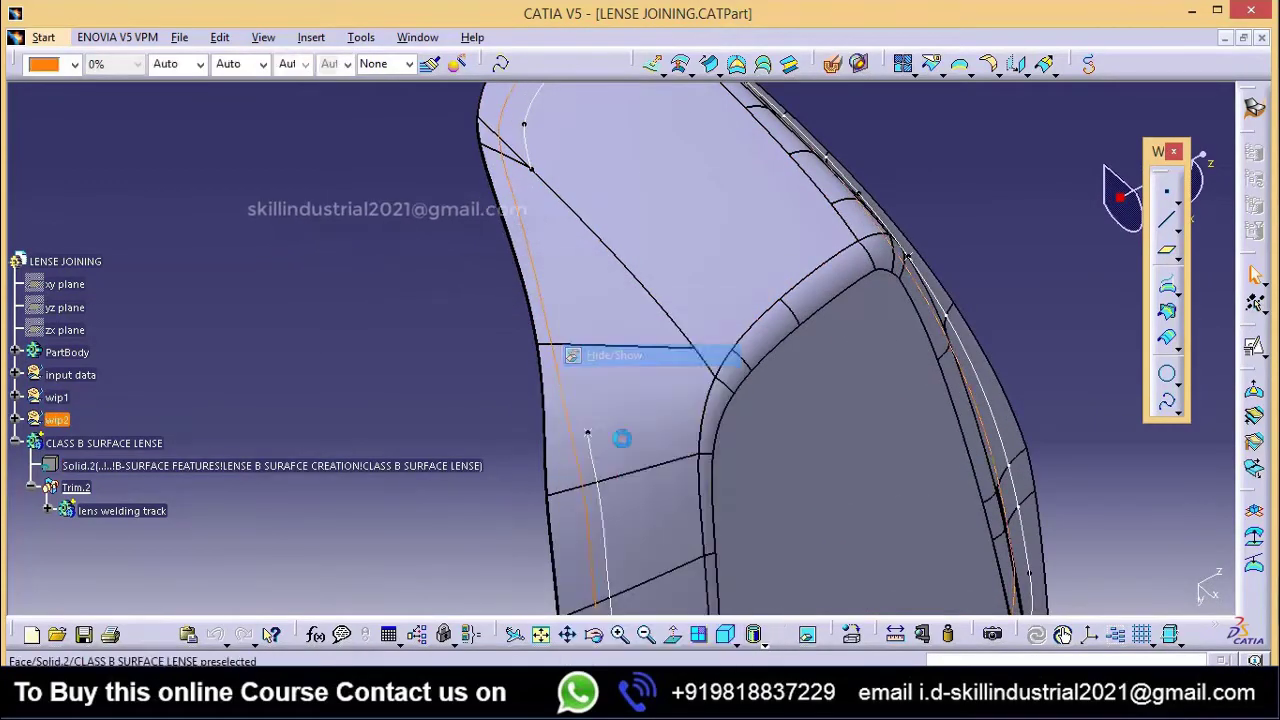
{"action": "right_click", "coordinate": [594, 465]}
{"action": "left_click", "coordinate": [649, 138]}
Step: Section the lens dynamically across the rounded end of the welding track, and leave the section again
{"action": "middle_click_drag", "start_coordinate": [640, 180], "coordinate": [391, 489]}
{"action": "scroll", "coordinate": [594, 420], "scroll_direction": "up", "scroll_amount": 1}
{"action": "middle_click_drag", "start_coordinate": [594, 420], "coordinate": [692, 440]}
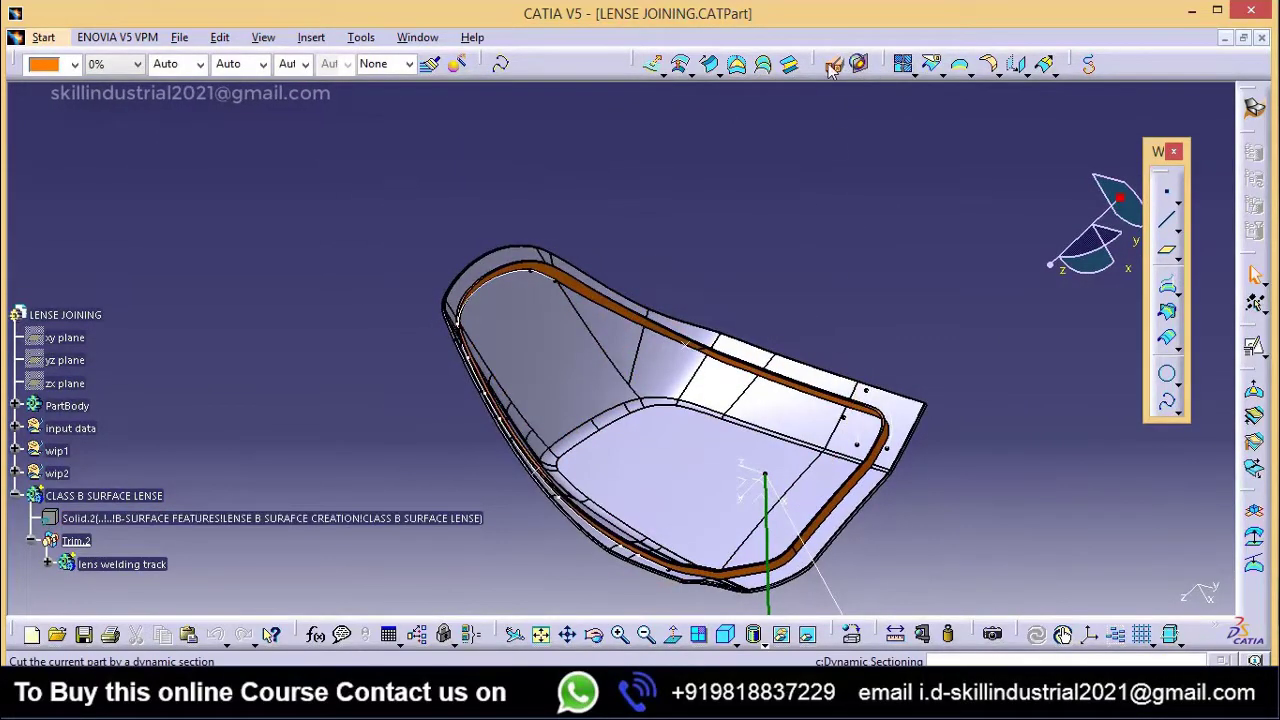
{"action": "left_click", "coordinate": [484, 275]}
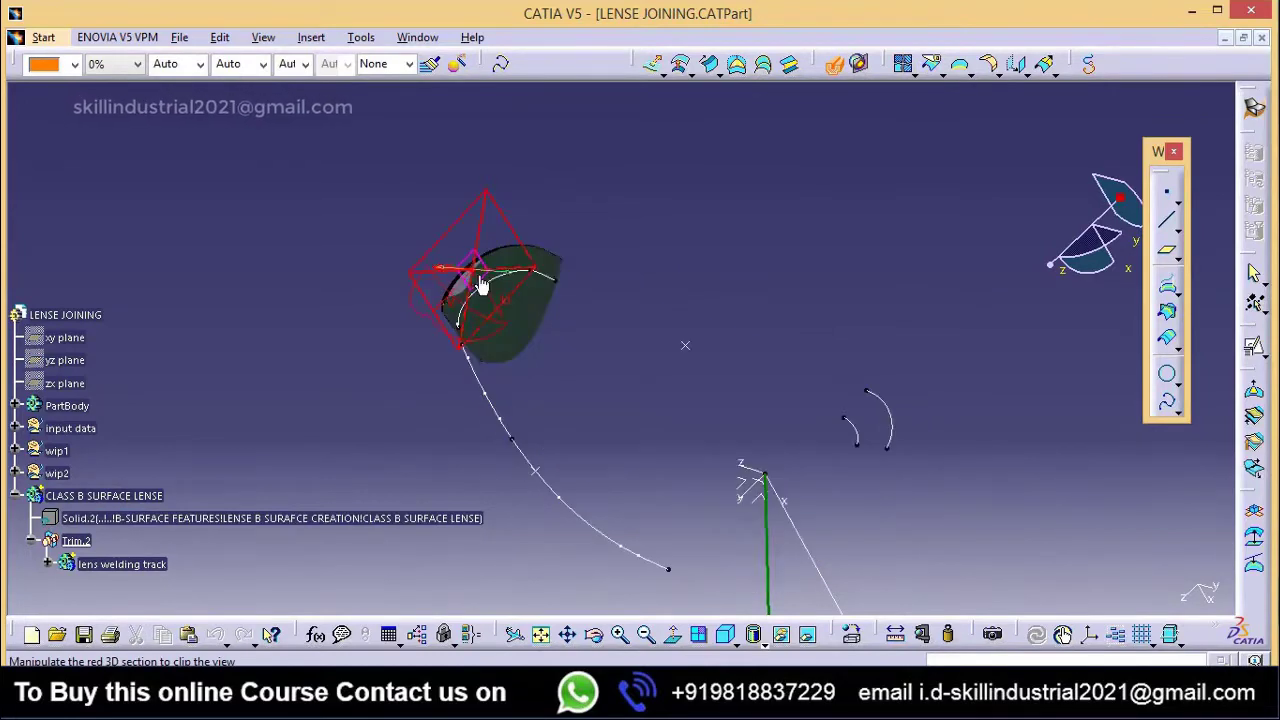
{"action": "left_click", "coordinate": [835, 66]}
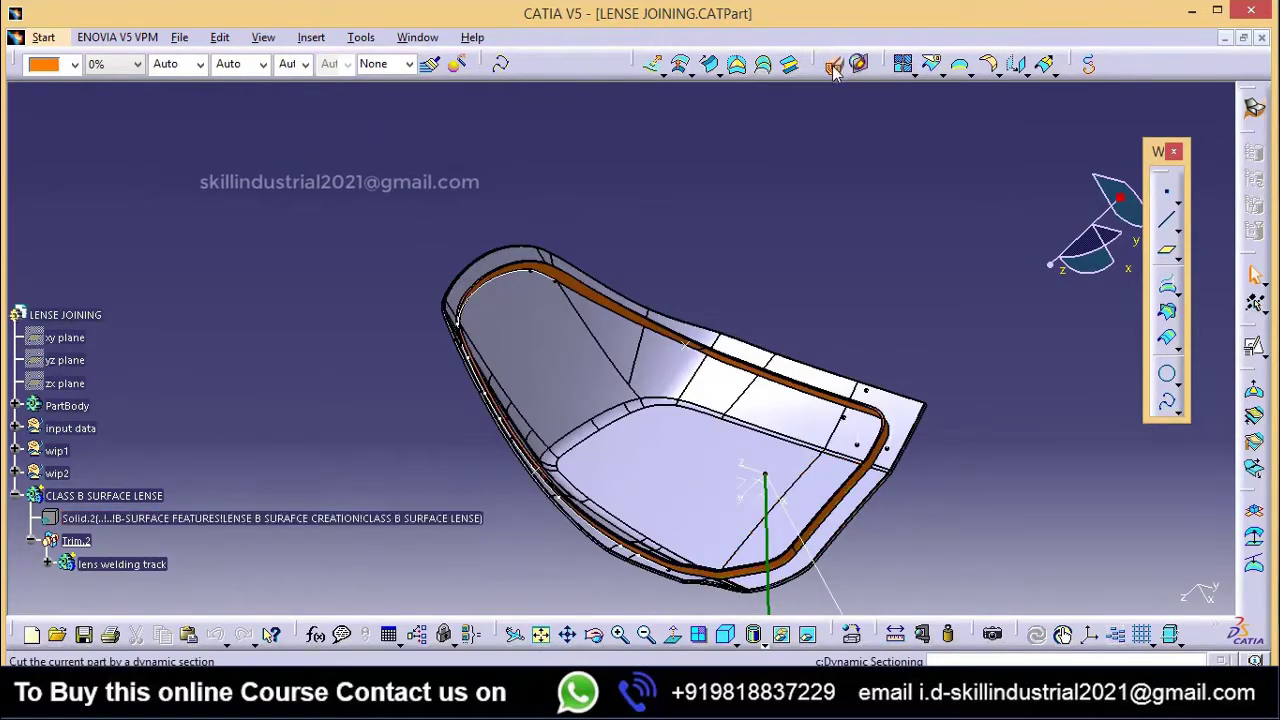
Step: Section the lens dynamically across the track near its squared end and examine how the track merges with the lens wall
{"action": "left_click", "coordinate": [843, 510]}
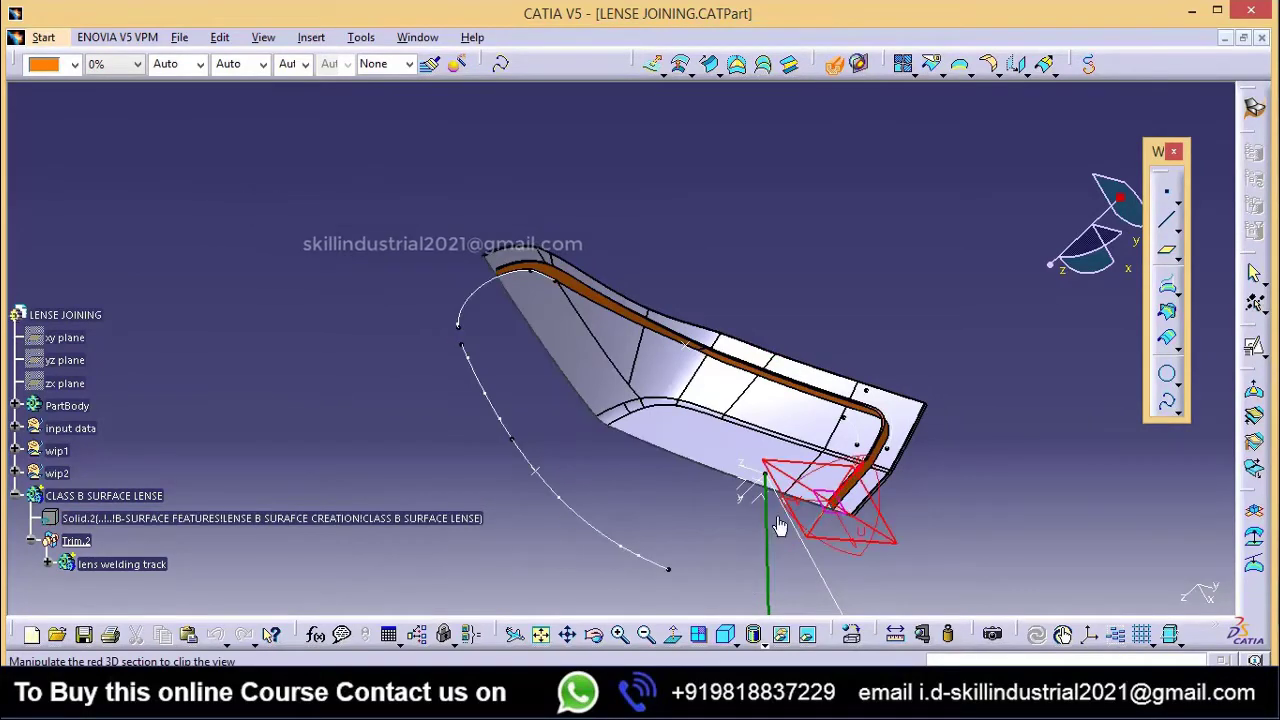
{"action": "middle_click_drag", "start_coordinate": [737, 467], "coordinate": [792, 105]}
{"action": "middle_click_drag", "start_coordinate": [651, 303], "coordinate": [675, 292]}
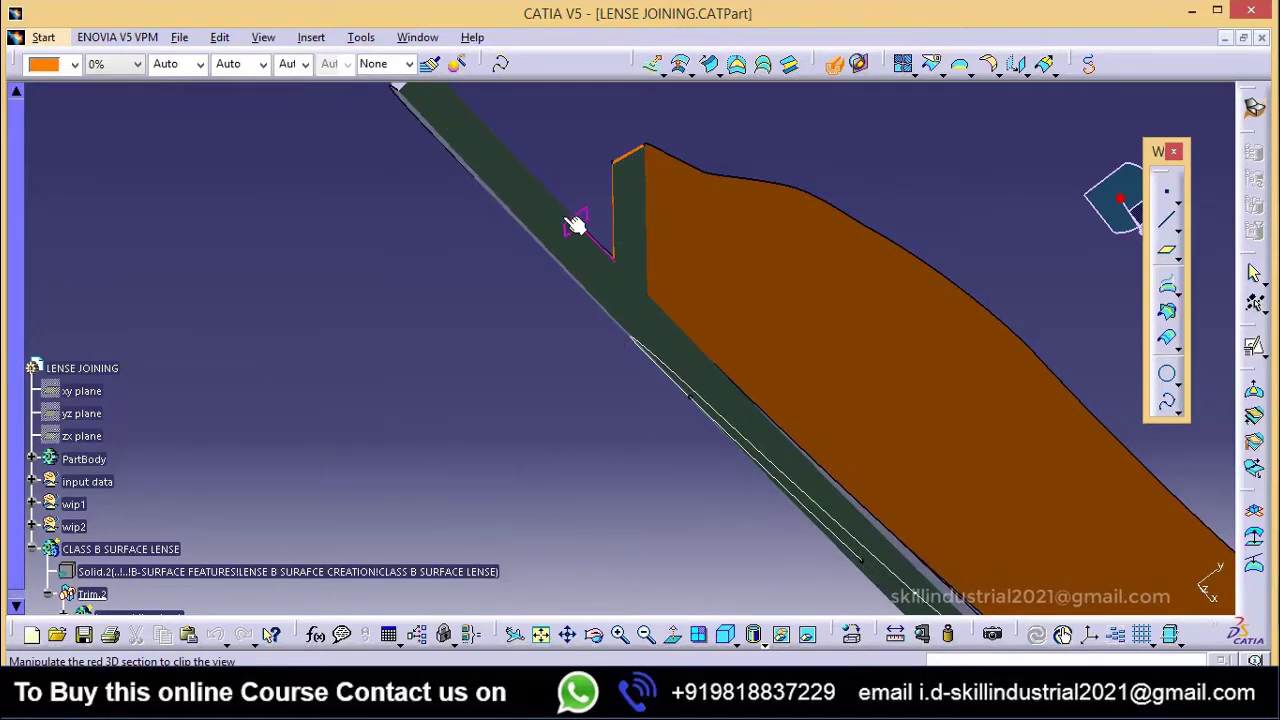
{"action": "middle_click_drag", "start_coordinate": [633, 303], "coordinate": [299, 571]}
{"action": "middle_click_drag", "start_coordinate": [537, 545], "coordinate": [555, 204]}
{"action": "middle_click_drag", "start_coordinate": [641, 482], "coordinate": [617, 437]}
{"action": "middle_click_drag", "start_coordinate": [633, 503], "coordinate": [675, 384]}
{"action": "middle_click_drag", "start_coordinate": [754, 506], "coordinate": [587, 203]}
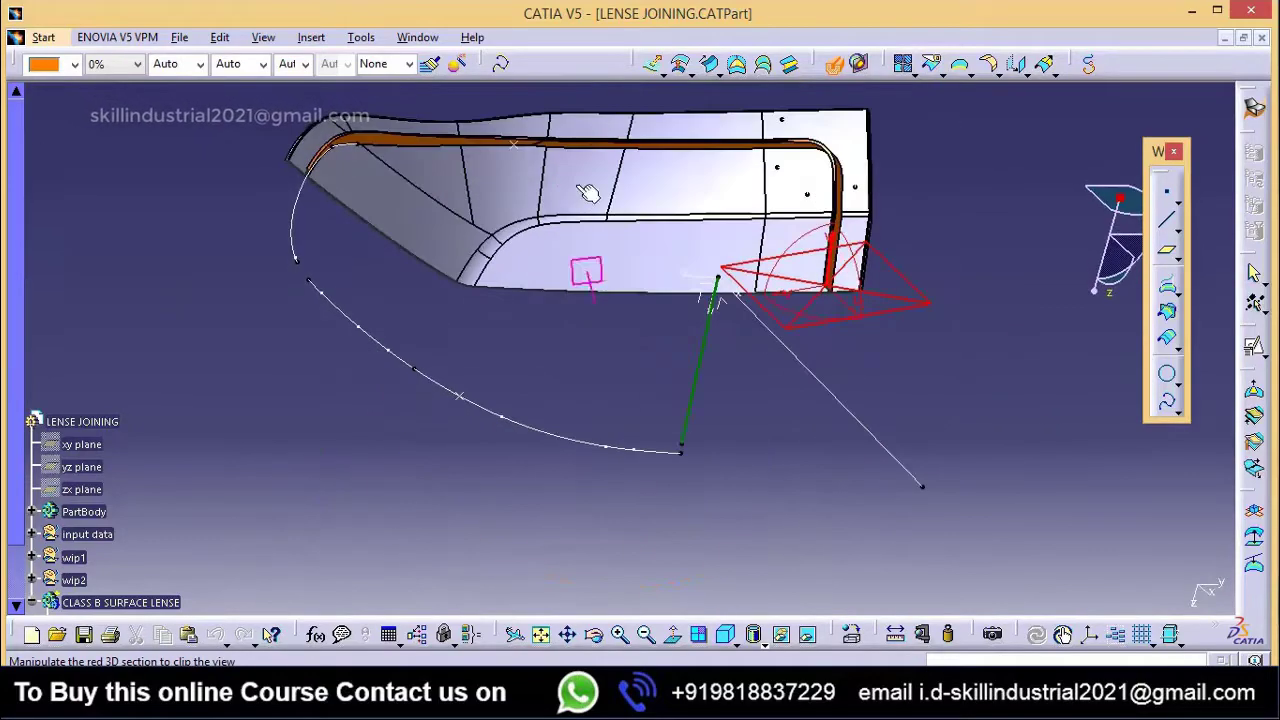
{"action": "middle_click_drag", "start_coordinate": [645, 150], "coordinate": [1082, 314]}
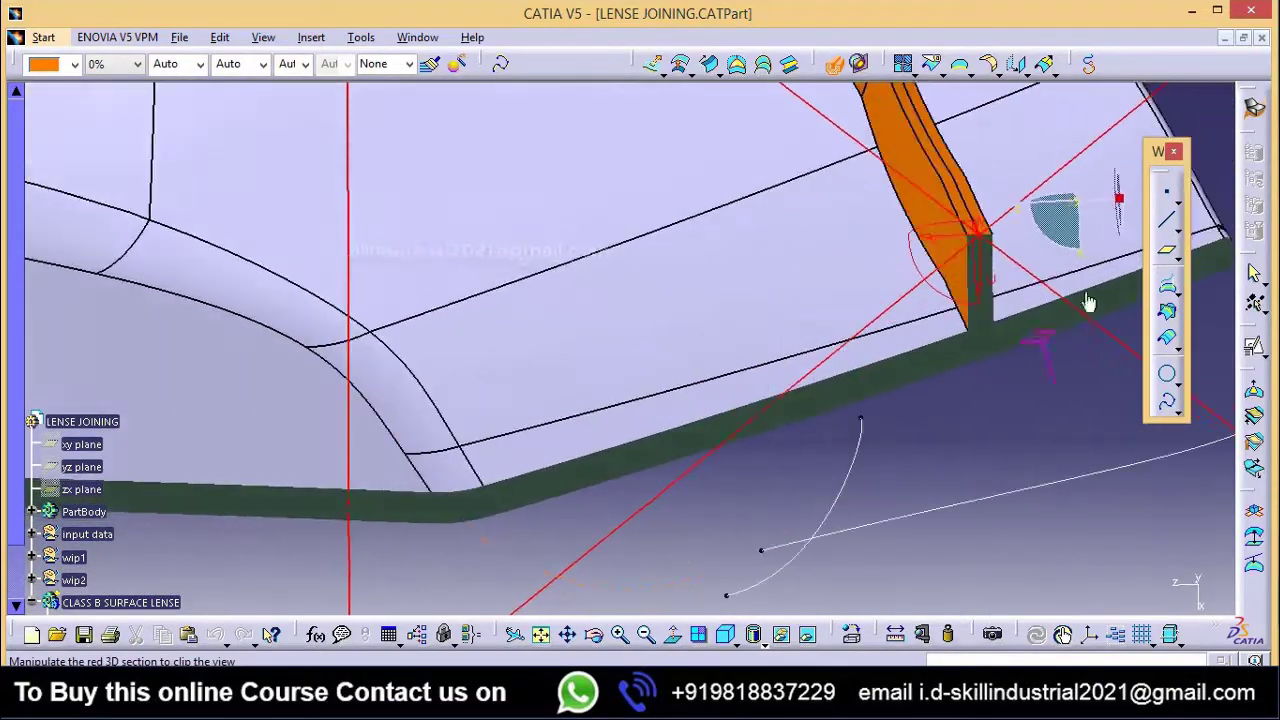
{"action": "middle_click_drag", "start_coordinate": [1086, 418], "coordinate": [480, 308]}
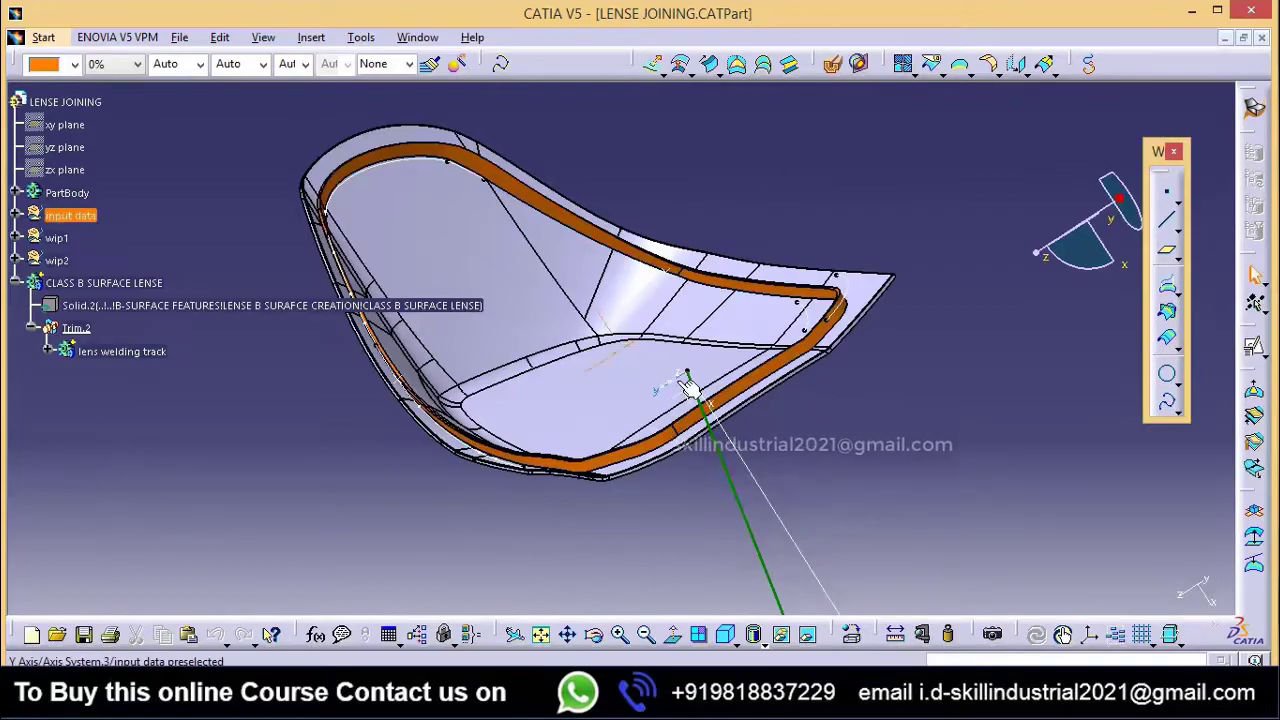
{"action": "mouse_move", "coordinate": [688, 385]}
{"action": "middle_mouse_down"}
{"action": "mouse_move", "coordinate": [716, 483]}
{"action": "mouse_move", "coordinate": [846, 463]}
{"action": "mouse_move", "coordinate": [700, 390]}
{"action": "middle_mouse_up"}
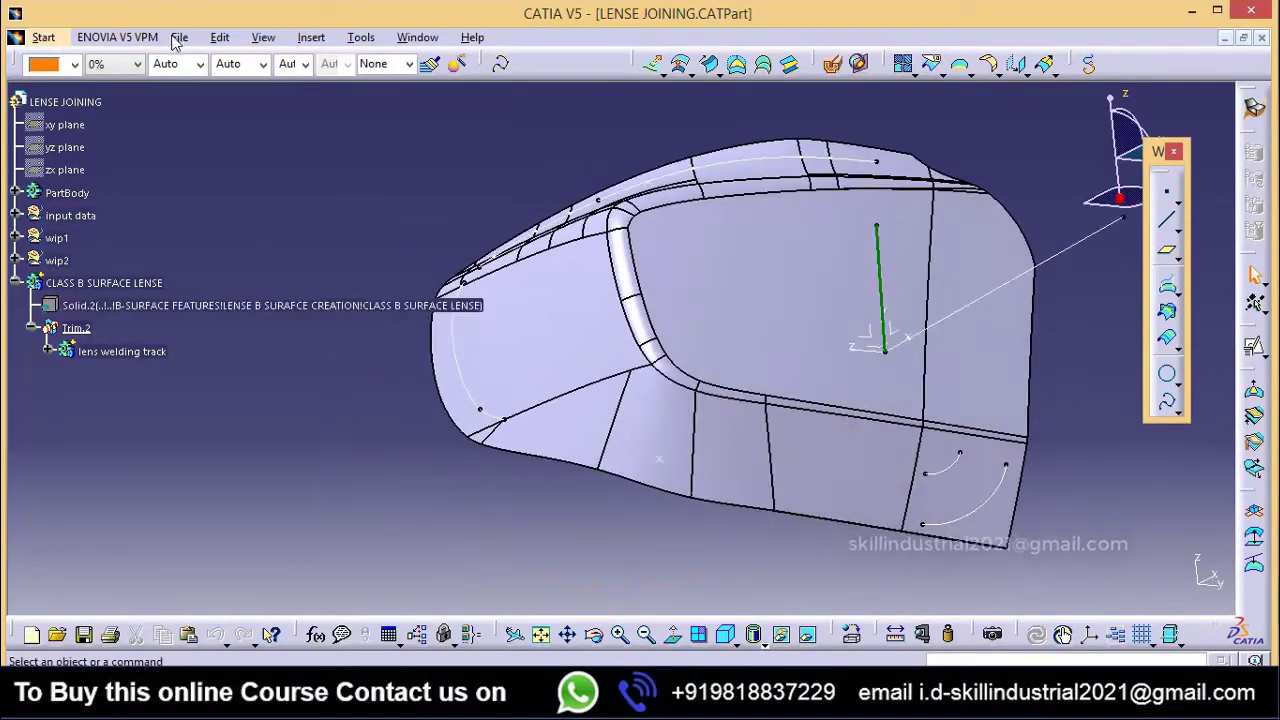
Step: Switch to the FINAL PRODUCT ASSY.CATProduct window and activate its root product
{"action": "left_click", "coordinate": [418, 38]}
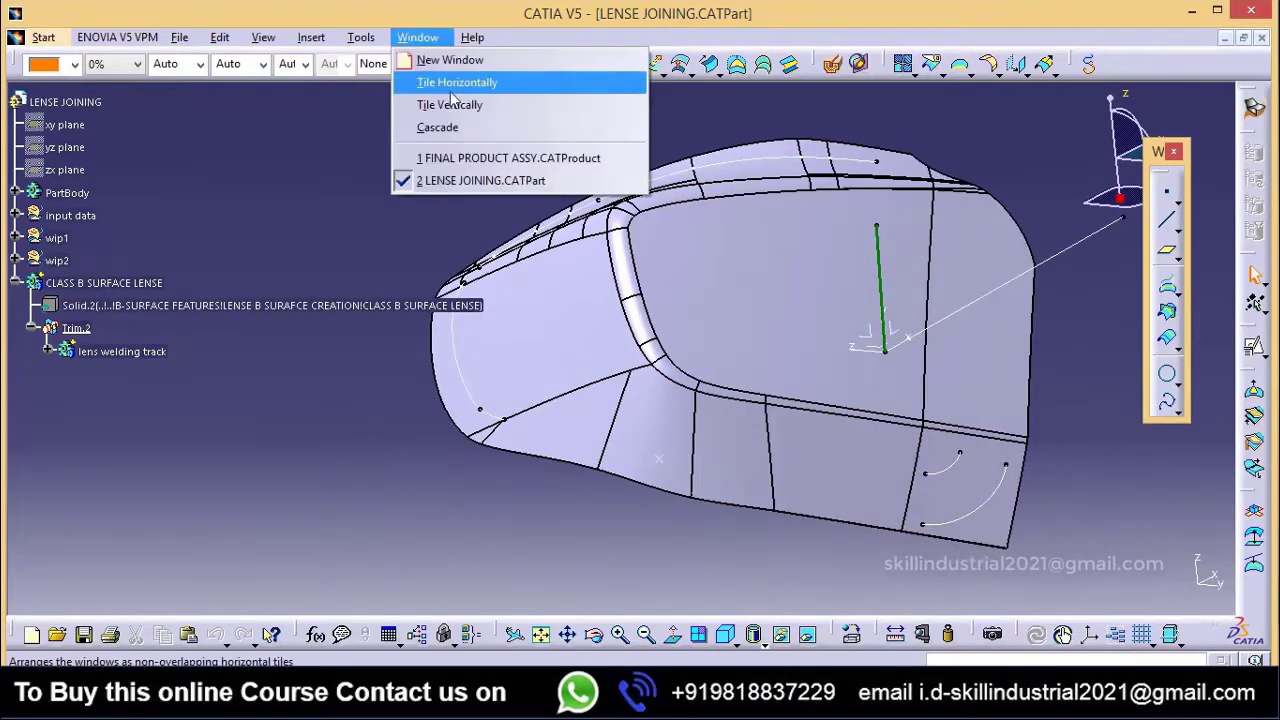
{"action": "left_click", "coordinate": [470, 160]}
{"action": "left_click", "coordinate": [414, 149]}
{"action": "scroll", "coordinate": [97, 240], "scroll_direction": "up", "scroll_amount": 10}
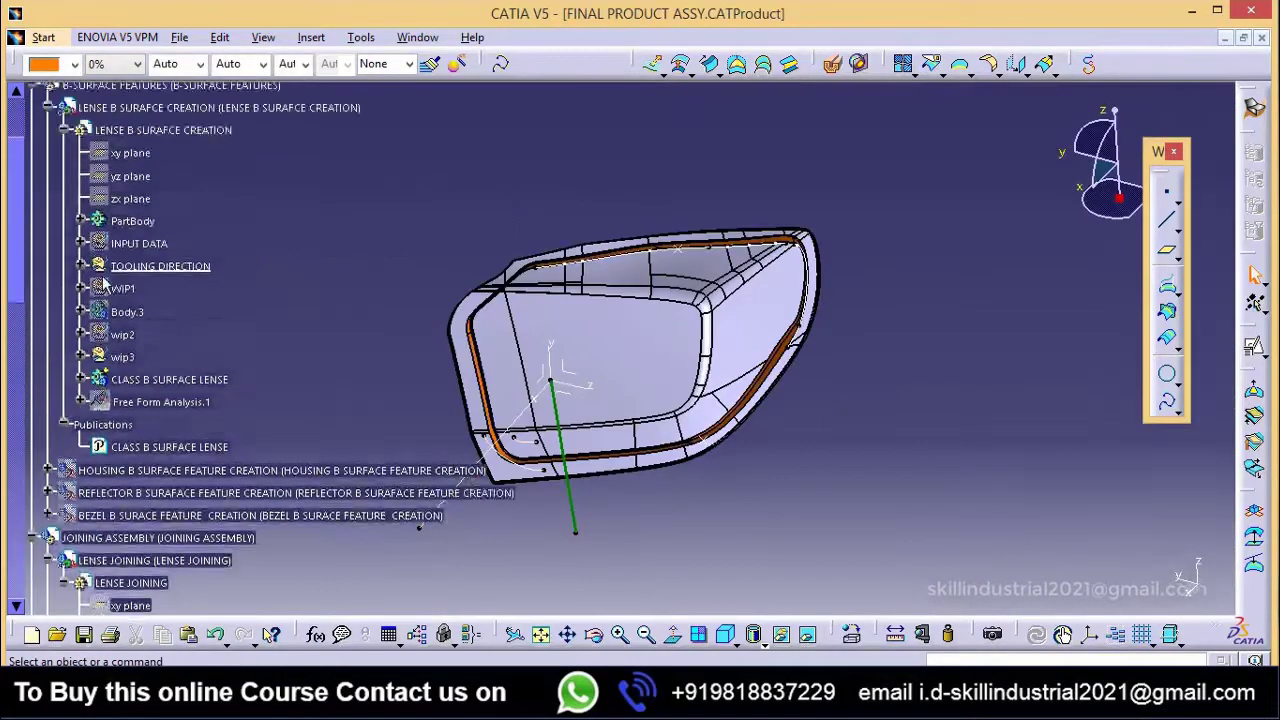
{"action": "double_click", "coordinate": [90, 344]}
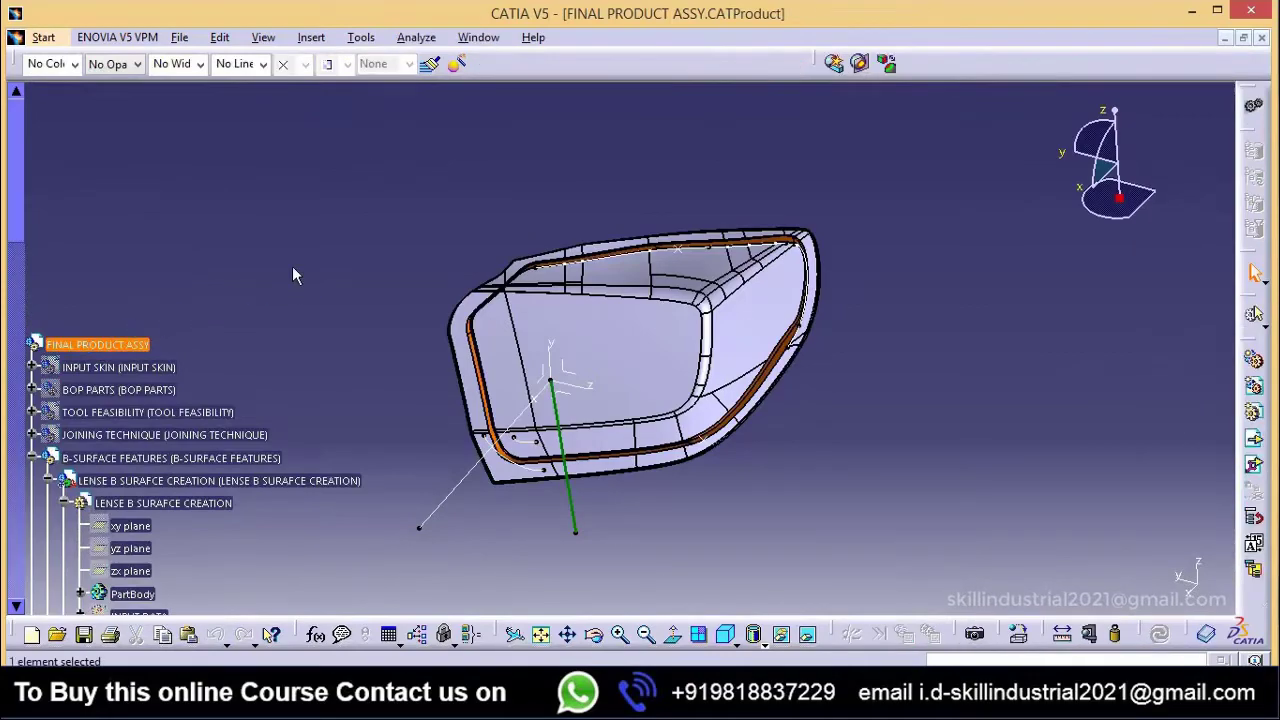
Step: Save FINAL PRODUCT ASSY over the existing file in the FINAL MODIFIED folder through Save Management, propagating the directory to all linked files
{"action": "left_click", "coordinate": [180, 38]}
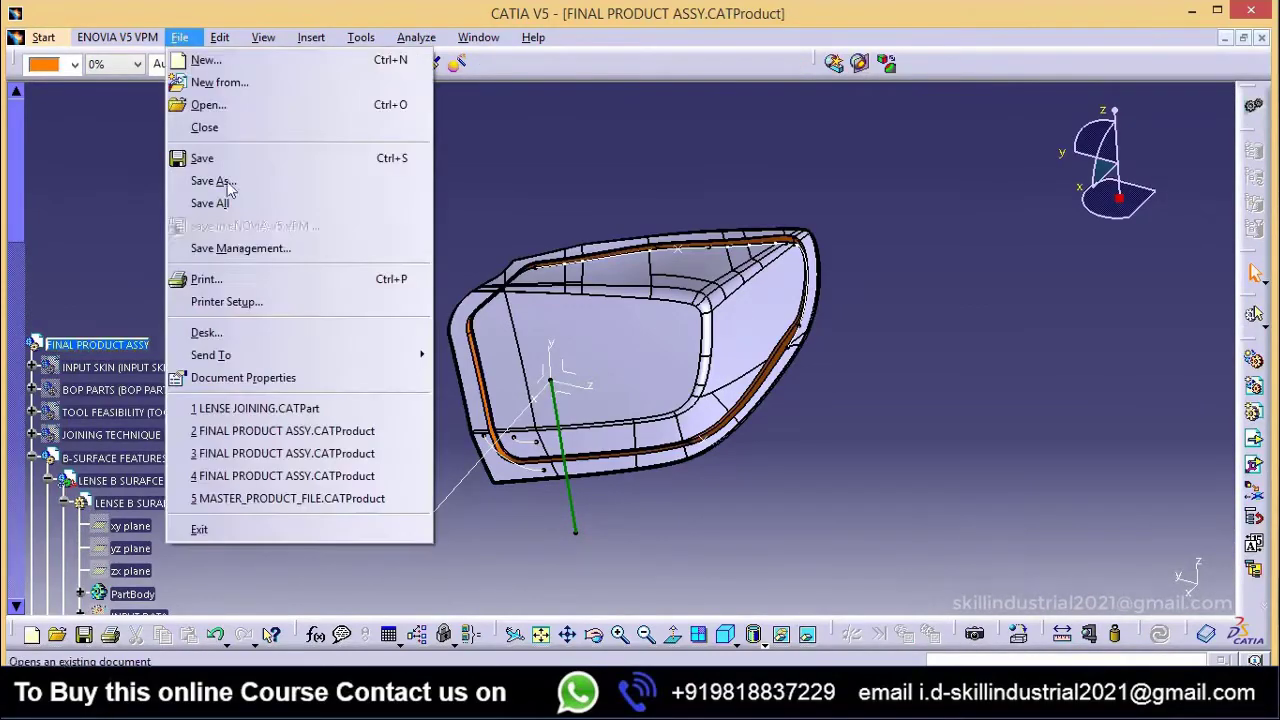
{"action": "left_click", "coordinate": [240, 250]}
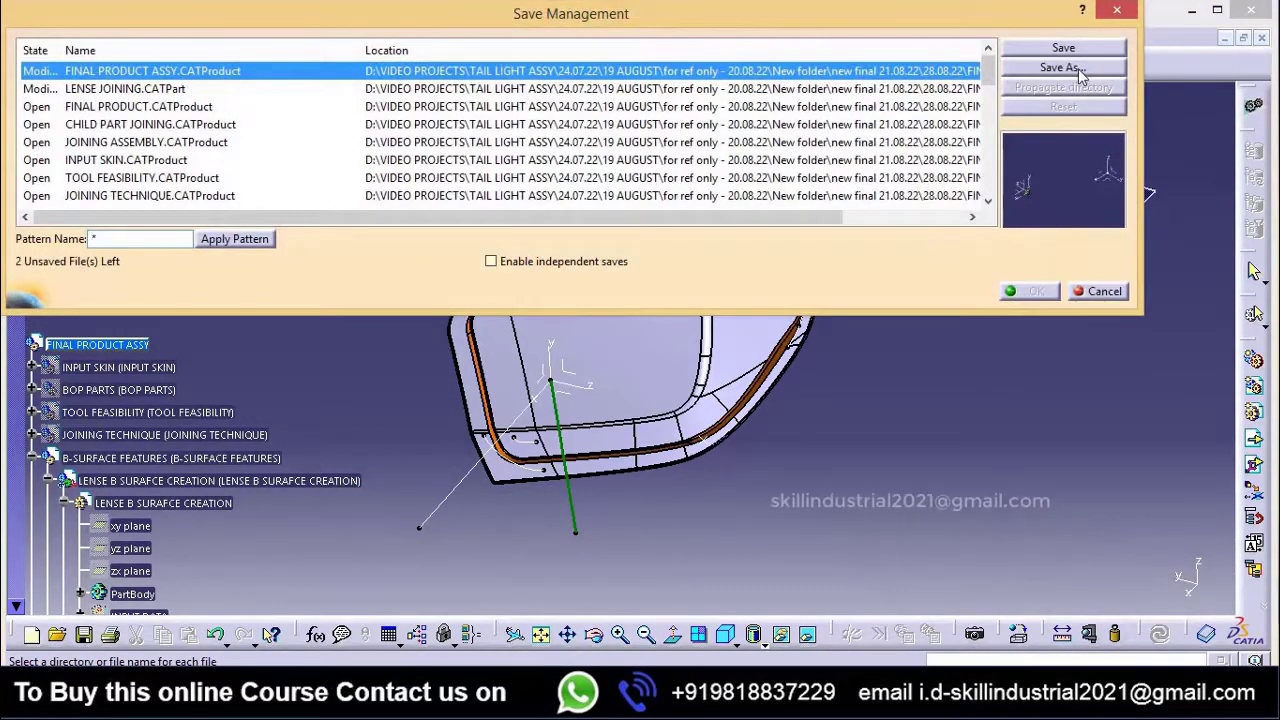
{"action": "left_click", "coordinate": [1062, 68]}
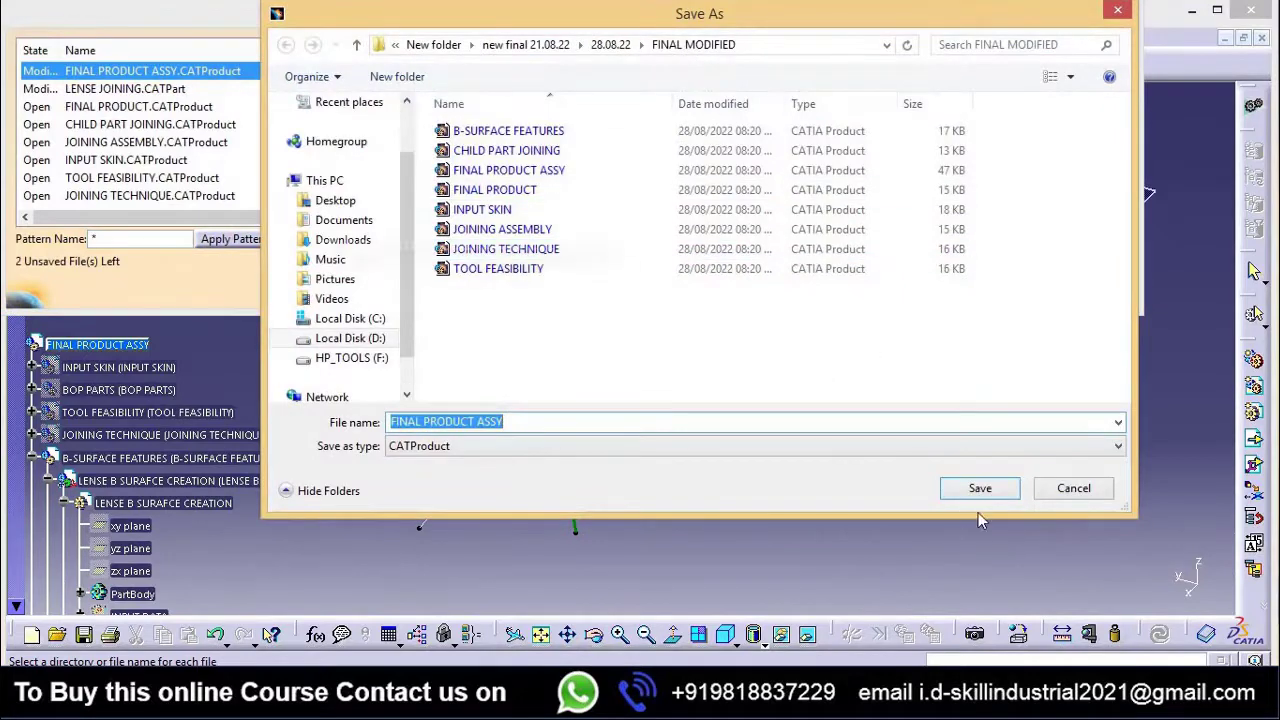
{"action": "left_click", "coordinate": [980, 489]}
{"action": "left_click", "coordinate": [726, 402]}
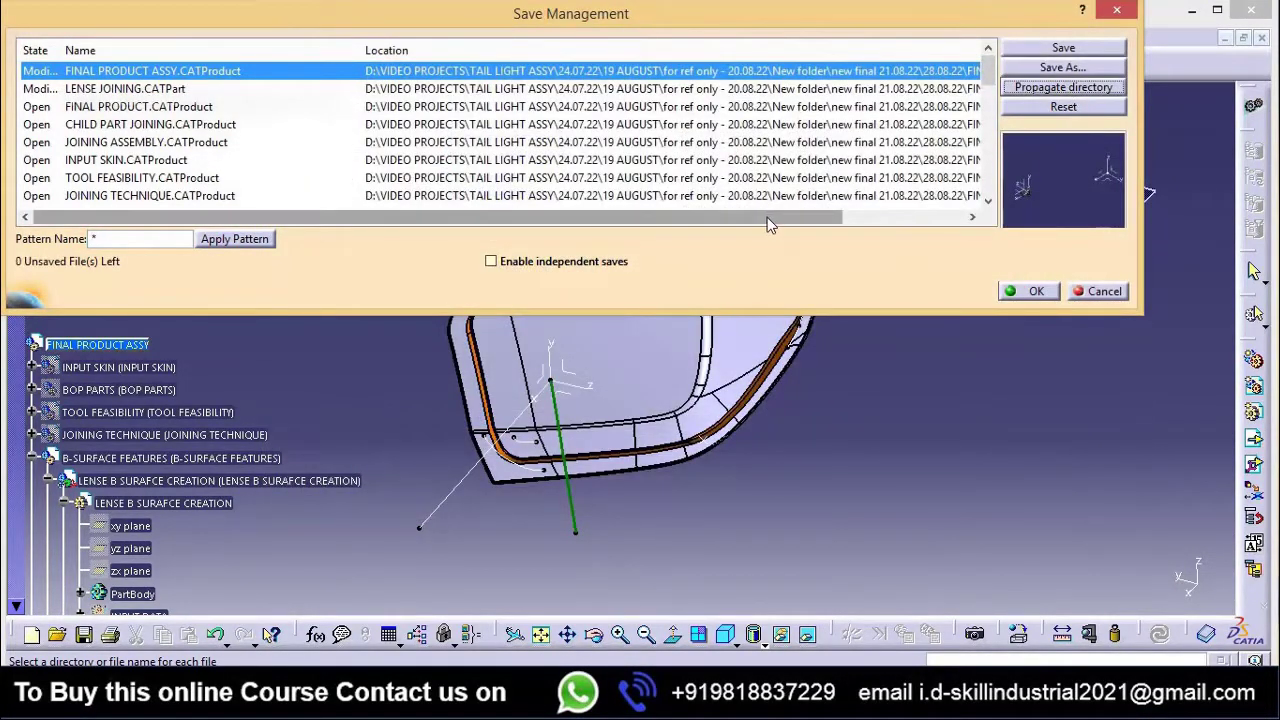
{"action": "left_click_drag", "start_coordinate": [767, 218], "coordinate": [910, 248]}
{"action": "left_click_drag", "start_coordinate": [988, 78], "coordinate": [992, 232]}
{"action": "left_click", "coordinate": [1030, 291]}
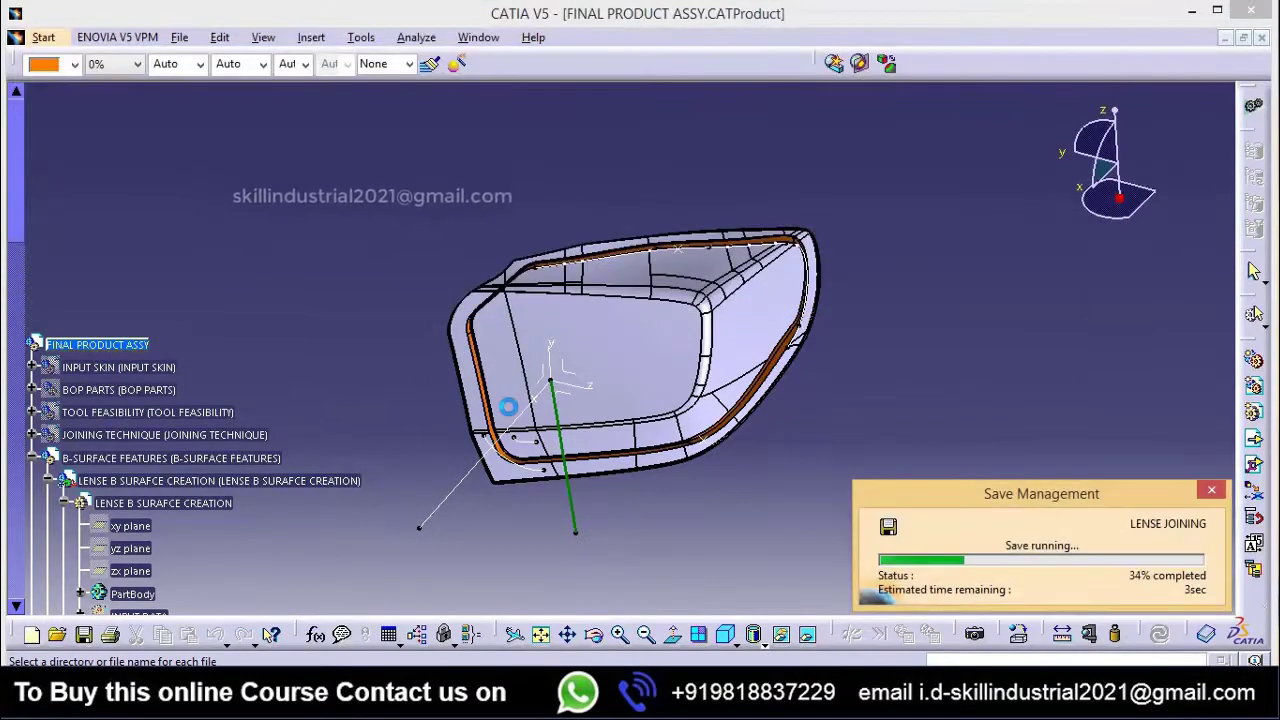